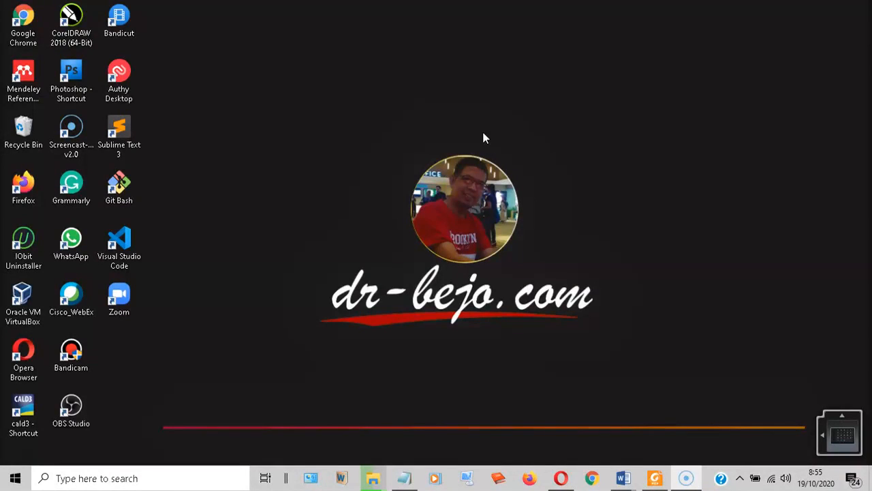
Switch to Foxit Reader and examine the thesis cover page of BEDA HALAMAN-TASK.pdf
{"action": "left_click", "coordinate": [651, 477]}
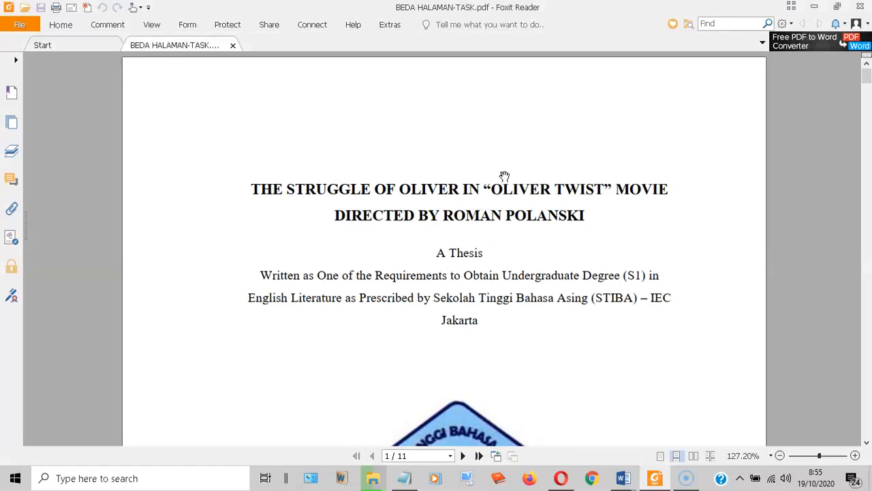
{"action": "scroll", "coordinate": [504, 173], "scroll_direction": "down", "scroll_amount": 8}
{"action": "scroll", "coordinate": [511, 162], "scroll_direction": "up", "scroll_amount": 6}
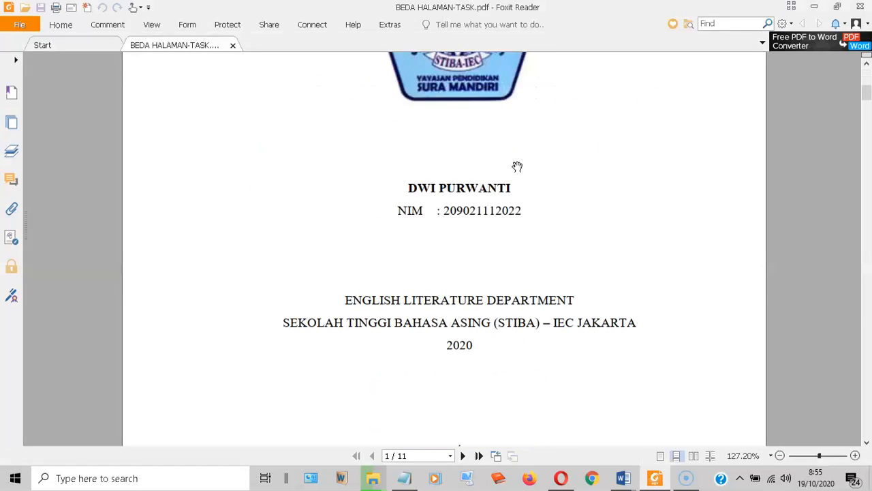
{"action": "scroll", "coordinate": [511, 161], "scroll_direction": "up", "scroll_amount": 5}
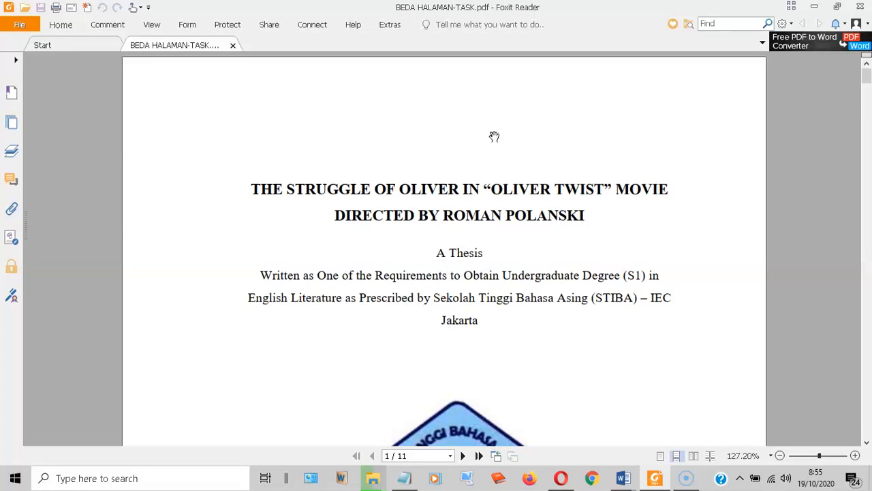
{"action": "scroll", "coordinate": [436, 161], "scroll_direction": "down", "scroll_amount": 7}
{"action": "scroll", "coordinate": [472, 149], "scroll_direction": "down", "scroll_amount": 8}
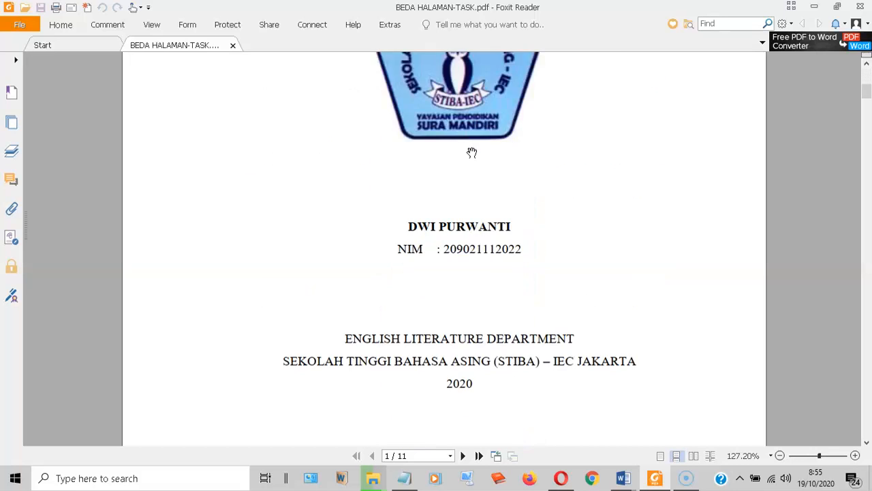
{"action": "scroll", "coordinate": [477, 149], "scroll_direction": "up", "scroll_amount": 3}
{"action": "scroll", "coordinate": [479, 148], "scroll_direction": "up", "scroll_amount": 12}
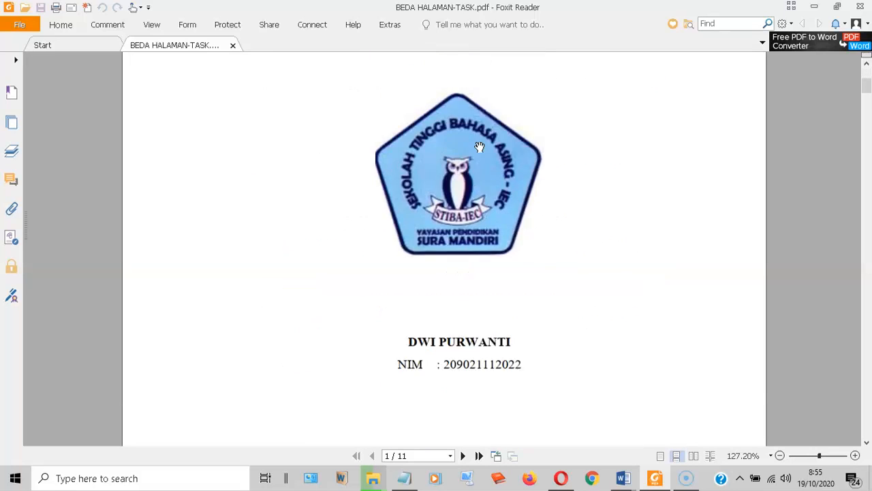
{"action": "scroll", "coordinate": [393, 145], "scroll_direction": "down", "scroll_amount": 15}
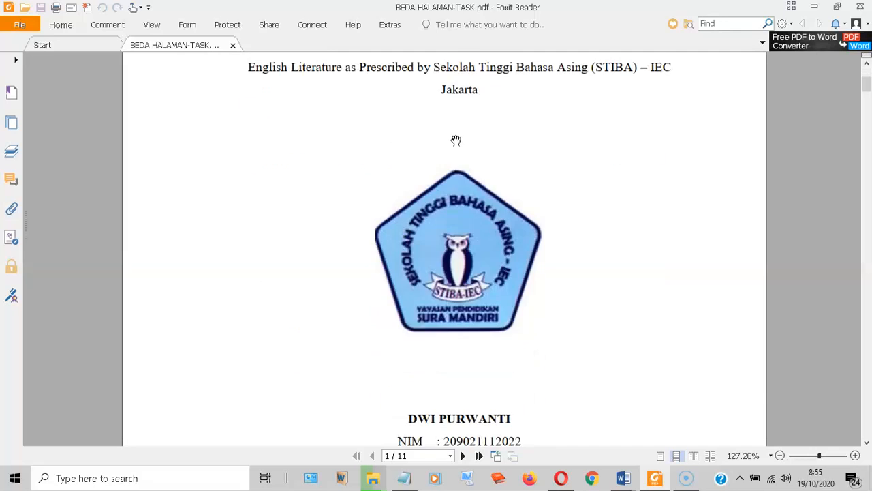
{"action": "scroll", "coordinate": [475, 145], "scroll_direction": "up", "scroll_amount": 3}
Examine the page numbering of the front matter, from the table of contents through the abstract and examination pages
{"action": "scroll", "coordinate": [477, 144], "scroll_direction": "down", "scroll_amount": 12}
{"action": "scroll", "coordinate": [479, 144], "scroll_direction": "down", "scroll_amount": 15}
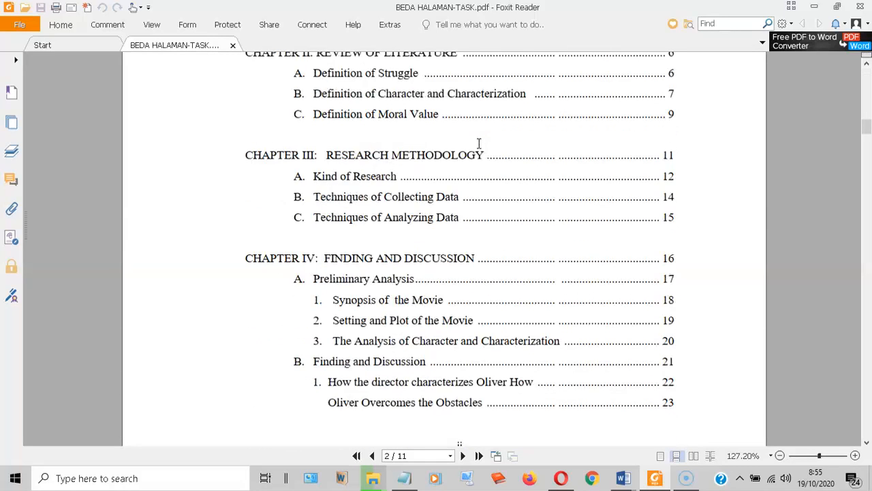
{"action": "scroll", "coordinate": [479, 145], "scroll_direction": "down", "scroll_amount": 12}
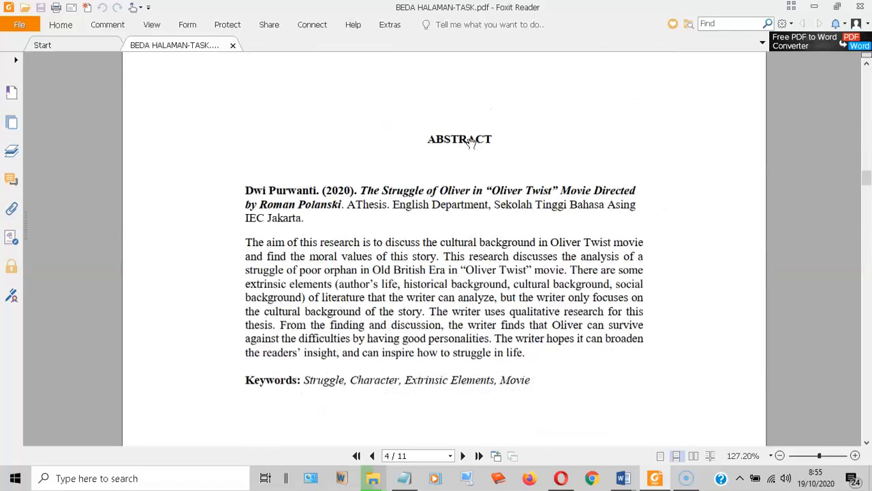
{"action": "scroll", "coordinate": [459, 140], "scroll_direction": "down", "scroll_amount": 12}
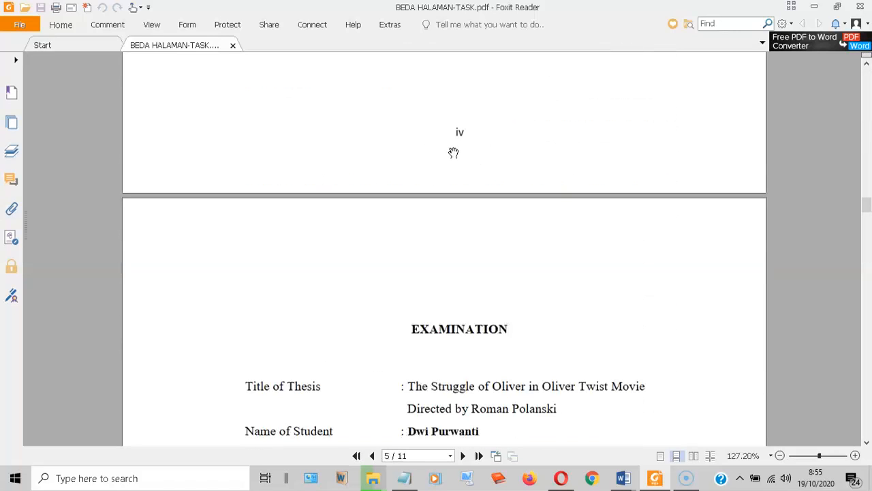
{"action": "scroll", "coordinate": [455, 158], "scroll_direction": "down", "scroll_amount": 1}
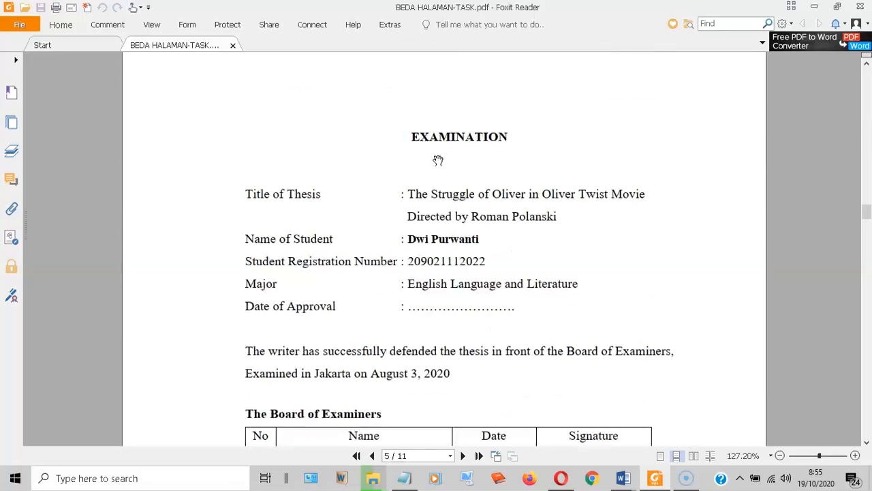
{"action": "scroll", "coordinate": [449, 161], "scroll_direction": "down", "scroll_amount": 17}
{"action": "scroll", "coordinate": [442, 164], "scroll_direction": "down", "scroll_amount": 6}
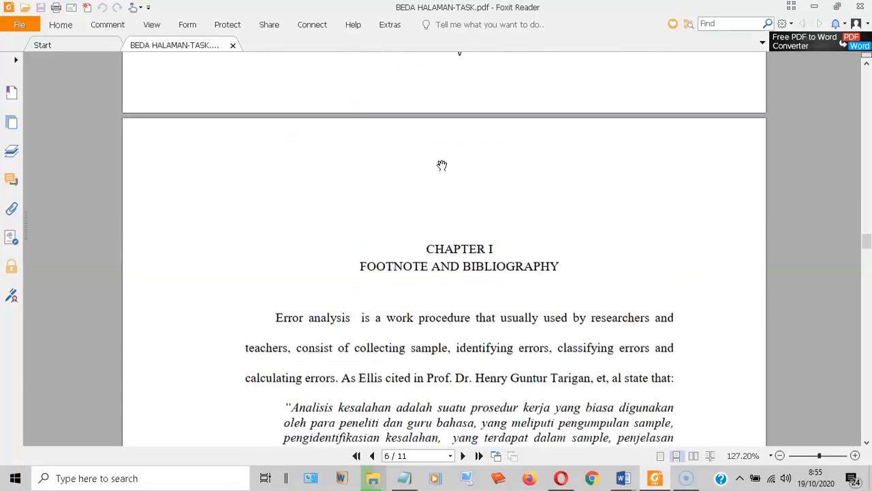
Examine the page number placement on the Chapter I opening page and the bibliography page
{"action": "scroll", "coordinate": [456, 174], "scroll_direction": "down", "scroll_amount": 2}
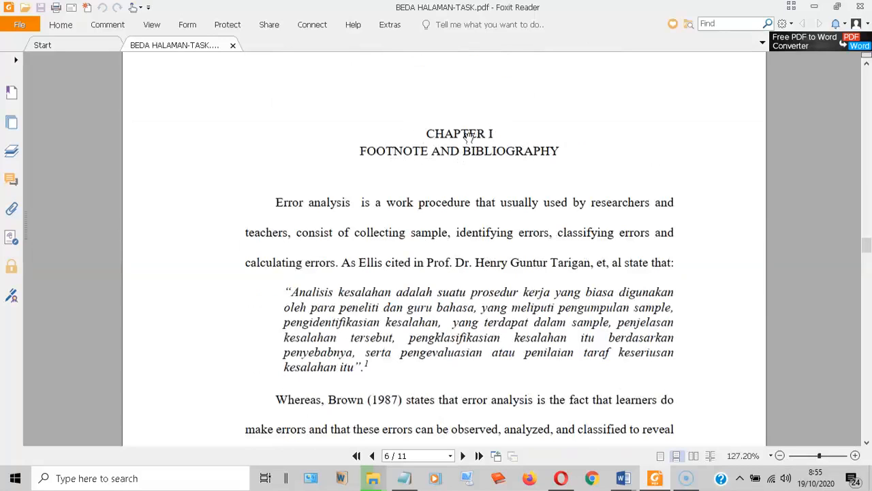
{"action": "scroll", "coordinate": [465, 131], "scroll_direction": "up", "scroll_amount": 2}
{"action": "scroll", "coordinate": [468, 162], "scroll_direction": "up", "scroll_amount": 3}
{"action": "scroll", "coordinate": [470, 163], "scroll_direction": "down", "scroll_amount": 13}
{"action": "scroll", "coordinate": [471, 162], "scroll_direction": "down", "scroll_amount": 18}
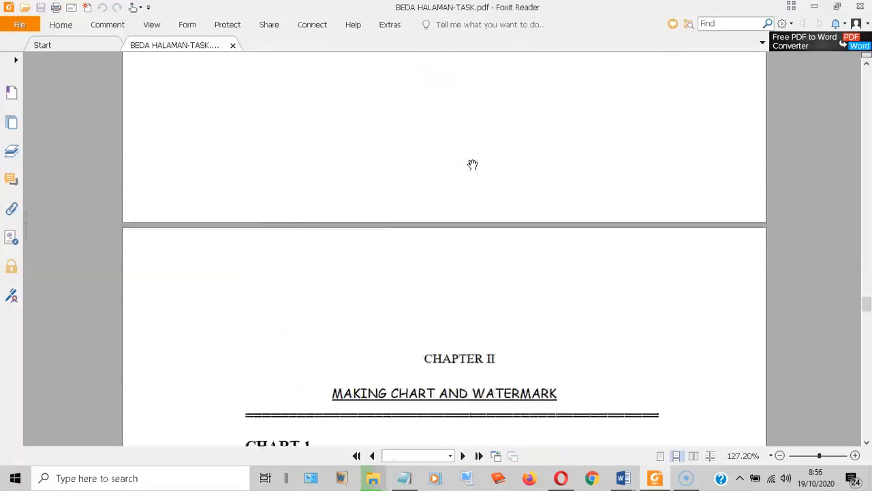
Compare the page number position on the Chapter II opening page with that on its following text page
{"action": "scroll", "coordinate": [472, 165], "scroll_direction": "down", "scroll_amount": 3}
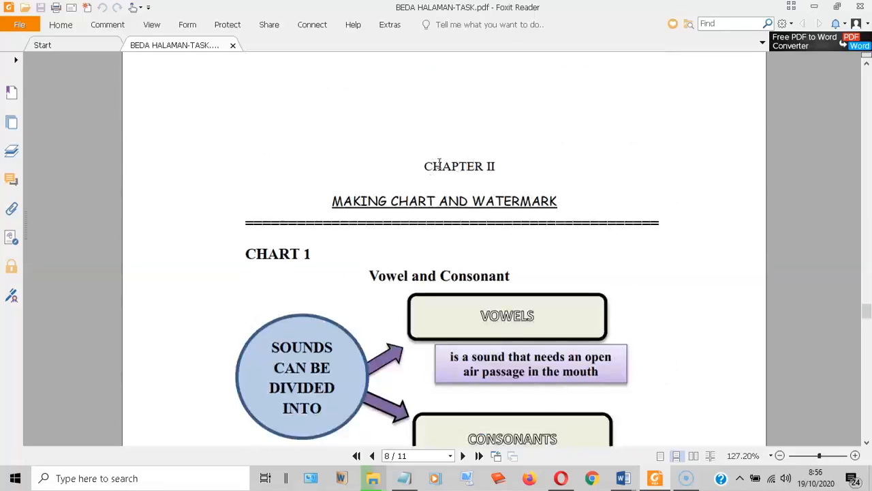
{"action": "scroll", "coordinate": [477, 174], "scroll_direction": "down", "scroll_amount": 11}
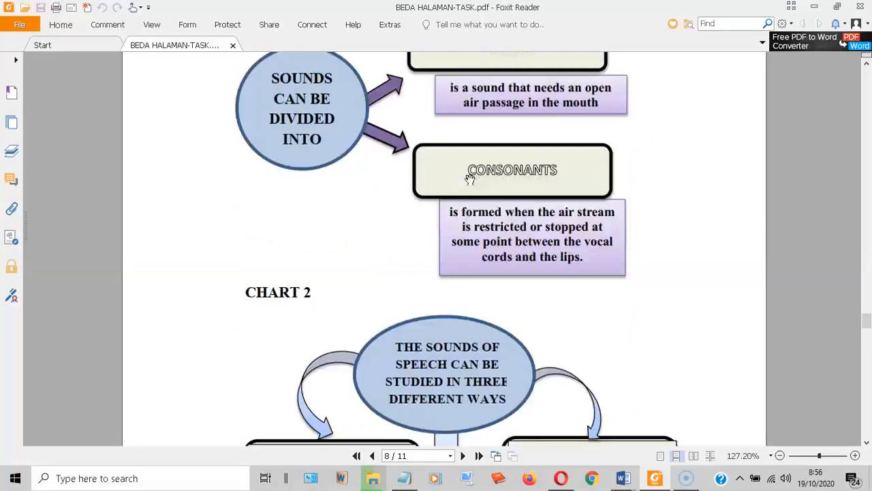
{"action": "scroll", "coordinate": [472, 183], "scroll_direction": "down", "scroll_amount": 4}
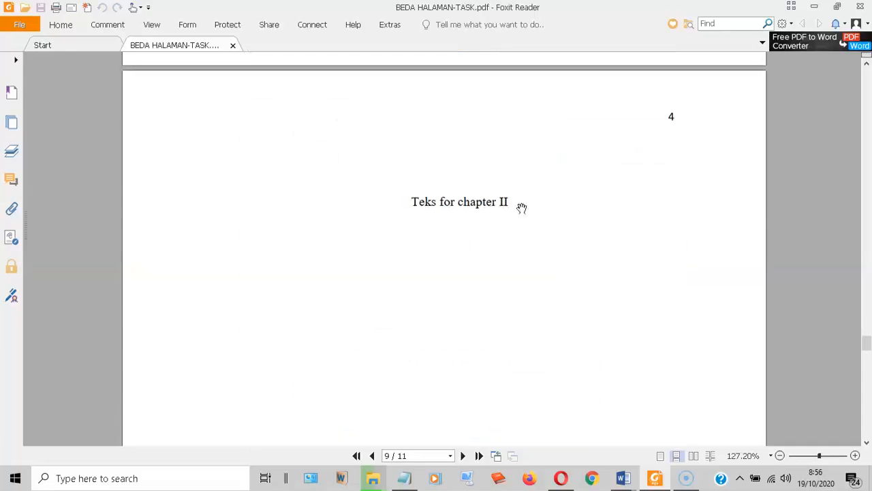
{"action": "scroll", "coordinate": [483, 198], "scroll_direction": "up", "scroll_amount": 4}
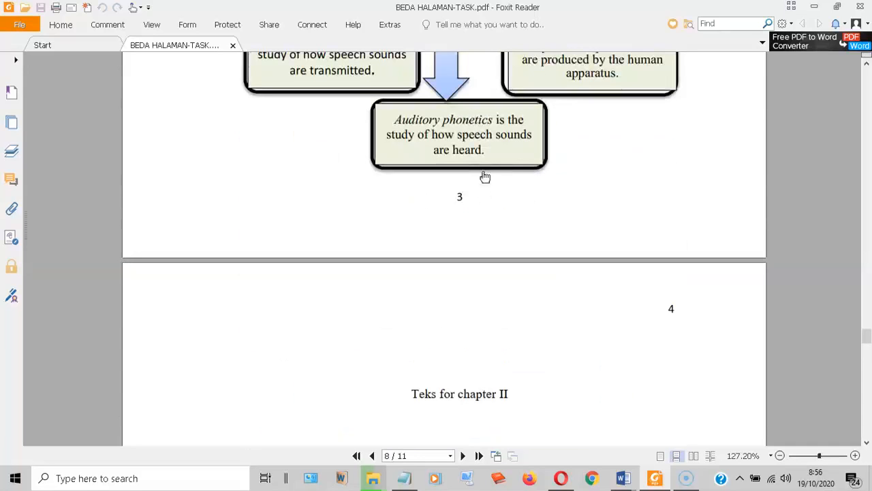
{"action": "scroll", "coordinate": [482, 276], "scroll_direction": "down", "scroll_amount": 2}
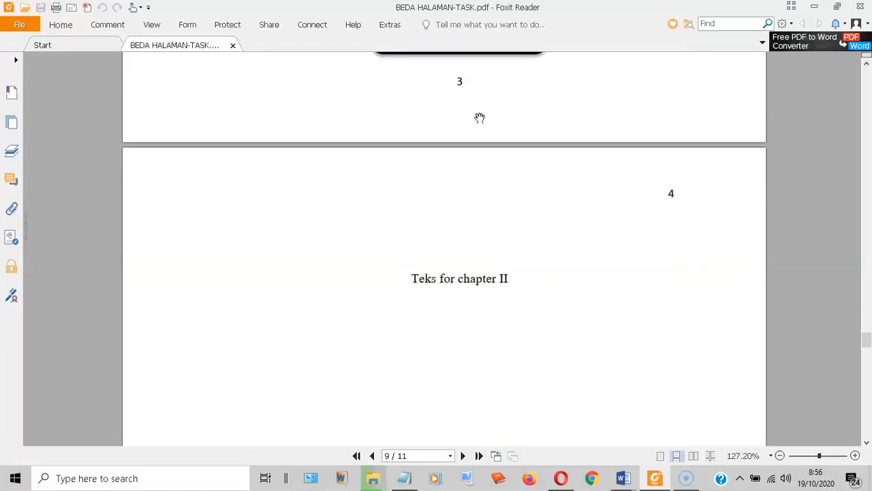
Examine the page number positions on the Chapter III opening page and the average score page that follows
{"action": "scroll", "coordinate": [475, 130], "scroll_direction": "down", "scroll_amount": 10}
{"action": "scroll", "coordinate": [478, 155], "scroll_direction": "down", "scroll_amount": 3}
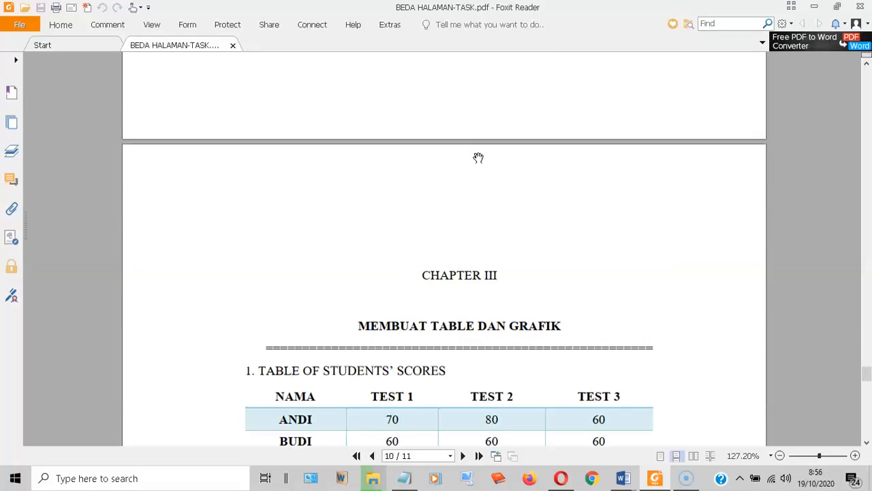
{"action": "scroll", "coordinate": [478, 158], "scroll_direction": "down", "scroll_amount": 3}
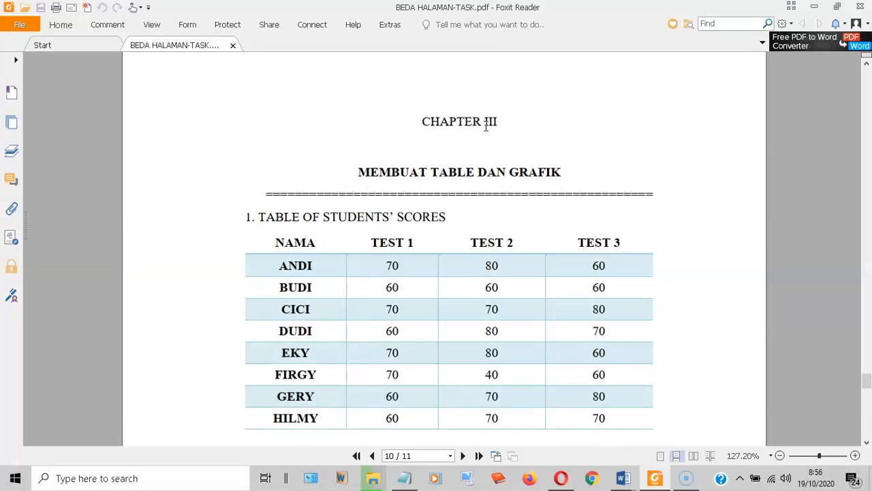
{"action": "scroll", "coordinate": [486, 127], "scroll_direction": "down", "scroll_amount": 15}
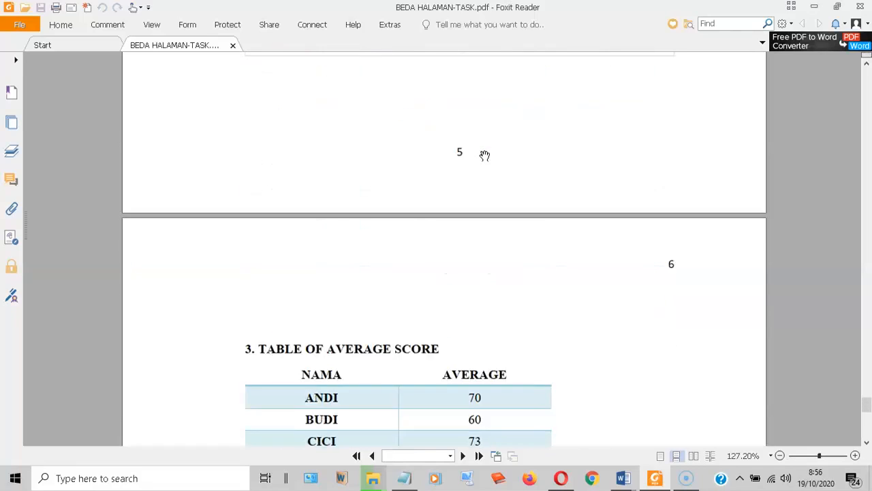
{"action": "scroll", "coordinate": [484, 151], "scroll_direction": "down", "scroll_amount": 5}
{"action": "scroll", "coordinate": [622, 138], "scroll_direction": "down", "scroll_amount": 18}
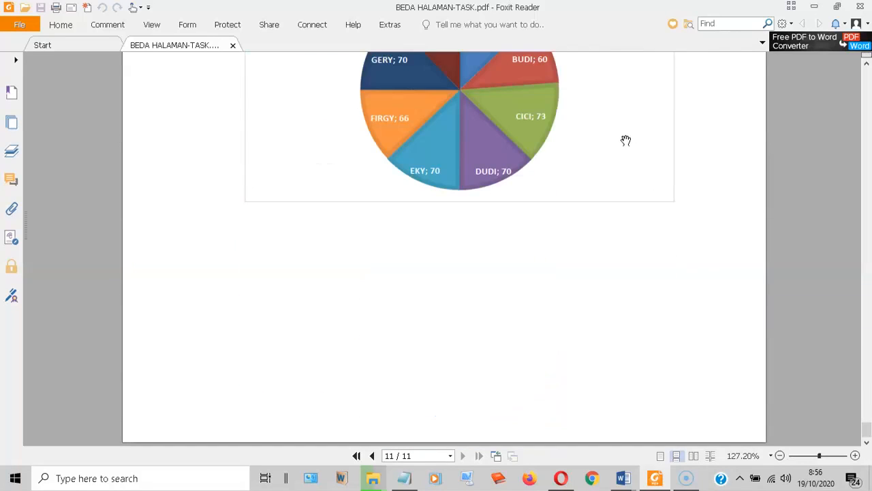
Review the page numbers backwards from the last page of the thesis to the cover
{"action": "scroll", "coordinate": [446, 218], "scroll_direction": "up", "scroll_amount": 10}
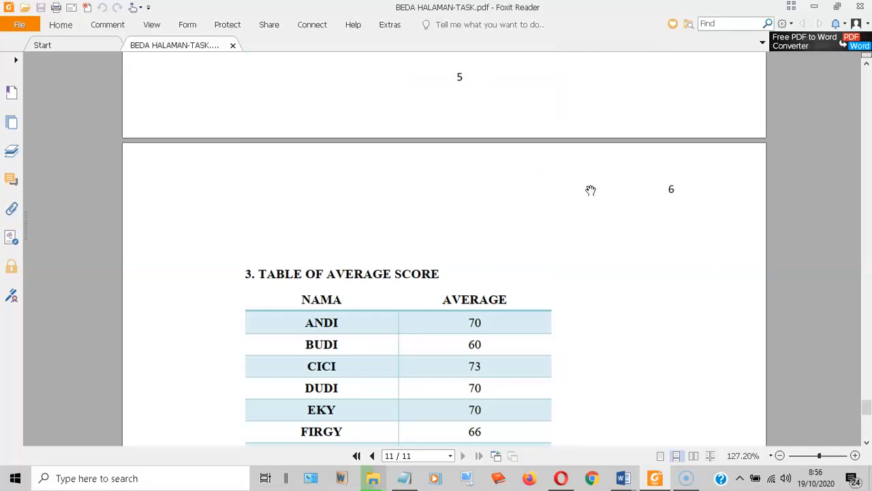
{"action": "scroll", "coordinate": [537, 161], "scroll_direction": "up", "scroll_amount": 15}
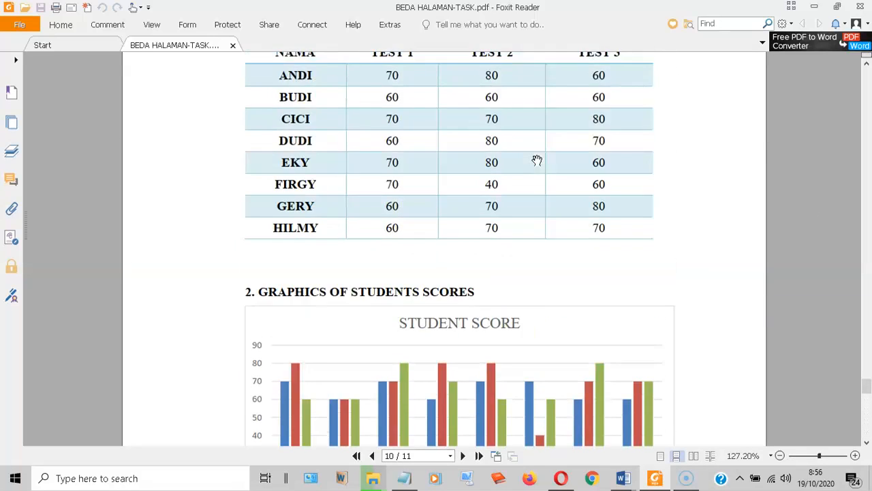
{"action": "scroll", "coordinate": [535, 157], "scroll_direction": "up", "scroll_amount": 15}
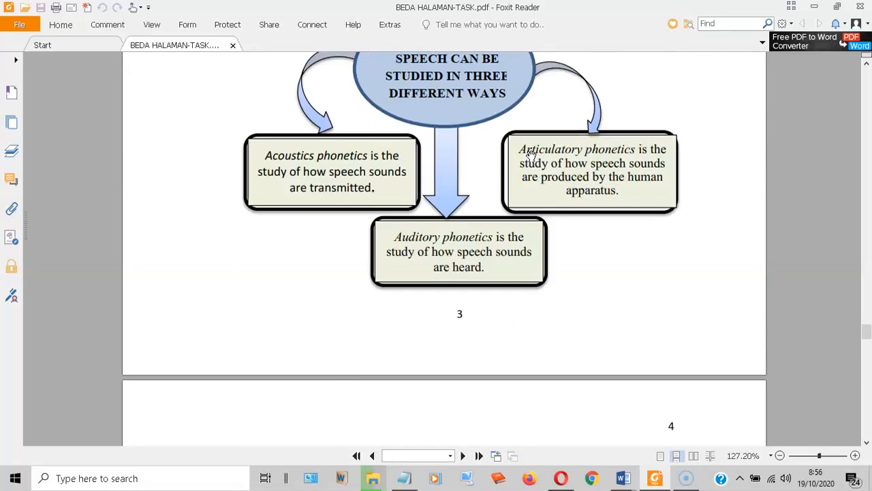
{"action": "scroll", "coordinate": [531, 156], "scroll_direction": "up", "scroll_amount": 15}
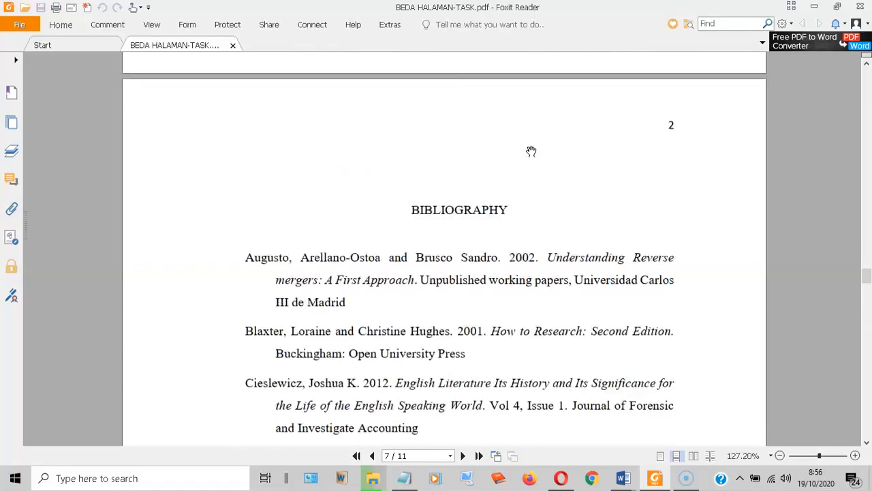
{"action": "scroll", "coordinate": [531, 149], "scroll_direction": "up", "scroll_amount": 15}
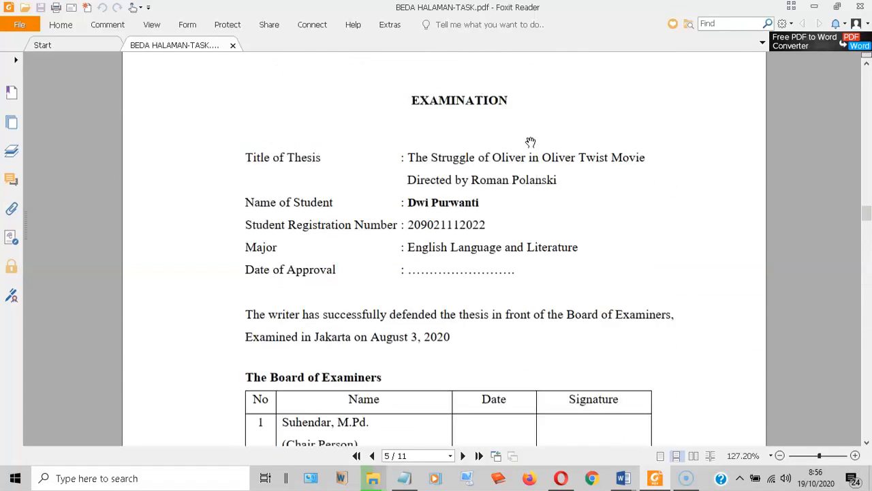
{"action": "scroll", "coordinate": [531, 143], "scroll_direction": "up", "scroll_amount": 10}
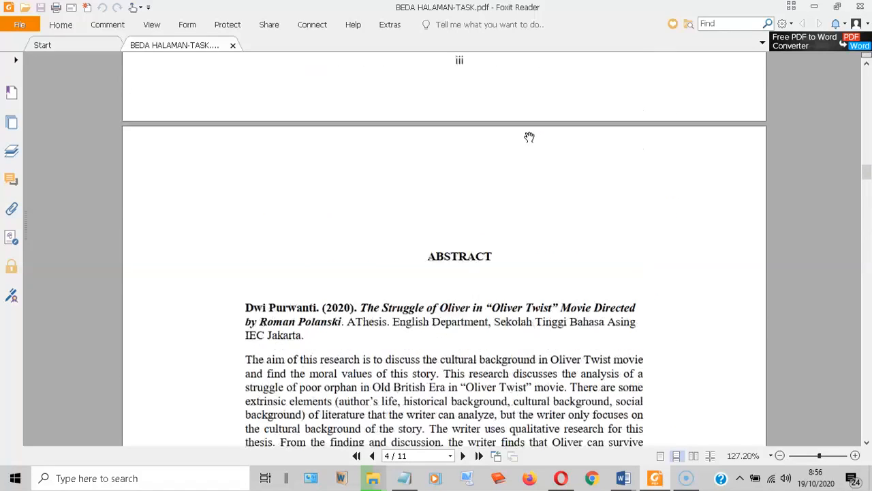
{"action": "scroll", "coordinate": [529, 137], "scroll_direction": "up", "scroll_amount": 15}
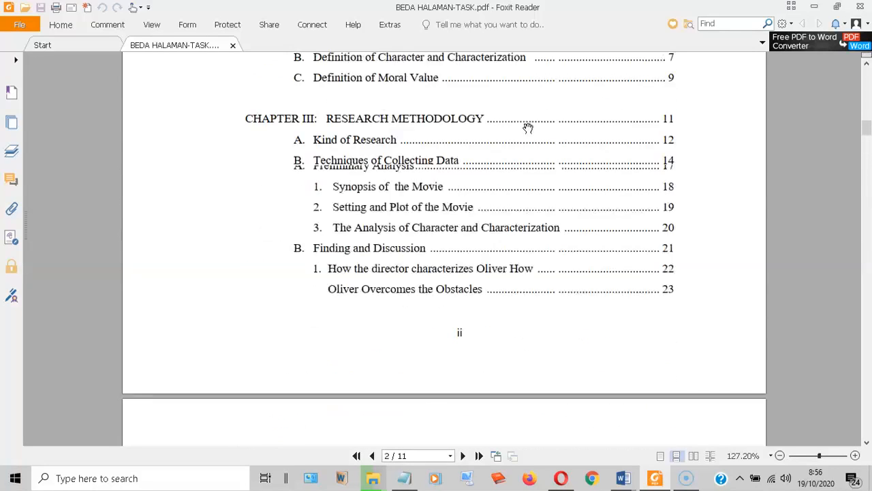
{"action": "scroll", "coordinate": [529, 123], "scroll_direction": "up", "scroll_amount": 15}
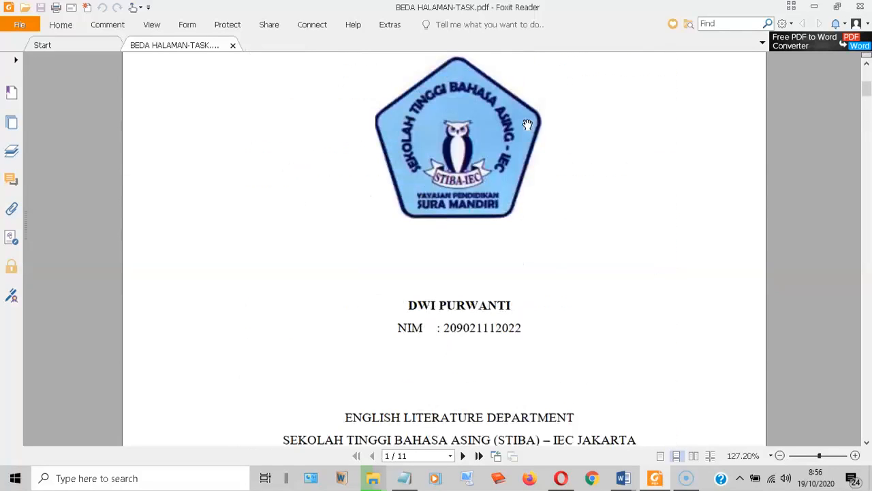
{"action": "scroll", "coordinate": [527, 120], "scroll_direction": "up", "scroll_amount": 3}
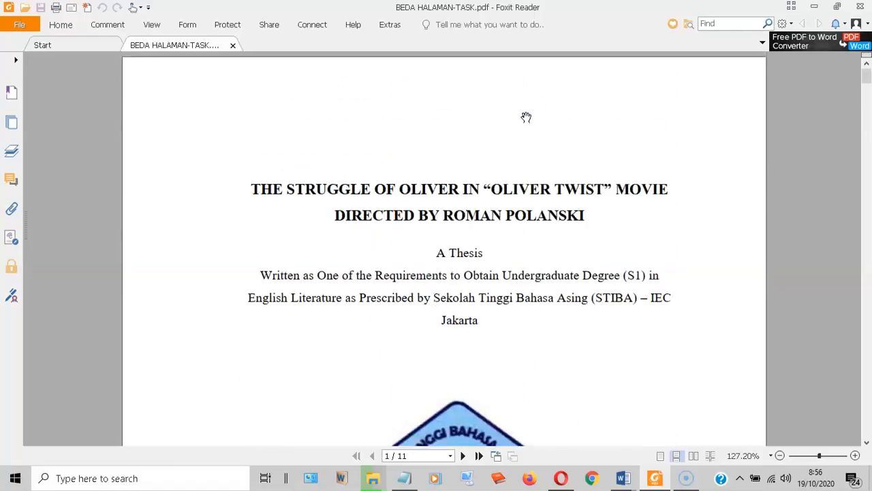
Review the page number format and position on the front matter pages, from the cover to the Chapter I opening
{"action": "scroll", "coordinate": [526, 117], "scroll_direction": "down", "scroll_amount": 10}
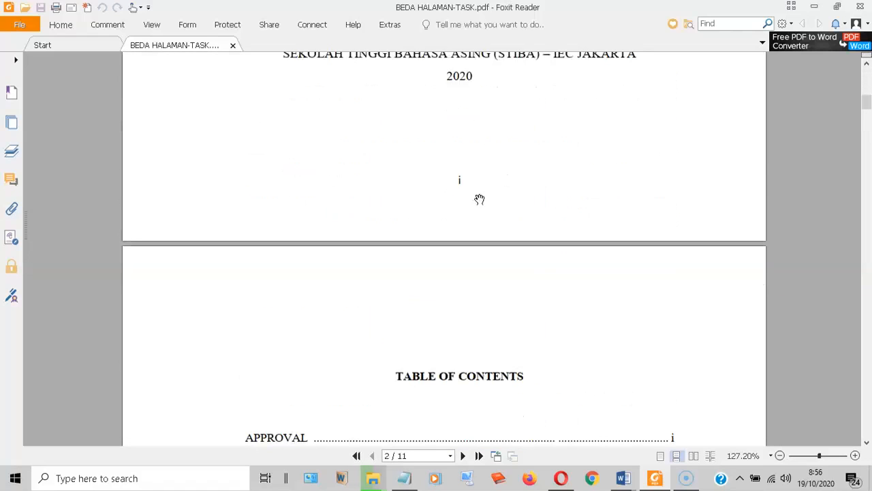
{"action": "scroll", "coordinate": [461, 188], "scroll_direction": "down", "scroll_amount": 12}
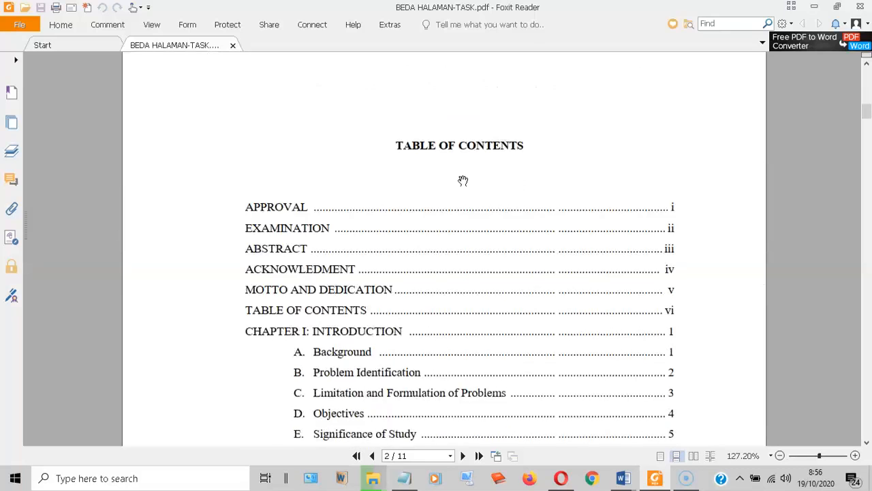
{"action": "scroll", "coordinate": [467, 177], "scroll_direction": "down", "scroll_amount": 15}
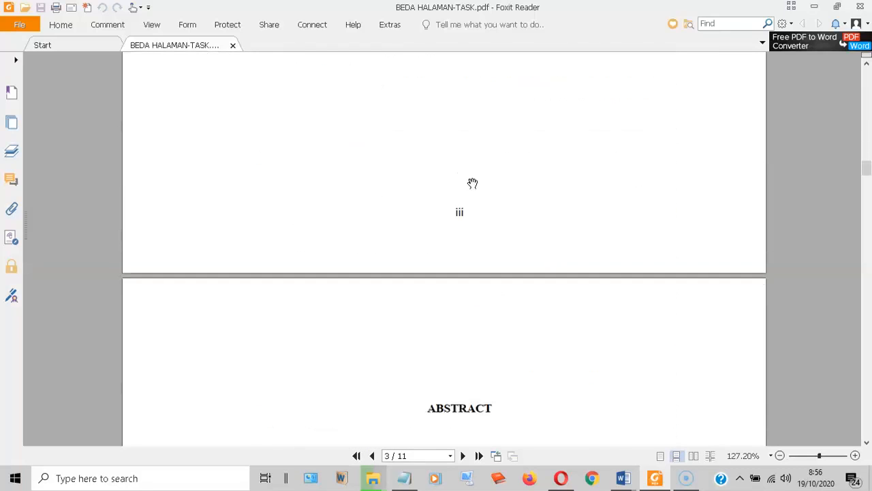
{"action": "scroll", "coordinate": [475, 181], "scroll_direction": "down", "scroll_amount": 15}
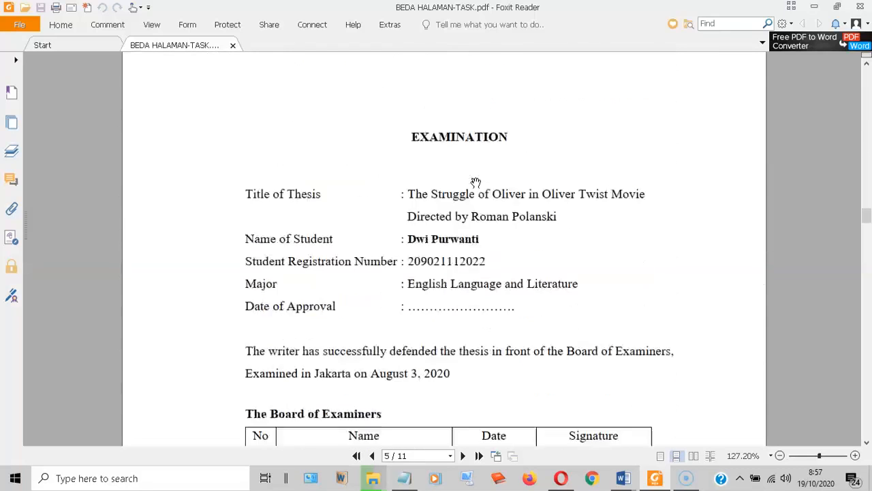
{"action": "scroll", "coordinate": [477, 181], "scroll_direction": "down", "scroll_amount": 6}
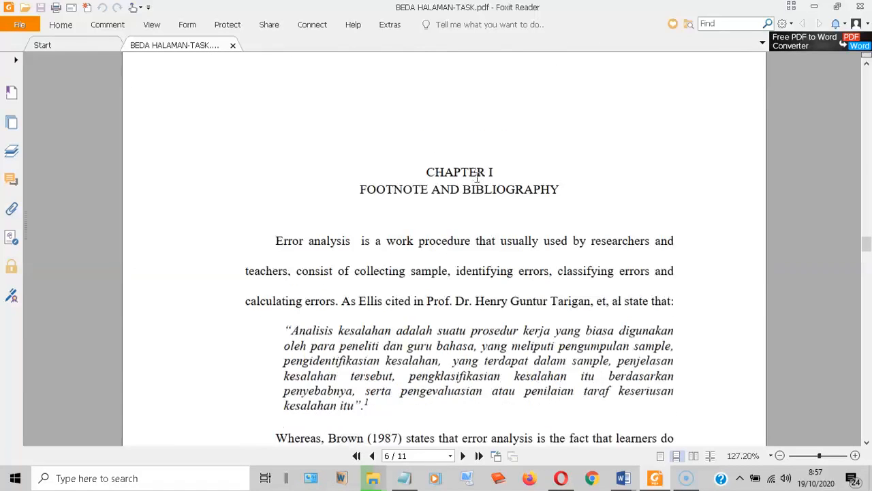
{"action": "scroll", "coordinate": [468, 168], "scroll_direction": "up", "scroll_amount": 3}
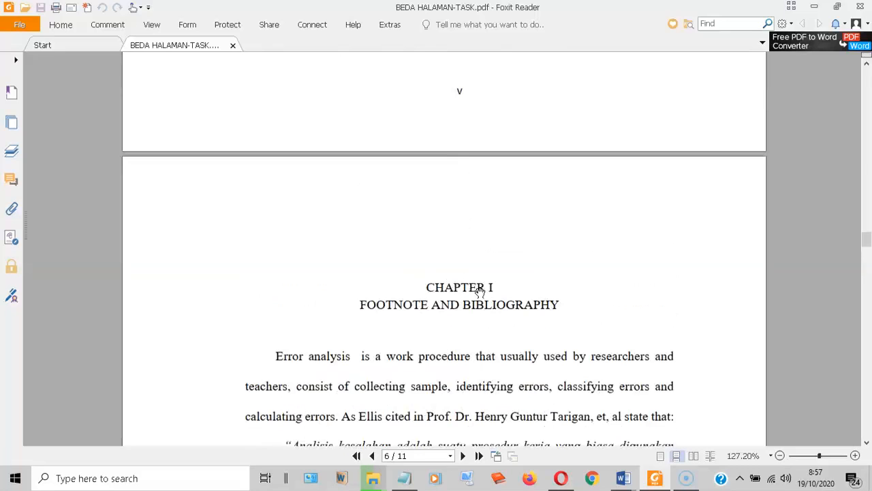
{"action": "scroll", "coordinate": [488, 273], "scroll_direction": "down", "scroll_amount": 2}
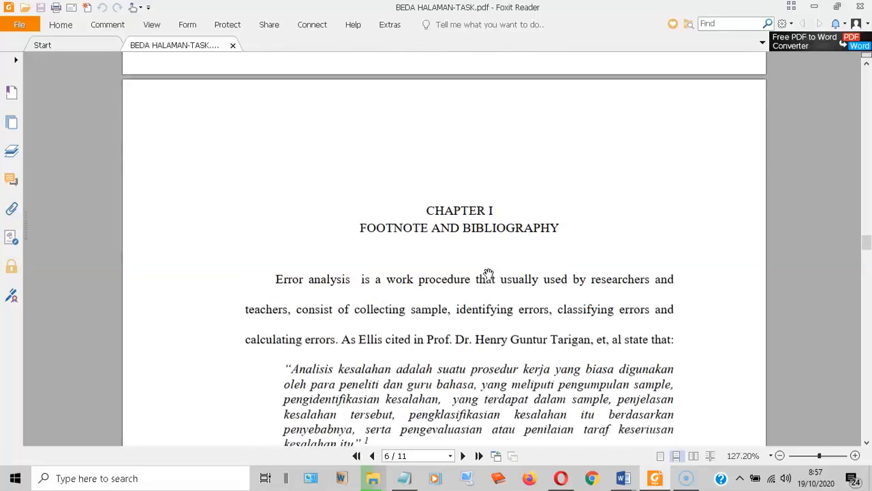
Compare the page number positions on the opening and following pages of Chapter I and Chapter II
{"action": "scroll", "coordinate": [483, 232], "scroll_direction": "down", "scroll_amount": 20}
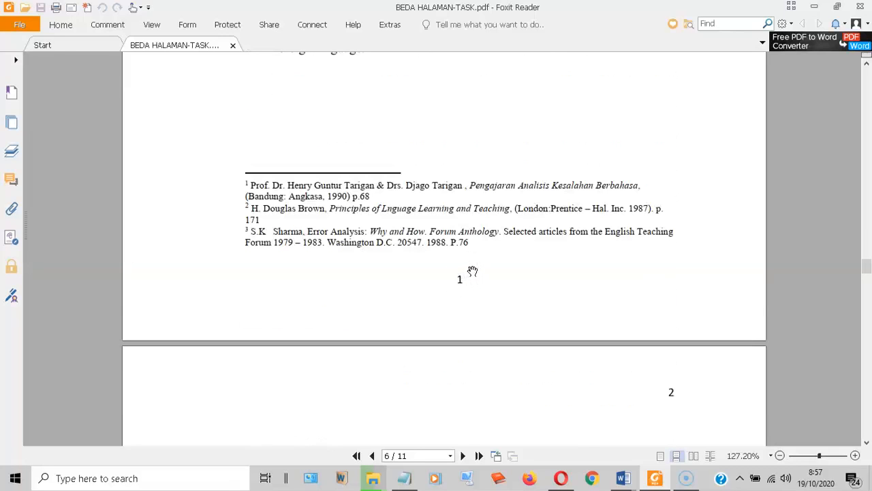
{"action": "scroll", "coordinate": [472, 271], "scroll_direction": "down", "scroll_amount": 5}
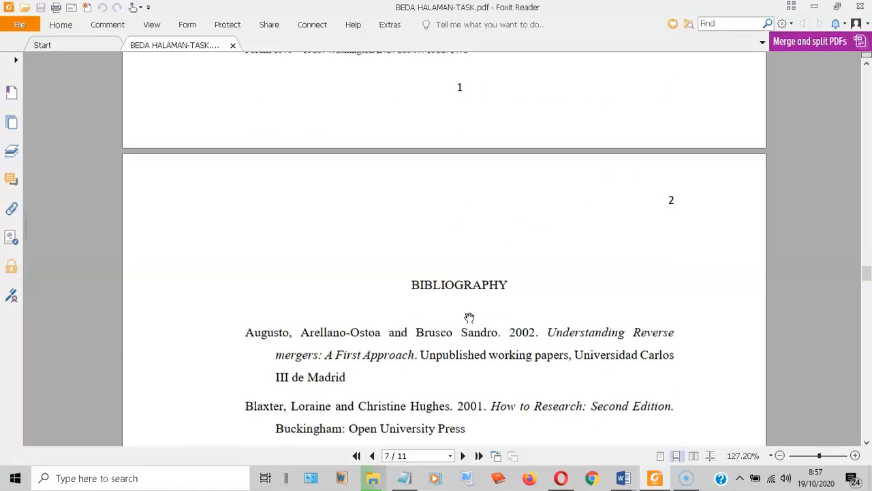
{"action": "scroll", "coordinate": [575, 179], "scroll_direction": "down", "scroll_amount": 8}
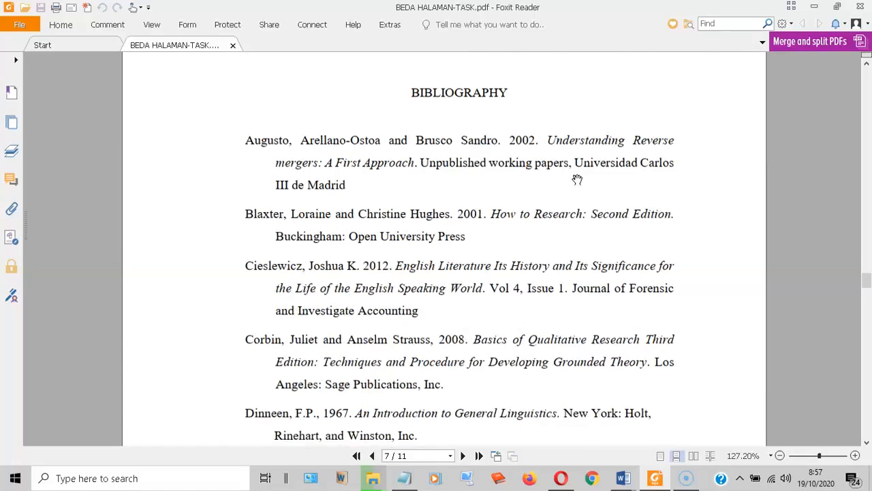
{"action": "scroll", "coordinate": [573, 173], "scroll_direction": "down", "scroll_amount": 10}
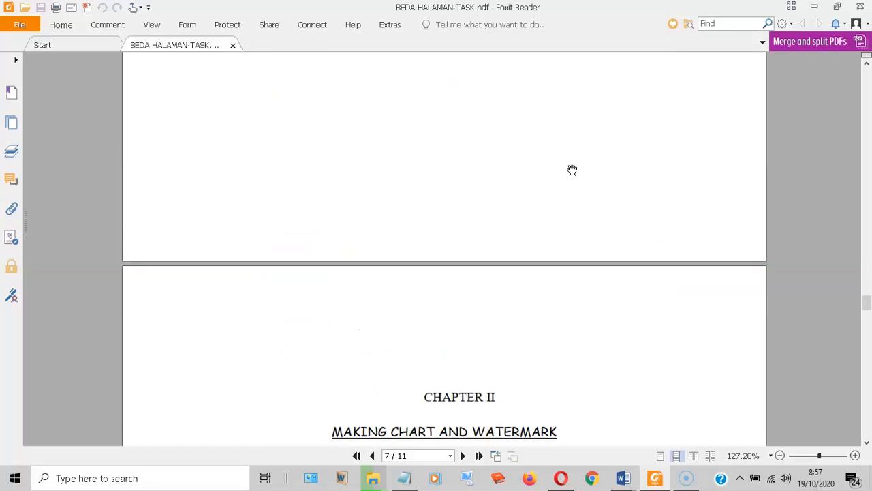
{"action": "scroll", "coordinate": [488, 198], "scroll_direction": "down", "scroll_amount": 10}
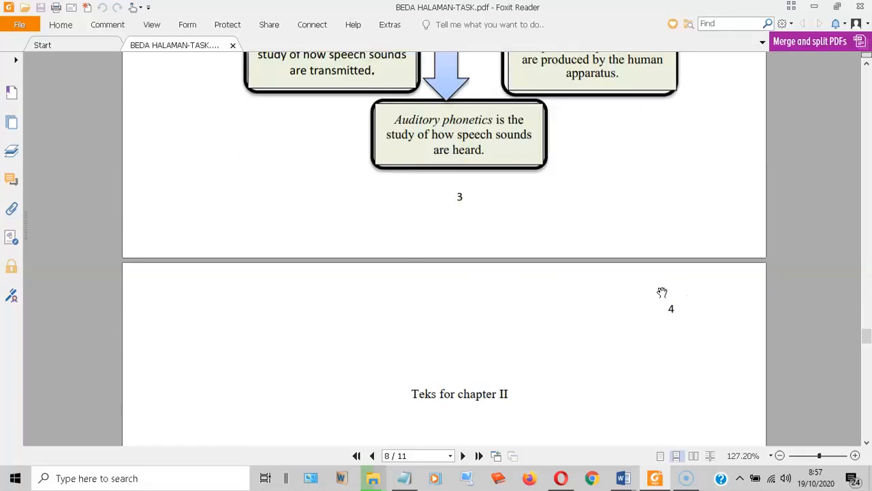
{"action": "scroll", "coordinate": [656, 306], "scroll_direction": "down", "scroll_amount": 10}
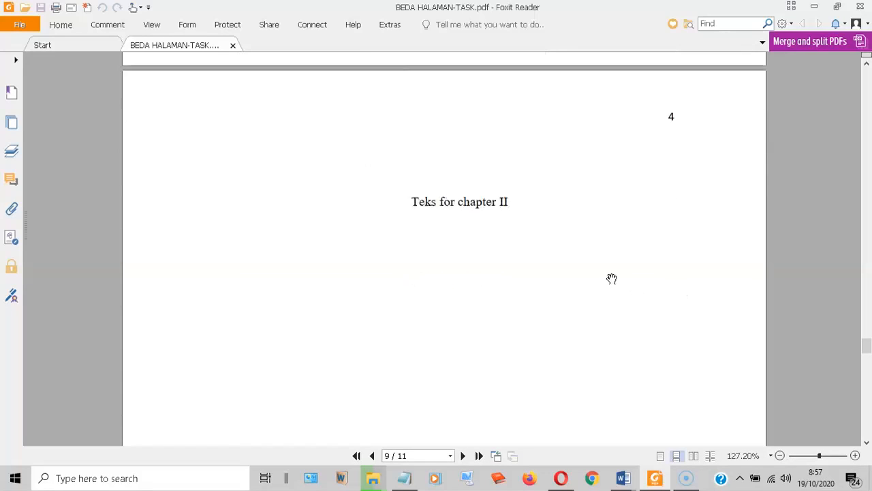
Compare the page numbers on the Chapter III opening page and the average score page, and return to the thesis cover
{"action": "scroll", "coordinate": [562, 253], "scroll_direction": "down", "scroll_amount": 5}
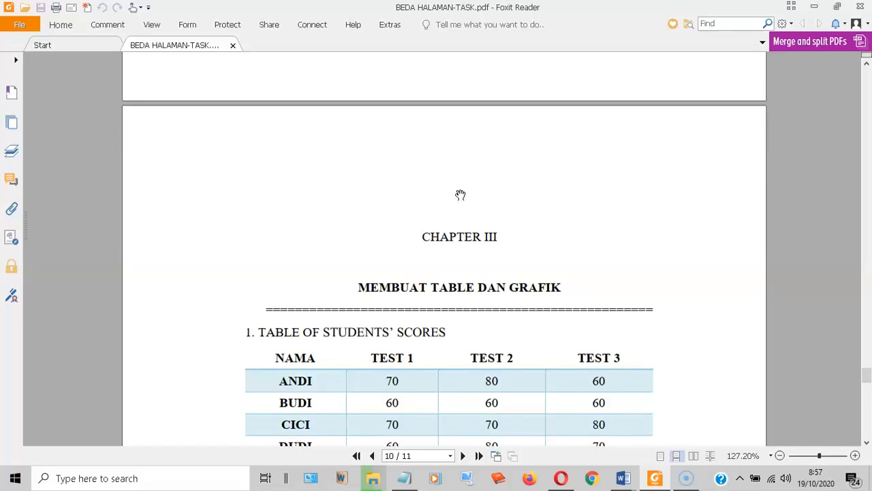
{"action": "scroll", "coordinate": [470, 239], "scroll_direction": "down", "scroll_amount": 18}
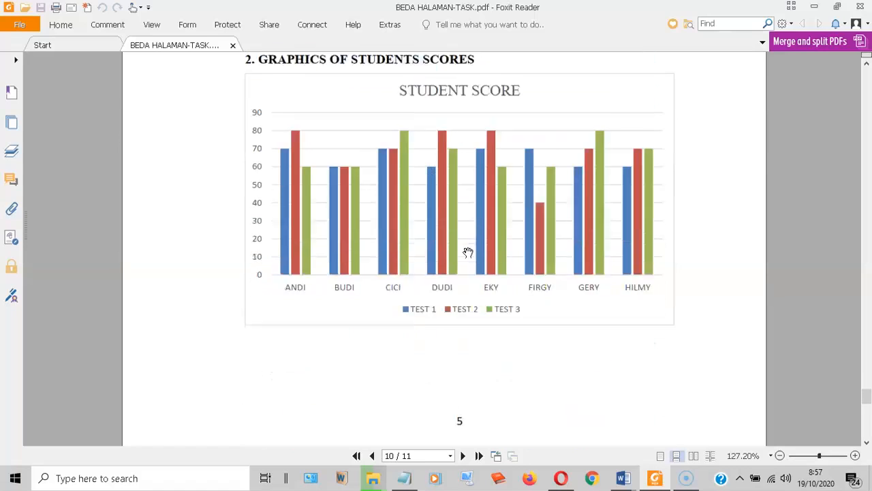
{"action": "scroll", "coordinate": [465, 330], "scroll_direction": "down", "scroll_amount": 6}
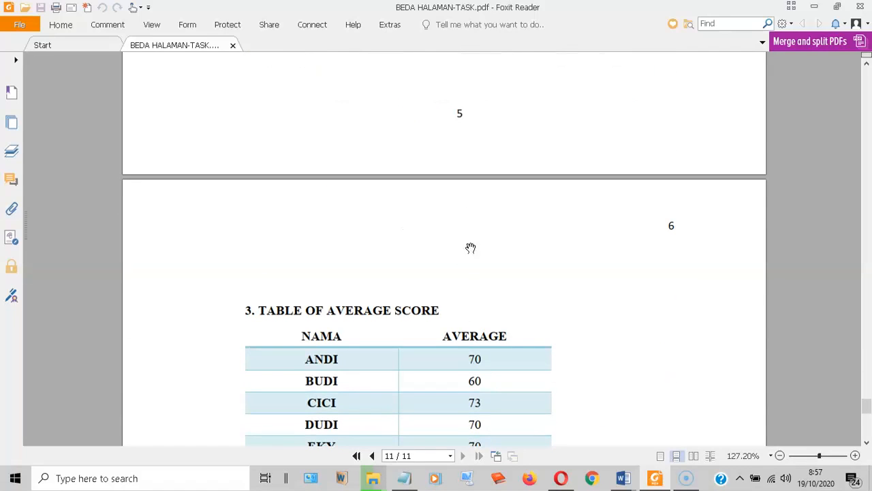
{"action": "scroll", "coordinate": [664, 226], "scroll_direction": "down", "scroll_amount": 17}
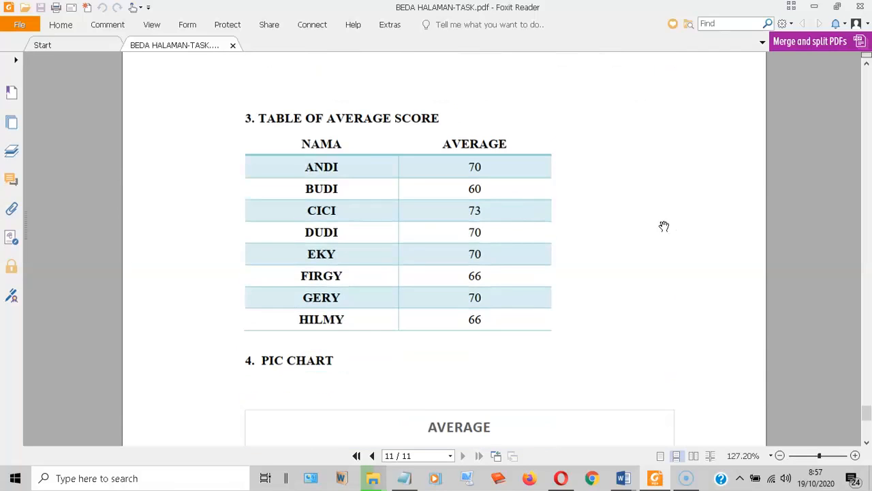
{"action": "scroll", "coordinate": [576, 253], "scroll_direction": "up", "scroll_amount": 6}
{"action": "scroll", "coordinate": [564, 214], "scroll_direction": "up", "scroll_amount": 20}
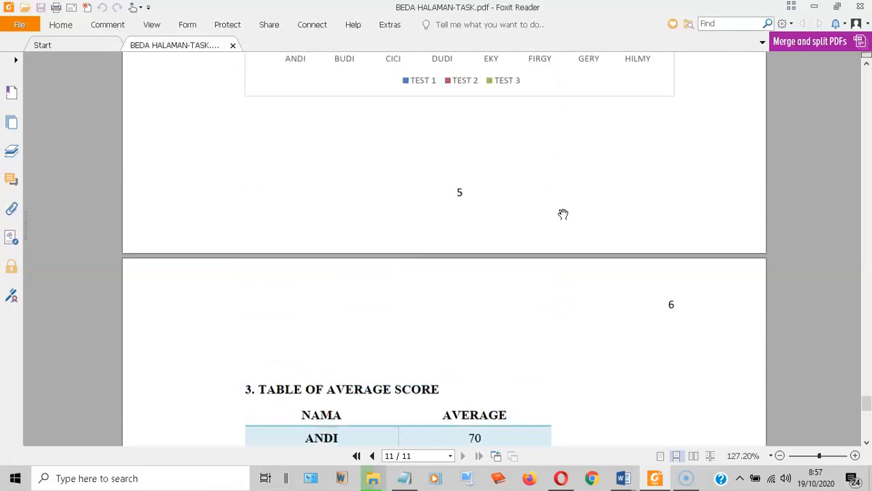
{"action": "left_click_drag", "start_coordinate": [843, 337], "coordinate": [834, 68]}
{"action": "scroll", "coordinate": [544, 161], "scroll_direction": "down", "scroll_amount": 1}
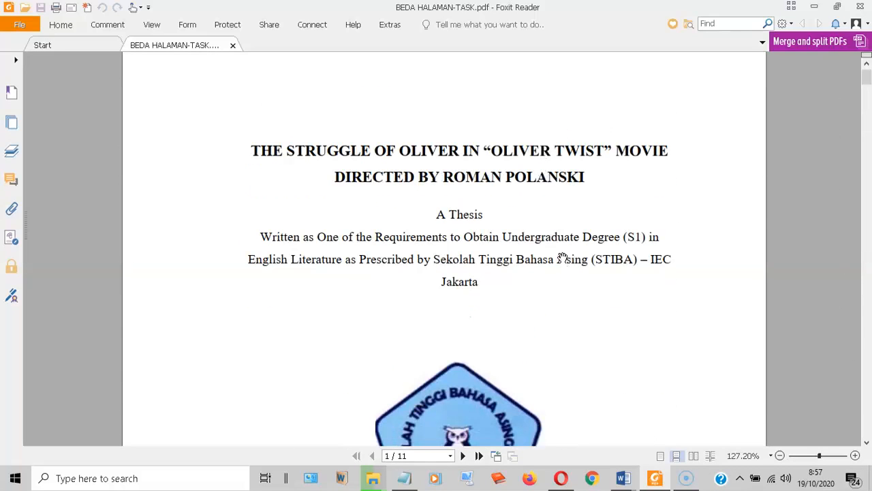
Switch to the blank Document2 in Word and set its paper size to A4
{"action": "mouse_move", "coordinate": [630, 480]}
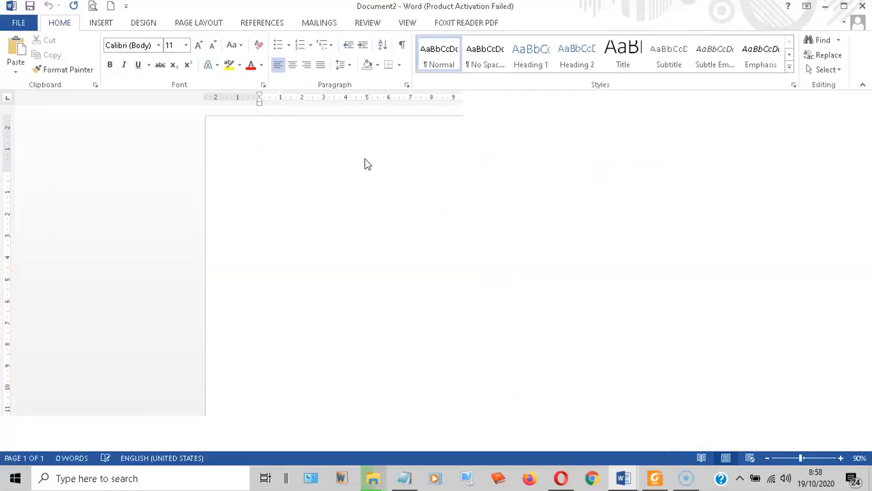
{"action": "left_click", "coordinate": [200, 24]}
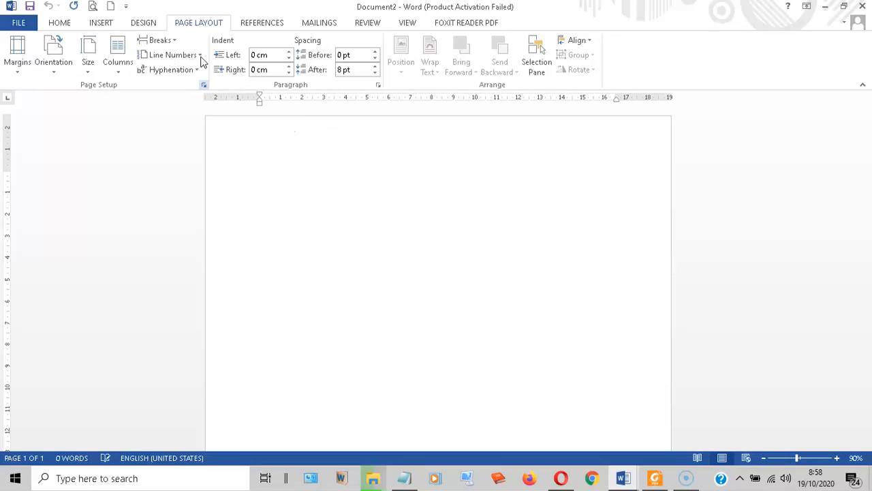
{"action": "left_click", "coordinate": [205, 85]}
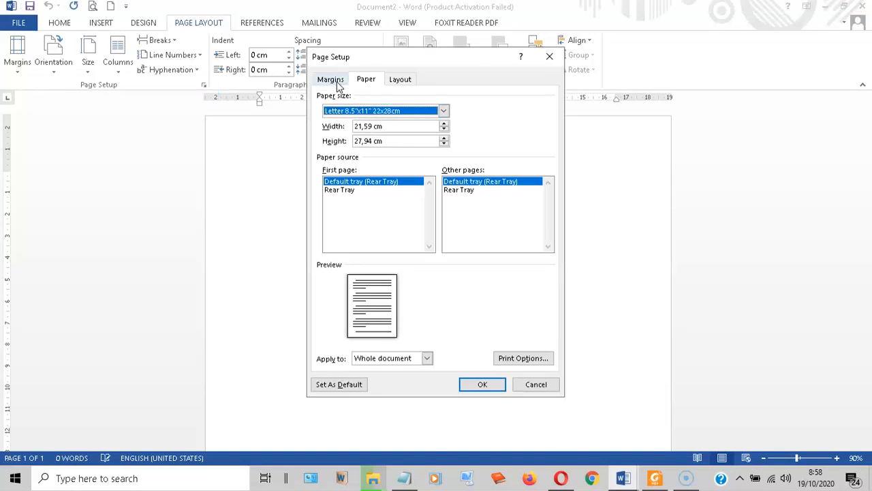
{"action": "left_click", "coordinate": [444, 111]}
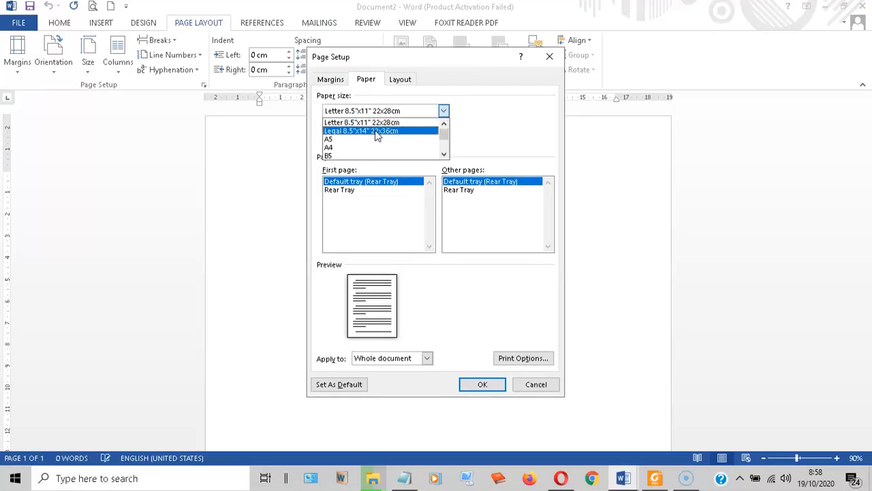
{"action": "left_click", "coordinate": [333, 146]}
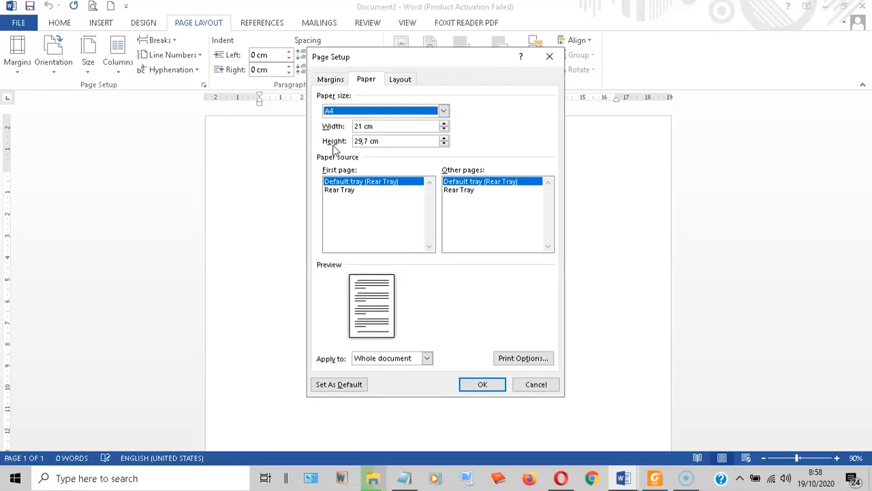
Set the page margins to 4 cm top and left and 3 cm bottom and right, and apply the page setup
{"action": "left_click", "coordinate": [333, 80]}
{"action": "left_click_drag", "start_coordinate": [406, 109], "coordinate": [339, 126]}
{"action": "type", "text": "4"}
{"action": "left_click_drag", "start_coordinate": [395, 124], "coordinate": [333, 136]}
{"action": "type", "text": "4"}
{"action": "left_click_drag", "start_coordinate": [520, 114], "coordinate": [471, 124]}
{"action": "type", "text": "33"}
{"action": "left_click", "coordinate": [493, 385]}
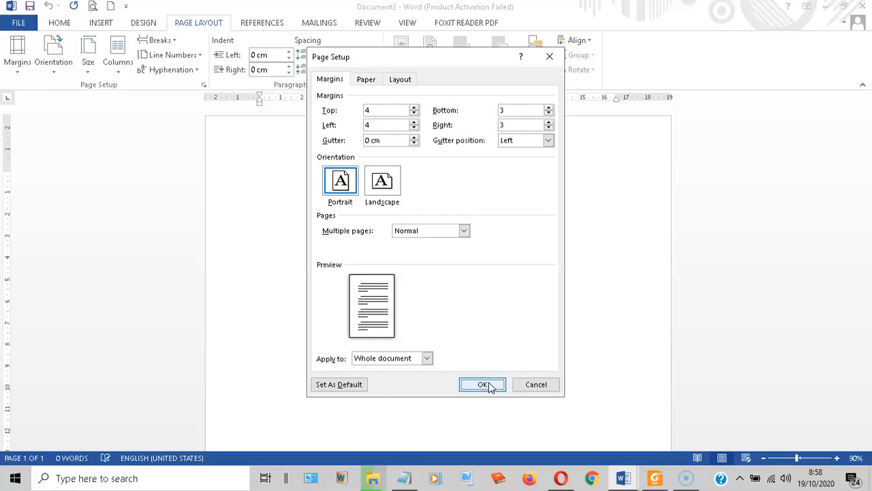
{"action": "left_click", "coordinate": [479, 386]}
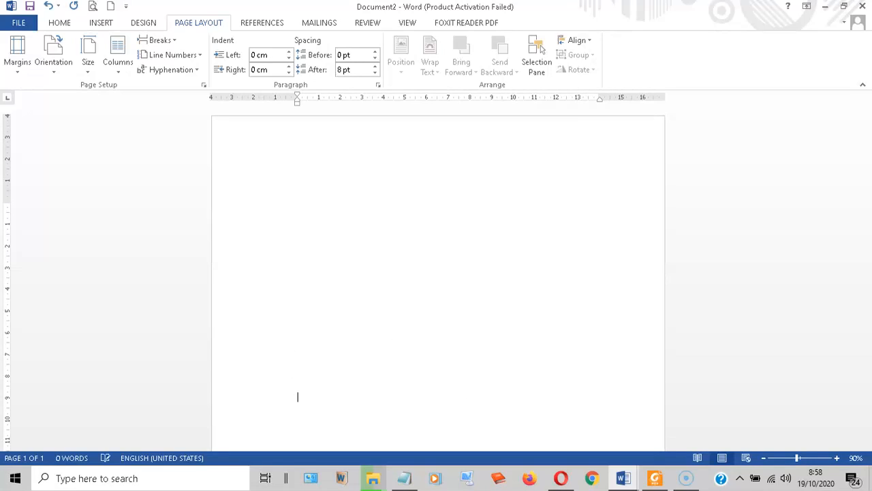
Set the line spacing of the whole blank document to 2,0 and the spacing after paragraphs to 0 pt
{"action": "key", "text": "ctrl+a"}
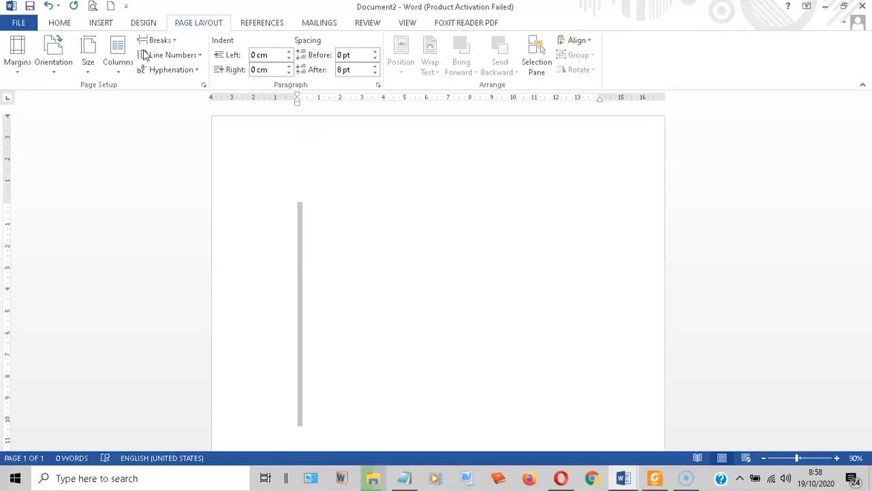
{"action": "left_click", "coordinate": [60, 23]}
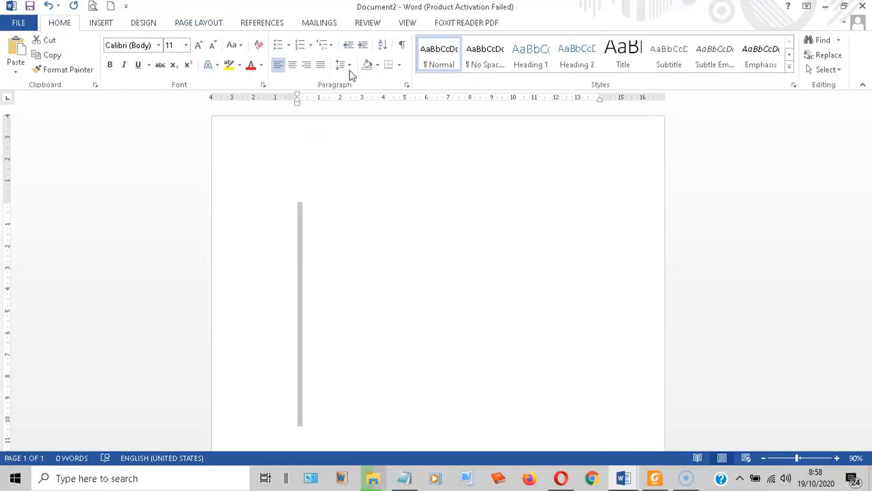
{"action": "left_click", "coordinate": [347, 66]}
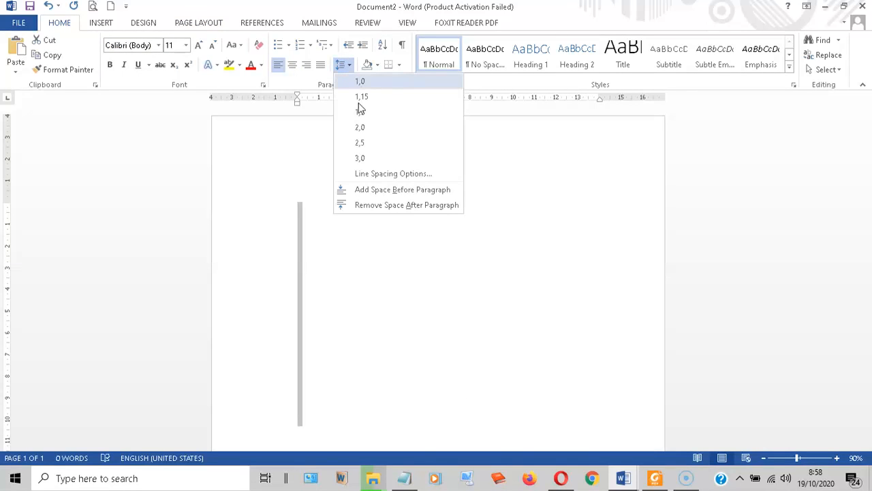
{"action": "left_click", "coordinate": [361, 128]}
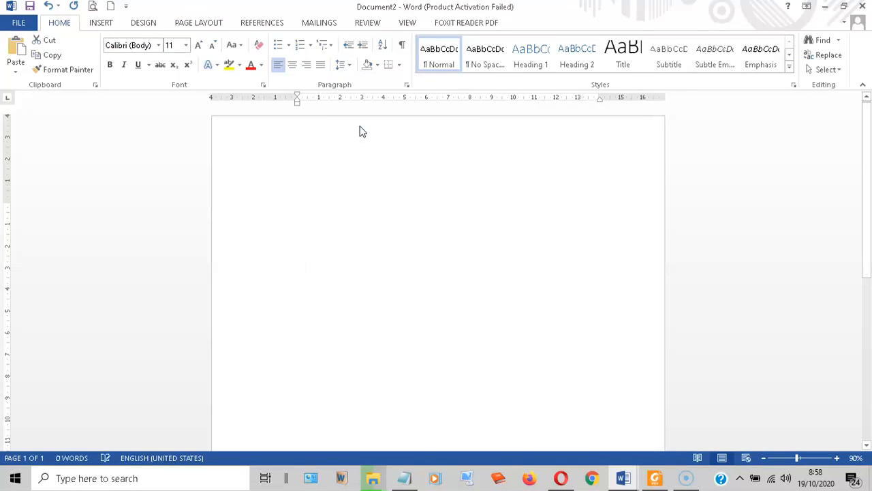
{"action": "left_click", "coordinate": [198, 25]}
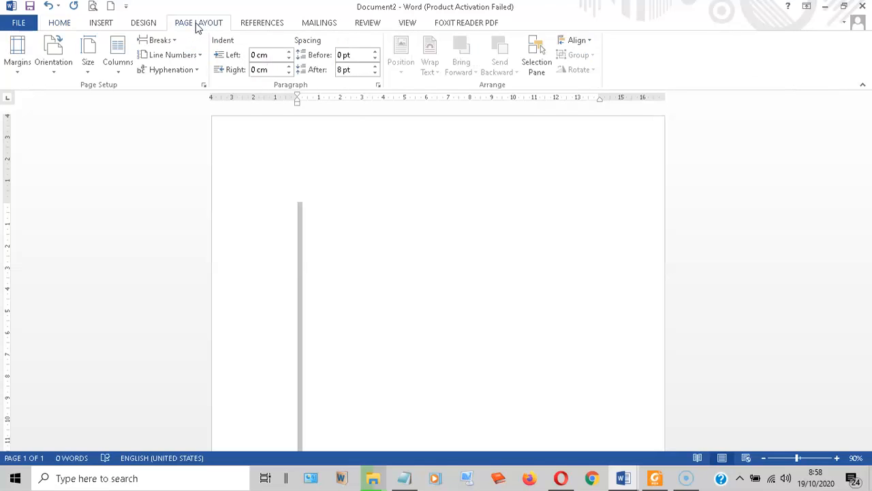
{"action": "left_click", "coordinate": [375, 73]}
{"action": "left_click", "coordinate": [375, 73]}
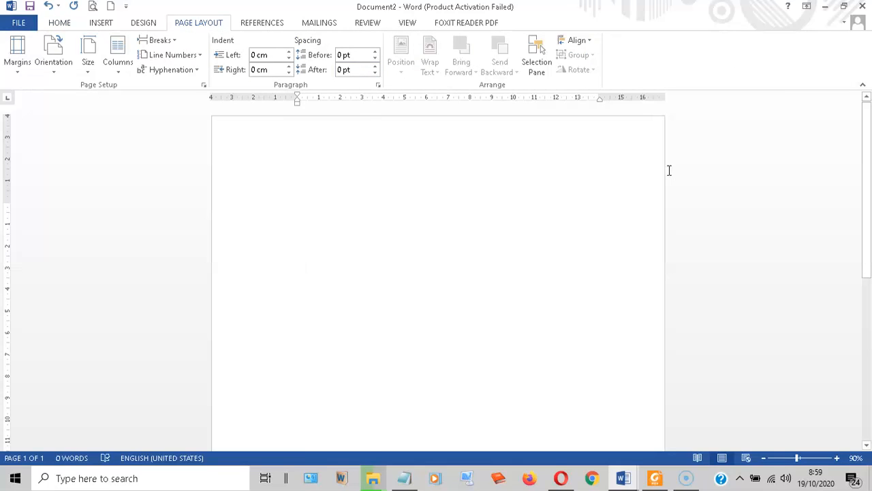
Switch to the COVER-TABLE OF CONTENTS-model document and copy everything from the cover title through the APPENDICES line, leaving out the note
{"action": "mouse_move", "coordinate": [627, 483]}
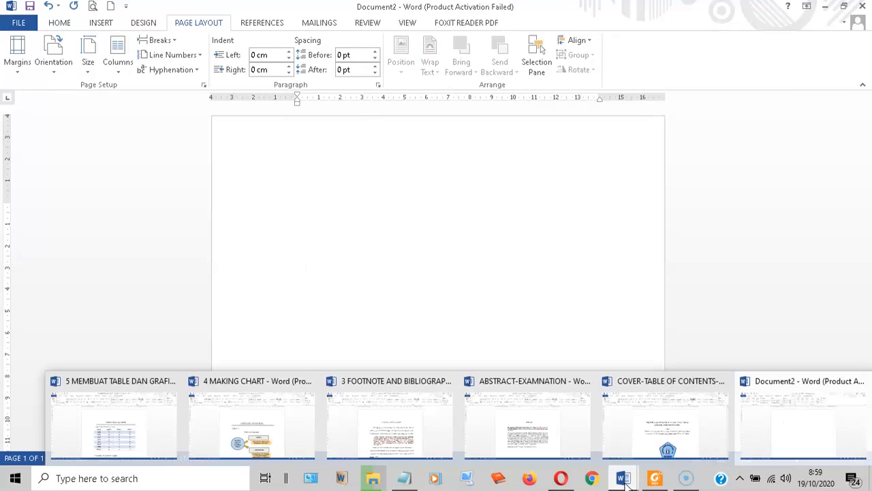
{"action": "left_click", "coordinate": [665, 407]}
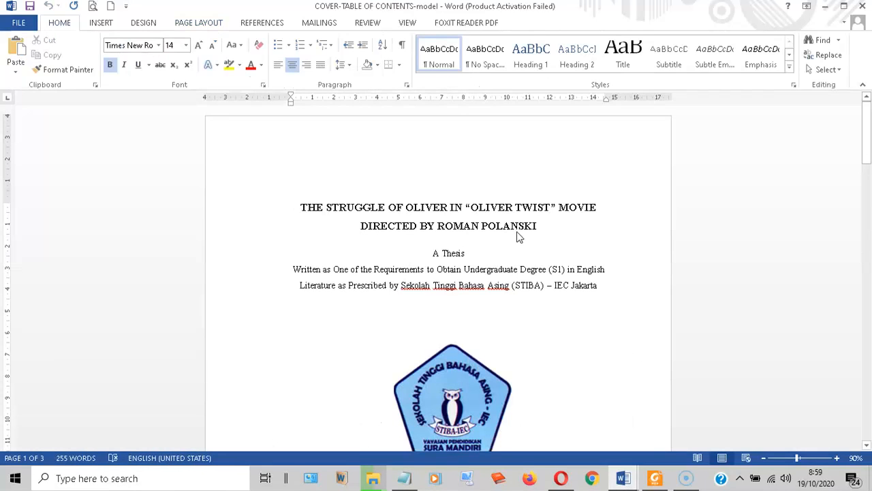
{"action": "scroll", "coordinate": [429, 214], "scroll_direction": "down", "scroll_amount": 10}
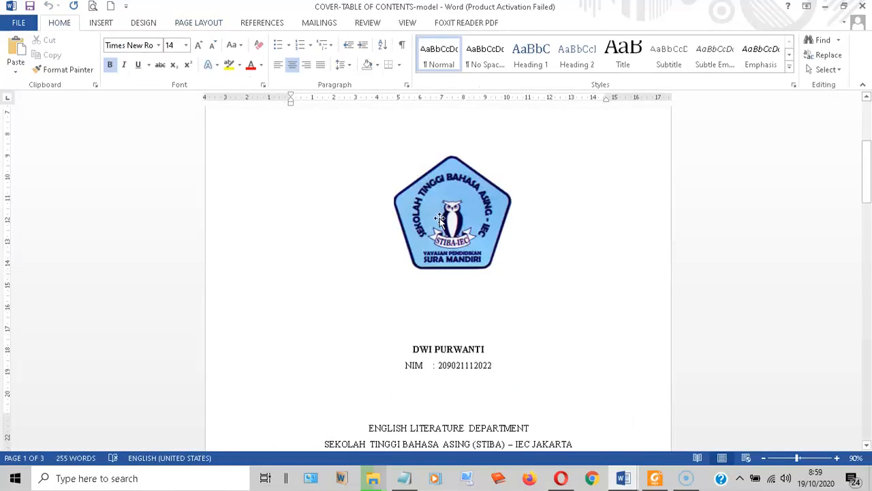
{"action": "scroll", "coordinate": [463, 235], "scroll_direction": "down", "scroll_amount": 20}
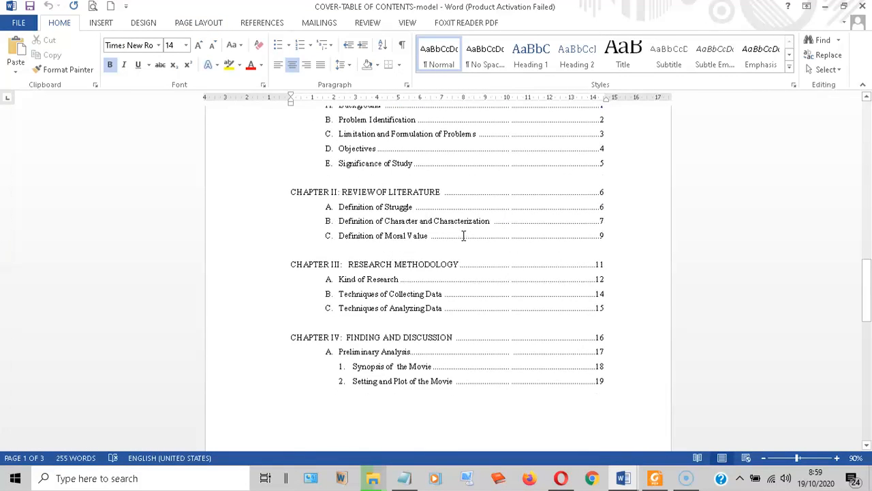
{"action": "scroll", "coordinate": [471, 232], "scroll_direction": "down", "scroll_amount": 1}
{"action": "scroll", "coordinate": [456, 232], "scroll_direction": "up", "scroll_amount": 1}
{"action": "left_click_drag", "start_coordinate": [611, 255], "coordinate": [293, 109]}
Switch to Document2 and paste the copied cover and table of contents
{"action": "mouse_move", "coordinate": [623, 477]}
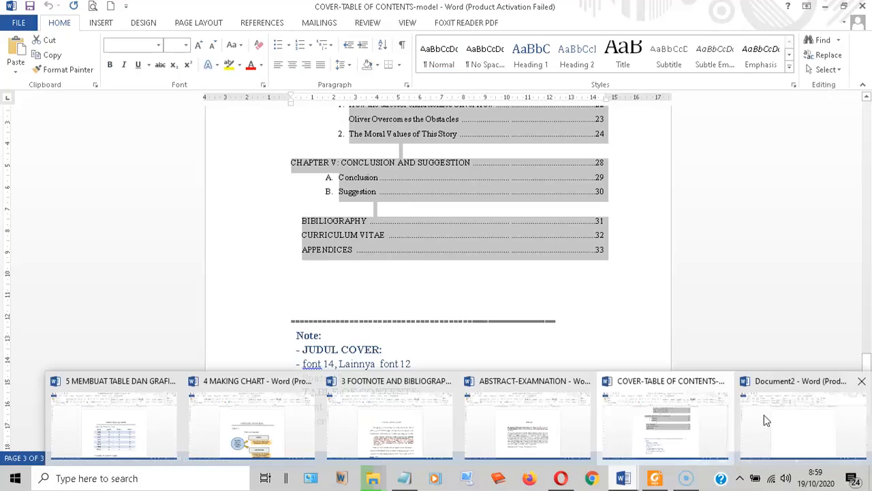
{"action": "left_click", "coordinate": [813, 421]}
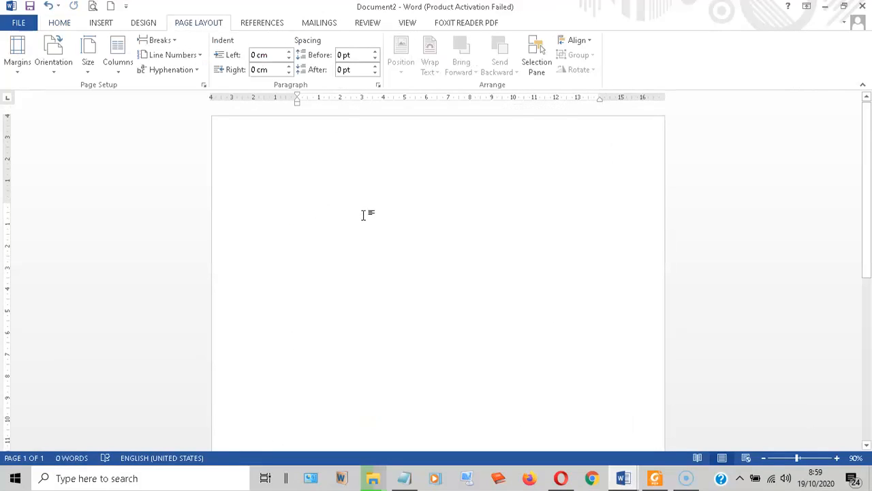
{"action": "key", "text": "ctrl+v"}
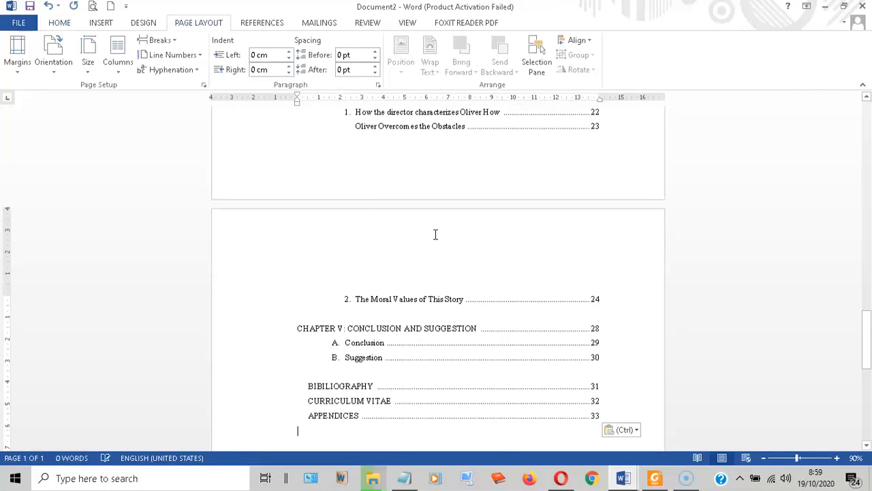
Insert a page break after the APPENDICES line at the end of the pasted table of contents
{"action": "scroll", "coordinate": [338, 279], "scroll_direction": "down", "scroll_amount": 1}
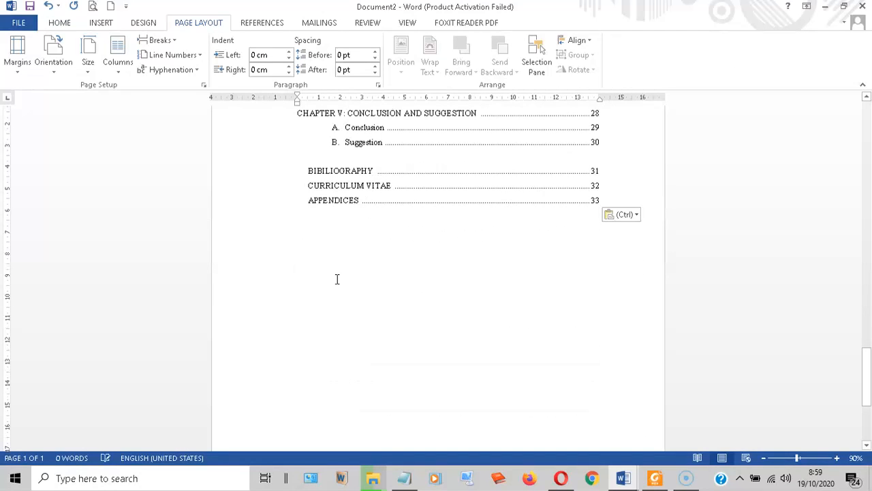
{"action": "left_click", "coordinate": [159, 42]}
{"action": "left_click", "coordinate": [195, 77]}
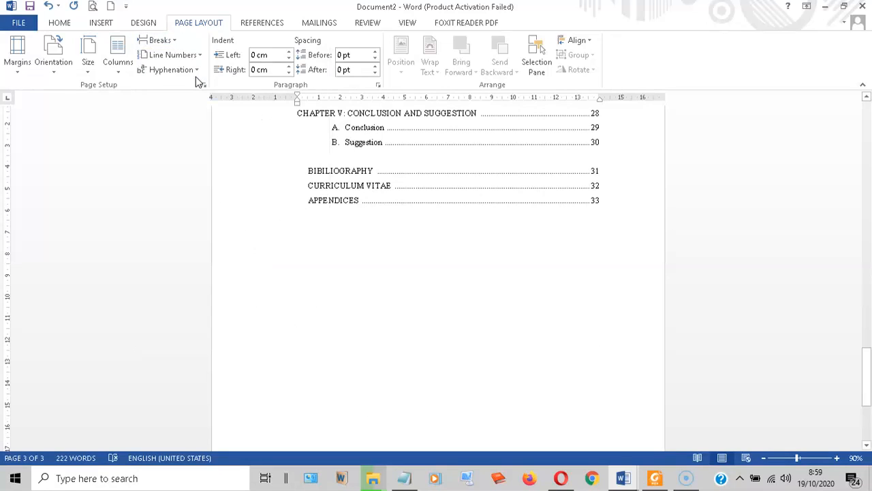
{"action": "scroll", "coordinate": [365, 293], "scroll_direction": "down", "scroll_amount": 8}
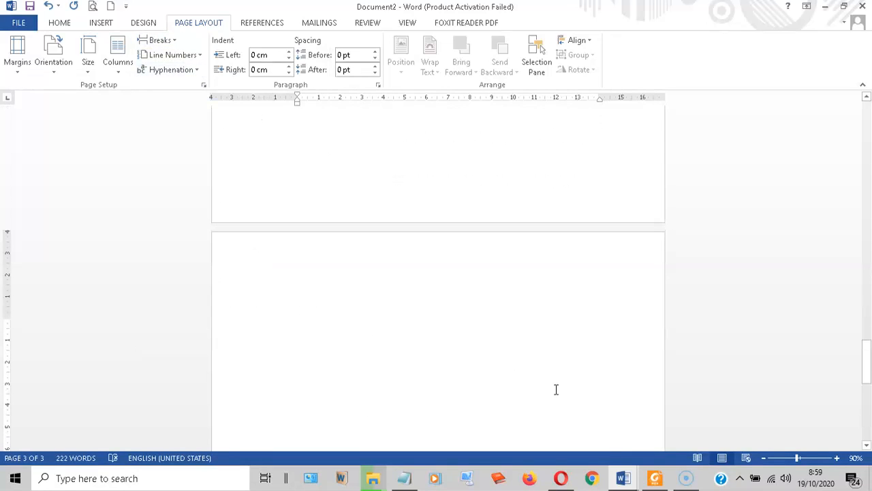
Close the cover document and copy the abstract and examination pages of ABSTRACT-EXAMNATION through the approving dean's name
{"action": "mouse_move", "coordinate": [623, 477]}
{"action": "left_click", "coordinate": [722, 383]}
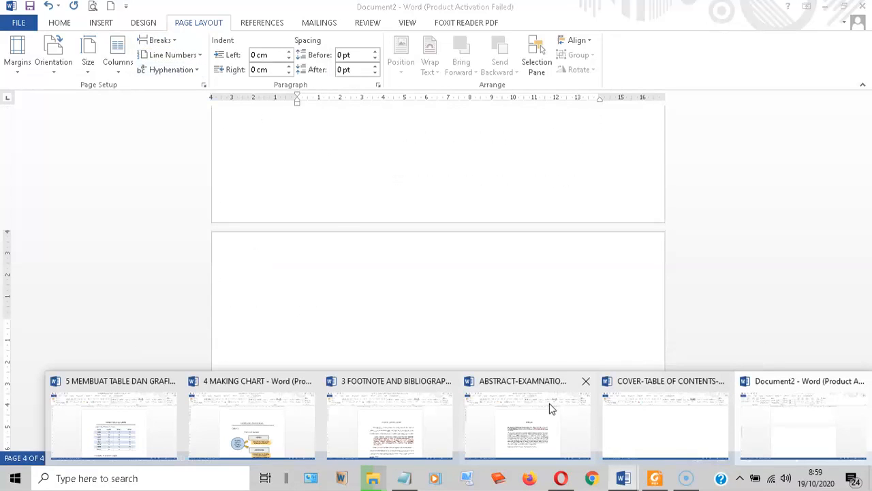
{"action": "left_click", "coordinate": [668, 409]}
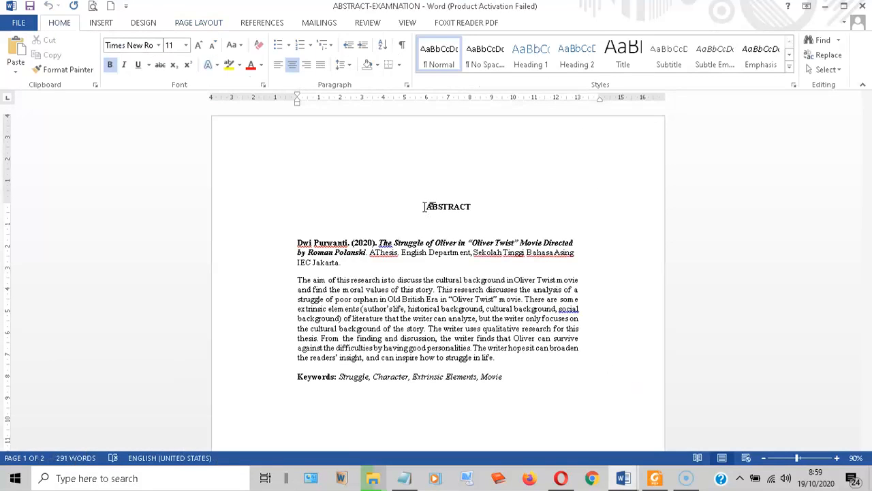
{"action": "scroll", "coordinate": [444, 241], "scroll_direction": "down", "scroll_amount": 12}
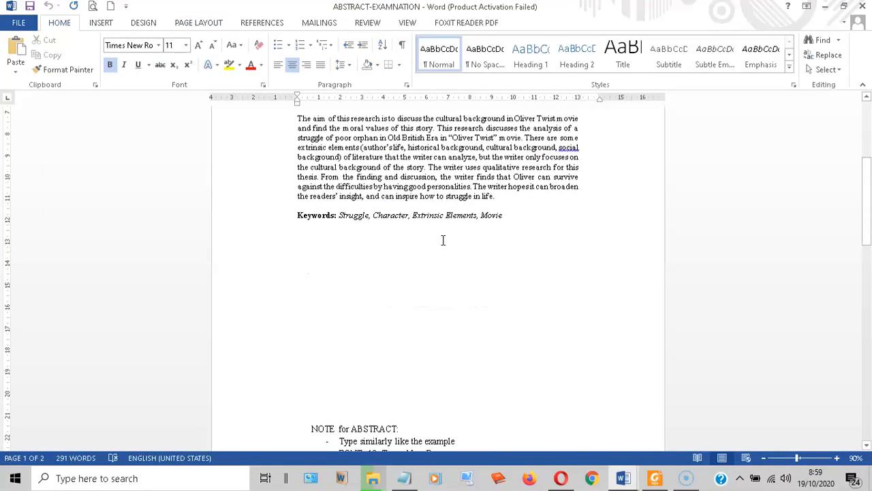
{"action": "scroll", "coordinate": [406, 222], "scroll_direction": "down", "scroll_amount": 10}
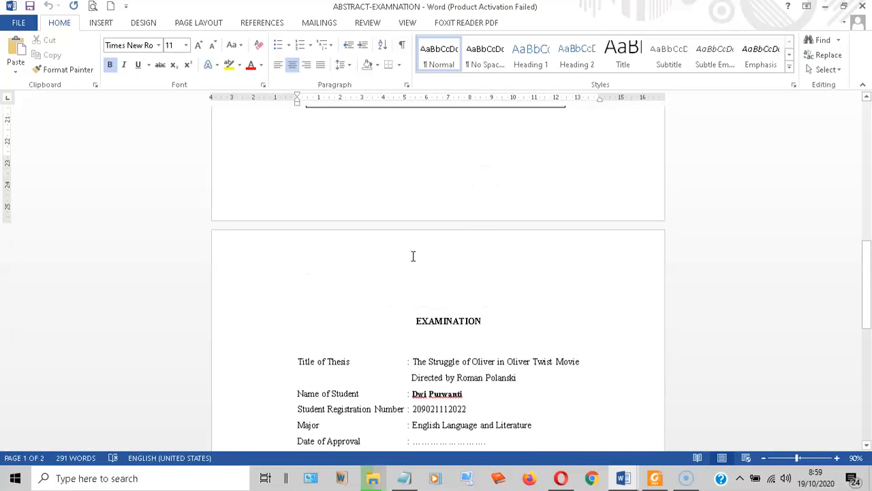
{"action": "scroll", "coordinate": [470, 286], "scroll_direction": "down", "scroll_amount": 3}
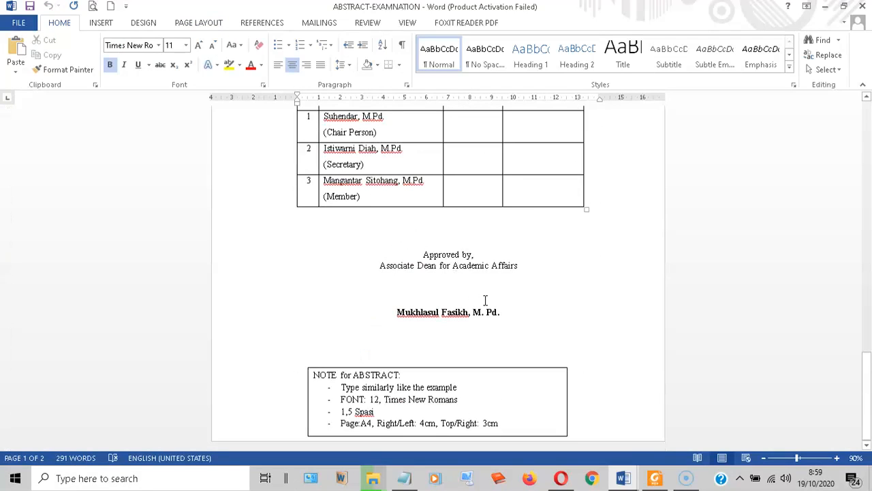
{"action": "left_click", "coordinate": [508, 311], "text": "shift"}
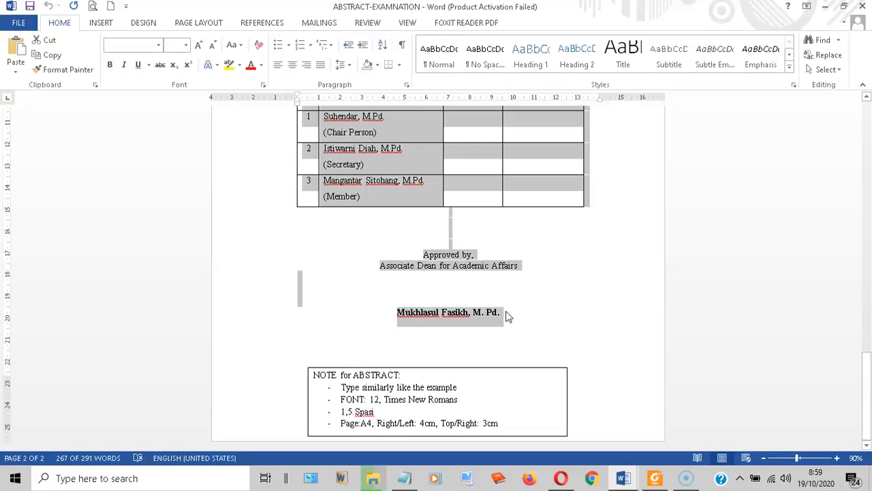
Switch to Document2 and paste the abstract and examination pages on the blank page after the table of contents
{"action": "left_click", "coordinate": [623, 480]}
{"action": "left_click", "coordinate": [743, 436]}
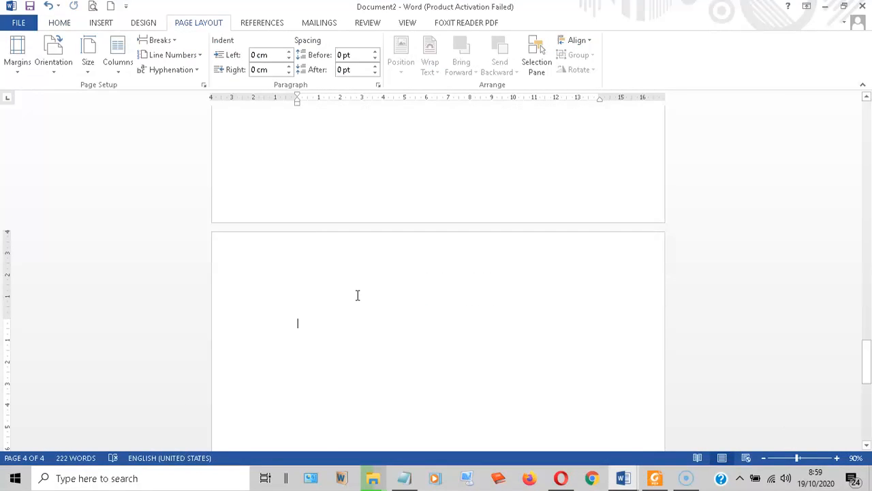
{"action": "key", "text": "ctrl+v"}
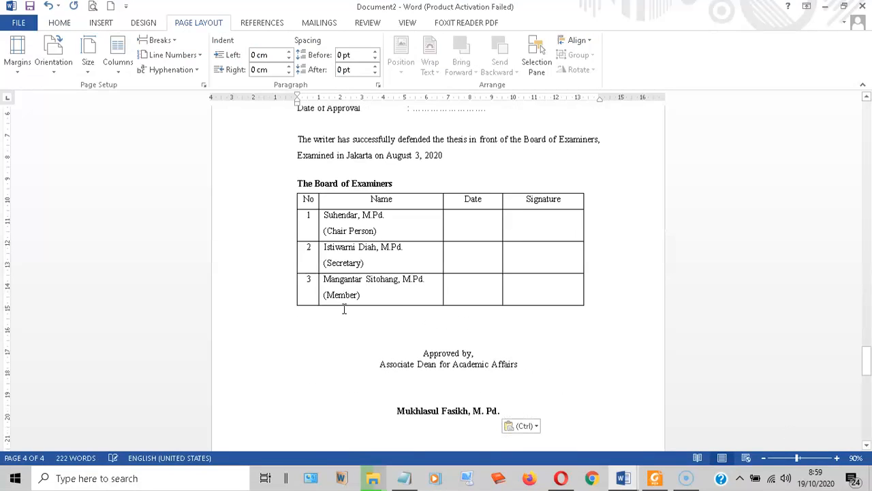
Delete the NOTE for ABSTRACT text box and place the insertion point on the blank page after the examination page
{"action": "scroll", "coordinate": [418, 240], "scroll_direction": "up", "scroll_amount": 3}
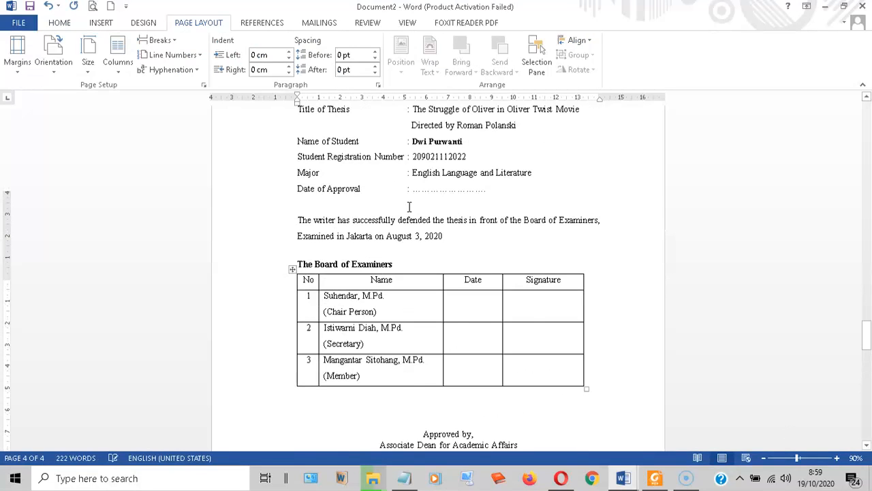
{"action": "scroll", "coordinate": [409, 207], "scroll_direction": "up", "scroll_amount": 8}
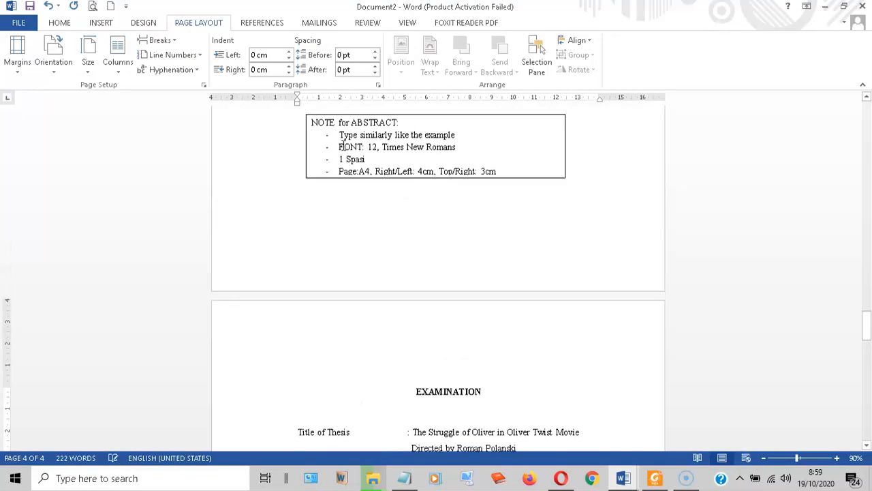
{"action": "left_click", "coordinate": [333, 114]}
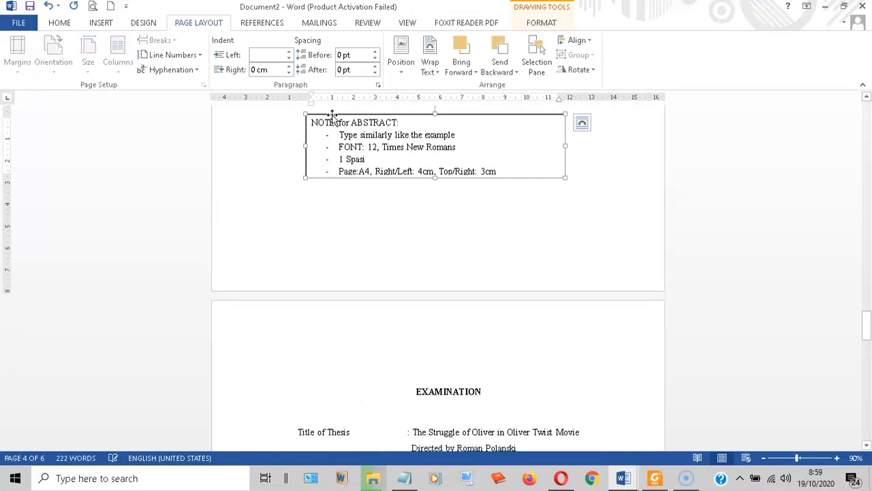
{"action": "key", "text": "Delete"}
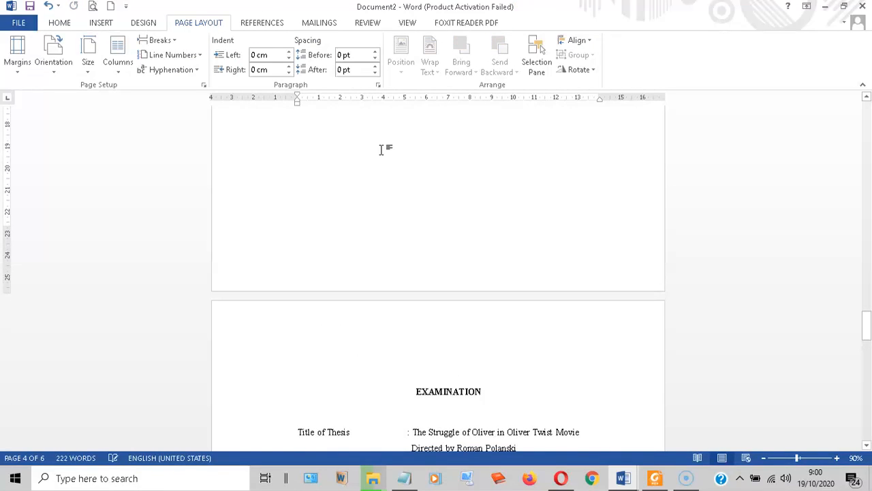
{"action": "scroll", "coordinate": [461, 247], "scroll_direction": "down", "scroll_amount": 7}
{"action": "scroll", "coordinate": [460, 256], "scroll_direction": "down", "scroll_amount": 12}
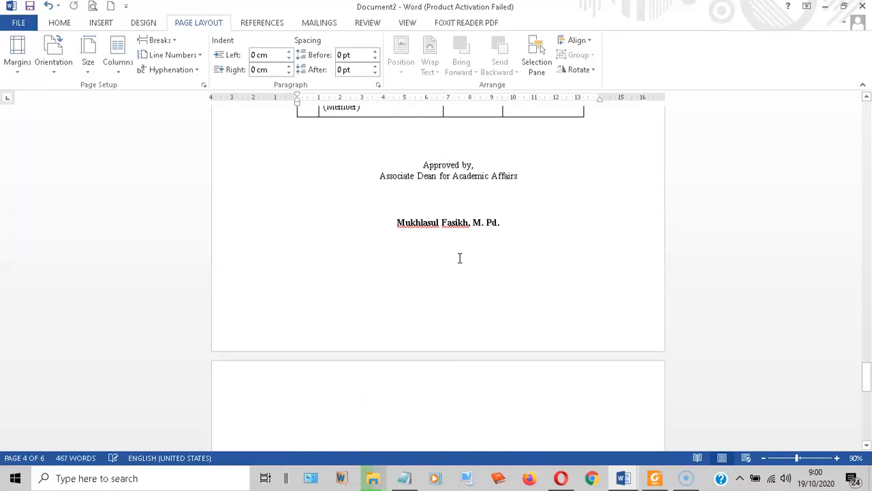
{"action": "left_click", "coordinate": [436, 268]}
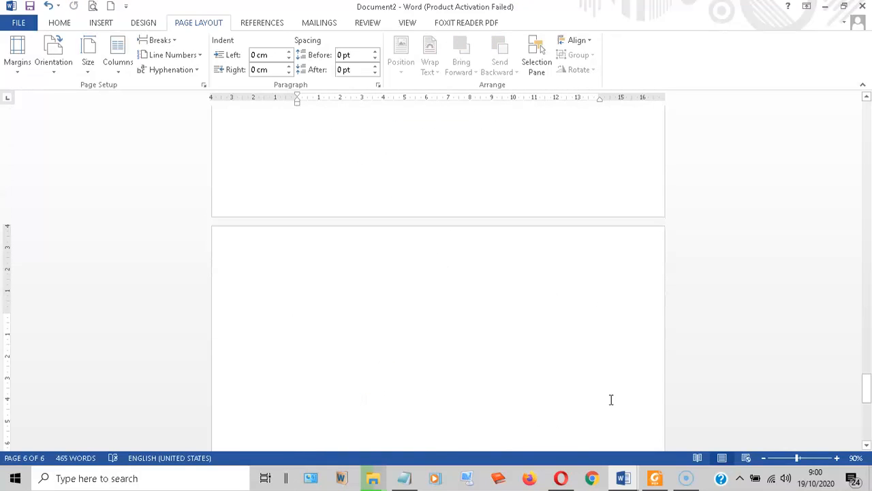
Close the abstract document and copy the whole text of 3 FOOTNOTE AND BIBLIOGRAPHY-MODEL through the last bibliography entry, without the note box
{"action": "mouse_move", "coordinate": [624, 479]}
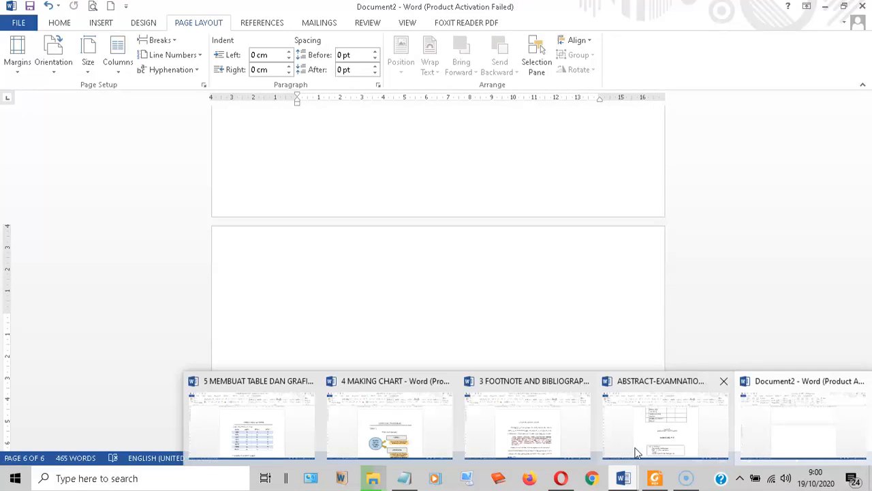
{"action": "left_click", "coordinate": [726, 386]}
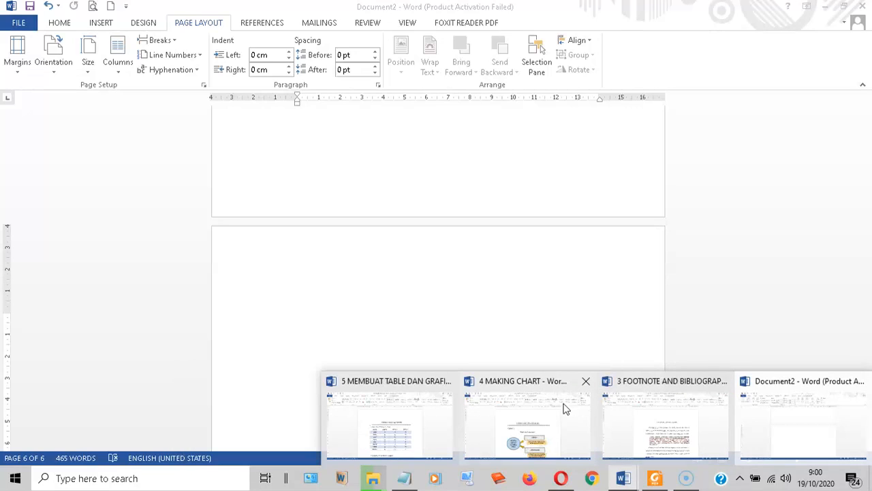
{"action": "left_click", "coordinate": [641, 407]}
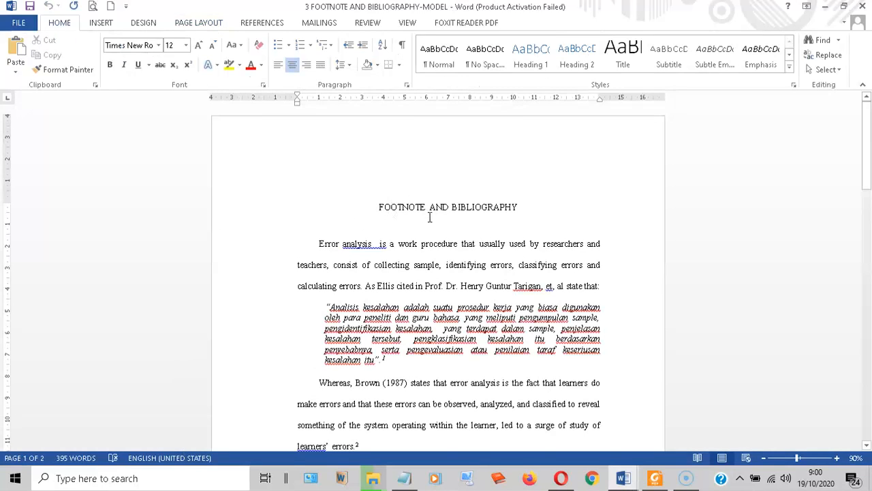
{"action": "scroll", "coordinate": [429, 218], "scroll_direction": "down", "scroll_amount": 10}
{"action": "scroll", "coordinate": [432, 242], "scroll_direction": "down", "scroll_amount": 10}
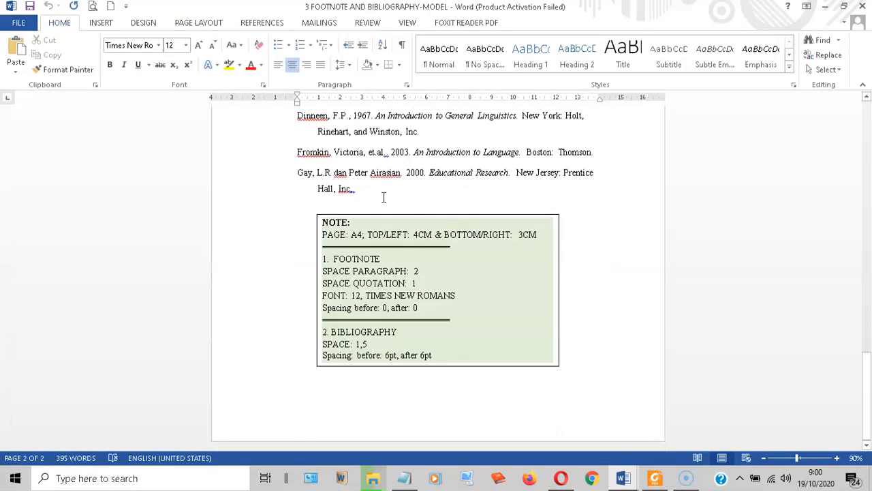
{"action": "key", "text": "ctrl+a"}
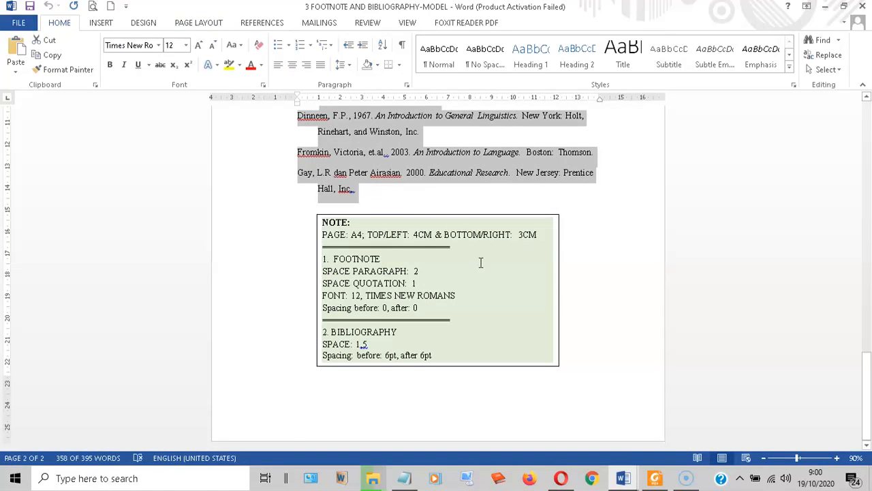
Switch to Document2 and paste the footnote and bibliography text on the blank page after the examination page
{"action": "mouse_move", "coordinate": [633, 483]}
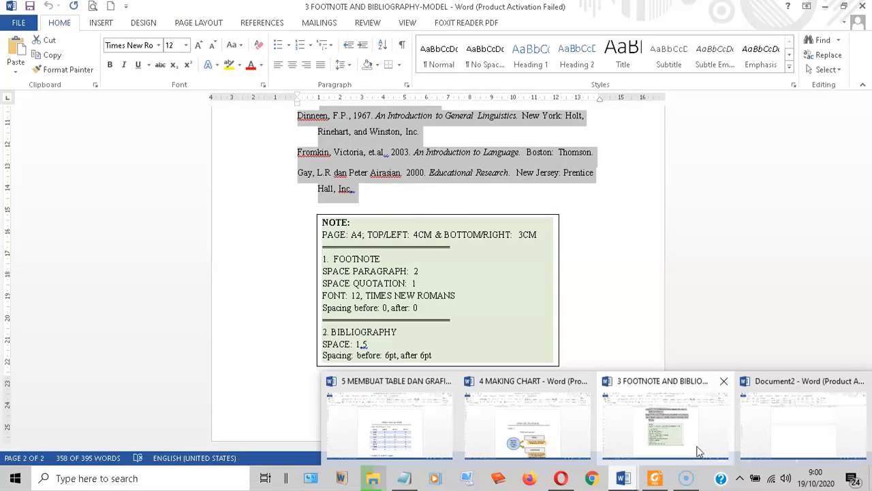
{"action": "left_click", "coordinate": [793, 424]}
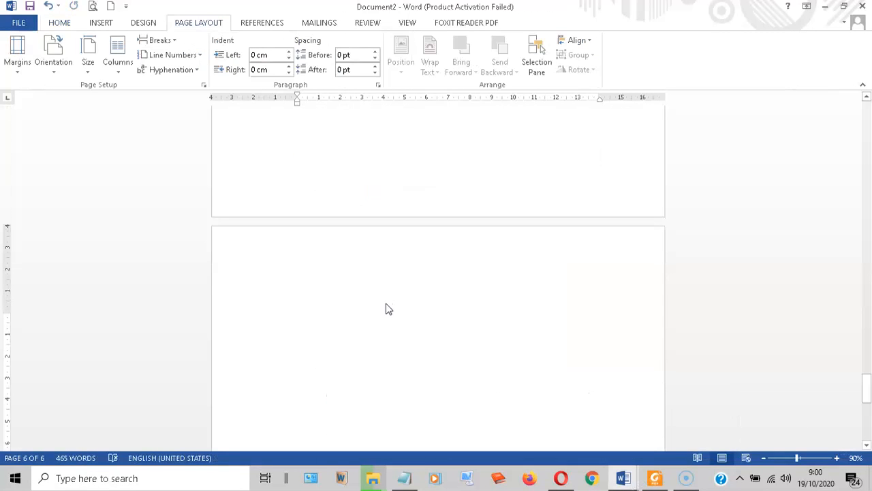
{"action": "key", "text": "ctrl+v"}
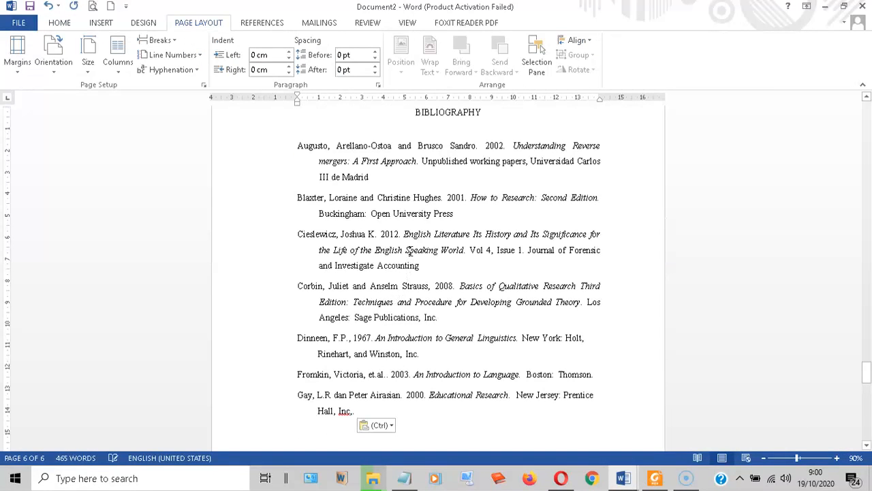
Add the line "CHPATER I" directly above the FOOTNOTE AND BIBLIOGRAPHY heading, on the same page as that heading
{"action": "scroll", "coordinate": [457, 196], "scroll_direction": "up", "scroll_amount": 8}
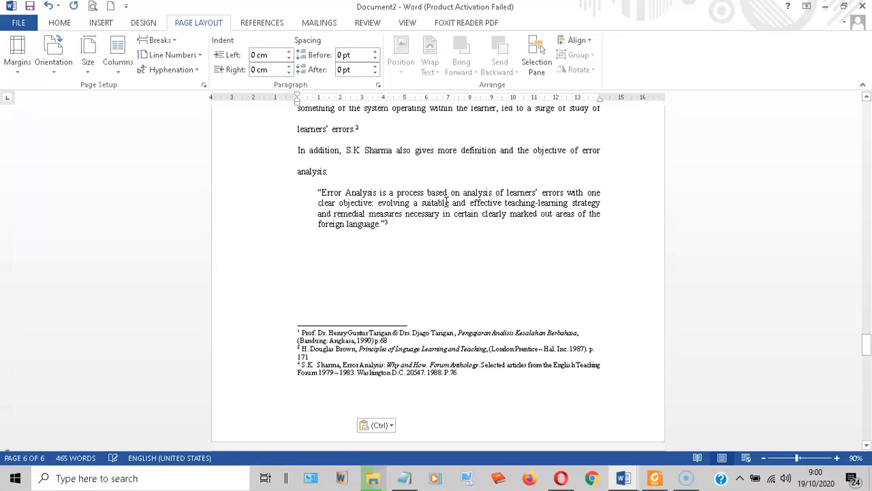
{"action": "scroll", "coordinate": [447, 203], "scroll_direction": "up", "scroll_amount": 9}
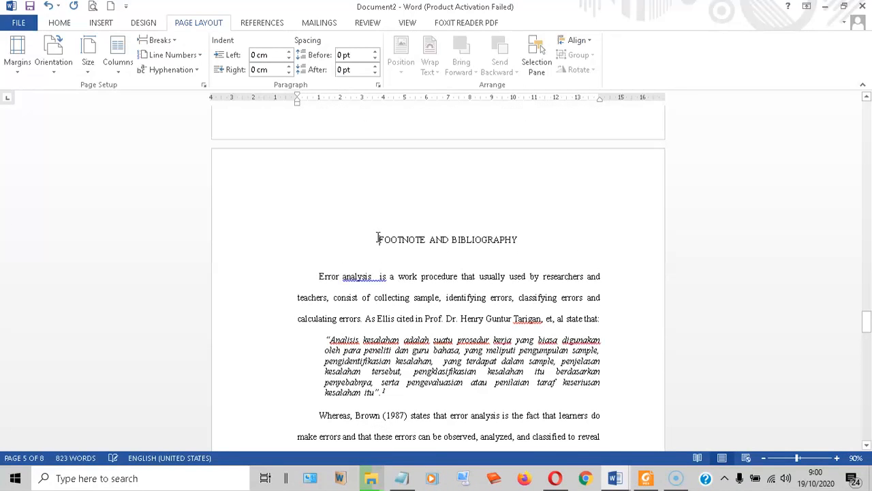
{"action": "left_click", "coordinate": [378, 238]}
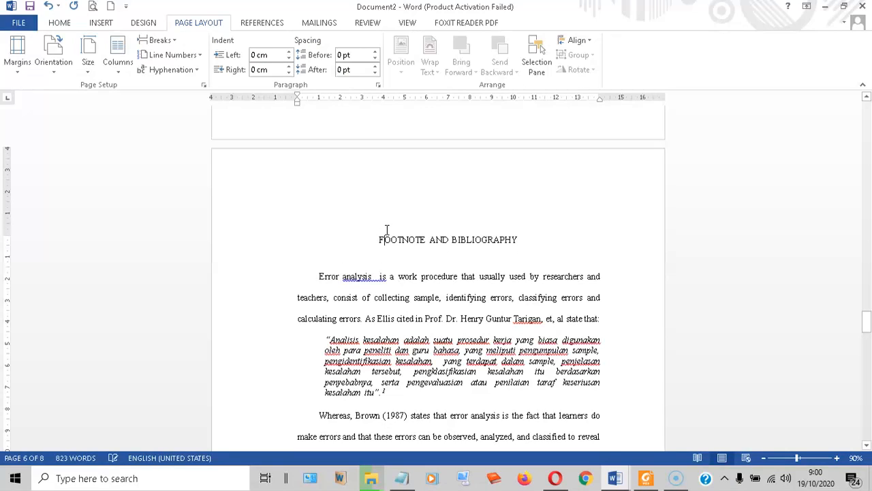
{"action": "key", "text": "Up"}
{"action": "type", "text": "c"}
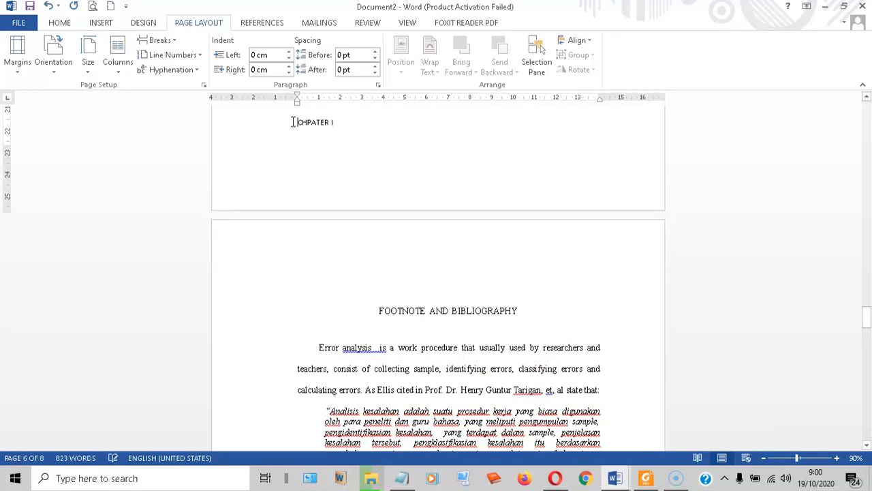
{"action": "key", "text": "Return"}
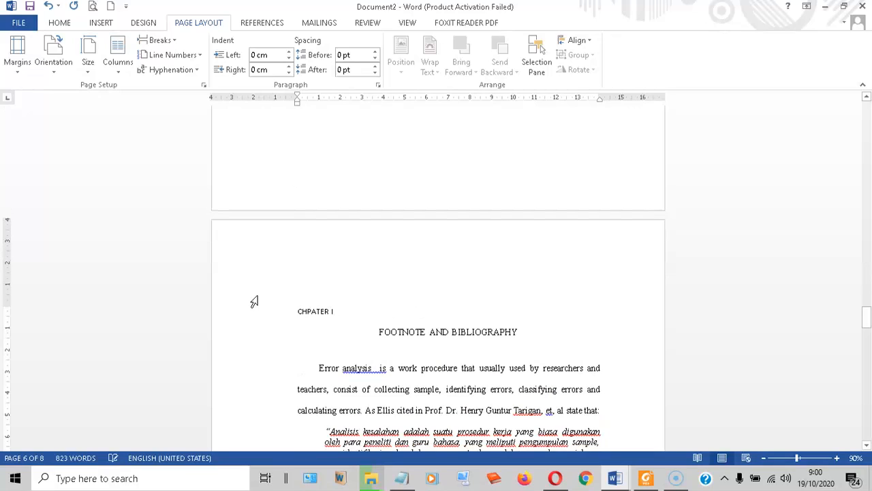
Format the CHPATER I line in Times New Roman, size 12, and centre it above the FOOTNOTE AND BIBLIOGRAPHY heading
{"action": "left_click", "coordinate": [240, 317]}
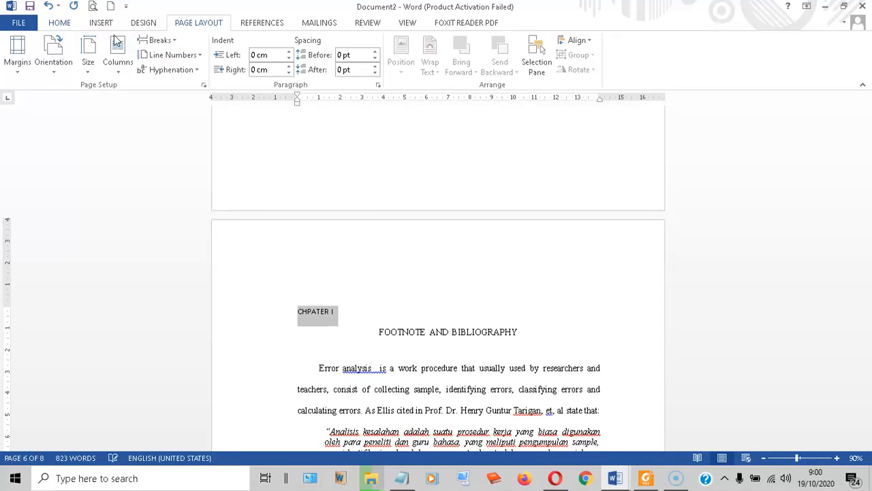
{"action": "left_click", "coordinate": [65, 26]}
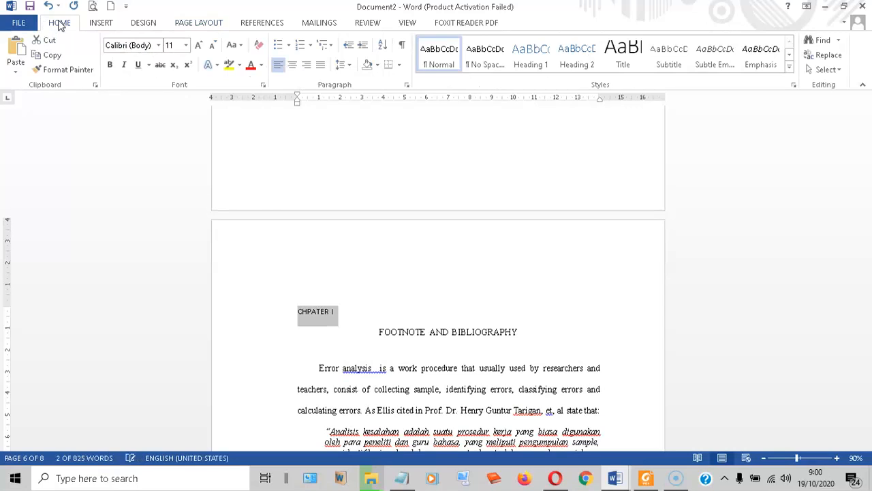
{"action": "left_click", "coordinate": [158, 45]}
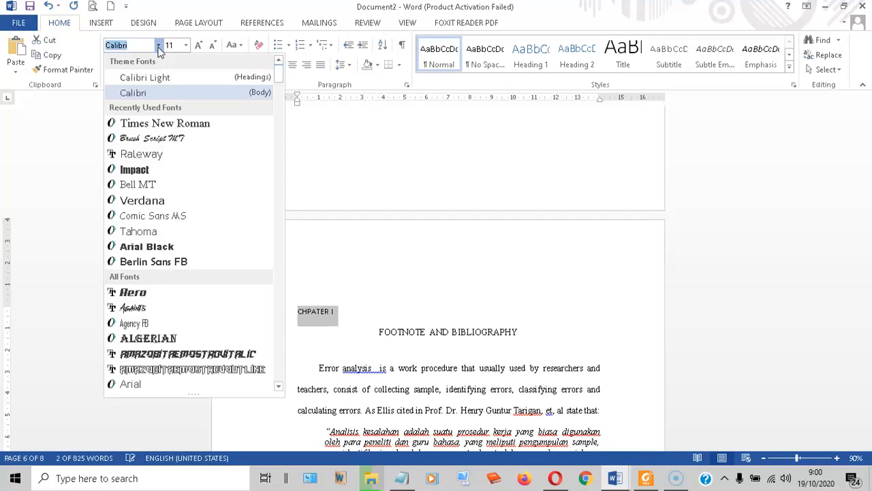
{"action": "left_click", "coordinate": [147, 124]}
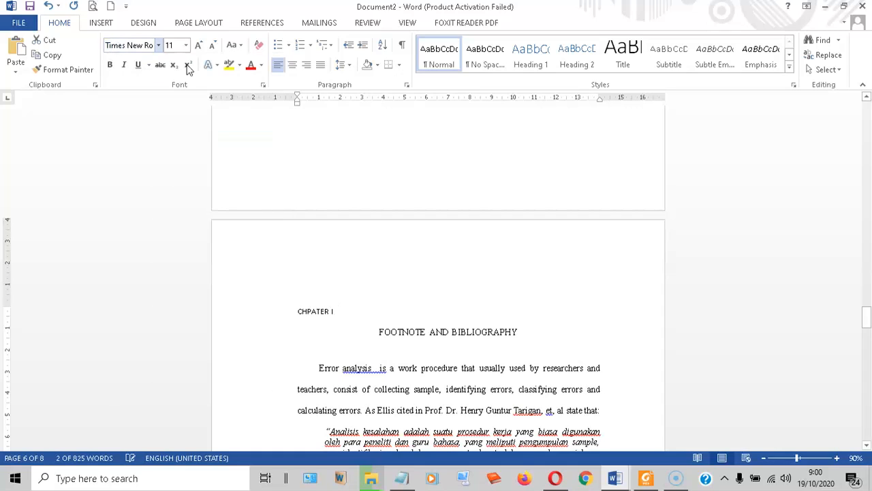
{"action": "left_click", "coordinate": [186, 45]}
{"action": "left_click", "coordinate": [175, 109]}
{"action": "left_click", "coordinate": [292, 65]}
{"action": "left_click", "coordinate": [487, 321]}
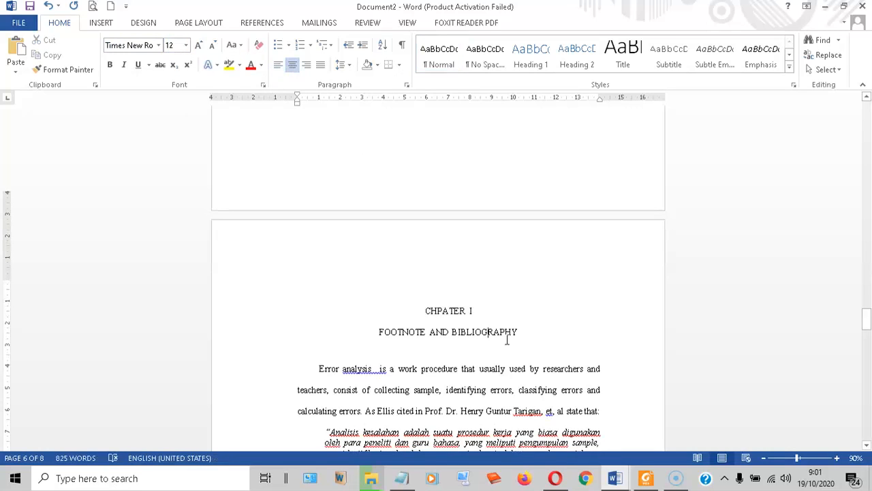
Place the insertion point on the blank page after the bibliography
{"action": "scroll", "coordinate": [487, 320], "scroll_direction": "down", "scroll_amount": 8}
{"action": "scroll", "coordinate": [495, 311], "scroll_direction": "down", "scroll_amount": 20}
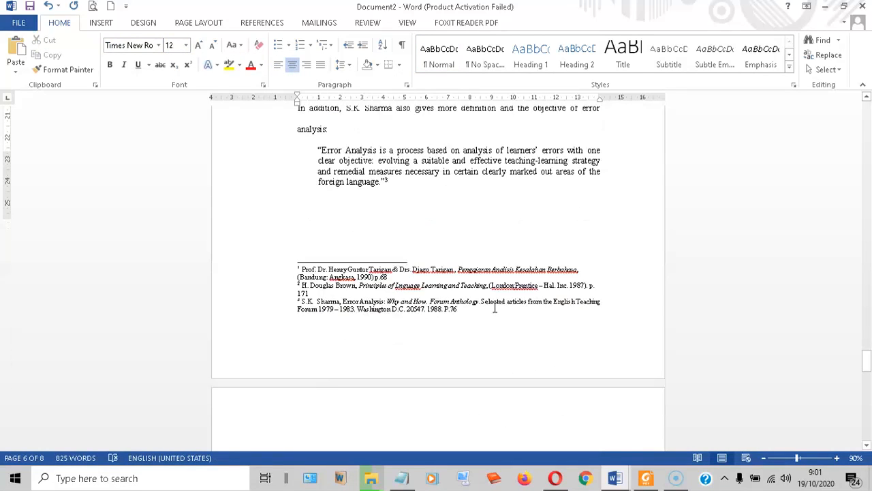
{"action": "scroll", "coordinate": [495, 303], "scroll_direction": "down", "scroll_amount": 5}
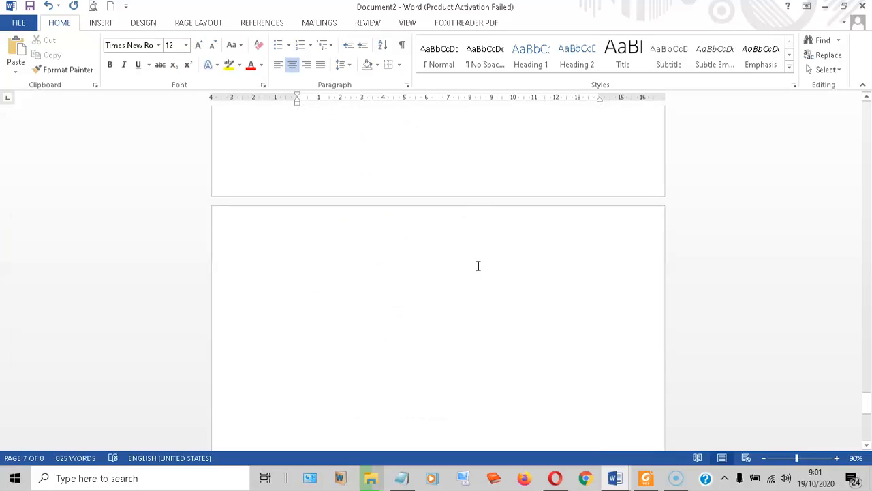
{"action": "left_click", "coordinate": [471, 223]}
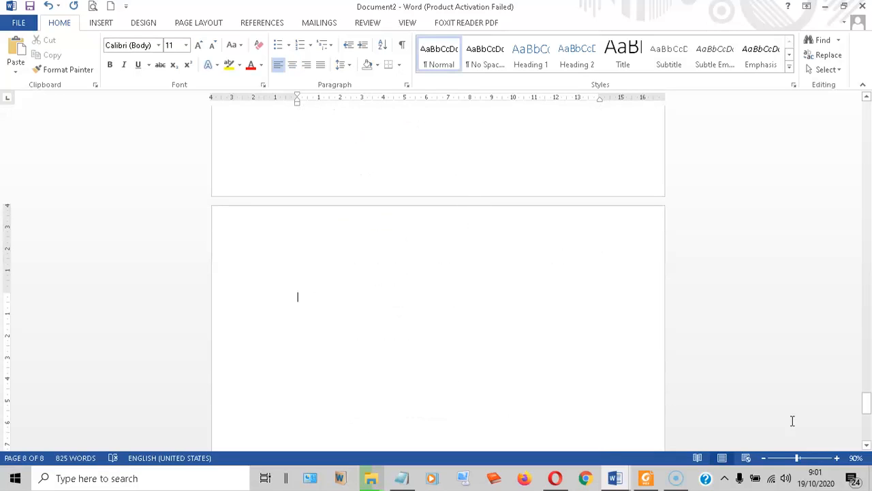
Close 3 FOOTNOTE AND BIBLIOGRAPHY-MODEL and copy the entire contents of 4 MAKING CHART, including both charts
{"action": "mouse_move", "coordinate": [612, 480]}
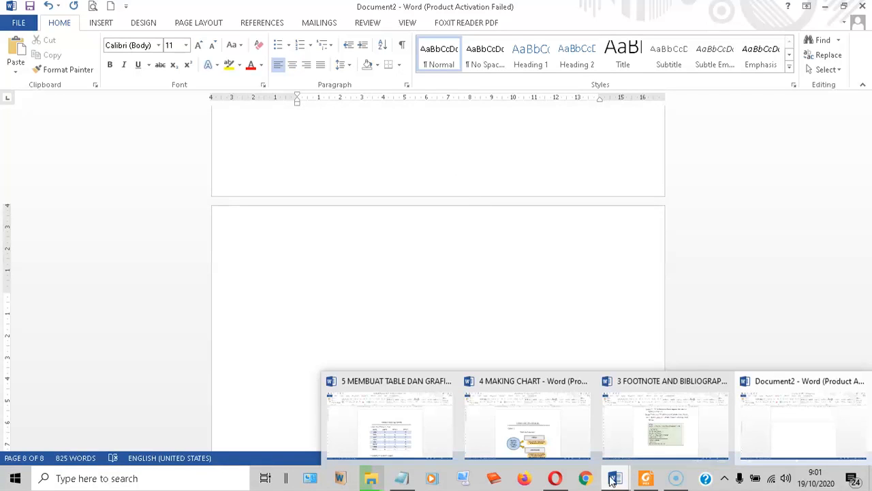
{"action": "left_click", "coordinate": [723, 382]}
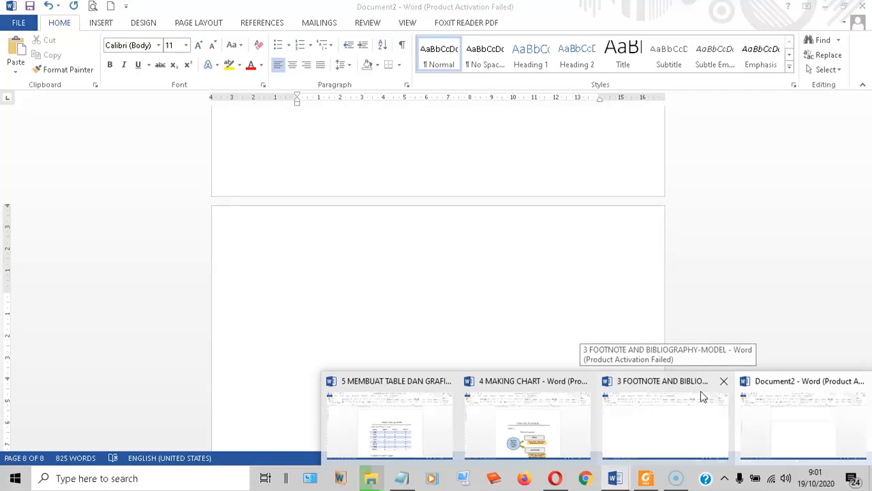
{"action": "left_click", "coordinate": [611, 411]}
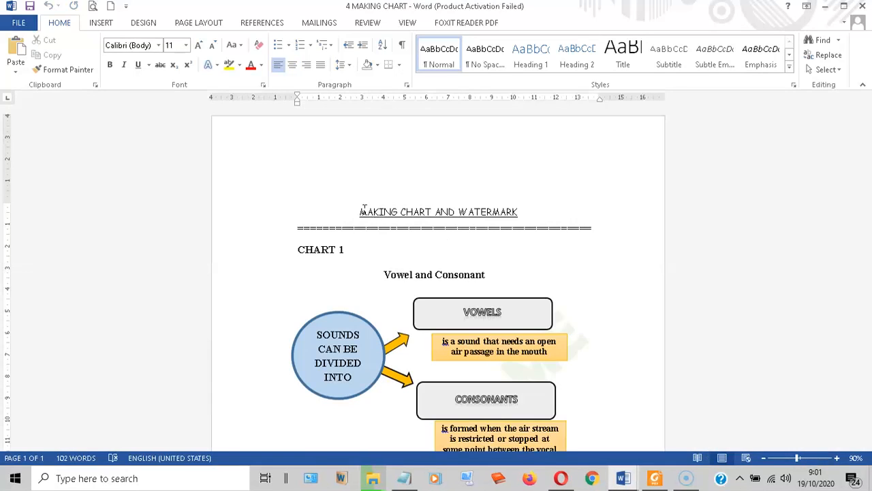
{"action": "left_click", "coordinate": [420, 210]}
{"action": "scroll", "coordinate": [420, 218], "scroll_direction": "down", "scroll_amount": 4}
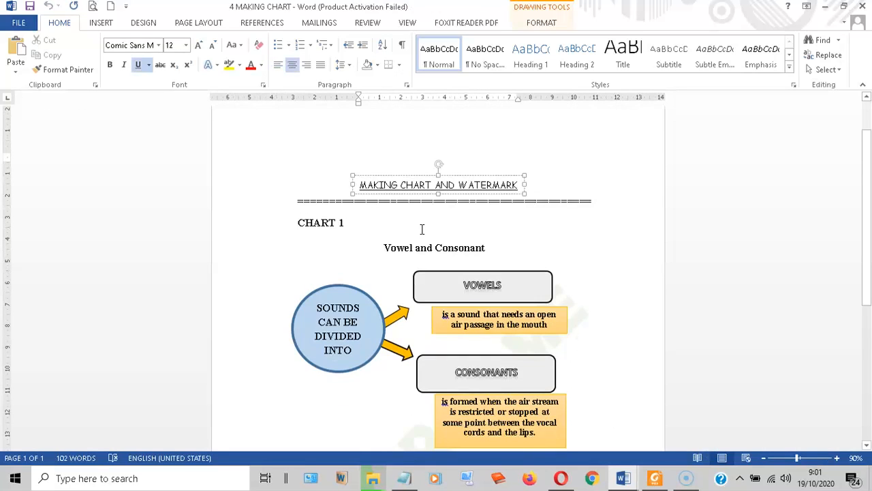
{"action": "scroll", "coordinate": [448, 155], "scroll_direction": "up", "scroll_amount": 4}
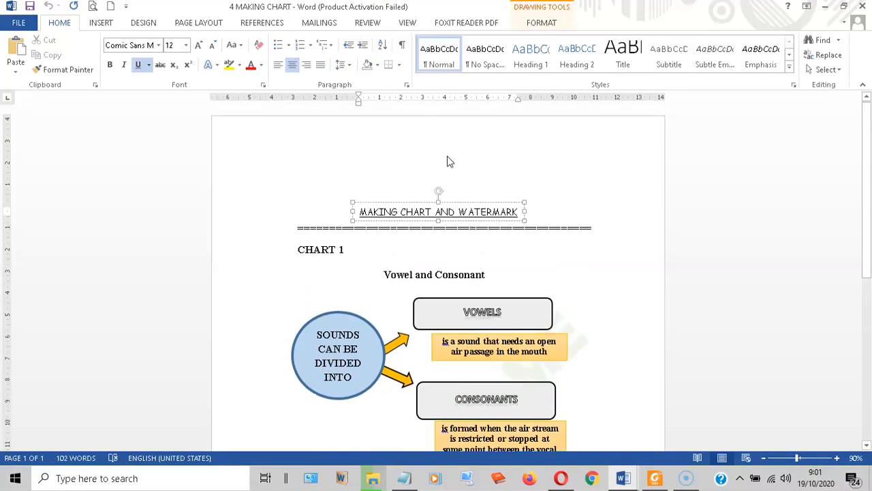
{"action": "left_click", "coordinate": [414, 187]}
{"action": "scroll", "coordinate": [419, 188], "scroll_direction": "down", "scroll_amount": 9}
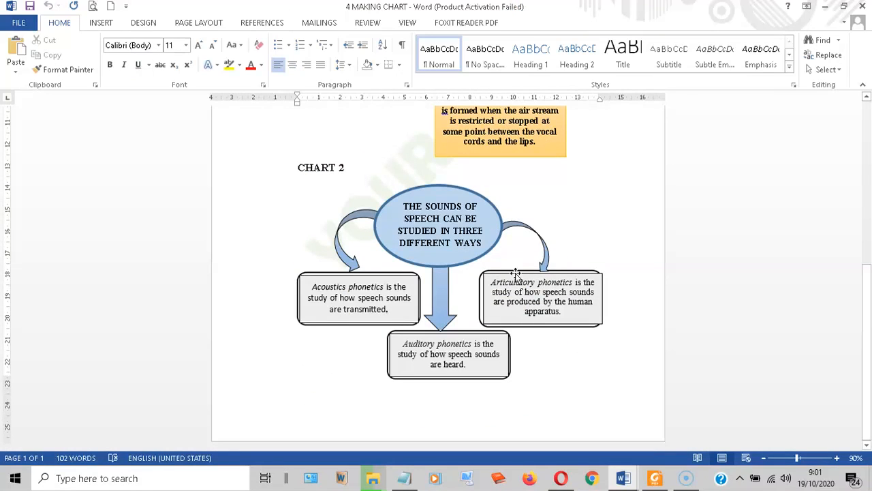
{"action": "key", "text": "ctrl+a"}
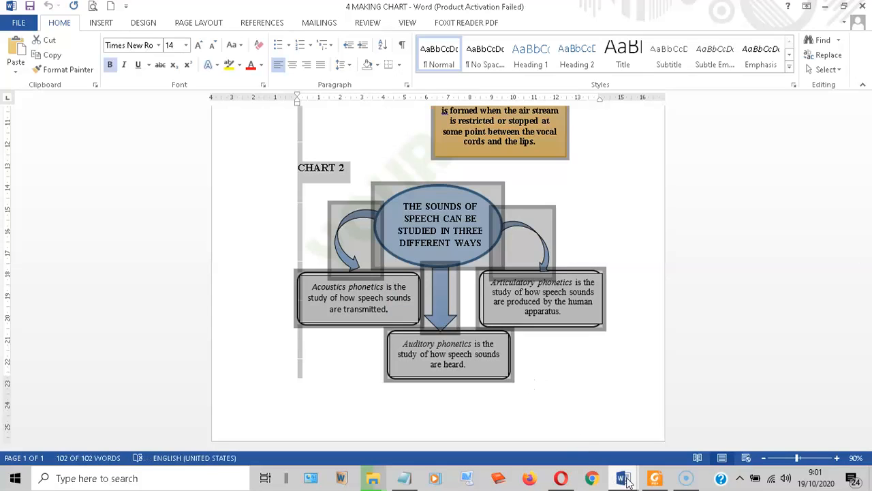
Switch to Document2 and paste the chart content on the blank page after the bibliography
{"action": "key", "text": "alt+Tab"}
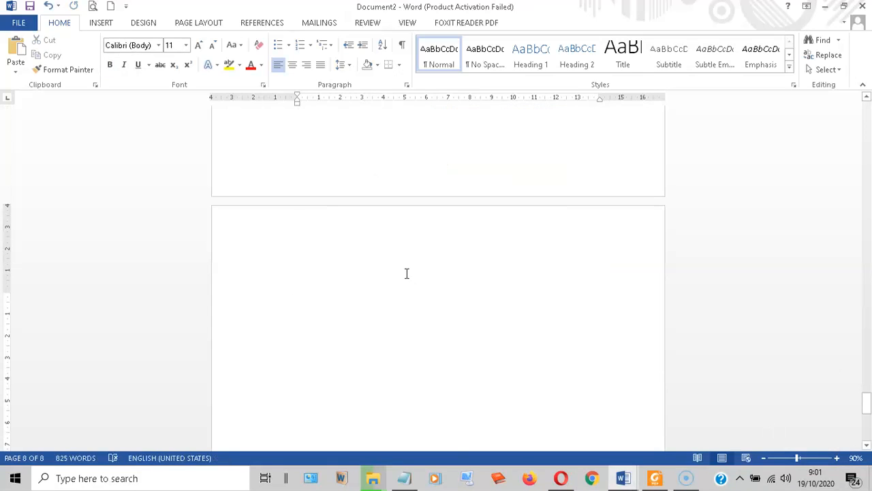
{"action": "key", "text": "ctrl+v"}
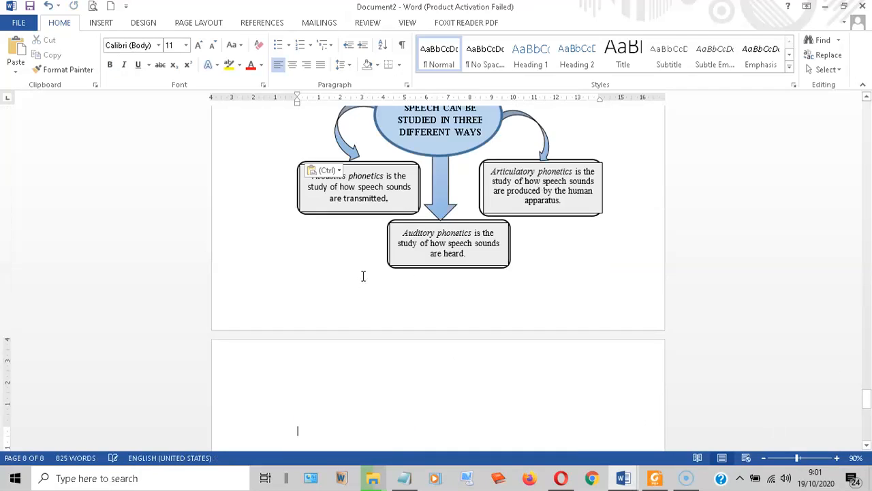
{"action": "scroll", "coordinate": [399, 211], "scroll_direction": "up", "scroll_amount": 10}
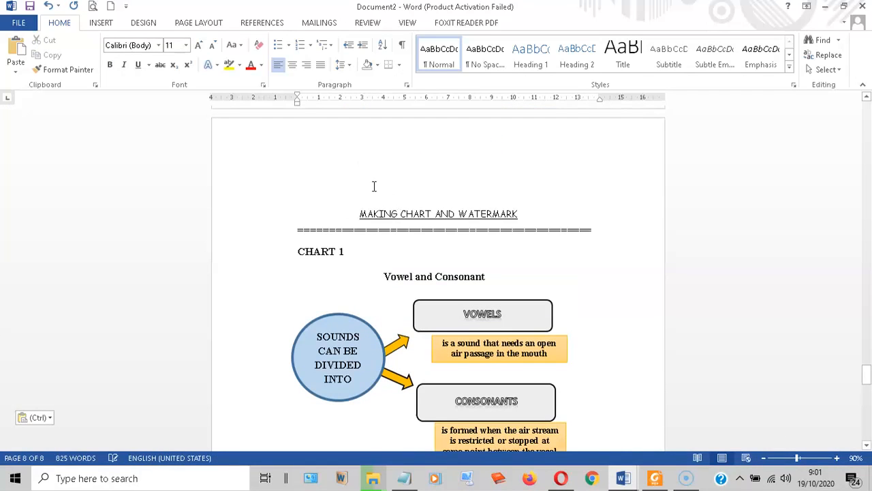
Add the line "CHAPTER II" above the MAKING CHART AND WATERMARK title
{"action": "left_click", "coordinate": [365, 193]}
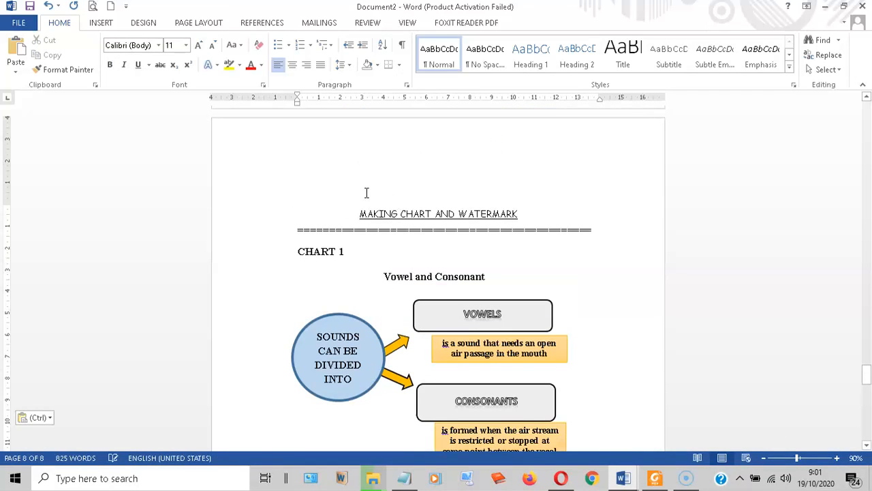
{"action": "key", "text": "BackSpace"}
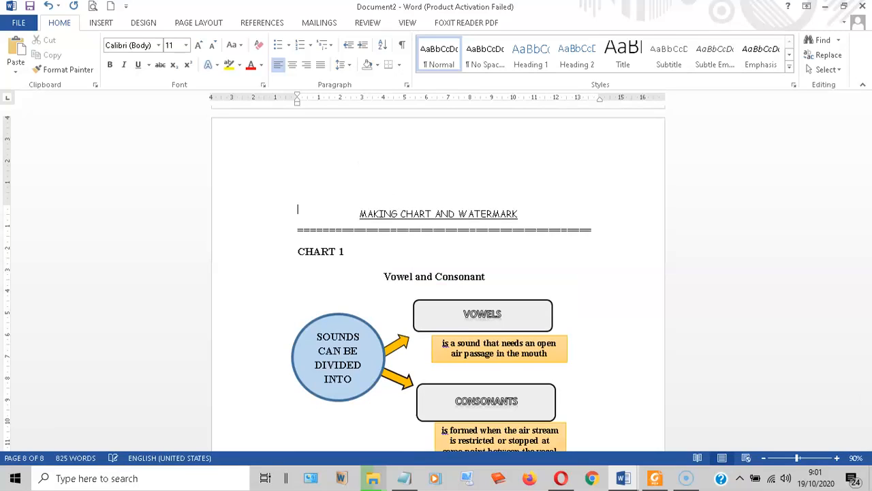
{"action": "key", "text": "Return"}
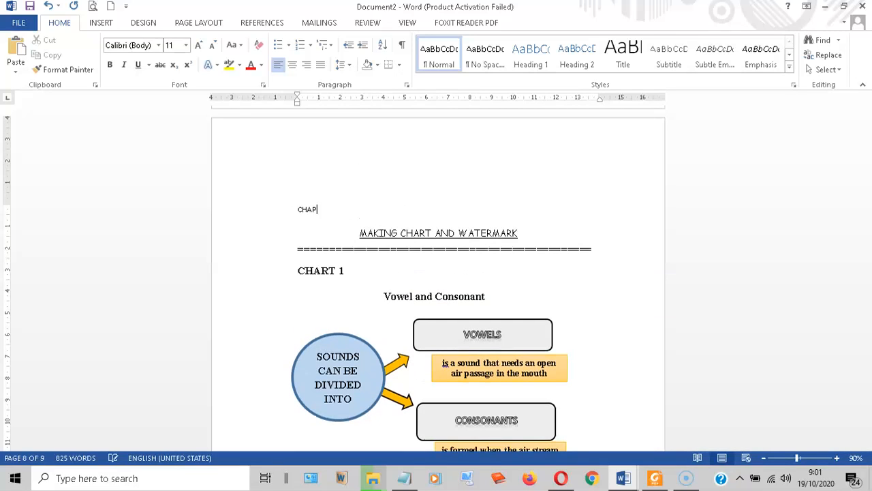
{"action": "type", "text": "CHAPTER II"}
Format the CHAPTER II line in Times New Roman, size 12, and centre it
{"action": "left_click", "coordinate": [229, 213]}
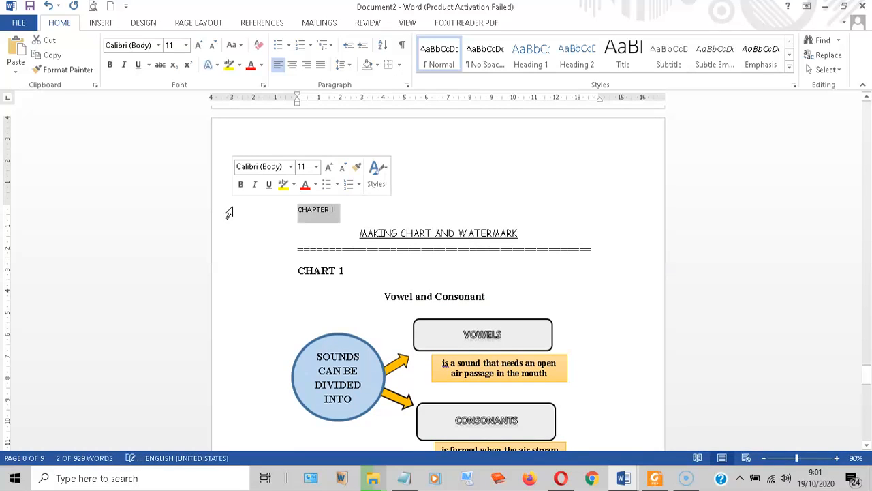
{"action": "left_click", "coordinate": [186, 46]}
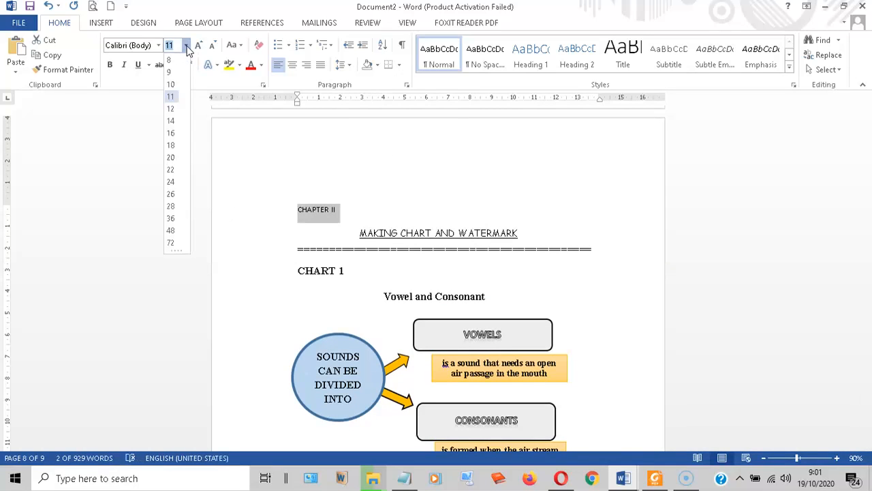
{"action": "left_click", "coordinate": [170, 108]}
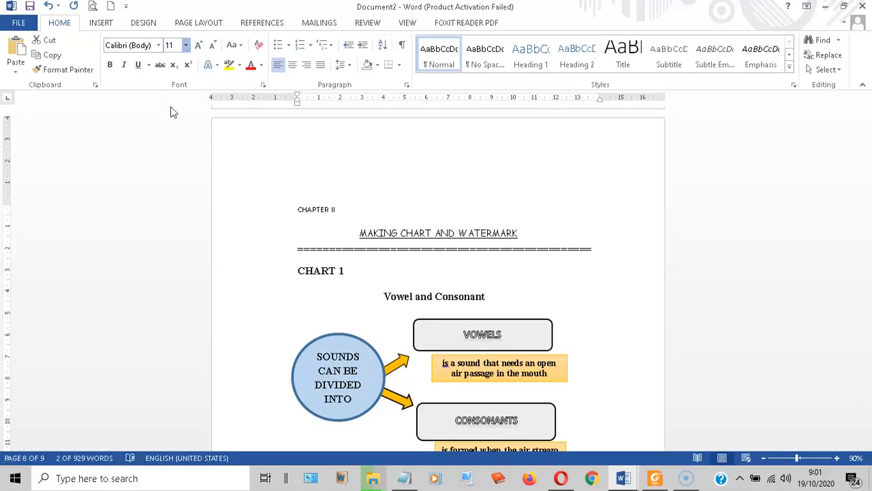
{"action": "left_click", "coordinate": [159, 45]}
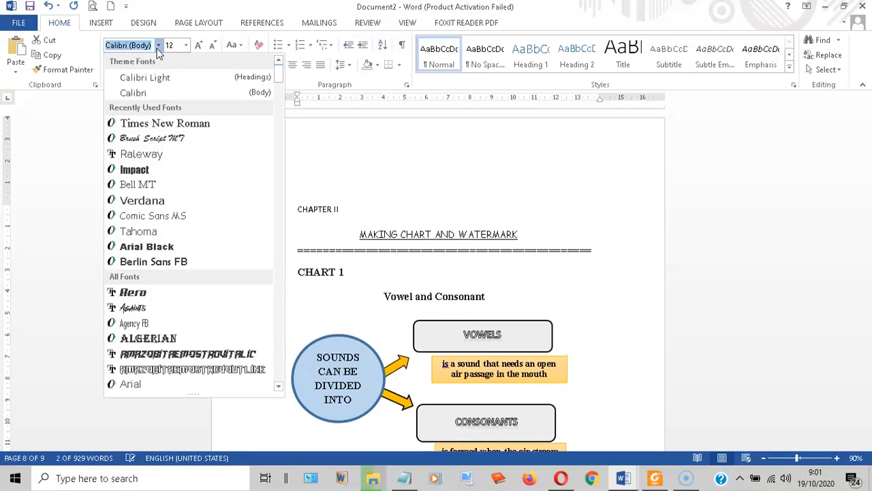
{"action": "left_click", "coordinate": [147, 120]}
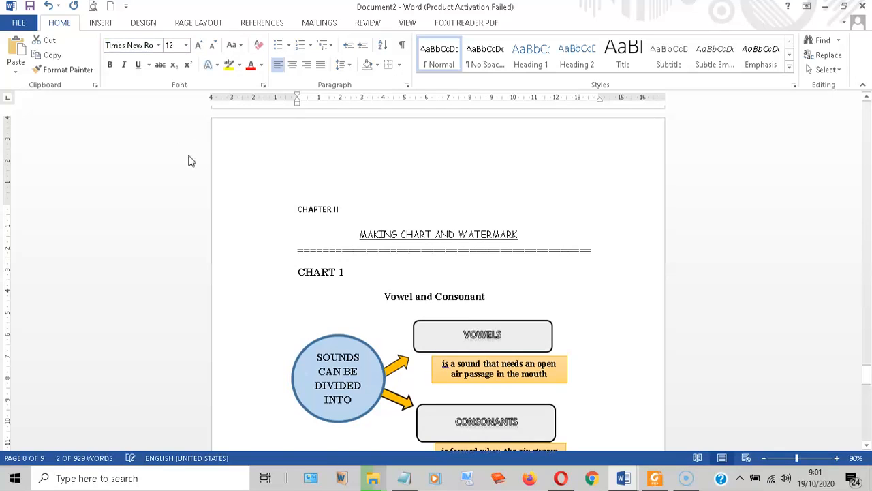
{"action": "left_click", "coordinate": [293, 65]}
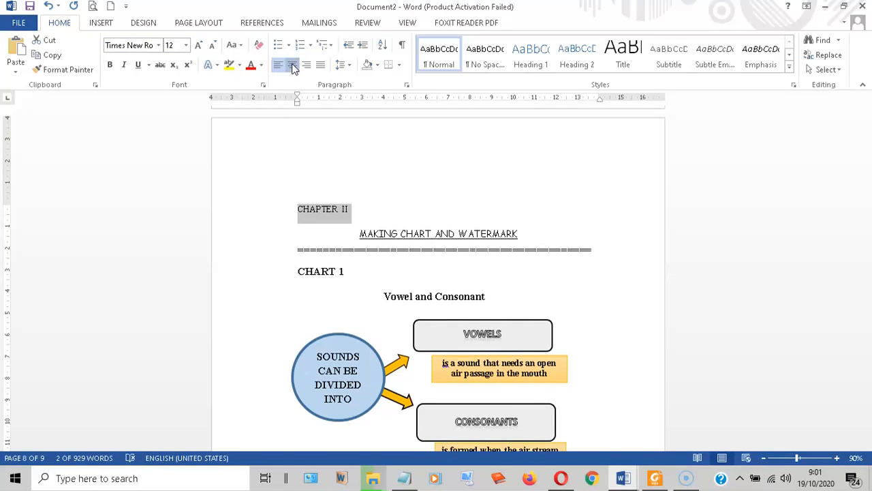
Place the insertion point on the blank page after the chart page
{"action": "scroll", "coordinate": [575, 253], "scroll_direction": "down", "scroll_amount": 7}
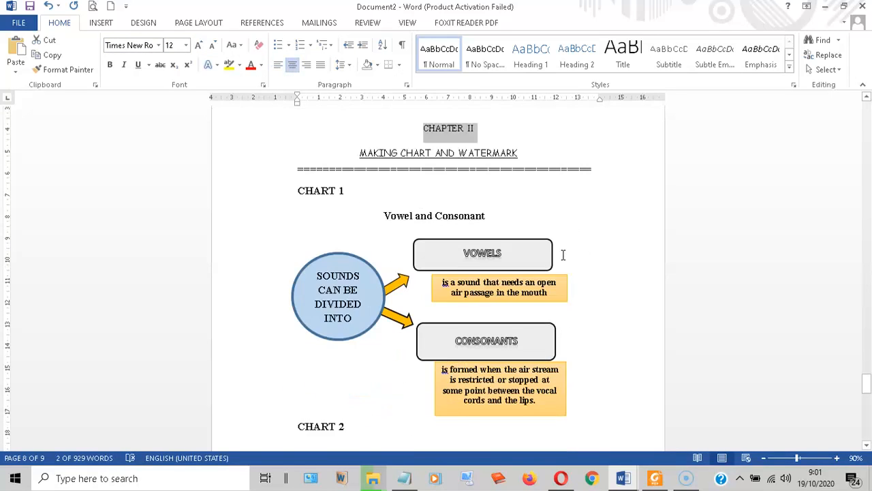
{"action": "scroll", "coordinate": [548, 247], "scroll_direction": "down", "scroll_amount": 10}
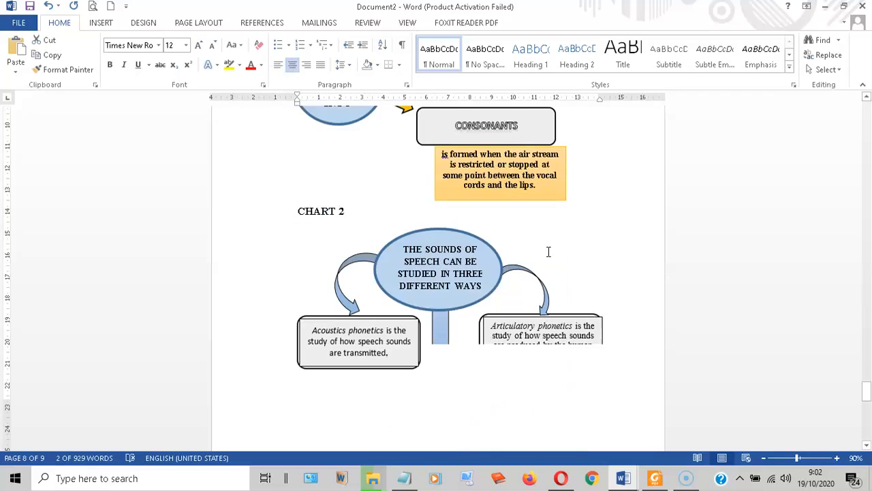
{"action": "left_click", "coordinate": [495, 337]}
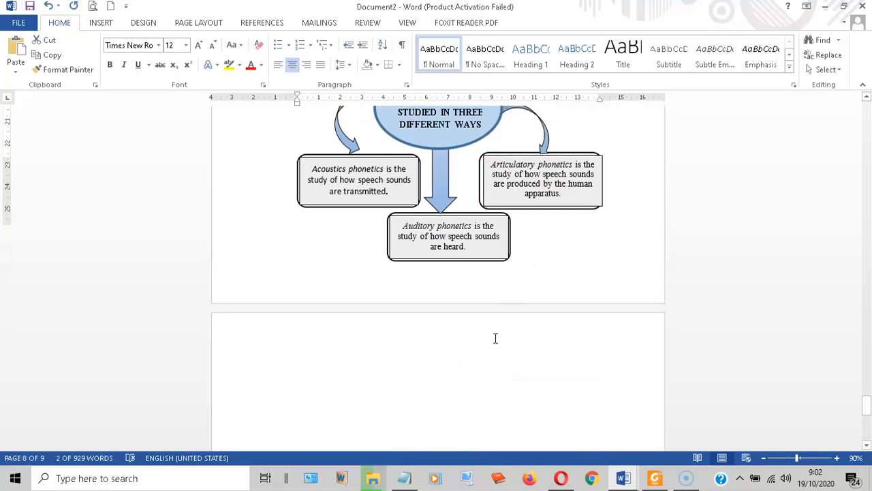
Add the line "Teks for CHAPTER II" on the blank page after the chart, centred in Times New Roman, size 12
{"action": "scroll", "coordinate": [489, 344], "scroll_direction": "down", "scroll_amount": 3}
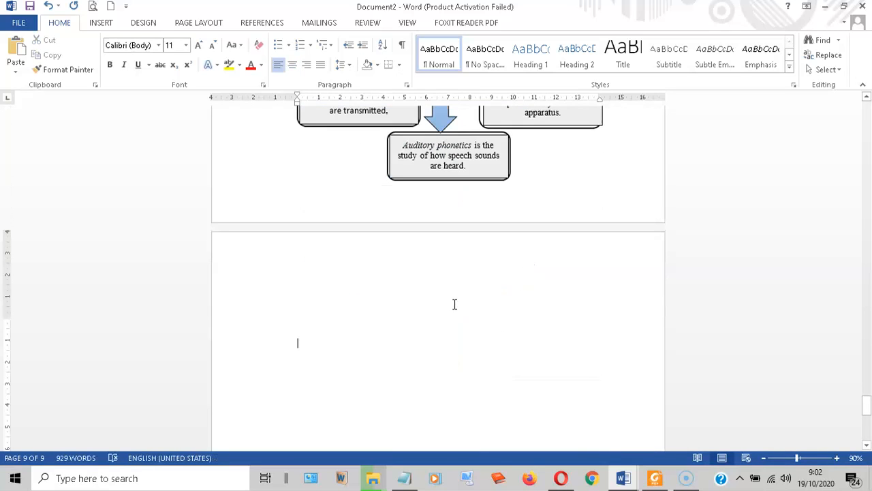
{"action": "key", "text": "Return"}
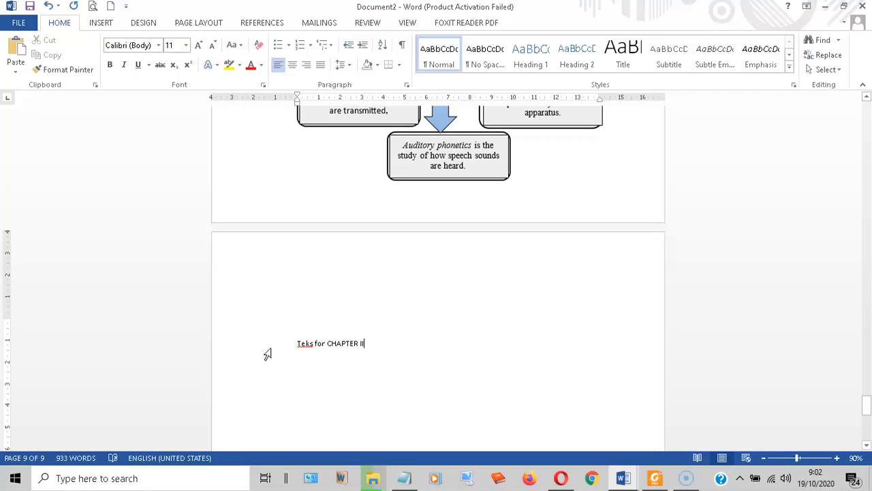
{"action": "left_click", "coordinate": [245, 349]}
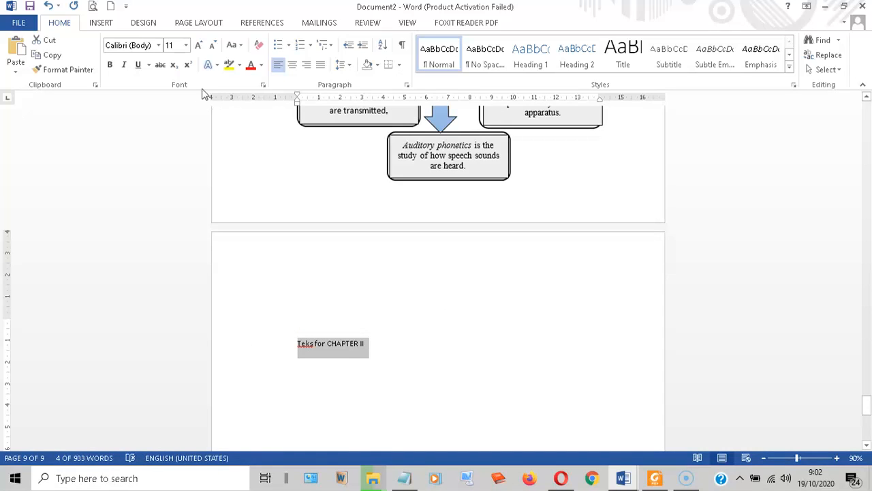
{"action": "left_click", "coordinate": [185, 45]}
{"action": "left_click", "coordinate": [171, 109]}
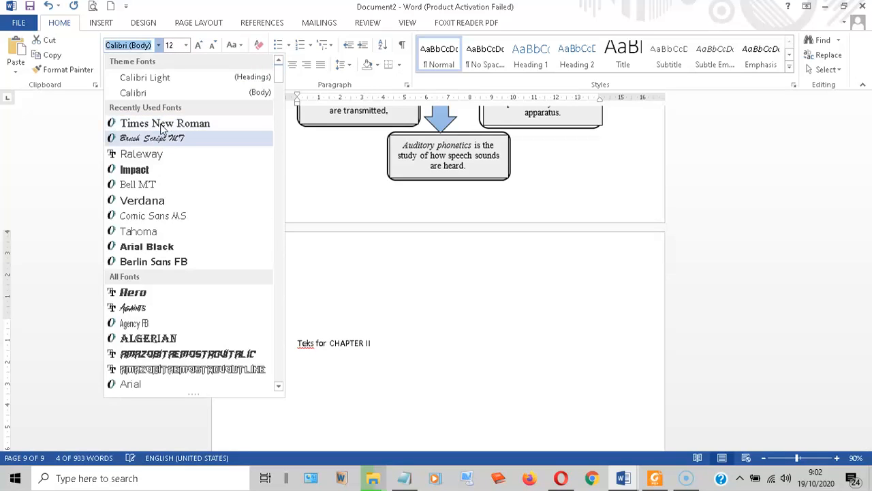
{"action": "left_click", "coordinate": [166, 123]}
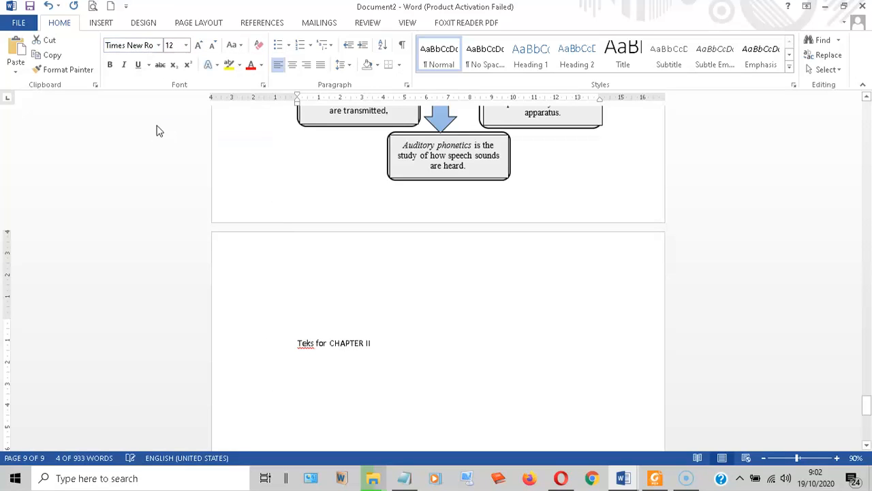
{"action": "left_click", "coordinate": [293, 66]}
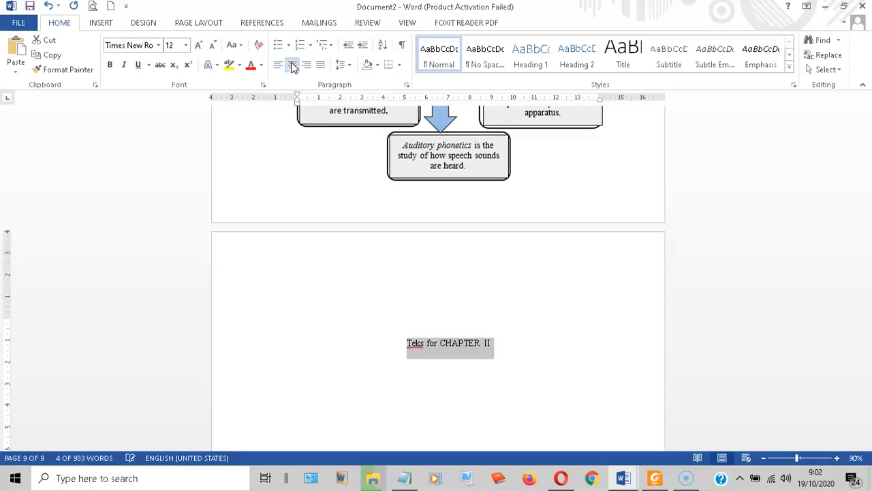
Insert a page break below the "Teks for CHAPTER II" line to start a new blank page
{"action": "scroll", "coordinate": [475, 218], "scroll_direction": "down", "scroll_amount": 6}
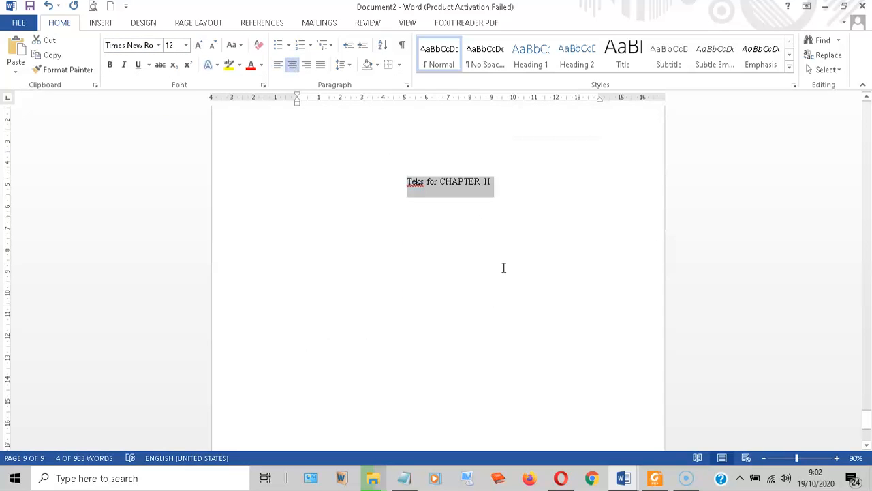
{"action": "left_click", "coordinate": [492, 236]}
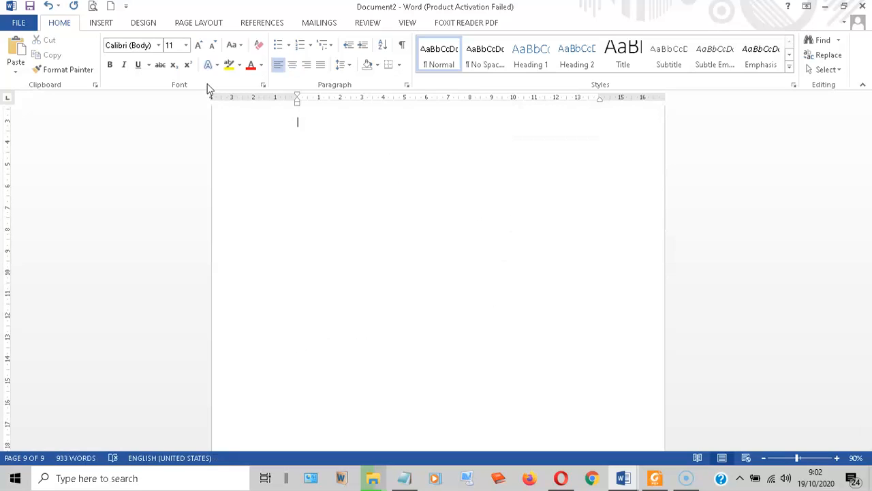
{"action": "left_click", "coordinate": [191, 24]}
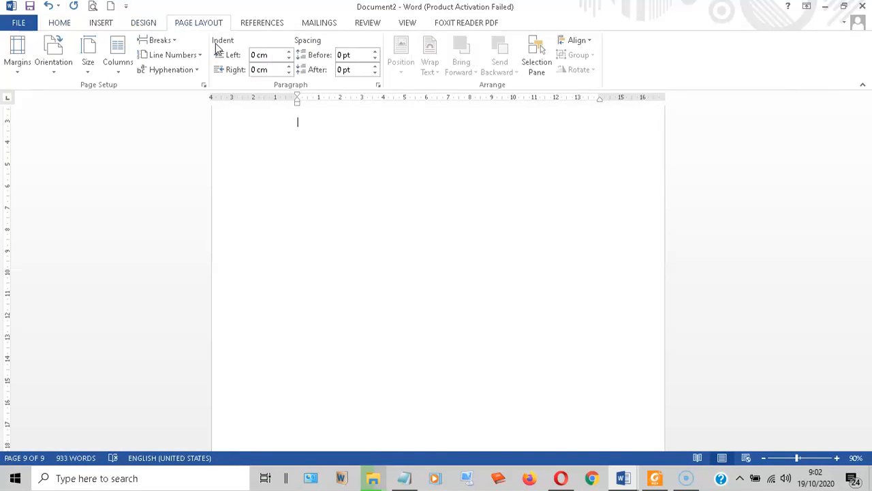
{"action": "left_click", "coordinate": [171, 41]}
{"action": "left_click", "coordinate": [182, 79]}
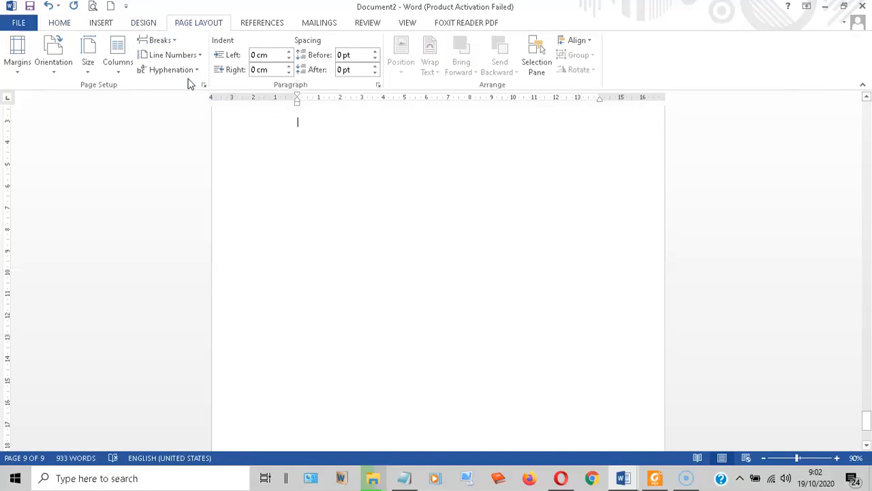
{"action": "scroll", "coordinate": [565, 361], "scroll_direction": "down", "scroll_amount": 2}
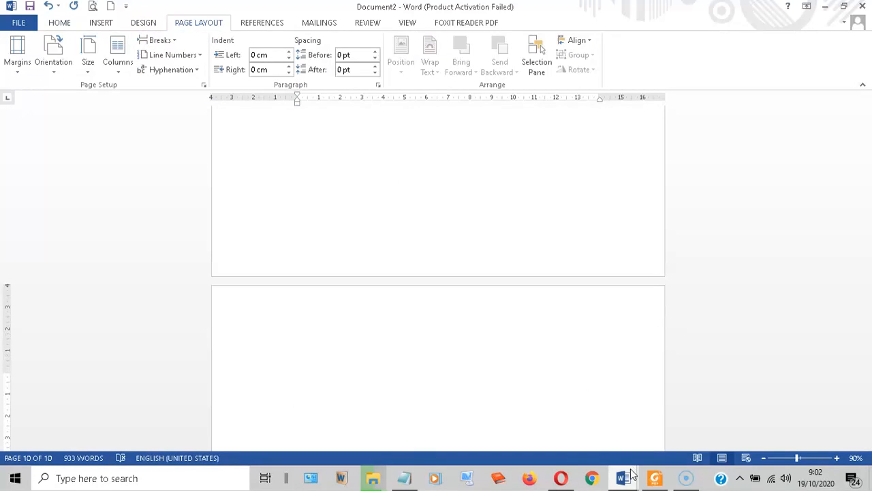
Close the 4 MAKING CHART document and copy the entire content of 5 MEMBUAT TABLE DAN GRAFIK
{"action": "mouse_move", "coordinate": [630, 481]}
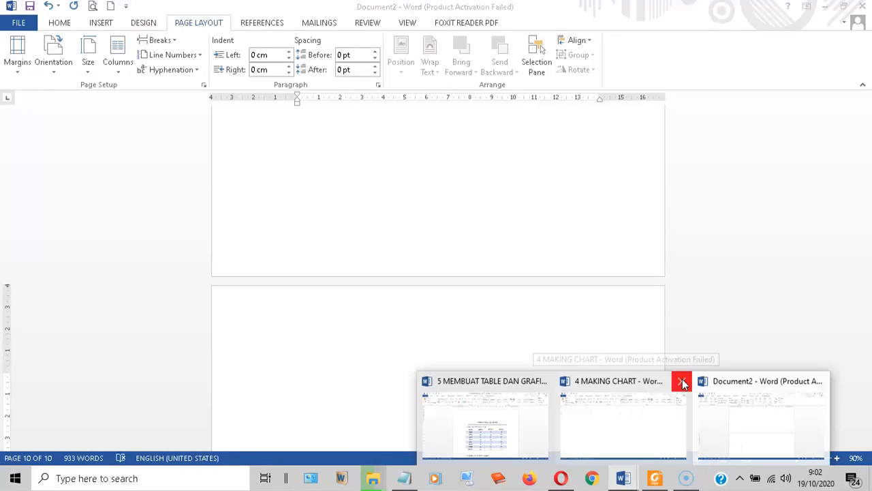
{"action": "left_click", "coordinate": [682, 383]}
{"action": "left_click", "coordinate": [570, 398]}
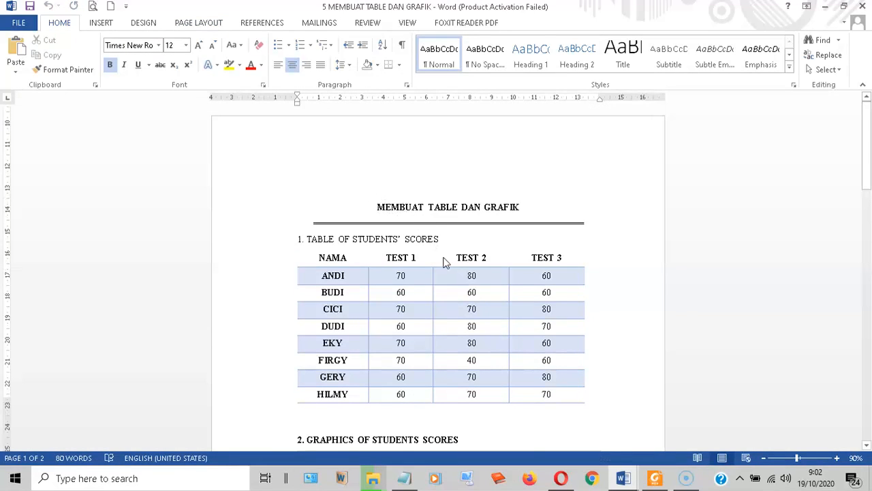
{"action": "scroll", "coordinate": [439, 266], "scroll_direction": "down", "scroll_amount": 15}
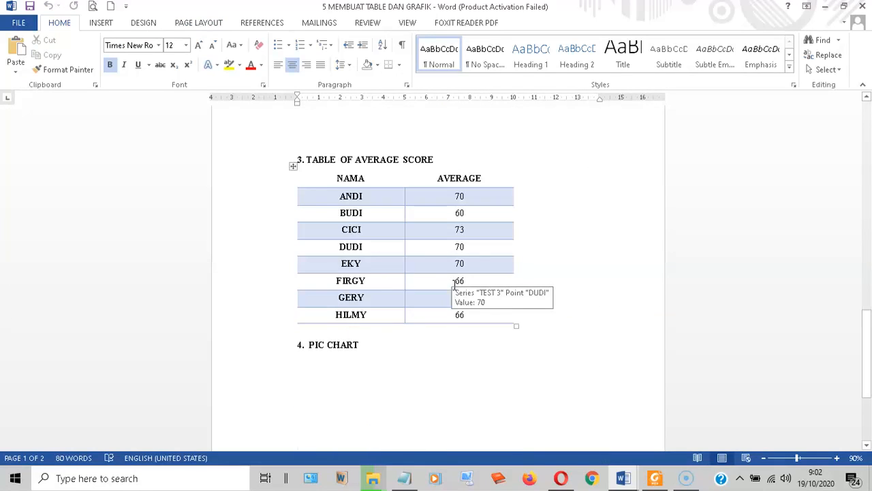
{"action": "scroll", "coordinate": [455, 283], "scroll_direction": "down", "scroll_amount": 3}
{"action": "scroll", "coordinate": [464, 293], "scroll_direction": "down", "scroll_amount": 5}
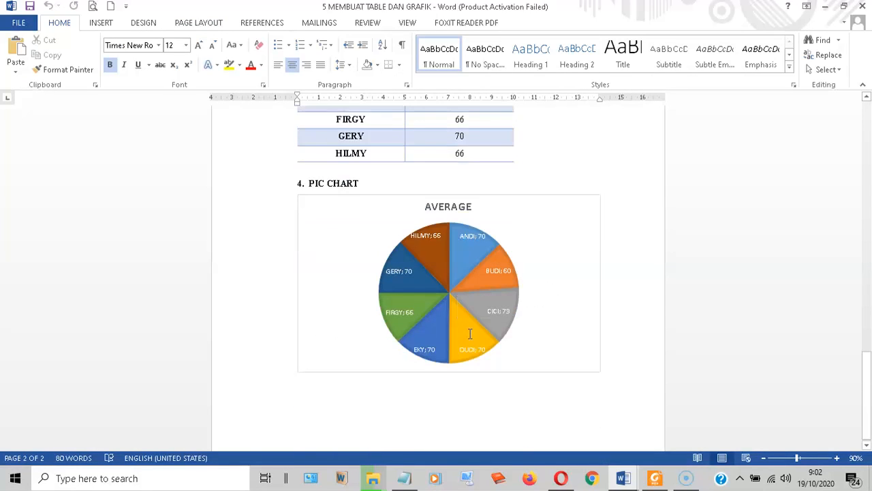
{"action": "key", "text": "ctrl+a"}
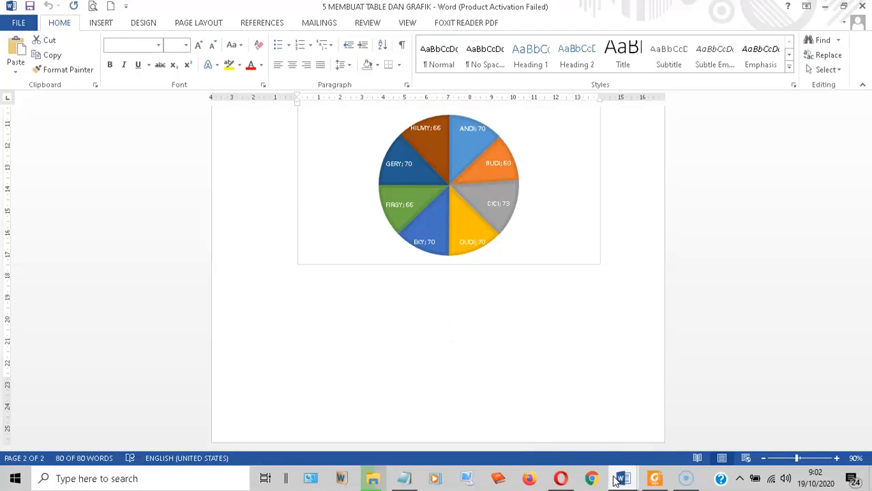
Paste the copied tables and graphics content on the blank last page of Document2
{"action": "mouse_move", "coordinate": [616, 481]}
{"action": "left_click", "coordinate": [678, 419]}
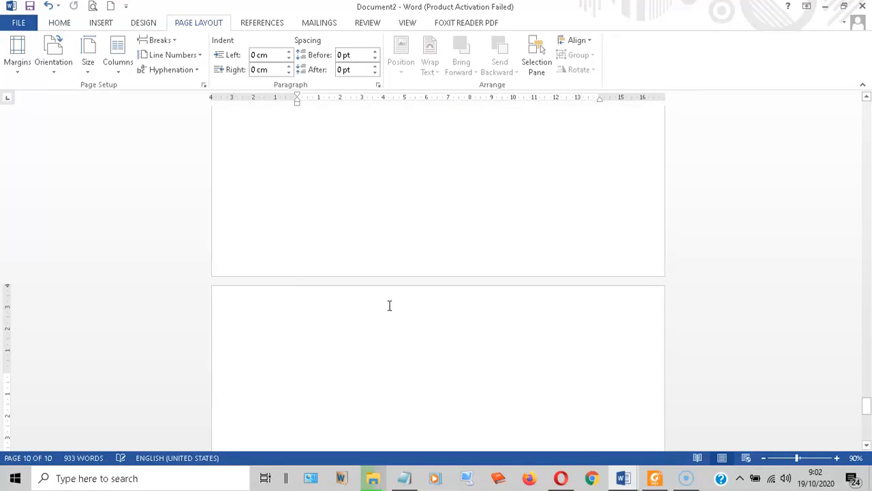
{"action": "key", "text": "ctrl+v"}
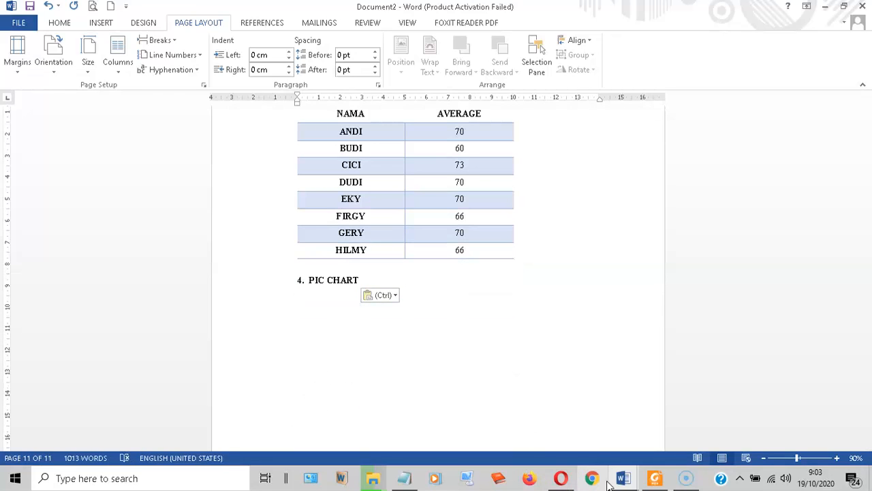
Copy the AVERAGE pie chart from 5 MEMBUAT TABLE DAN GRAFIK and paste it under the PIC CHART heading in Document2
{"action": "mouse_move", "coordinate": [562, 478]}
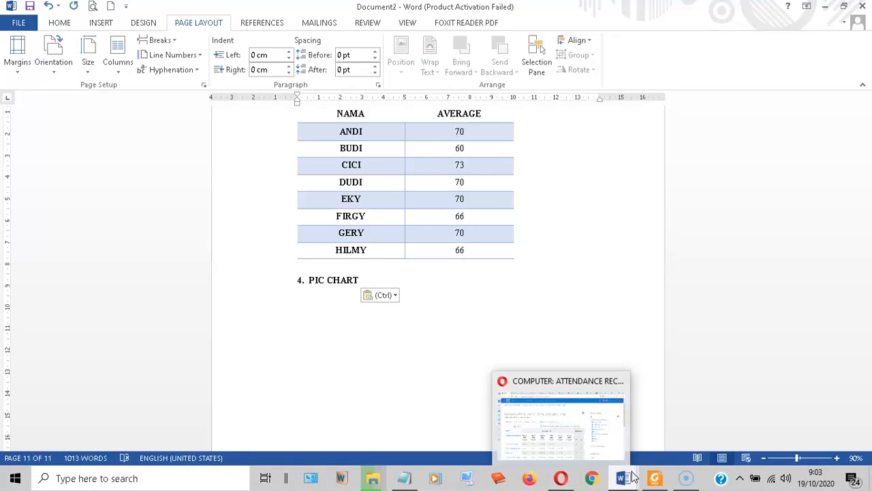
{"action": "mouse_move", "coordinate": [623, 478]}
{"action": "left_click", "coordinate": [590, 435]}
{"action": "left_click", "coordinate": [545, 216]}
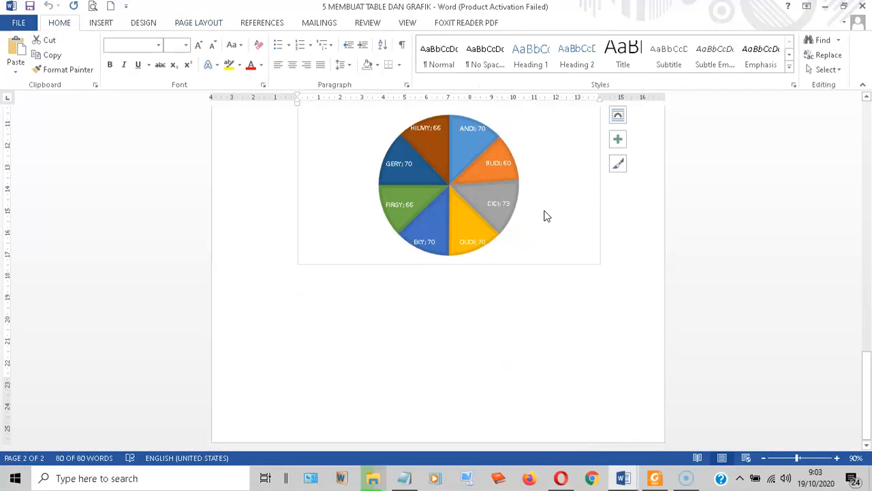
{"action": "mouse_move", "coordinate": [626, 478]}
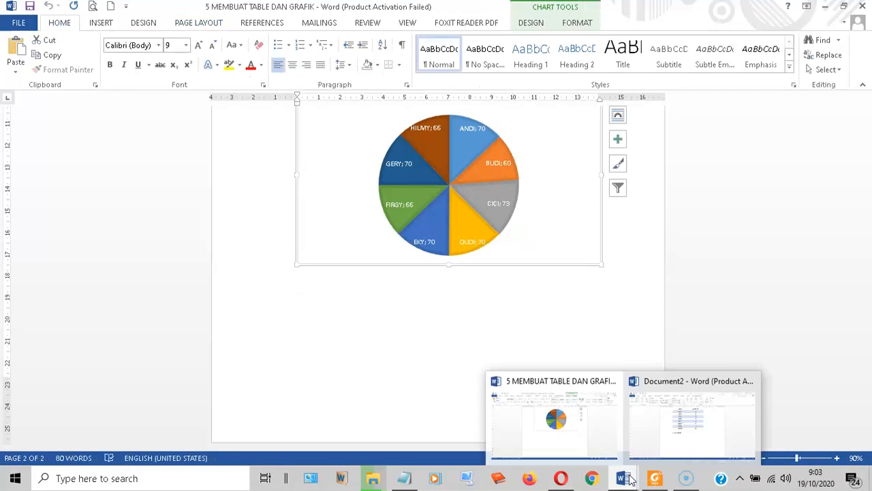
{"action": "left_click", "coordinate": [711, 437]}
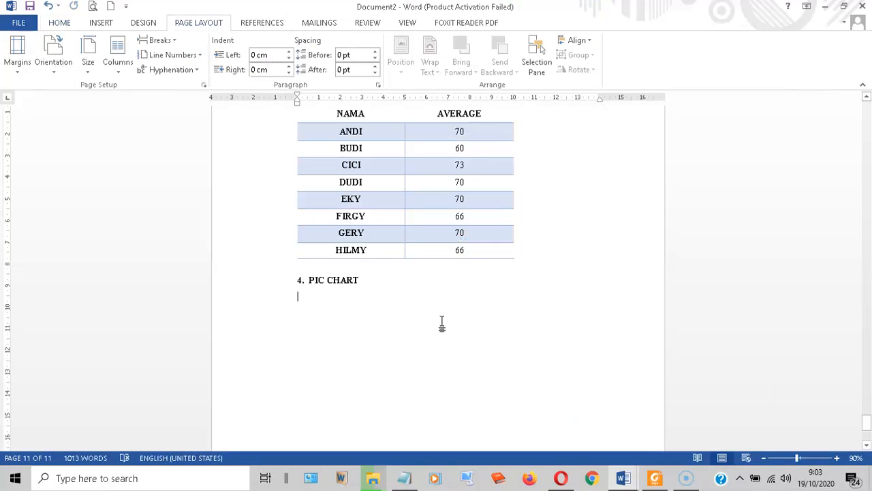
{"action": "key", "text": "ctrl+v"}
{"action": "scroll", "coordinate": [505, 290], "scroll_direction": "down", "scroll_amount": 5}
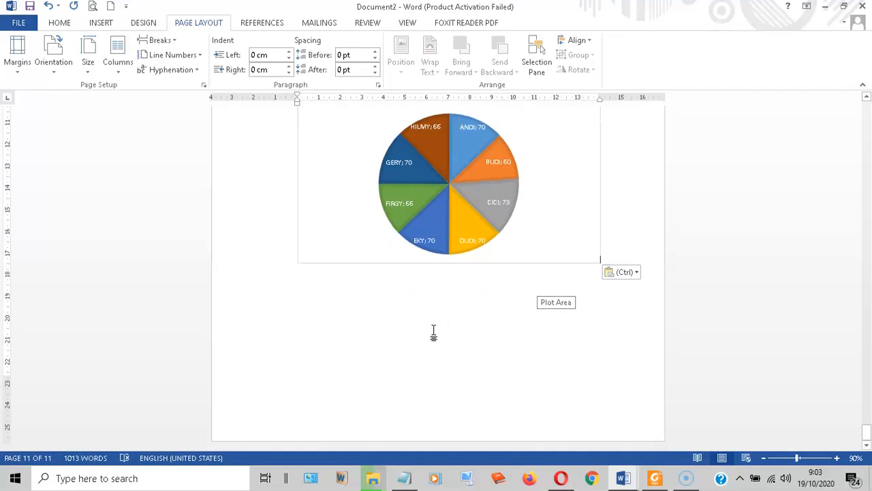
Close the 5 MEMBUAT TABLE DAN GRAFIK document and return to Document2
{"action": "left_click", "coordinate": [655, 477]}
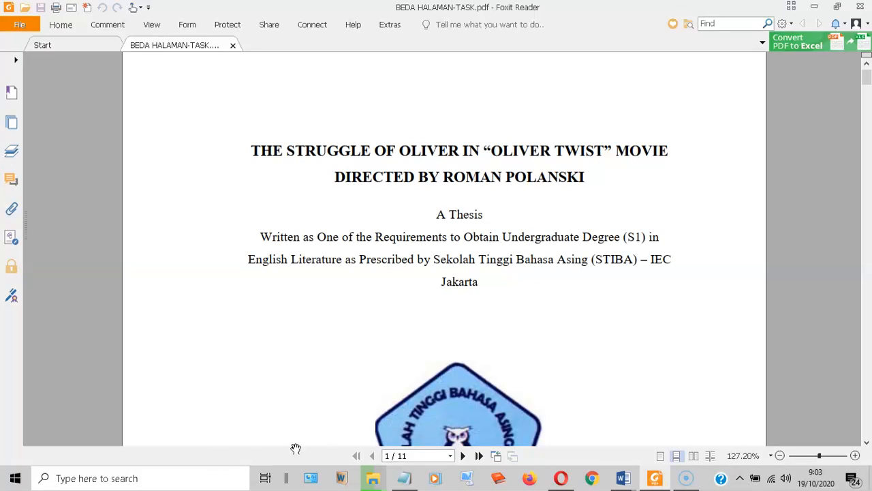
{"action": "mouse_move", "coordinate": [623, 480]}
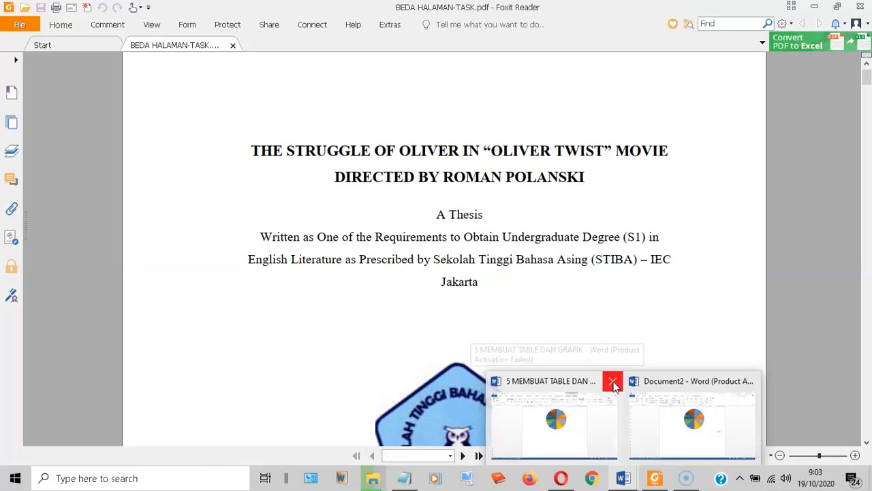
{"action": "left_click", "coordinate": [614, 384]}
{"action": "left_click", "coordinate": [641, 416]}
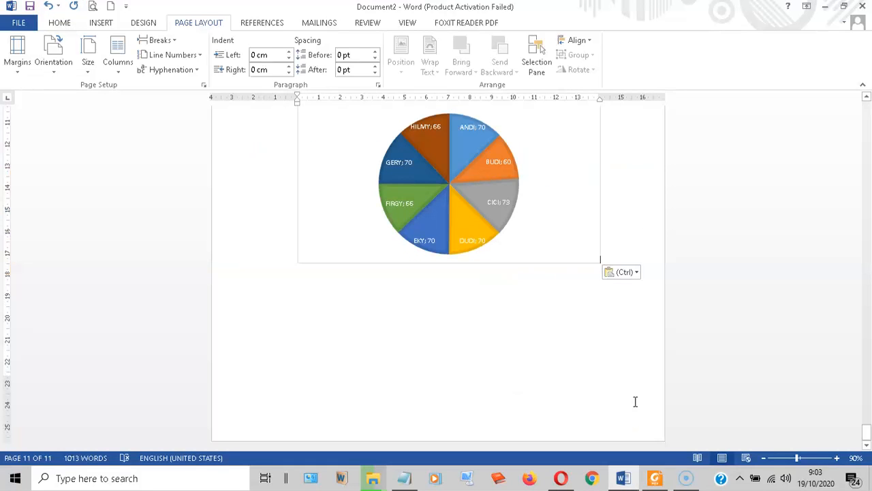
Review the assembled pages of Document2, including the title page and the table of contents
{"action": "scroll", "coordinate": [460, 149], "scroll_direction": "up", "scroll_amount": 4}
{"action": "scroll", "coordinate": [538, 178], "scroll_direction": "up", "scroll_amount": 10}
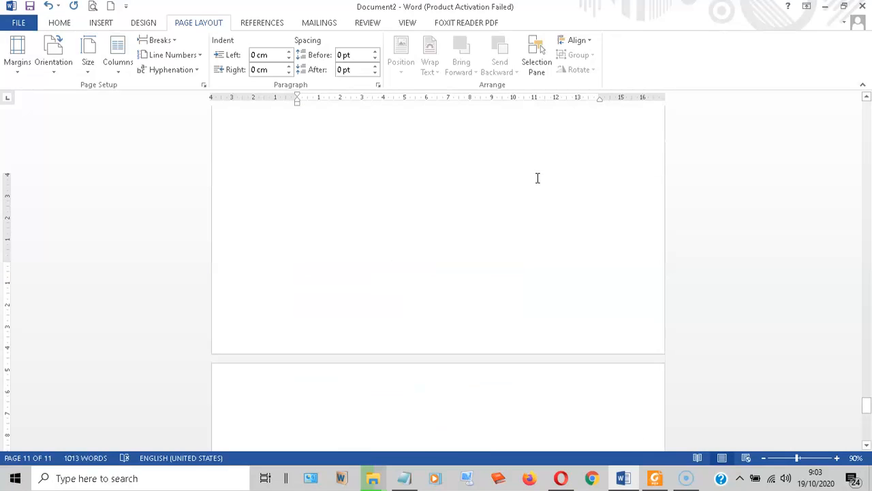
{"action": "scroll", "coordinate": [537, 178], "scroll_direction": "up", "scroll_amount": 3}
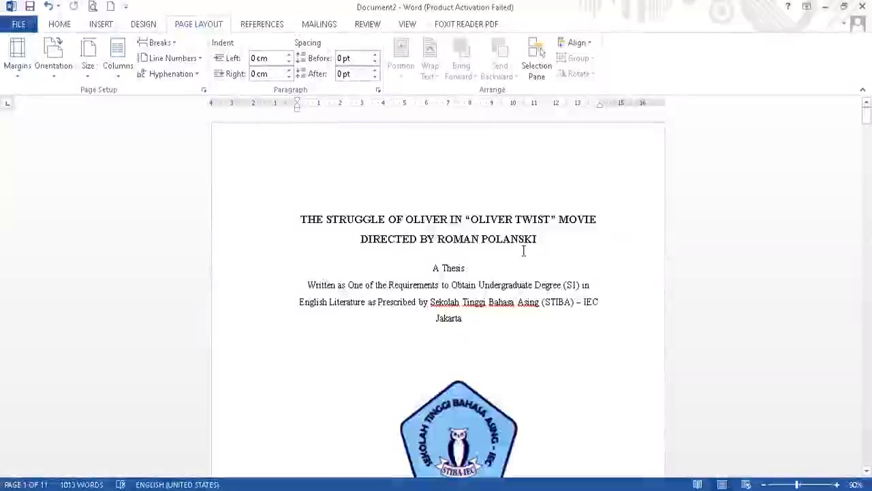
{"action": "scroll", "coordinate": [504, 255], "scroll_direction": "down", "scroll_amount": 3}
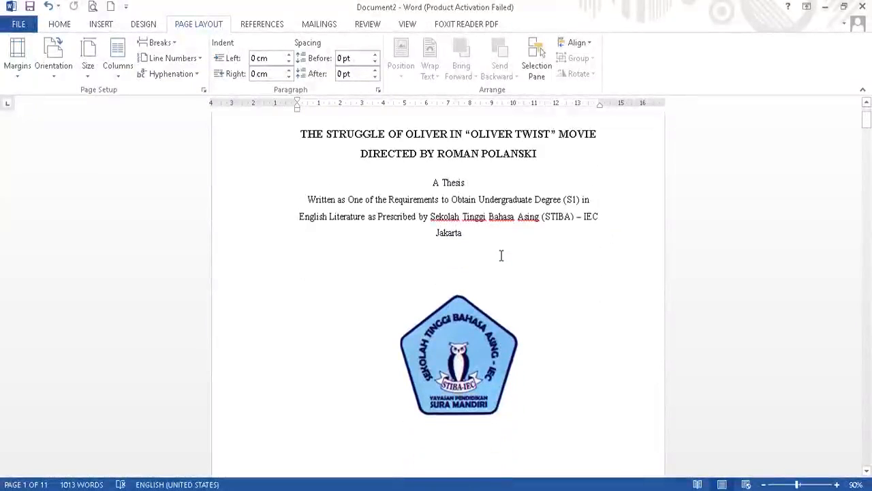
{"action": "scroll", "coordinate": [501, 255], "scroll_direction": "down", "scroll_amount": 4}
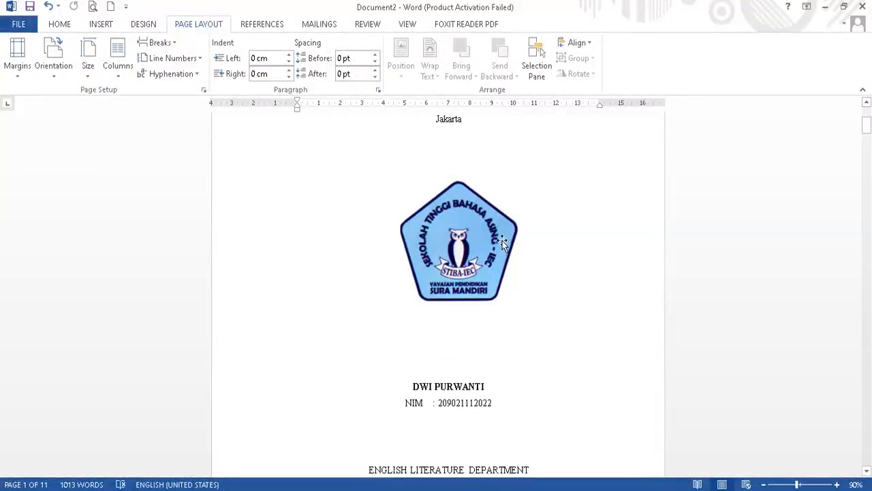
{"action": "scroll", "coordinate": [502, 240], "scroll_direction": "up", "scroll_amount": 6}
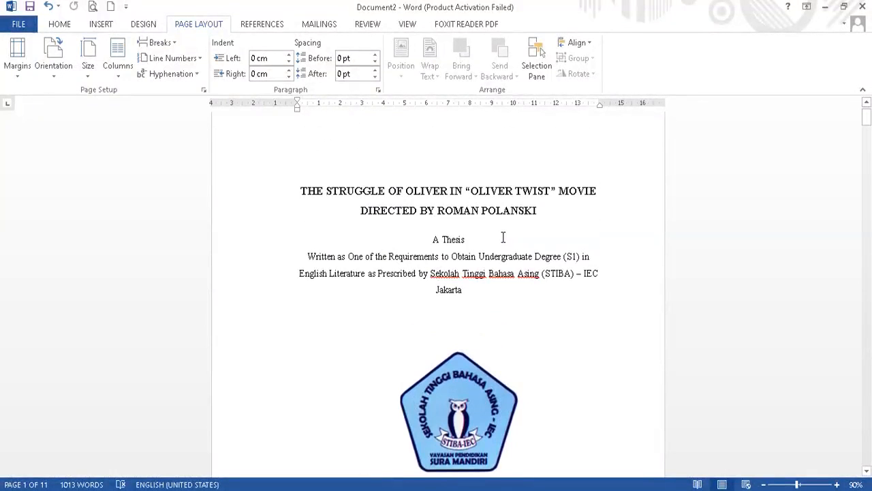
{"action": "scroll", "coordinate": [502, 237], "scroll_direction": "up", "scroll_amount": 1}
{"action": "scroll", "coordinate": [503, 239], "scroll_direction": "down", "scroll_amount": 20}
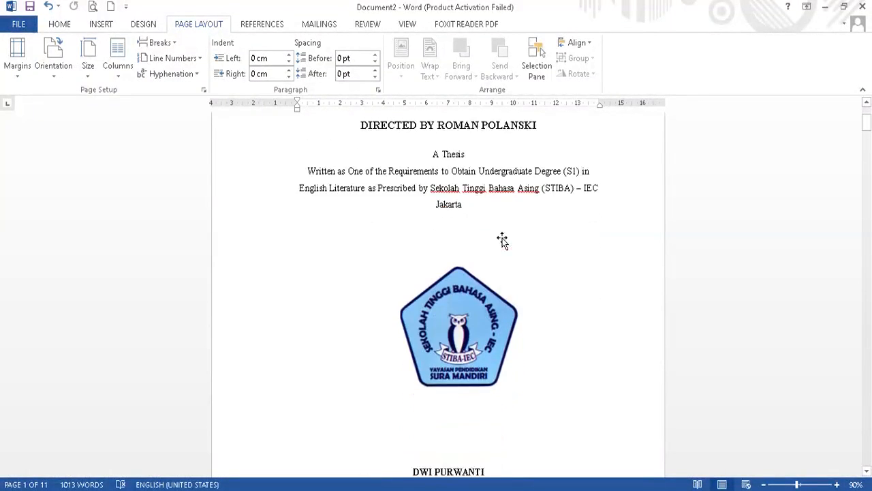
{"action": "scroll", "coordinate": [501, 237], "scroll_direction": "down", "scroll_amount": 1}
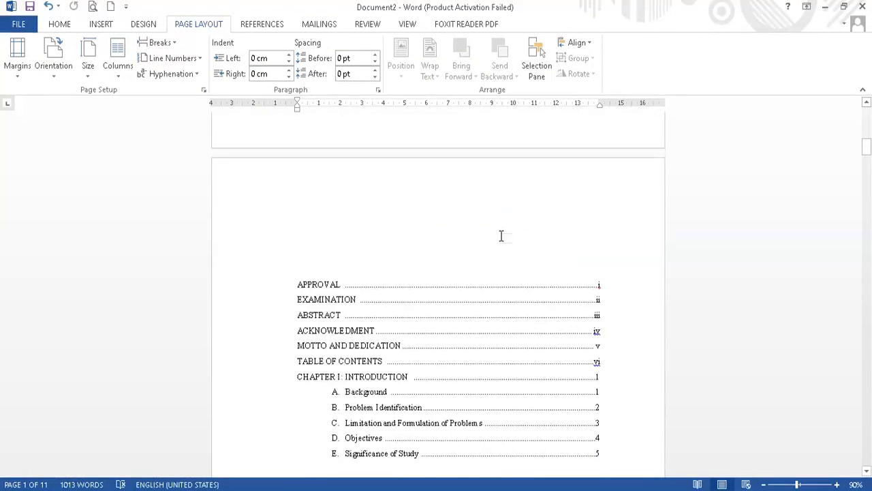
{"action": "scroll", "coordinate": [500, 237], "scroll_direction": "up", "scroll_amount": 2}
{"action": "scroll", "coordinate": [643, 463], "scroll_direction": "down", "scroll_amount": 3}
Switch to the sample BEDA HALAMAN-TASK.pdf in Foxit Reader and examine the page numbering from the title page to CHAPTER I
{"action": "key", "text": "alt+Tab"}
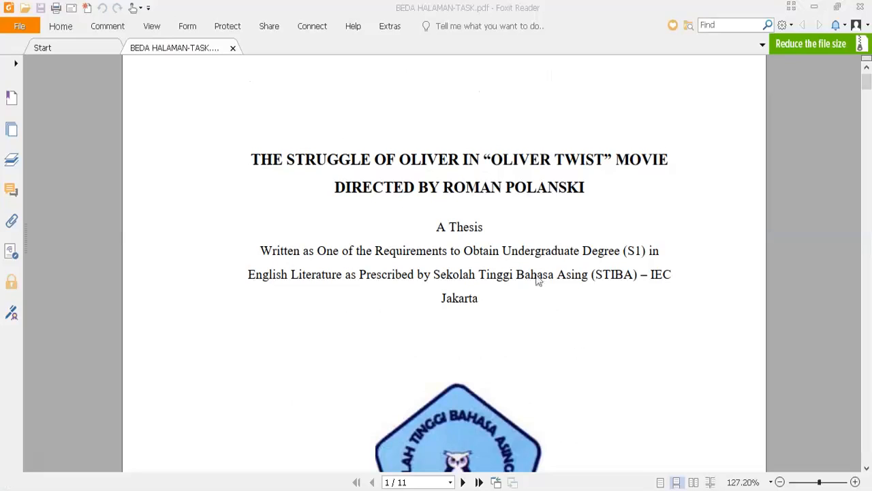
{"action": "scroll", "coordinate": [523, 247], "scroll_direction": "down", "scroll_amount": 15}
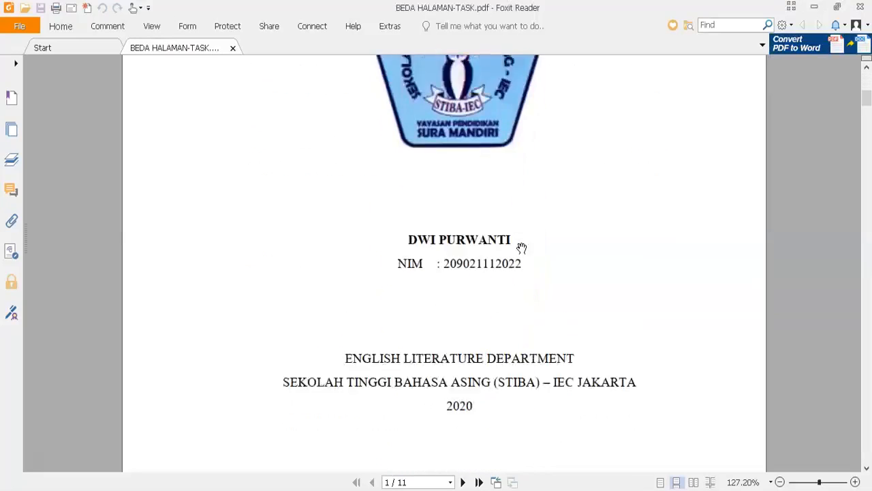
{"action": "scroll", "coordinate": [521, 246], "scroll_direction": "down", "scroll_amount": 5}
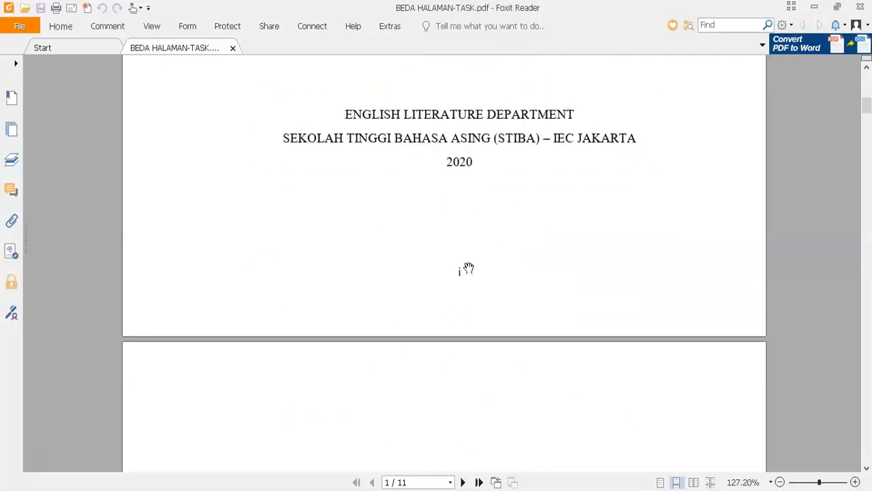
{"action": "scroll", "coordinate": [466, 265], "scroll_direction": "down", "scroll_amount": 20}
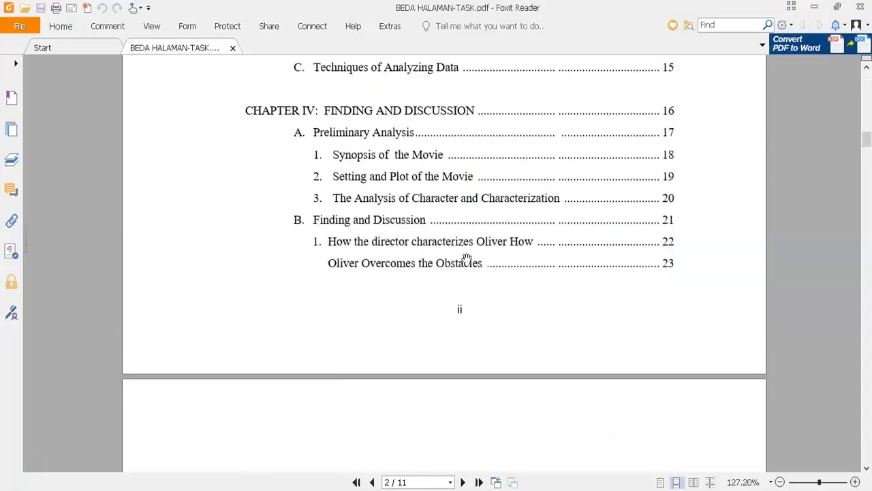
{"action": "scroll", "coordinate": [466, 258], "scroll_direction": "down", "scroll_amount": 20}
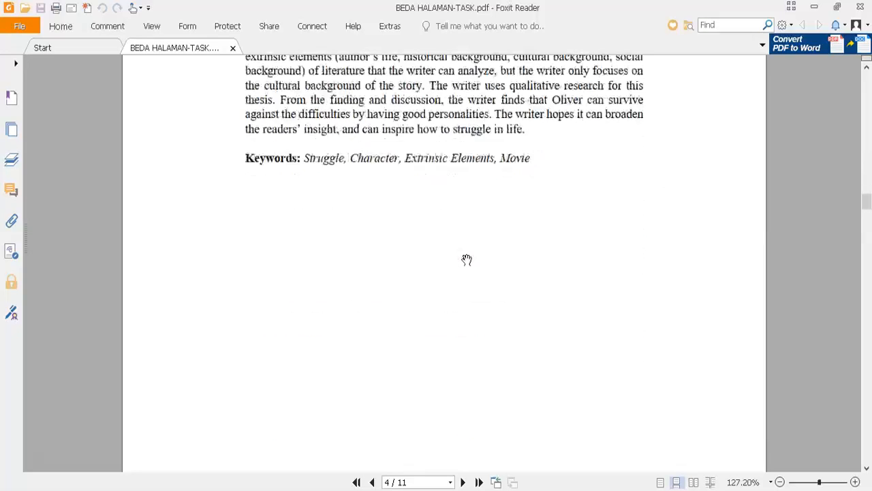
{"action": "scroll", "coordinate": [466, 260], "scroll_direction": "down", "scroll_amount": 20}
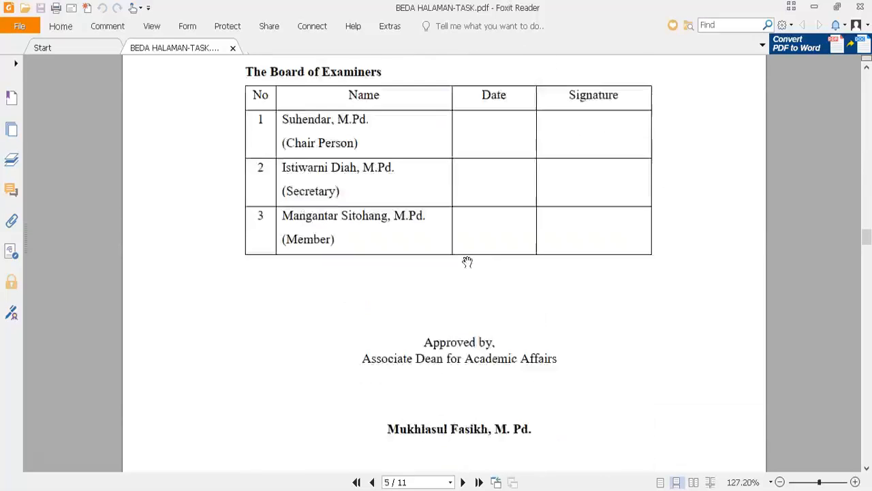
{"action": "scroll", "coordinate": [468, 270], "scroll_direction": "down", "scroll_amount": 5}
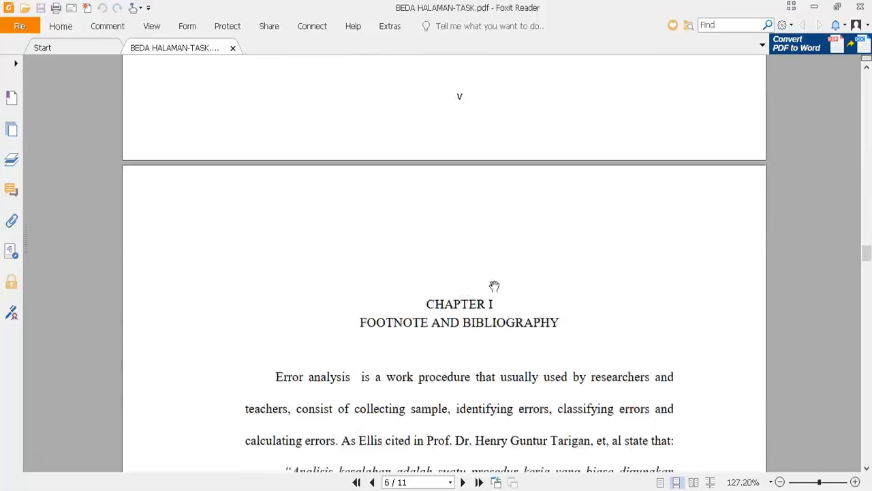
{"action": "scroll", "coordinate": [484, 270], "scroll_direction": "up", "scroll_amount": 5}
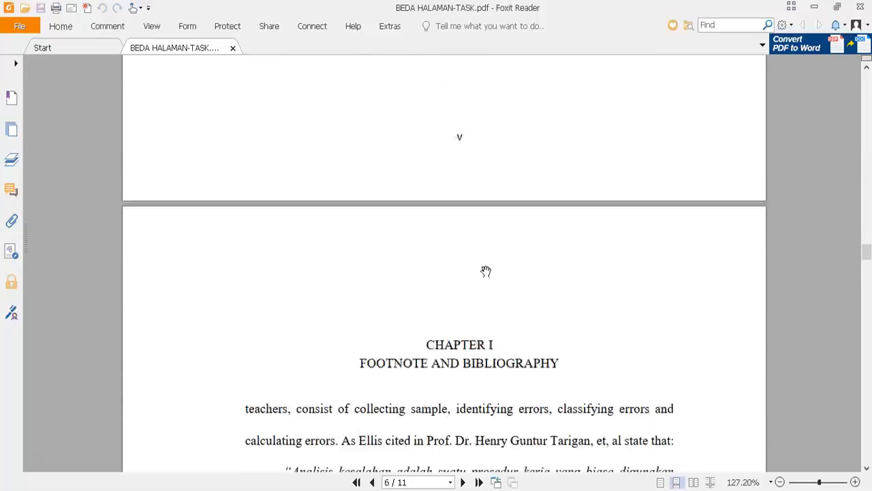
{"action": "scroll", "coordinate": [486, 257], "scroll_direction": "up", "scroll_amount": 3}
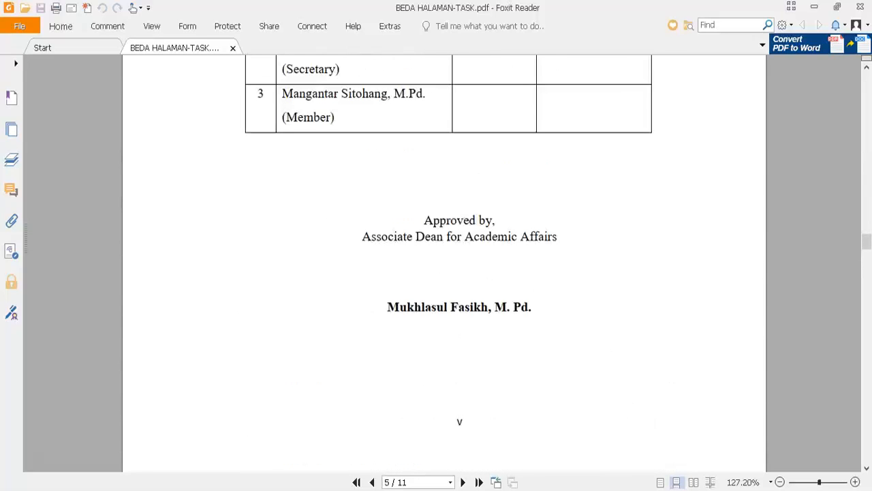
Return to Document2 in Word and insert centred page numbers at the bottom of the pages using the Plain Number 2 style
{"action": "key", "text": "alt+Tab"}
{"action": "scroll", "coordinate": [420, 235], "scroll_direction": "up", "scroll_amount": 5}
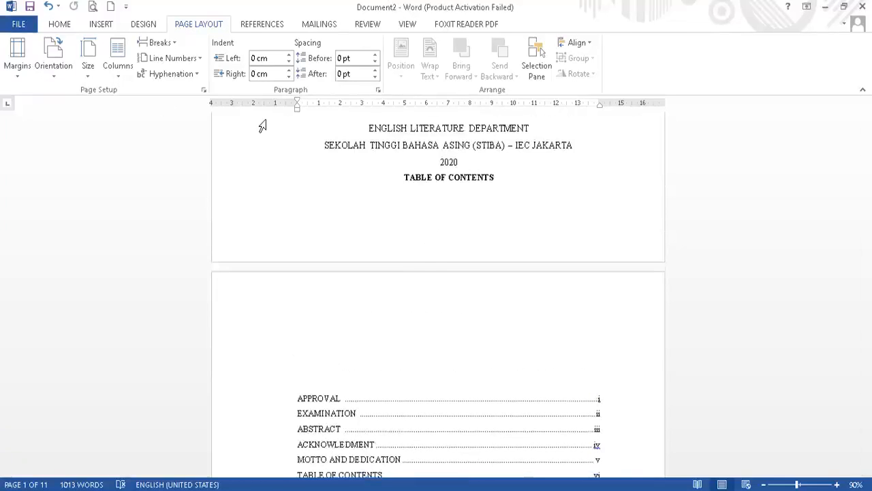
{"action": "left_click", "coordinate": [102, 24]}
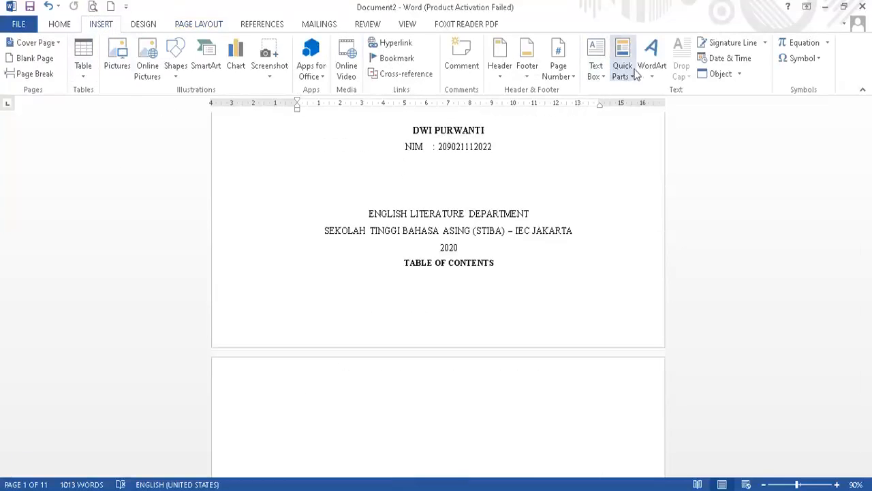
{"action": "left_click", "coordinate": [576, 80]}
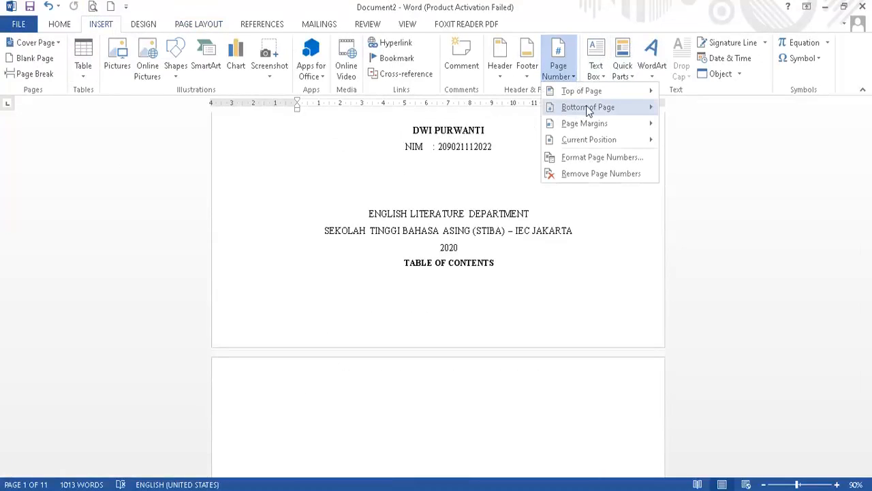
{"action": "mouse_move", "coordinate": [589, 111]}
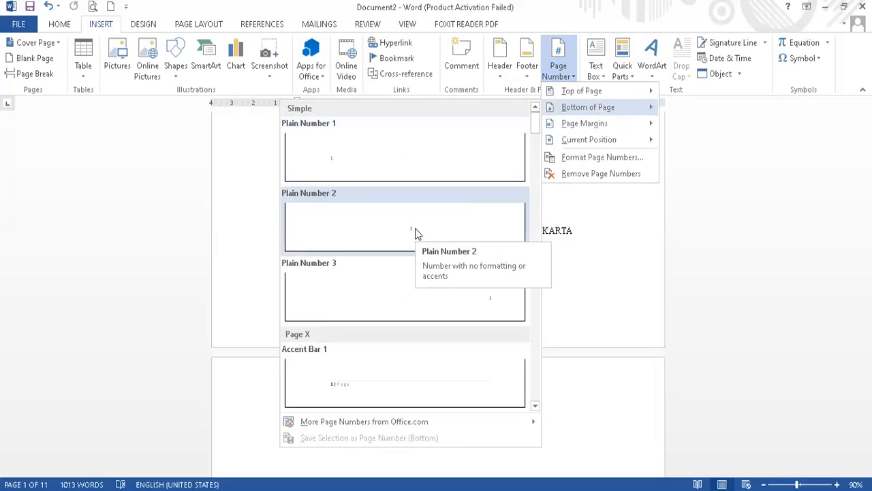
{"action": "left_click", "coordinate": [415, 229]}
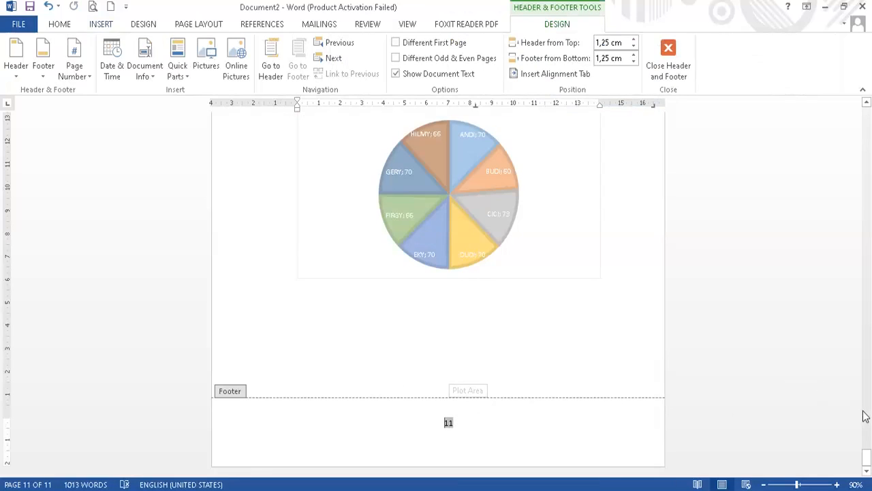
Set the number format of the title page's footer number to i, ii, iii
{"action": "left_click_drag", "start_coordinate": [866, 455], "coordinate": [867, 118]}
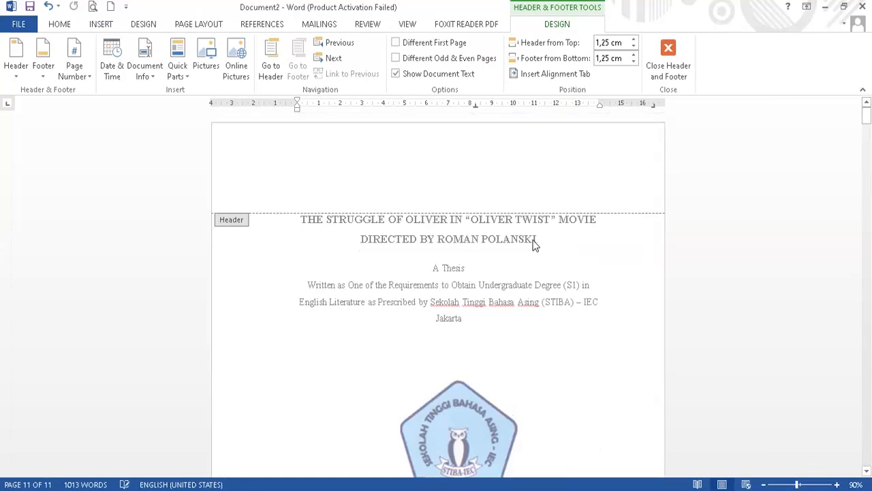
{"action": "scroll", "coordinate": [488, 225], "scroll_direction": "down", "scroll_amount": 7}
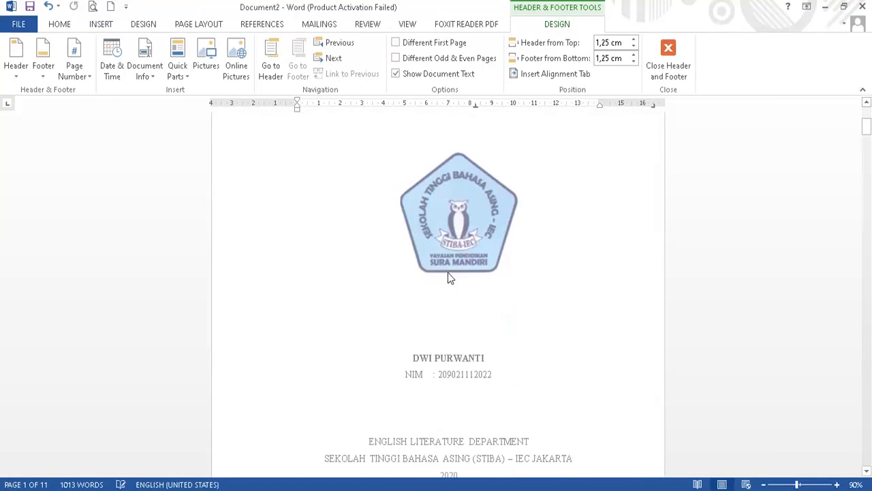
{"action": "scroll", "coordinate": [453, 286], "scroll_direction": "down", "scroll_amount": 5}
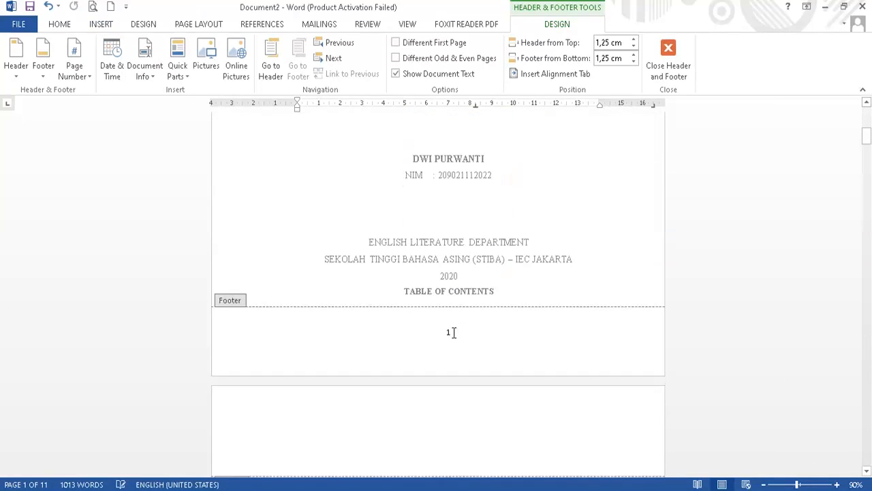
{"action": "left_click", "coordinate": [451, 332]}
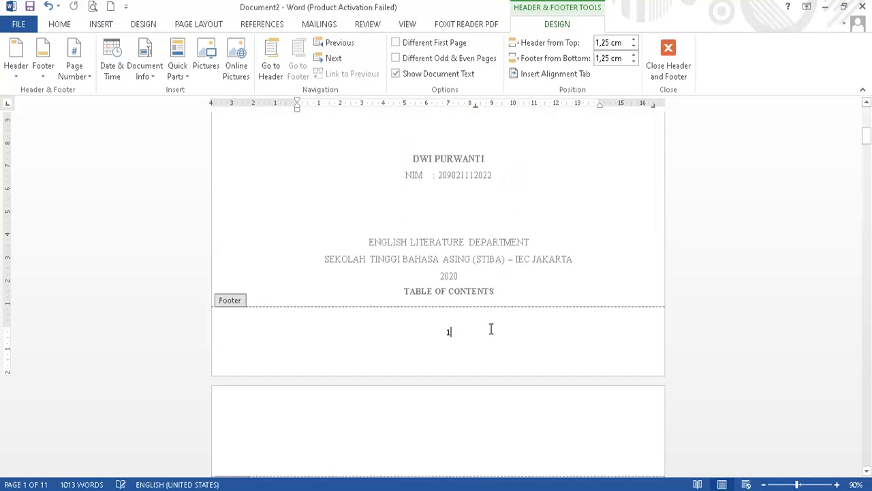
{"action": "left_click", "coordinate": [100, 25]}
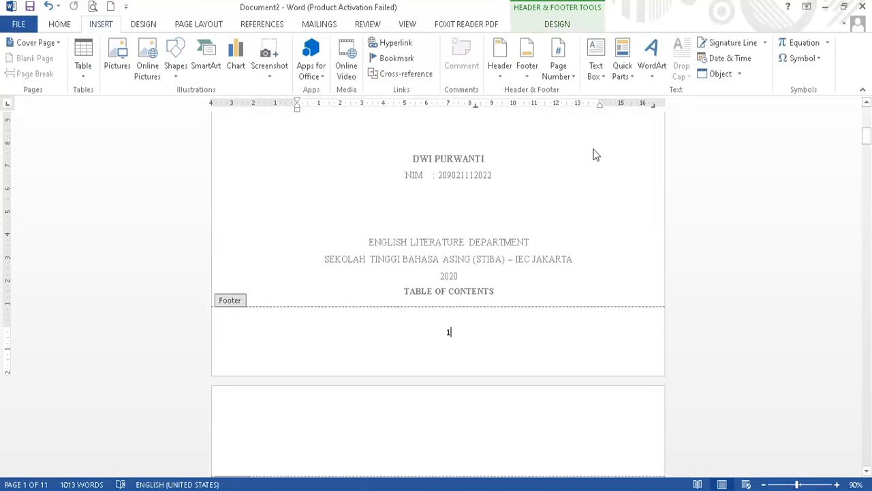
{"action": "left_click", "coordinate": [574, 75]}
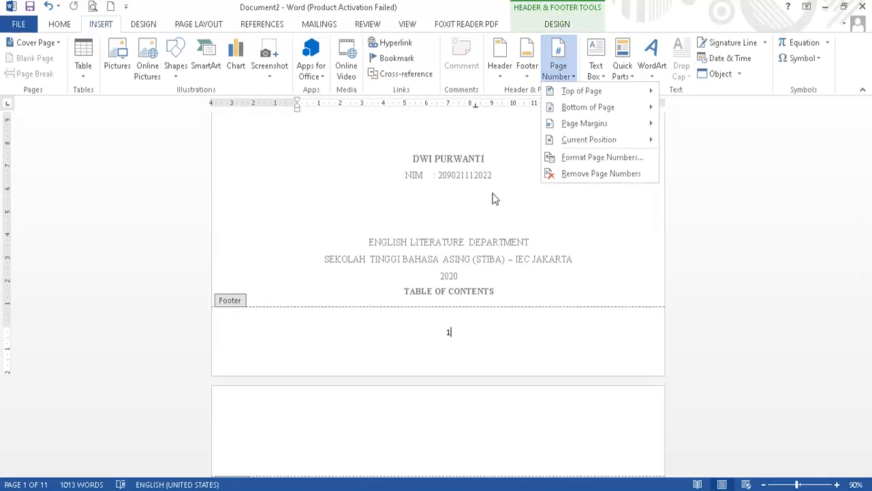
{"action": "left_click", "coordinate": [593, 159]}
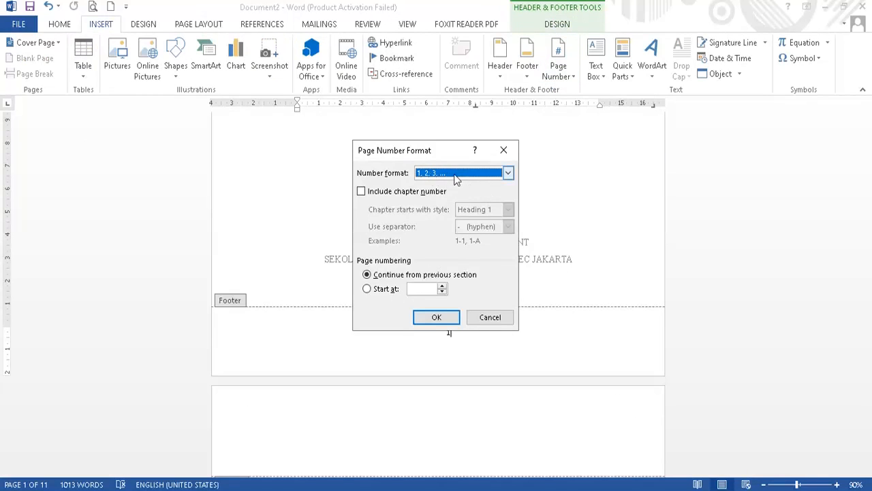
{"action": "left_click", "coordinate": [508, 174]}
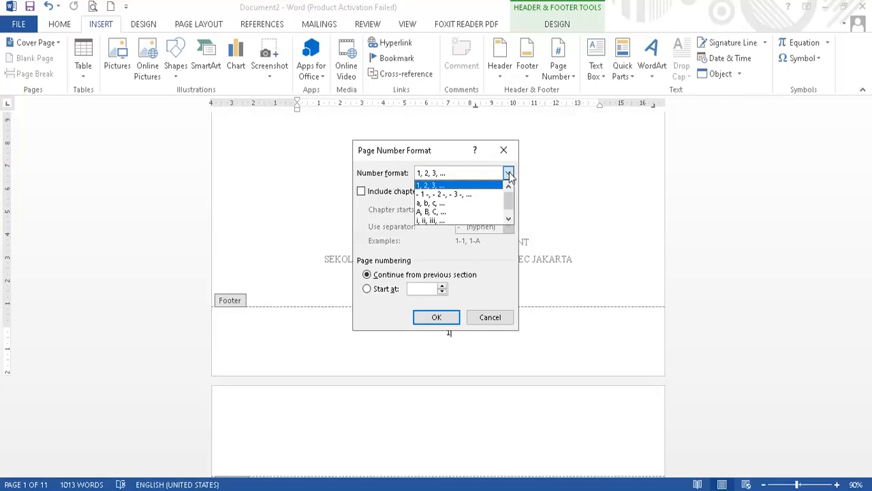
{"action": "left_click", "coordinate": [431, 219]}
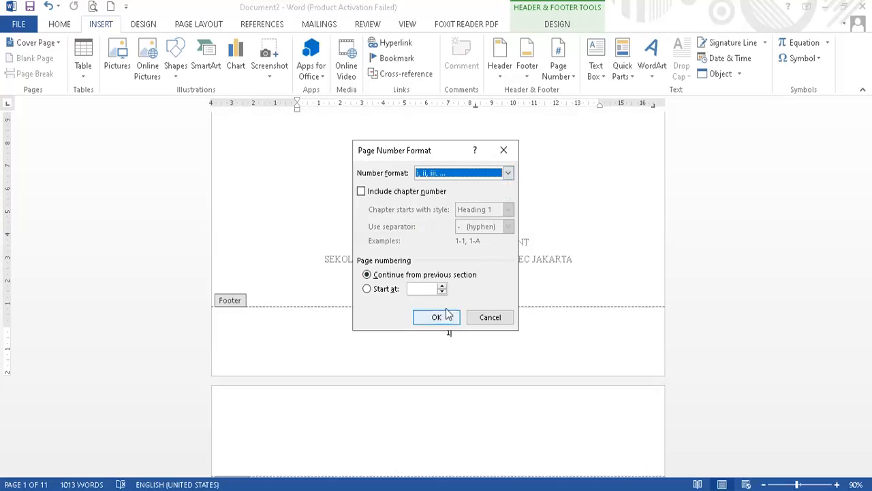
{"action": "left_click", "coordinate": [436, 317]}
Check the footer page numbers from the title page through the first chapter, and leave footer editing at the chapter's opening page
{"action": "scroll", "coordinate": [437, 317], "scroll_direction": "up", "scroll_amount": 3}
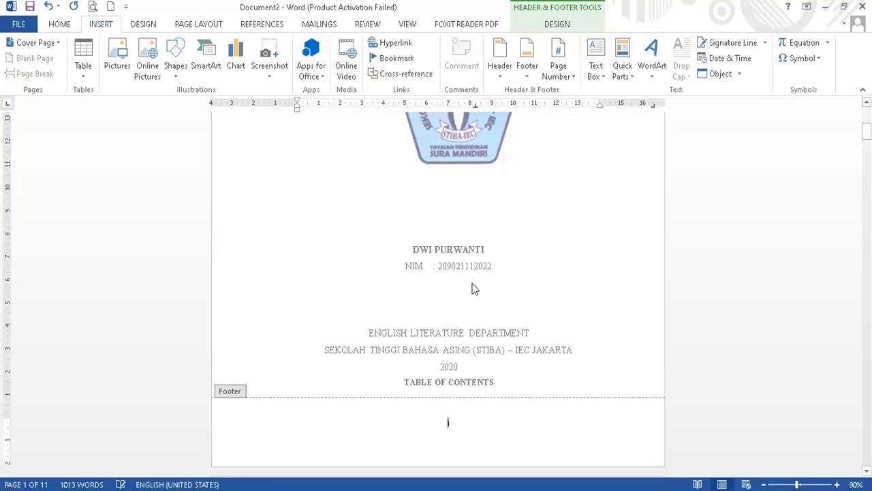
{"action": "scroll", "coordinate": [458, 353], "scroll_direction": "down", "scroll_amount": 3}
{"action": "scroll", "coordinate": [459, 314], "scroll_direction": "down", "scroll_amount": 10}
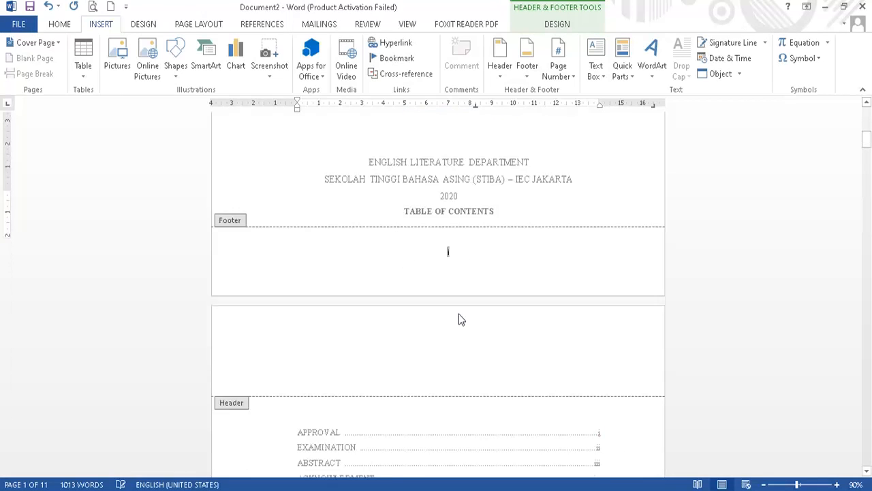
{"action": "scroll", "coordinate": [465, 310], "scroll_direction": "down", "scroll_amount": 15}
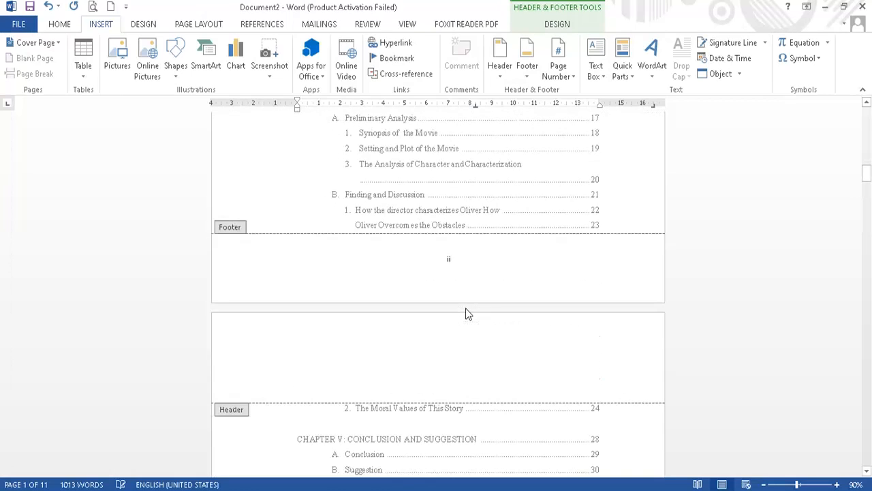
{"action": "scroll", "coordinate": [468, 312], "scroll_direction": "down", "scroll_amount": 15}
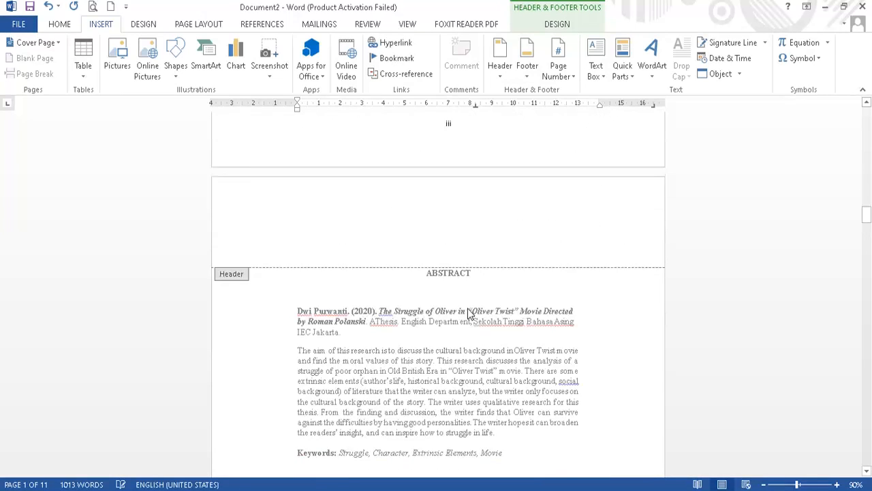
{"action": "scroll", "coordinate": [469, 313], "scroll_direction": "down", "scroll_amount": 15}
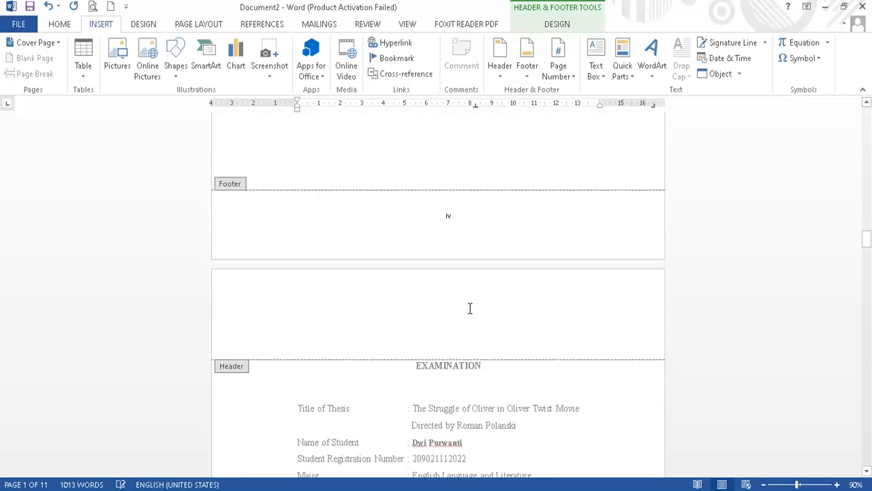
{"action": "scroll", "coordinate": [470, 308], "scroll_direction": "down", "scroll_amount": 6}
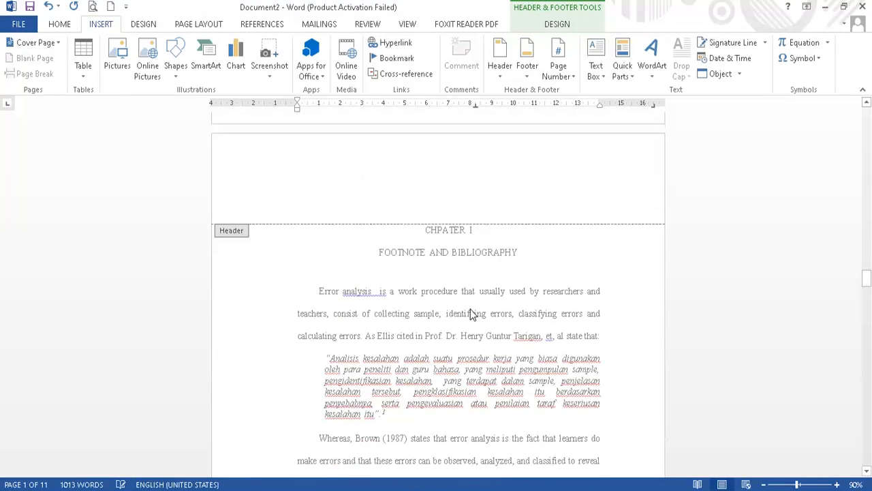
{"action": "double_click", "coordinate": [499, 240]}
{"action": "scroll", "coordinate": [438, 245], "scroll_direction": "down", "scroll_amount": 7}
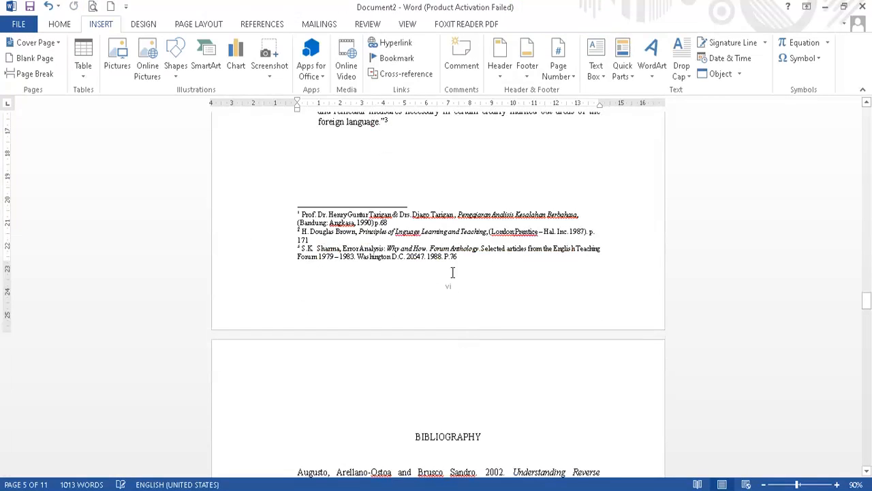
{"action": "scroll", "coordinate": [451, 273], "scroll_direction": "up", "scroll_amount": 8}
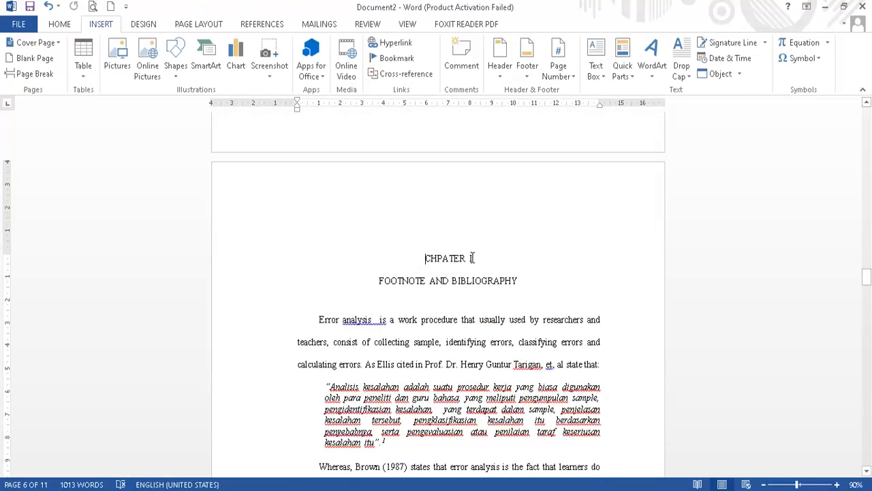
Correct the misspelled heading above FOOTNOTE AND BIBLIOGRAPHY to CHAPTER I
{"action": "left_click", "coordinate": [451, 258]}
{"action": "key", "text": "BackSpace"}
{"action": "key", "text": "BackSpace"}
{"action": "type", "text": "AP"}
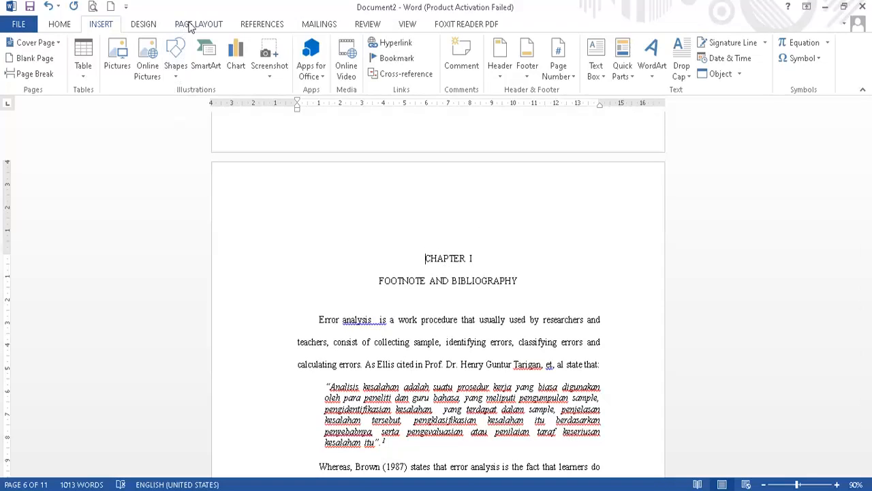
Insert a Next Page section break directly before the CHAPTER I heading
{"action": "left_click", "coordinate": [190, 25]}
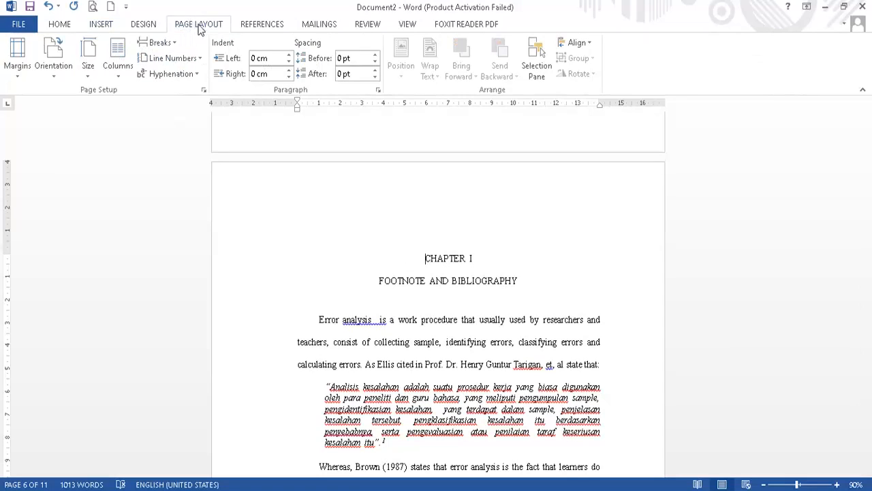
{"action": "left_click", "coordinate": [175, 47]}
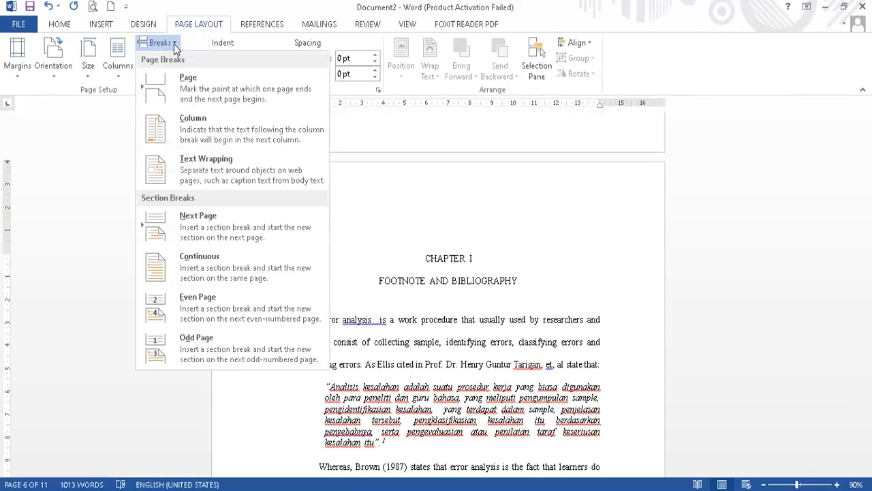
{"action": "left_click", "coordinate": [203, 223]}
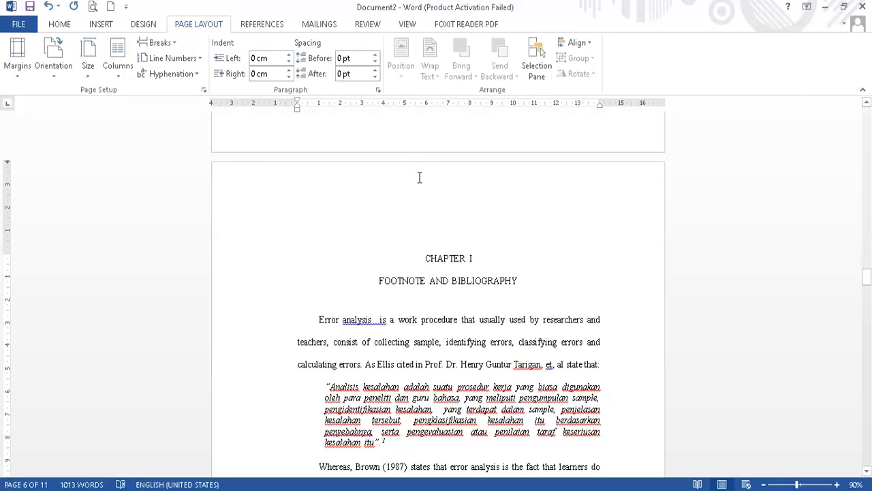
Unlink the footer of the CHAPTER I section from the previous section
{"action": "scroll", "coordinate": [419, 182], "scroll_direction": "down", "scroll_amount": 8}
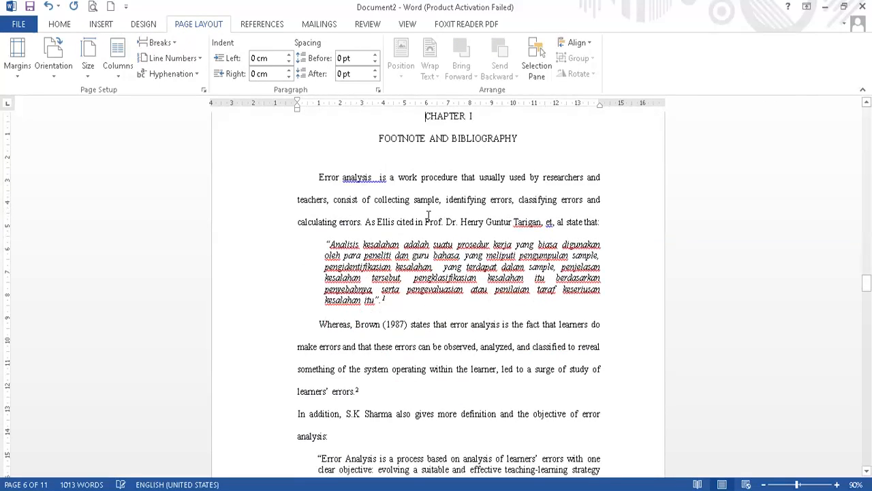
{"action": "scroll", "coordinate": [432, 222], "scroll_direction": "down", "scroll_amount": 3}
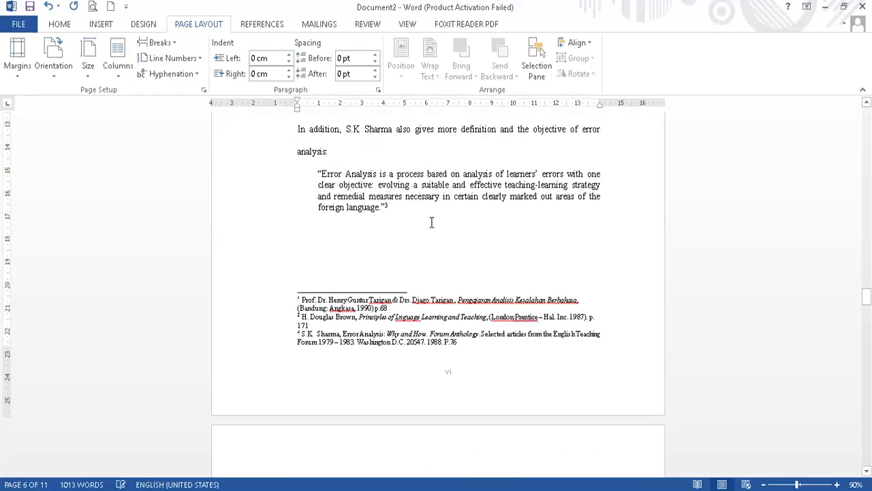
{"action": "double_click", "coordinate": [449, 371]}
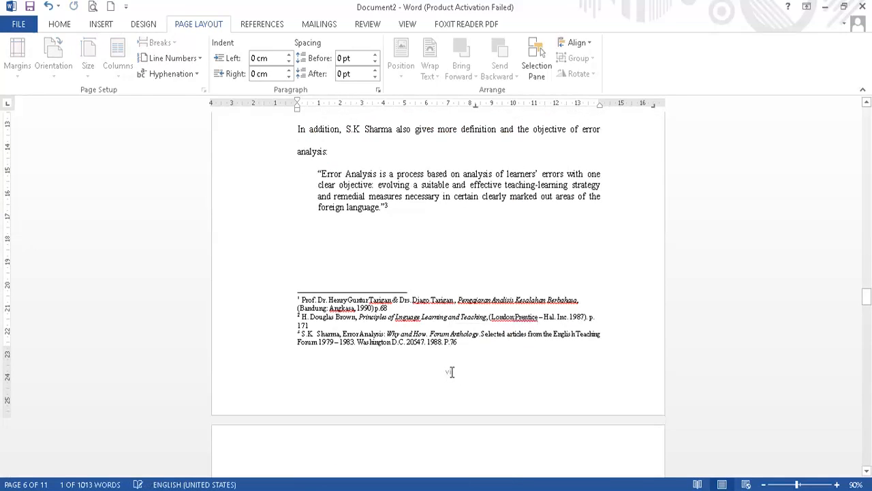
{"action": "double_click", "coordinate": [451, 372]}
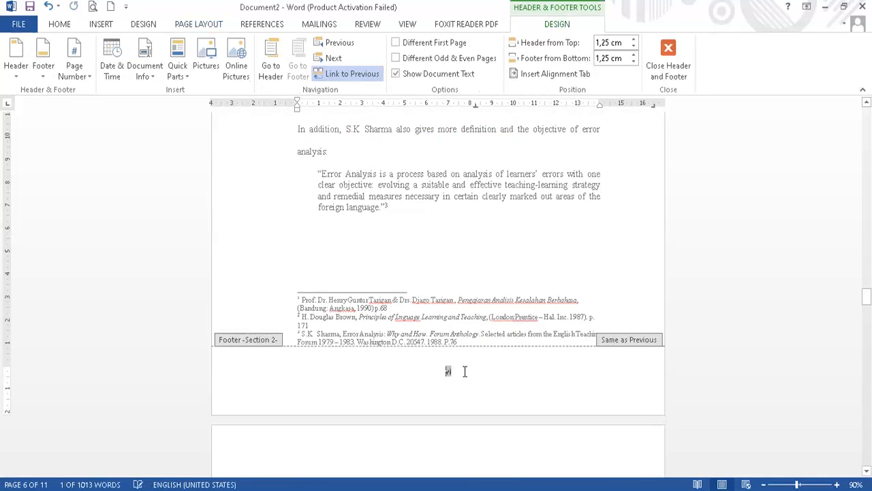
{"action": "left_click", "coordinate": [347, 75]}
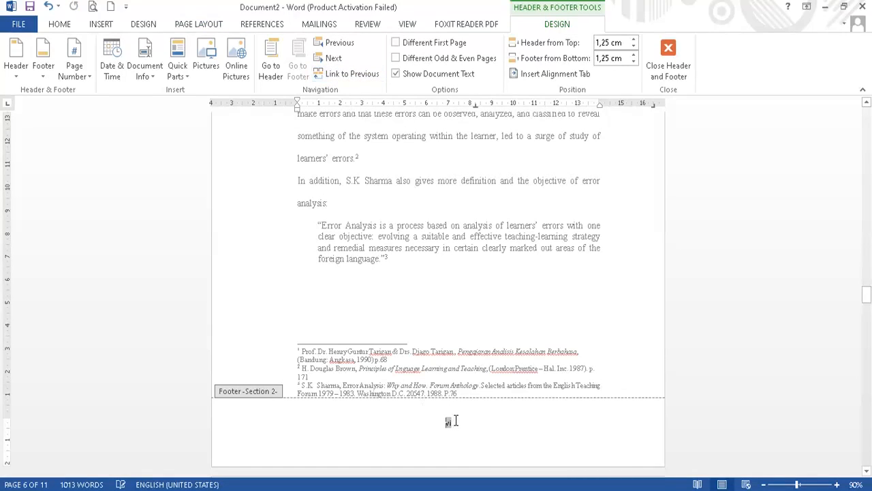
Replace the page number in the CHAPTER I footer with a Plain Number 2 bottom-of-page number
{"action": "double_click", "coordinate": [455, 421]}
{"action": "key", "text": "Delete"}
{"action": "left_click", "coordinate": [101, 26]}
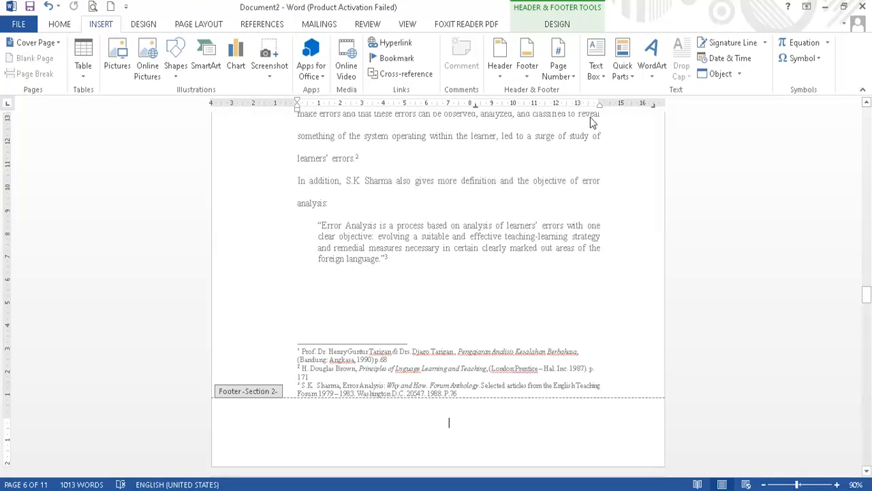
{"action": "left_click", "coordinate": [558, 71]}
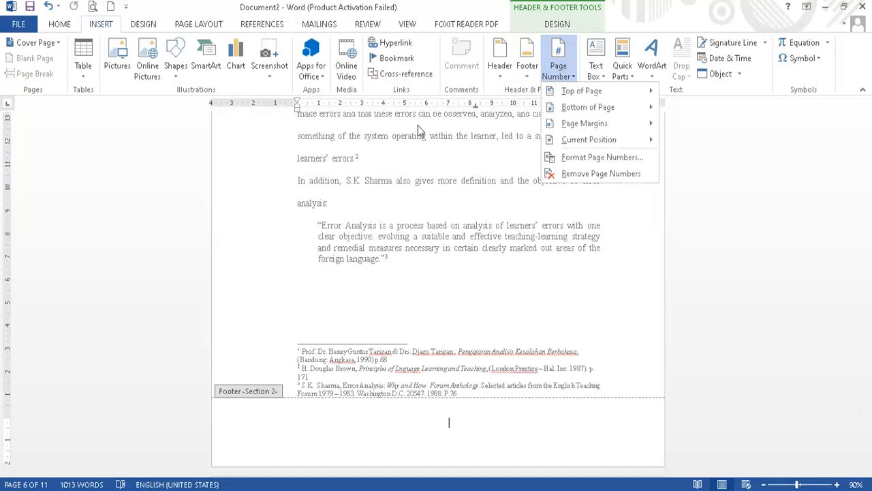
{"action": "mouse_move", "coordinate": [579, 107]}
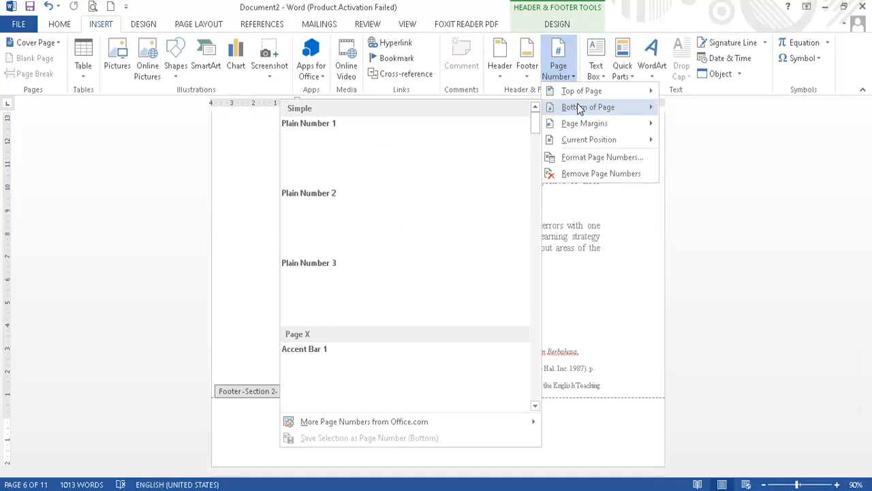
{"action": "left_click", "coordinate": [414, 232]}
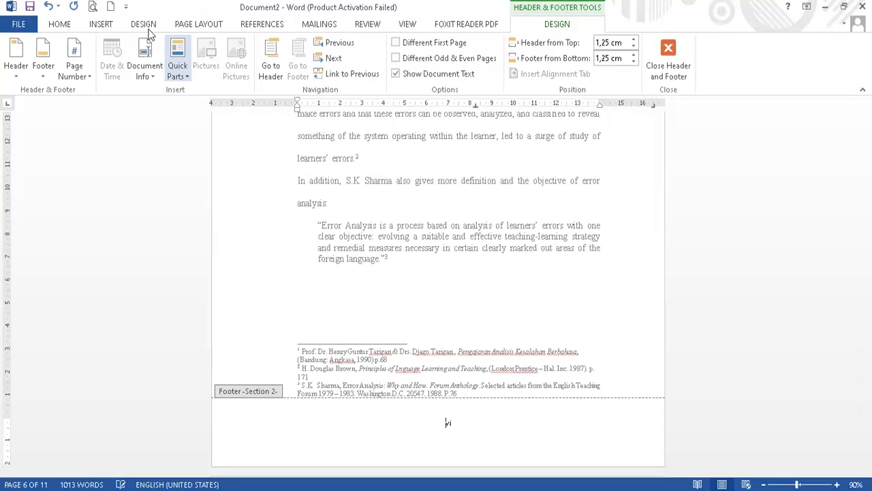
Set the CHAPTER I section's page numbers to the 1, 2, 3 format, starting at 1
{"action": "left_click", "coordinate": [102, 25]}
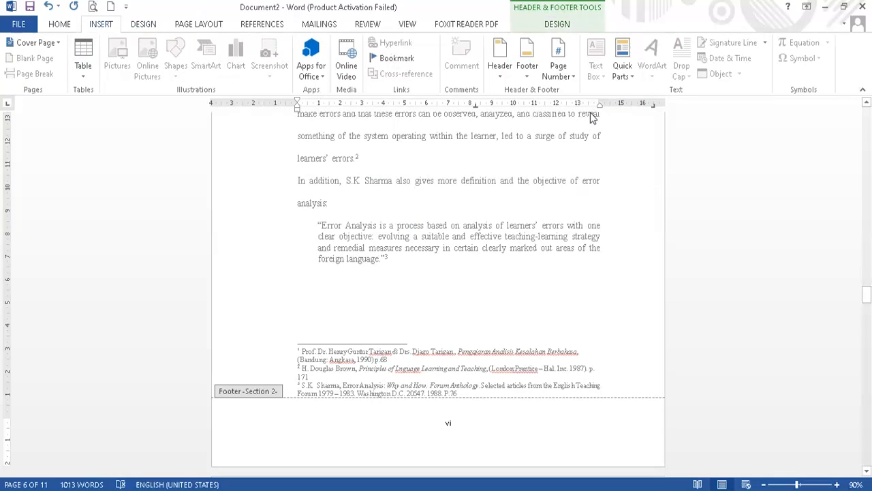
{"action": "left_click", "coordinate": [573, 78]}
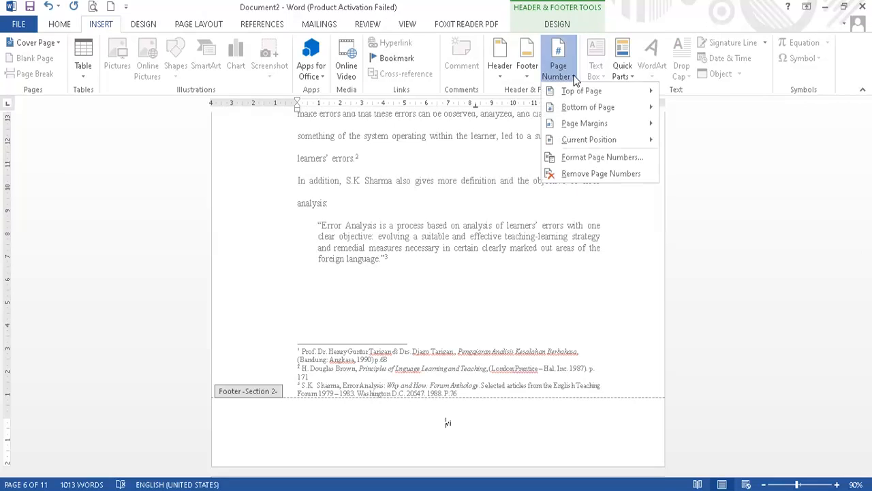
{"action": "left_click", "coordinate": [581, 159]}
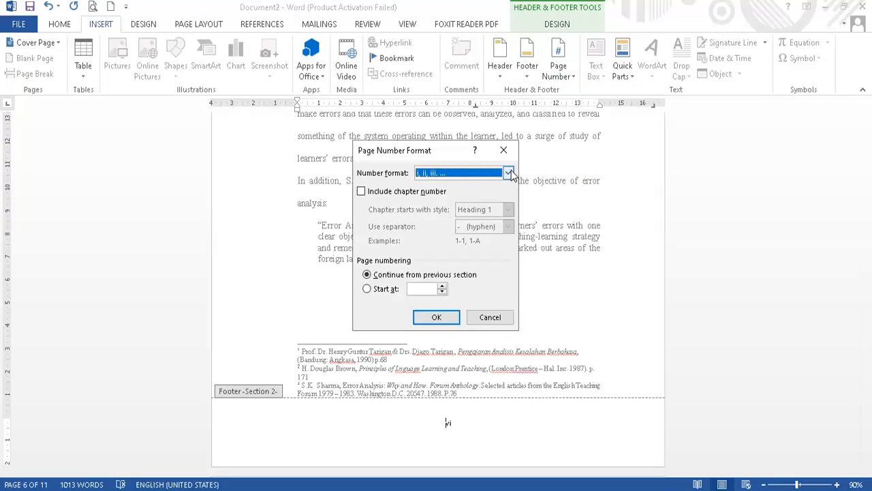
{"action": "left_click", "coordinate": [502, 177]}
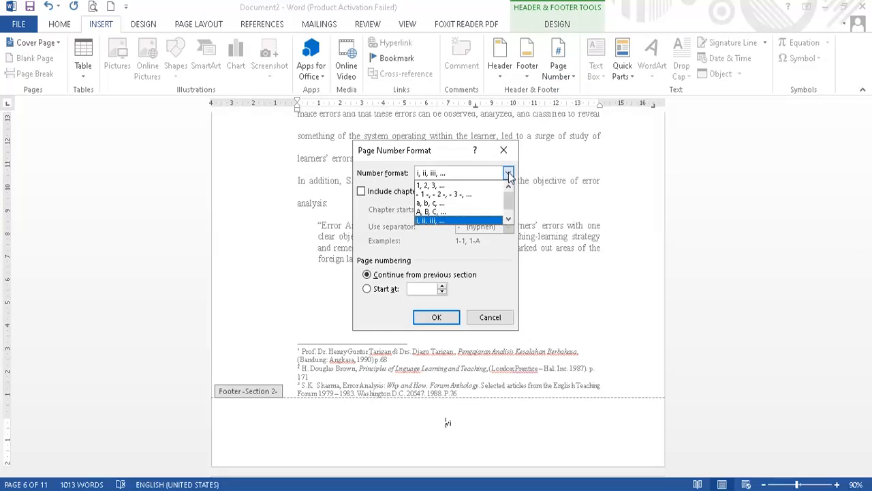
{"action": "left_click", "coordinate": [427, 184]}
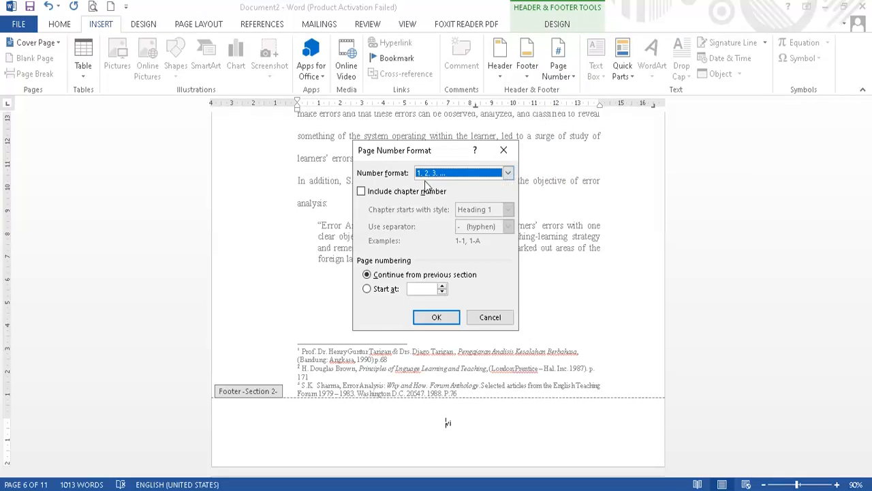
{"action": "left_click", "coordinate": [442, 287]}
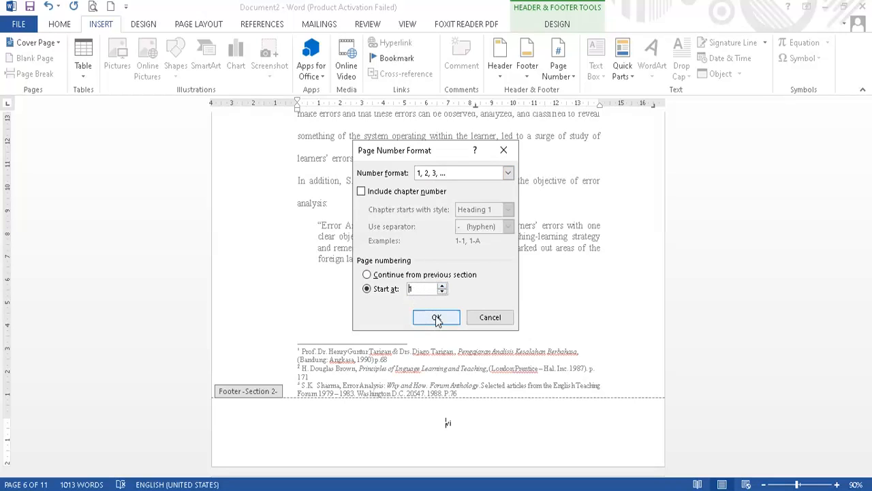
{"action": "left_click", "coordinate": [436, 317]}
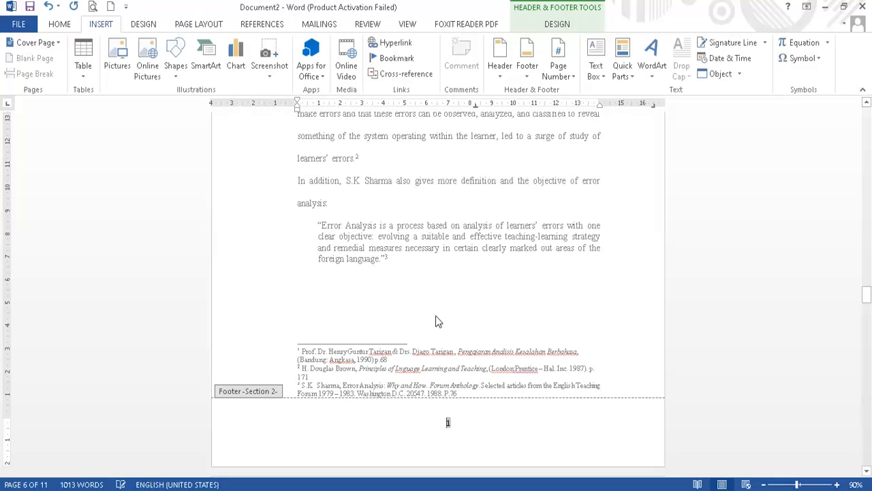
Check the footer numbers on the last front-matter page and the CHAPTER I page, down to the BIBLIOGRAPHY heading
{"action": "scroll", "coordinate": [470, 230], "scroll_direction": "up", "scroll_amount": 5}
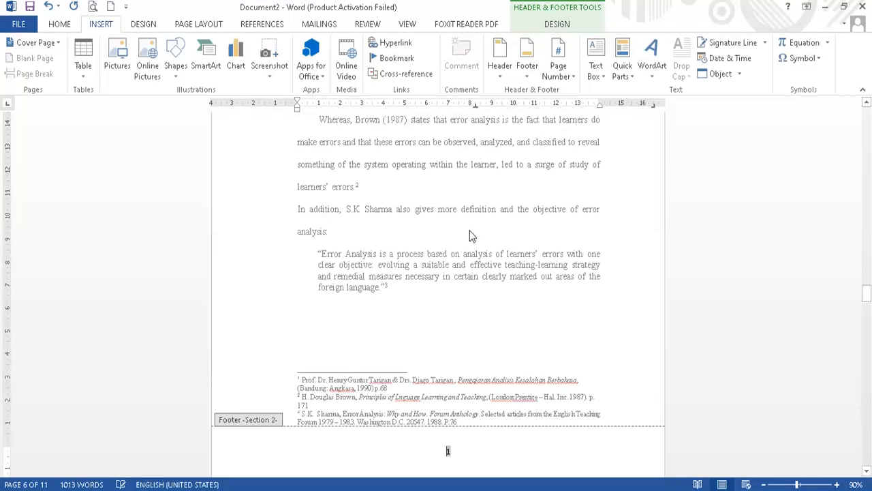
{"action": "scroll", "coordinate": [473, 218], "scroll_direction": "up", "scroll_amount": 3}
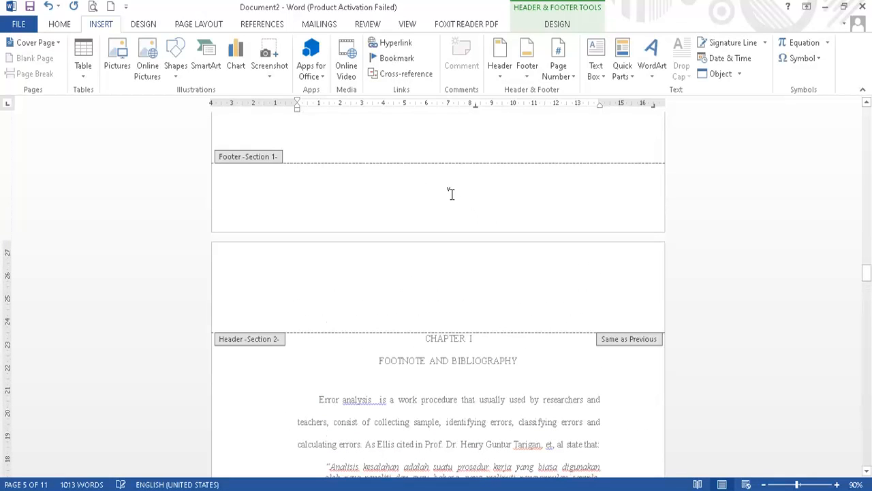
{"action": "scroll", "coordinate": [454, 232], "scroll_direction": "down", "scroll_amount": 3}
{"action": "scroll", "coordinate": [454, 293], "scroll_direction": "down", "scroll_amount": 7}
{"action": "scroll", "coordinate": [455, 294], "scroll_direction": "down", "scroll_amount": 2}
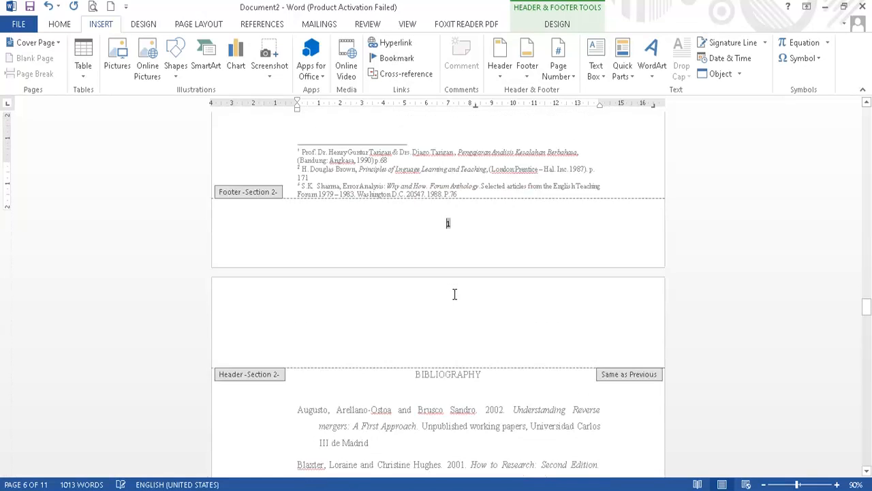
{"action": "scroll", "coordinate": [470, 231], "scroll_direction": "up", "scroll_amount": 1}
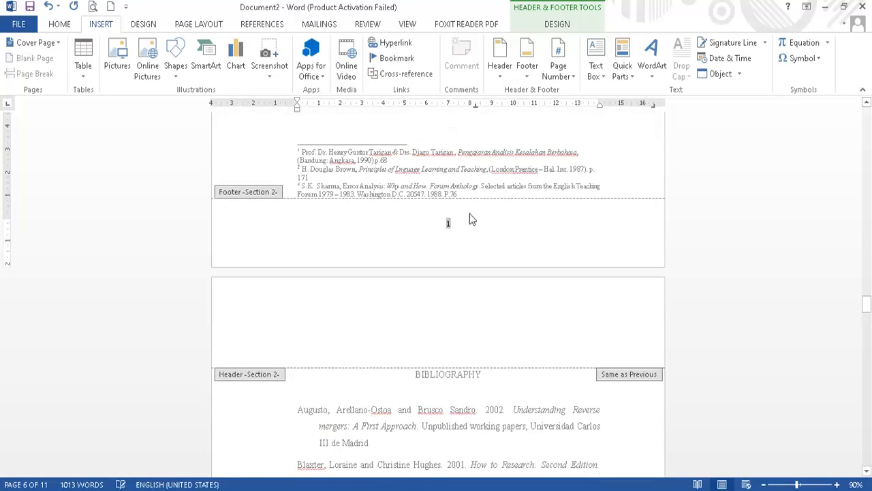
{"action": "scroll", "coordinate": [480, 266], "scroll_direction": "down", "scroll_amount": 1}
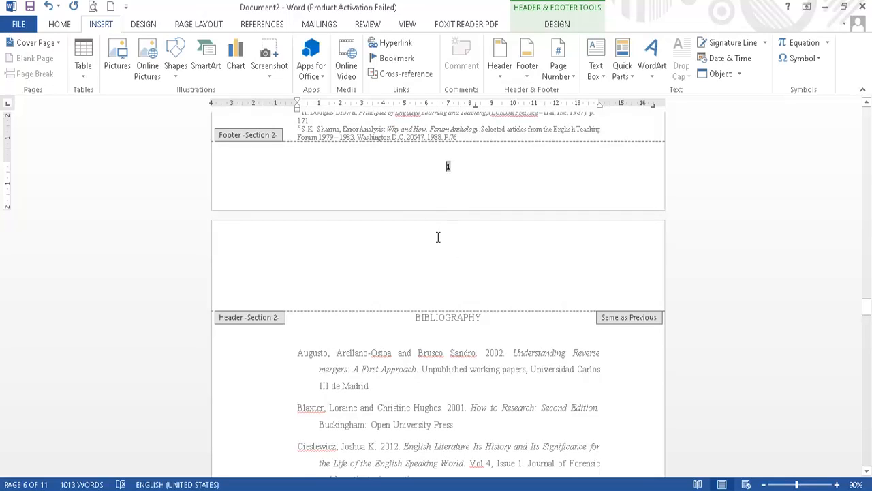
Leave header and footer editing and insert a break directly before the BIBLIOGRAPHY heading
{"action": "left_click", "coordinate": [626, 261]}
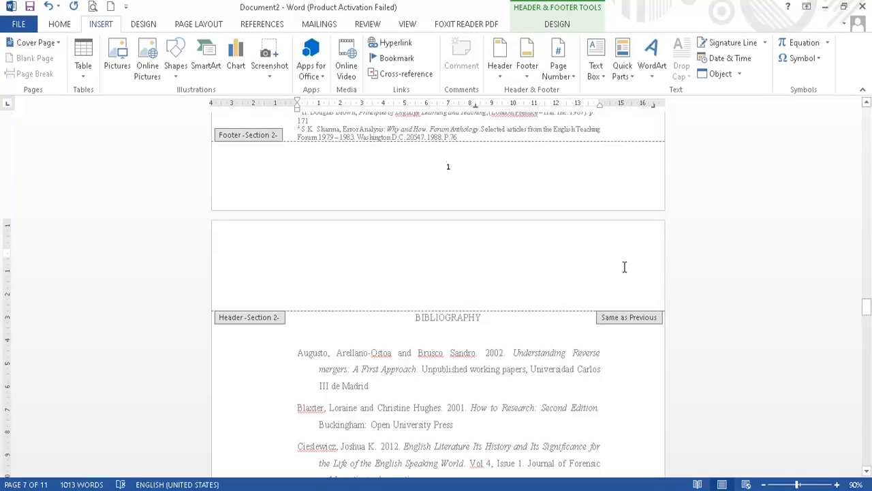
{"action": "double_click", "coordinate": [480, 334]}
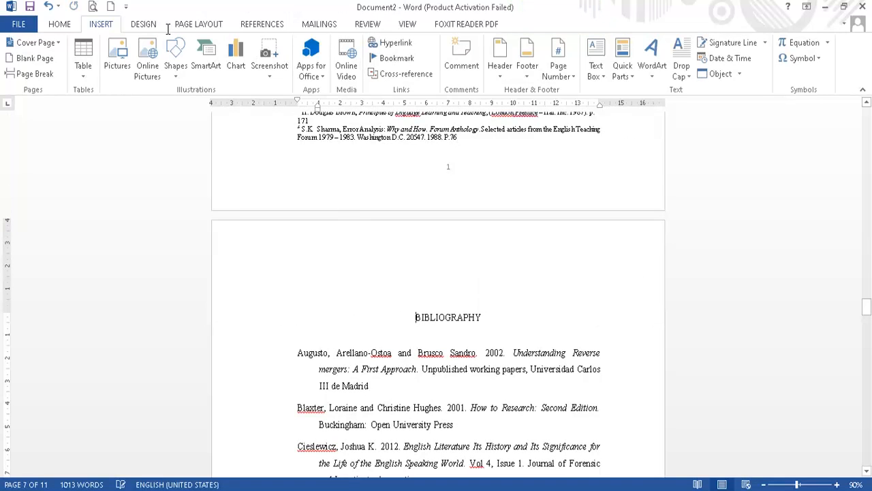
{"action": "left_click", "coordinate": [190, 24]}
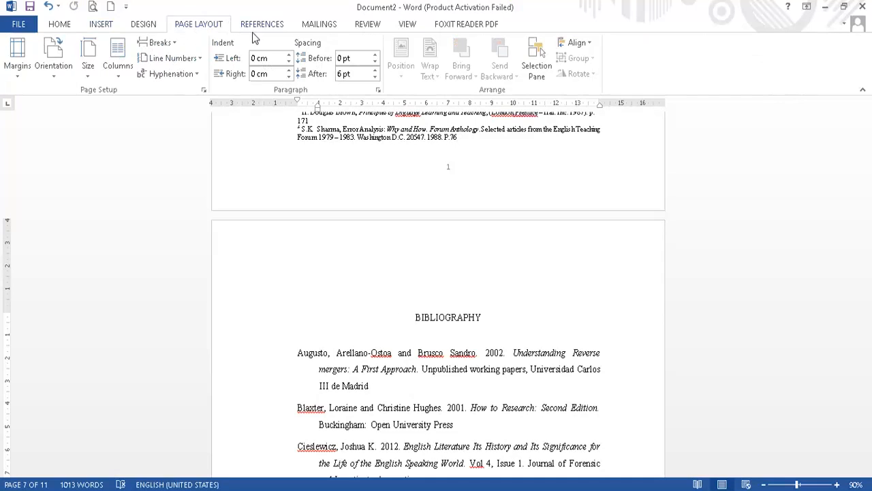
{"action": "left_click", "coordinate": [177, 42]}
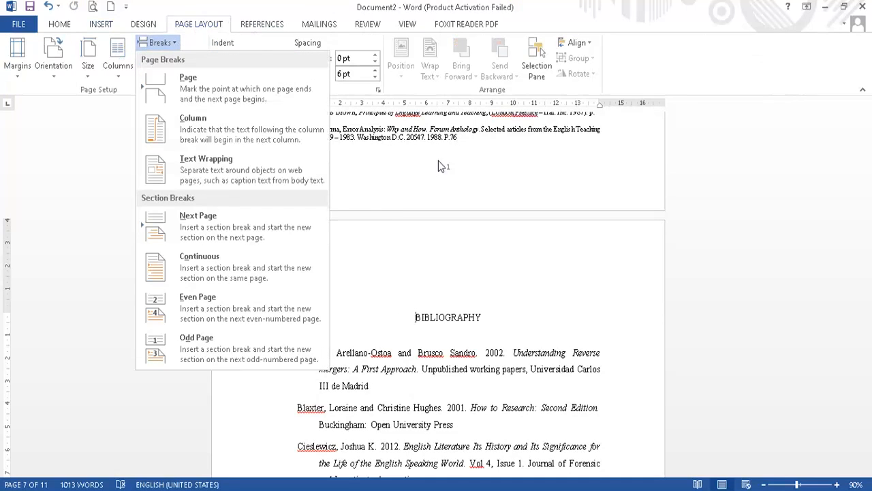
Insert a next-page section break before the BIBLIOGRAPHY heading and unlink the Section 3 footer from the previous section
{"action": "left_click", "coordinate": [203, 229]}
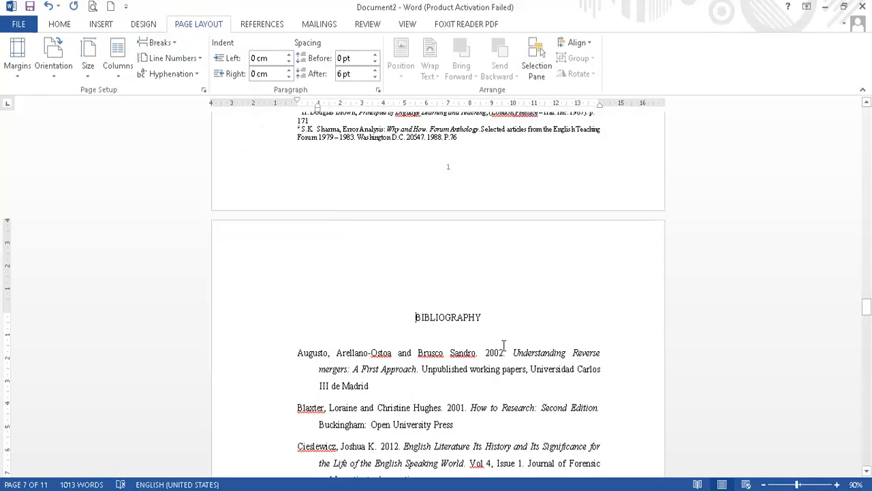
{"action": "double_click", "coordinate": [502, 256]}
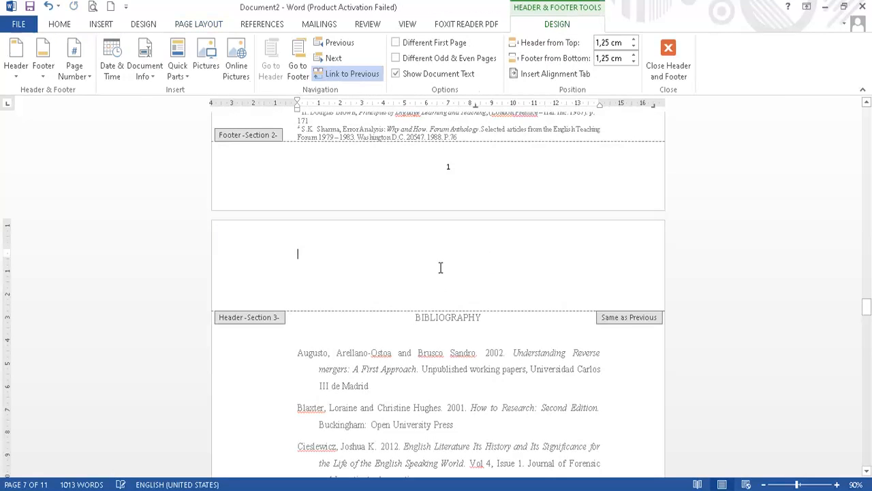
{"action": "scroll", "coordinate": [441, 268], "scroll_direction": "down", "scroll_amount": 8}
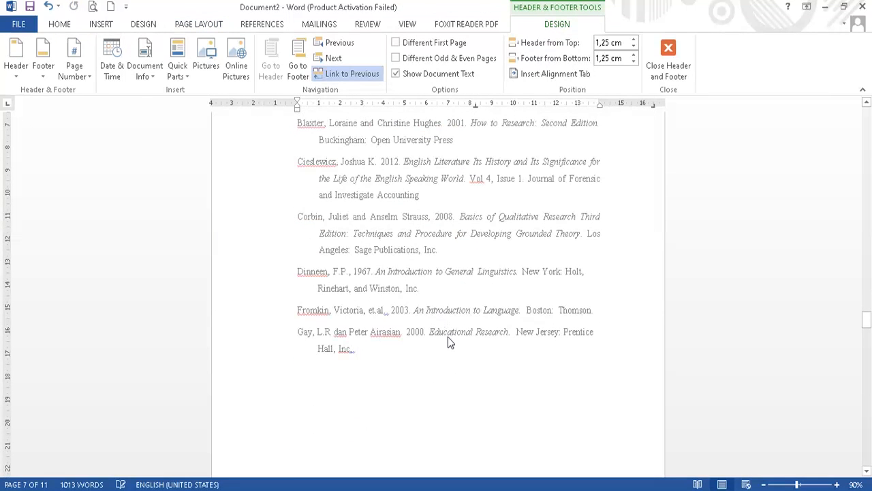
{"action": "scroll", "coordinate": [448, 337], "scroll_direction": "down", "scroll_amount": 6}
{"action": "left_click", "coordinate": [458, 288]}
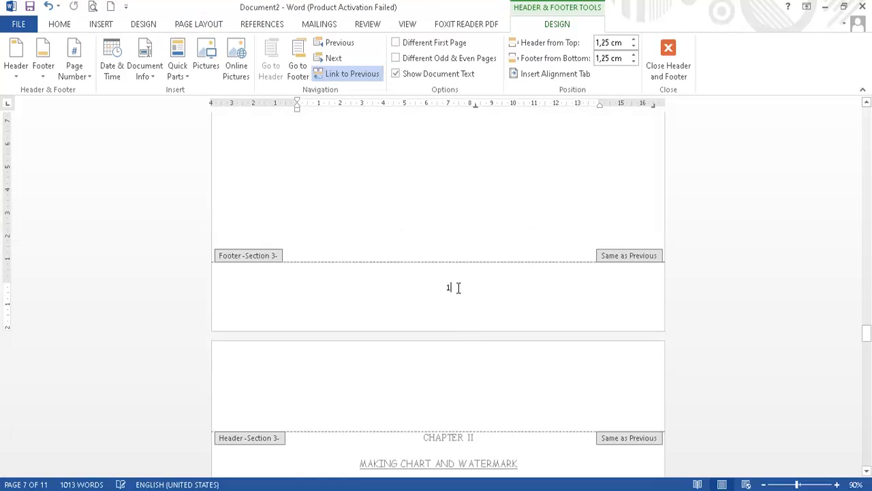
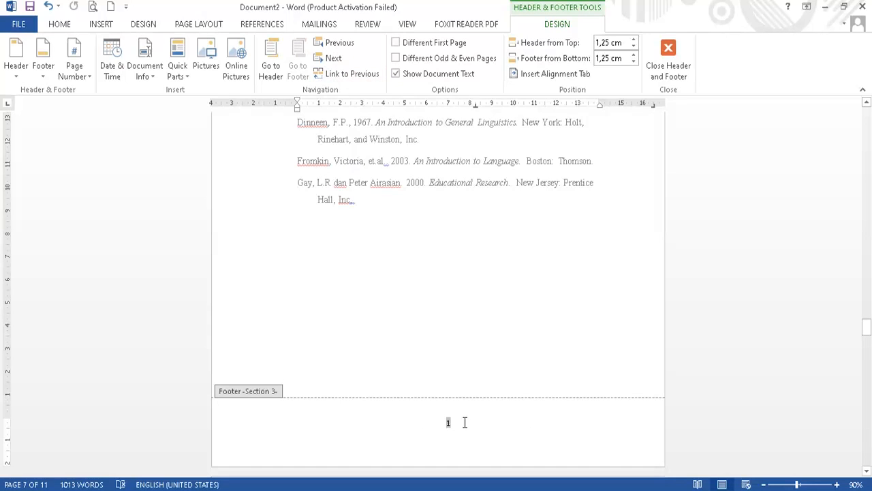
Delete the page number from the Section 3 footer on the bibliography page
{"action": "scroll", "coordinate": [480, 349], "scroll_direction": "up", "scroll_amount": 6}
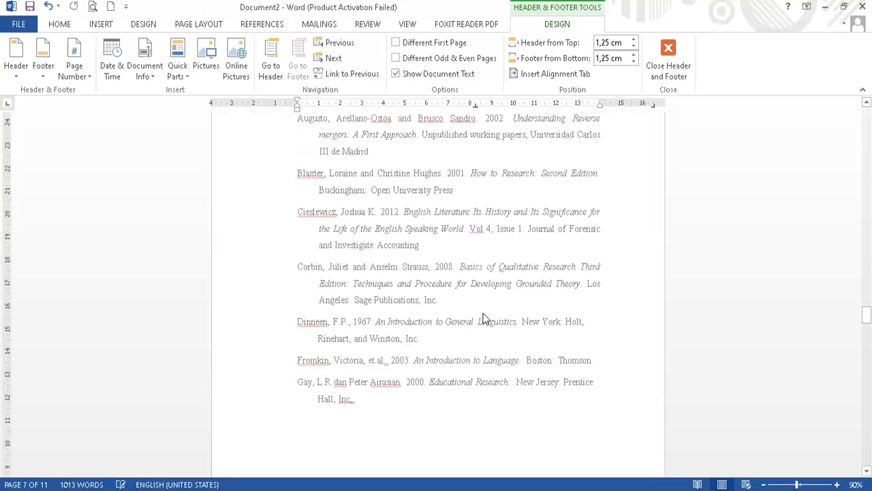
{"action": "scroll", "coordinate": [484, 316], "scroll_direction": "down", "scroll_amount": 8}
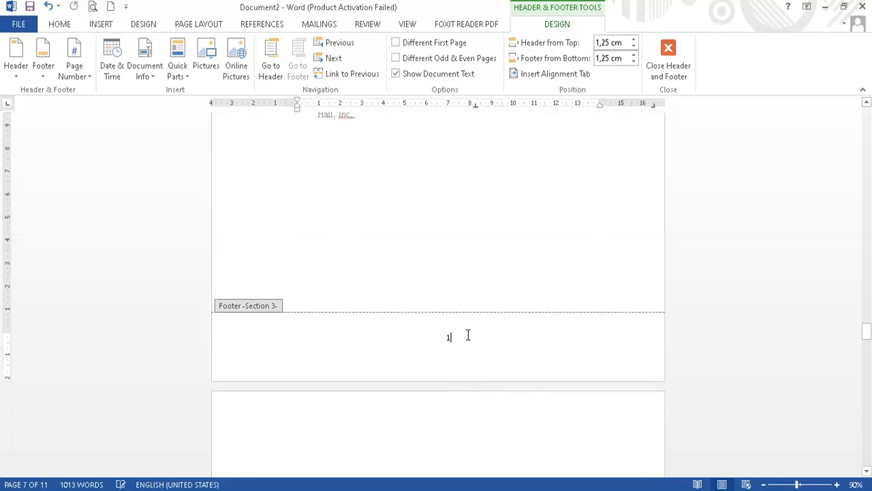
{"action": "key", "text": "Delete"}
Insert a top-of-page number in the Plain Number 3 style in the Section 3 header
{"action": "left_click", "coordinate": [108, 26]}
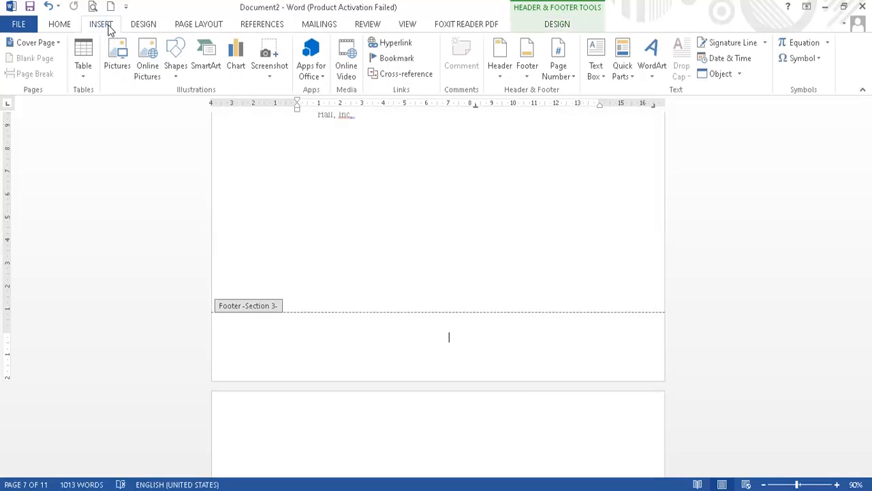
{"action": "left_click", "coordinate": [576, 75]}
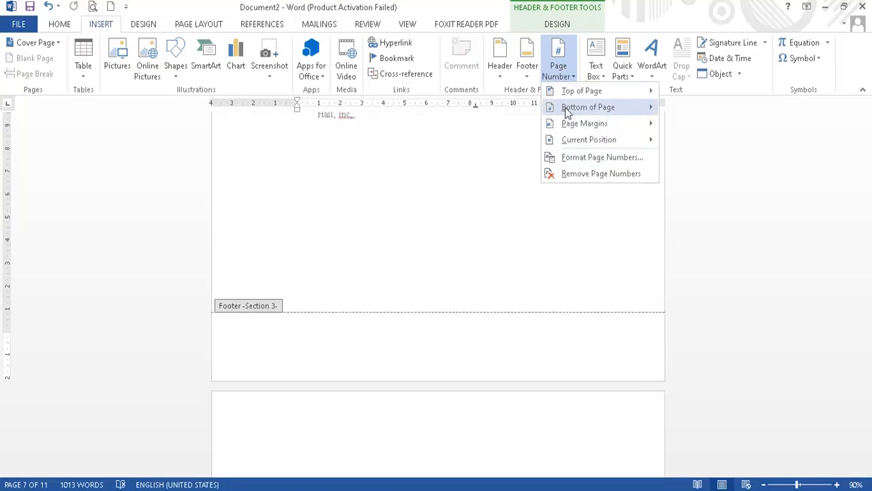
{"action": "mouse_move", "coordinate": [595, 111]}
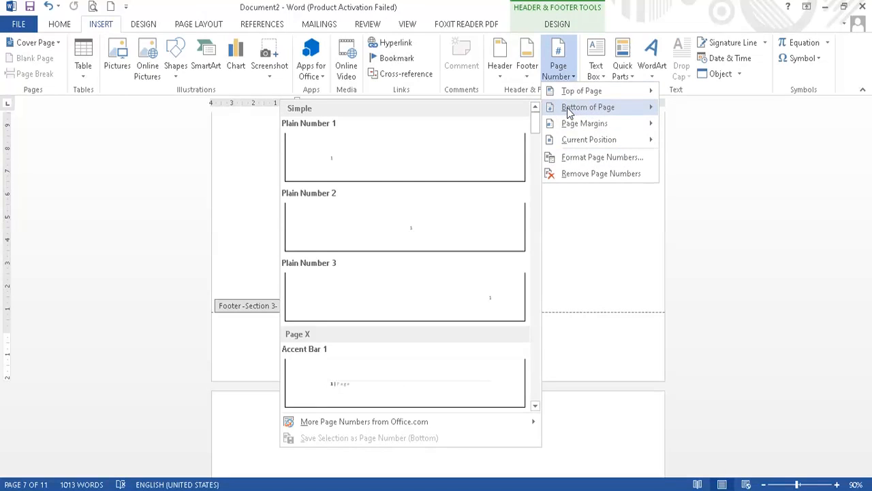
{"action": "mouse_move", "coordinate": [584, 94]}
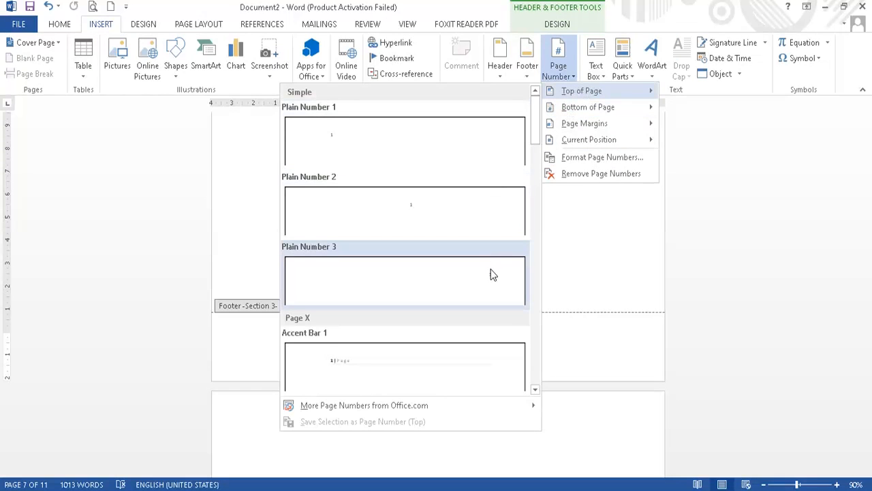
{"action": "left_click", "coordinate": [494, 276]}
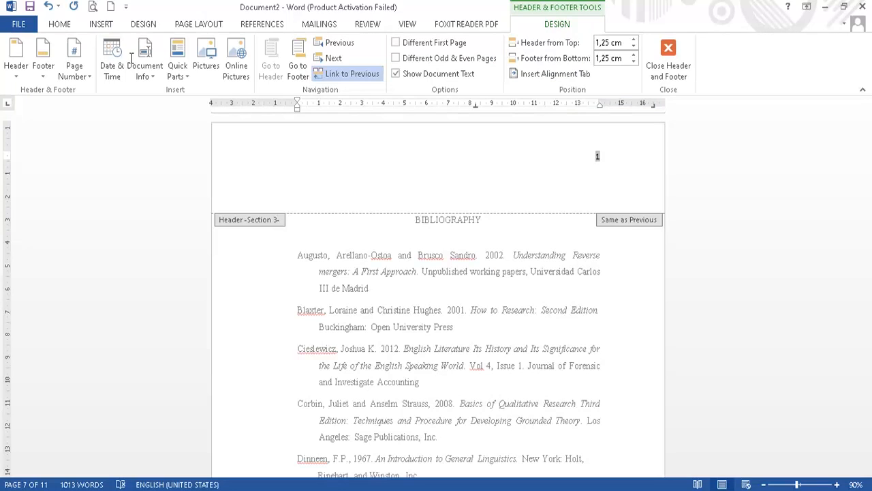
Set the Section 3 page numbering to start at 2
{"action": "left_click", "coordinate": [102, 25]}
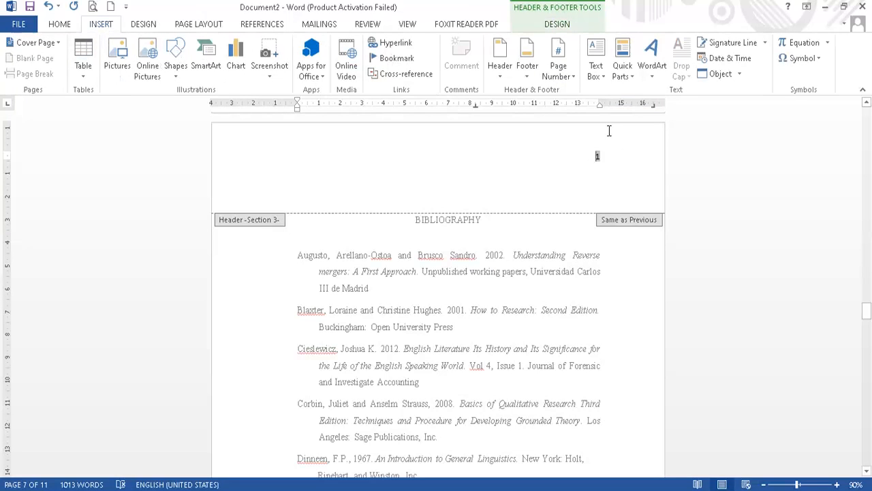
{"action": "left_click", "coordinate": [574, 77]}
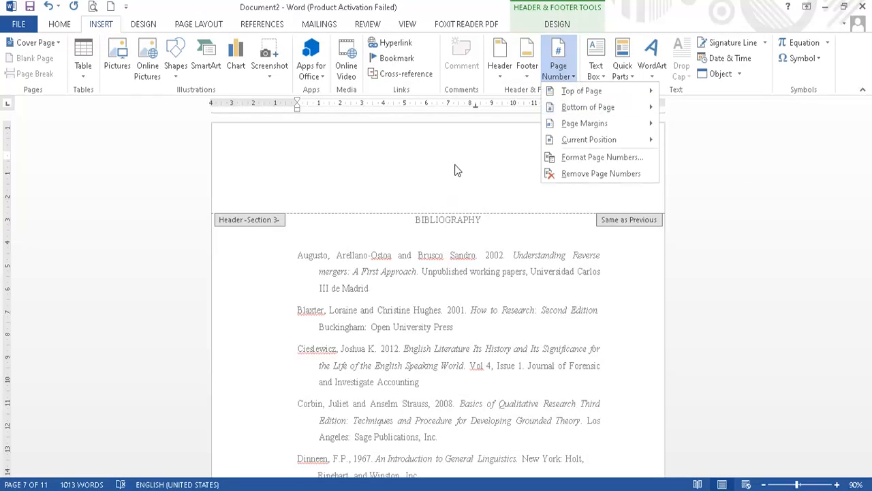
{"action": "left_click", "coordinate": [586, 157]}
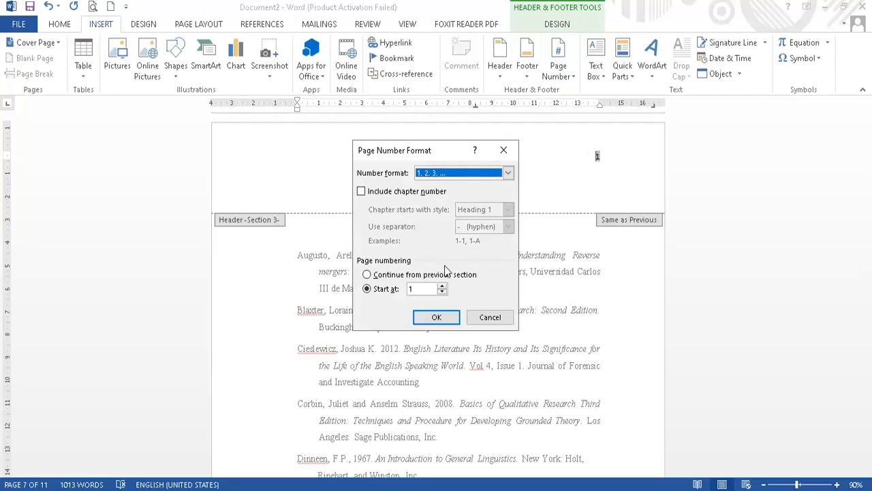
{"action": "left_click", "coordinate": [441, 291]}
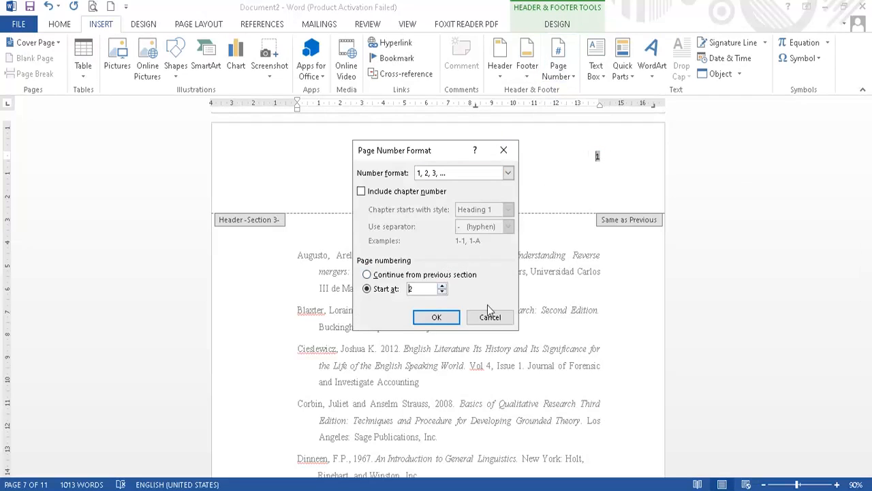
{"action": "left_click", "coordinate": [439, 319]}
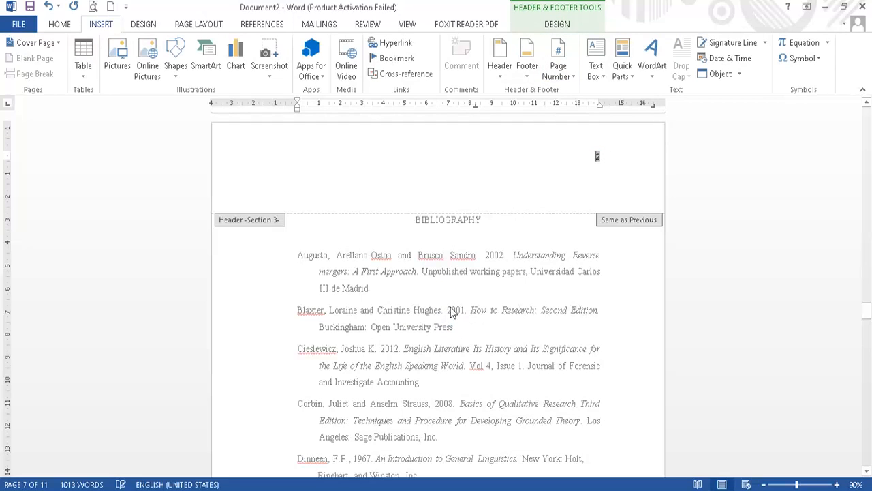
Unlink the Section 3 header and the Section 2 header on the CHAPTER I page from their previous sections
{"action": "left_click", "coordinate": [561, 25]}
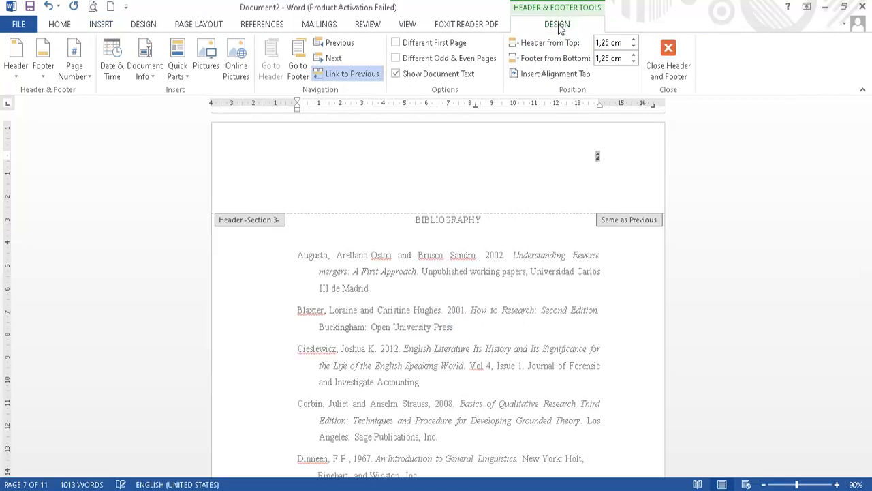
{"action": "left_click", "coordinate": [342, 75]}
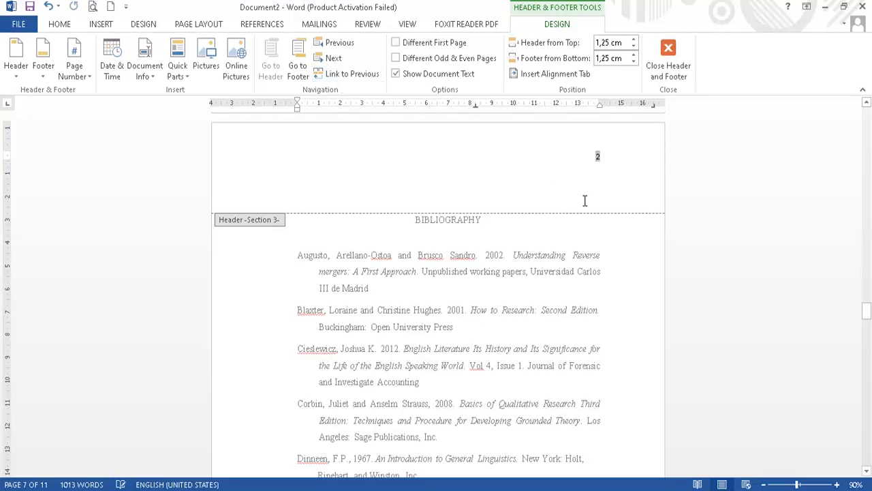
{"action": "scroll", "coordinate": [590, 200], "scroll_direction": "up", "scroll_amount": 8}
{"action": "scroll", "coordinate": [594, 195], "scroll_direction": "up", "scroll_amount": 8}
{"action": "scroll", "coordinate": [597, 184], "scroll_direction": "up", "scroll_amount": 3}
{"action": "left_click", "coordinate": [602, 121]}
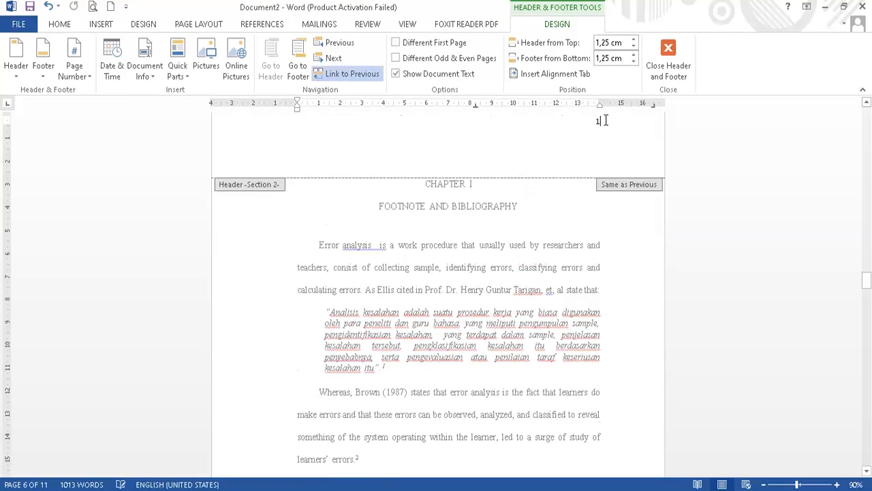
{"action": "left_click", "coordinate": [351, 74]}
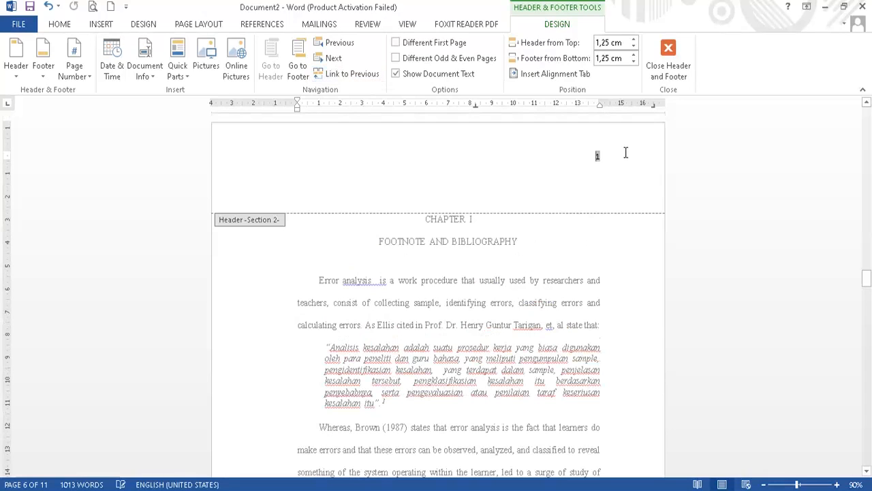
Delete the page numbers from the Section 2 header and the Section 1 header, keeping the footer numbers
{"action": "key", "text": "shift+Left"}
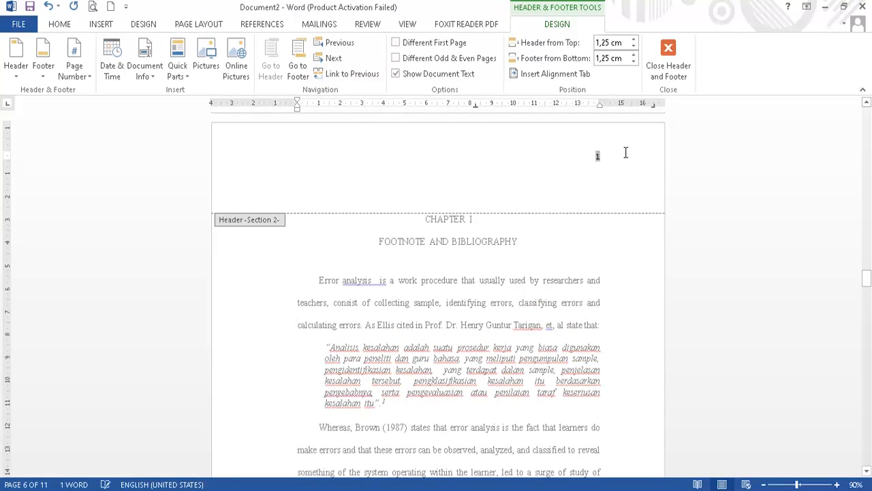
{"action": "key", "text": "Delete"}
{"action": "scroll", "coordinate": [628, 200], "scroll_direction": "up", "scroll_amount": 10}
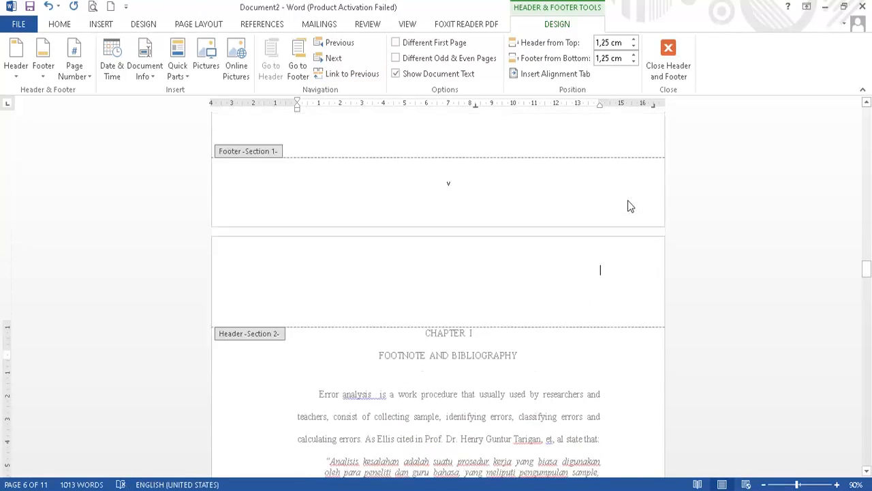
{"action": "scroll", "coordinate": [627, 203], "scroll_direction": "up", "scroll_amount": 10}
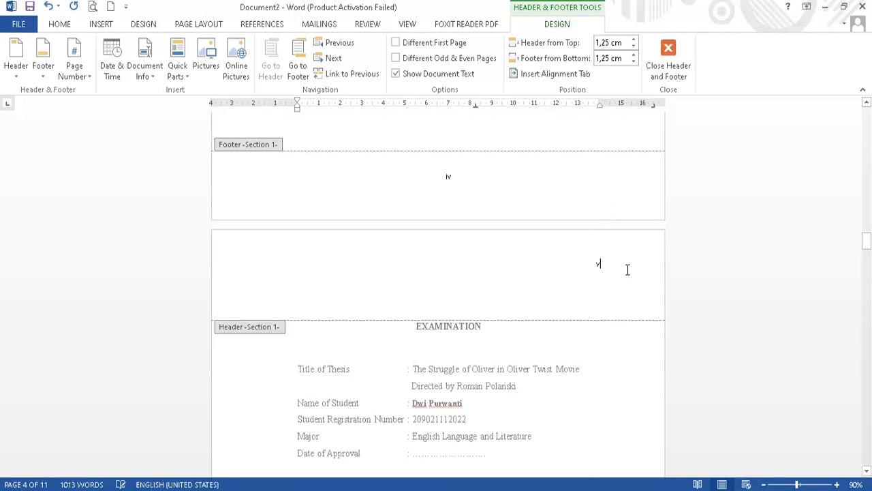
{"action": "left_click", "coordinate": [622, 266]}
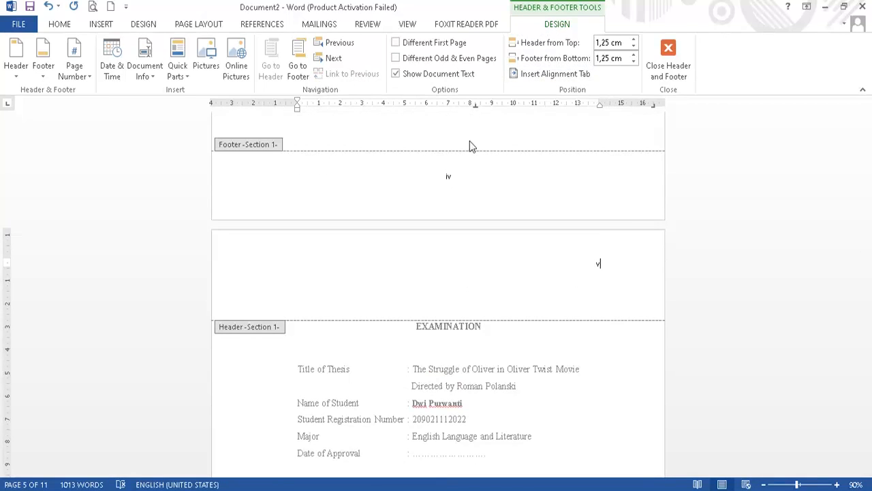
{"action": "key", "text": "BackSpace"}
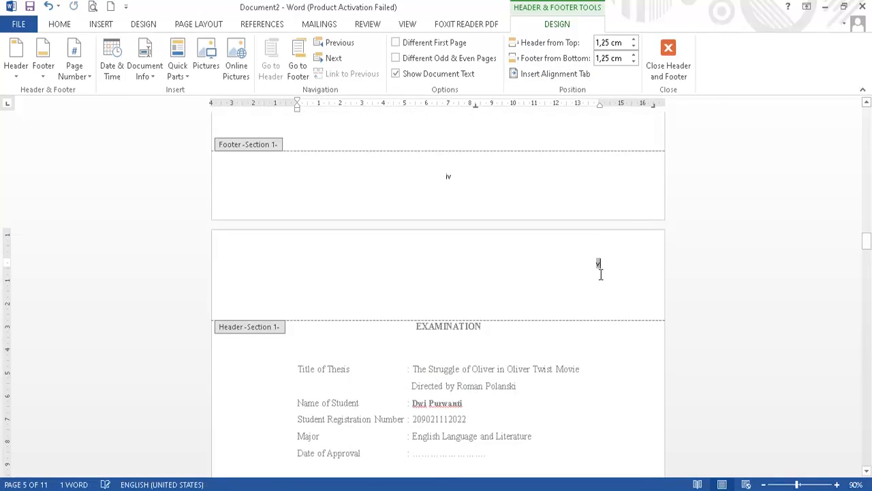
Review the header and footer page numbers from the ABSTRACT page through the first page of CHAPTER II
{"action": "scroll", "coordinate": [601, 274], "scroll_direction": "up", "scroll_amount": 5}
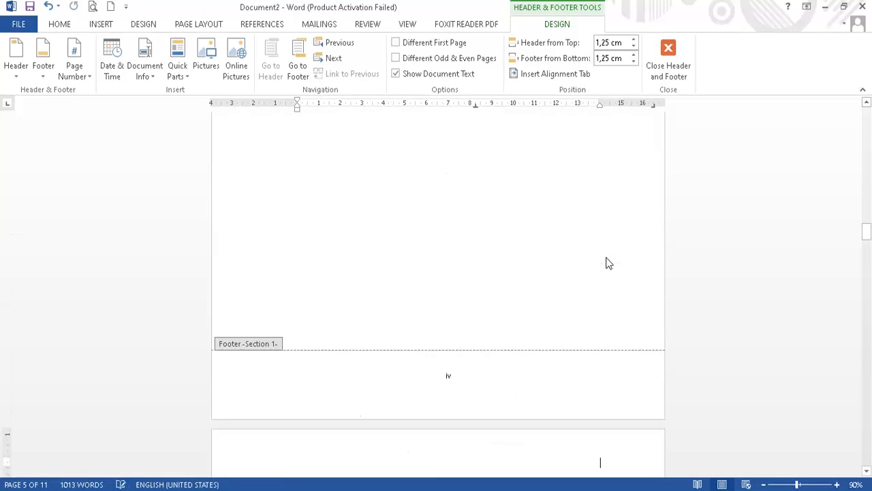
{"action": "scroll", "coordinate": [608, 259], "scroll_direction": "up", "scroll_amount": 5}
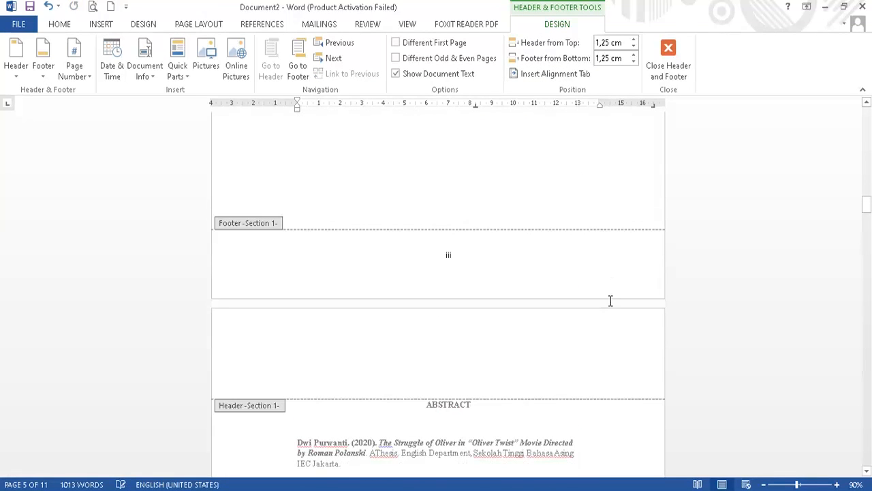
{"action": "scroll", "coordinate": [492, 275], "scroll_direction": "down", "scroll_amount": 10}
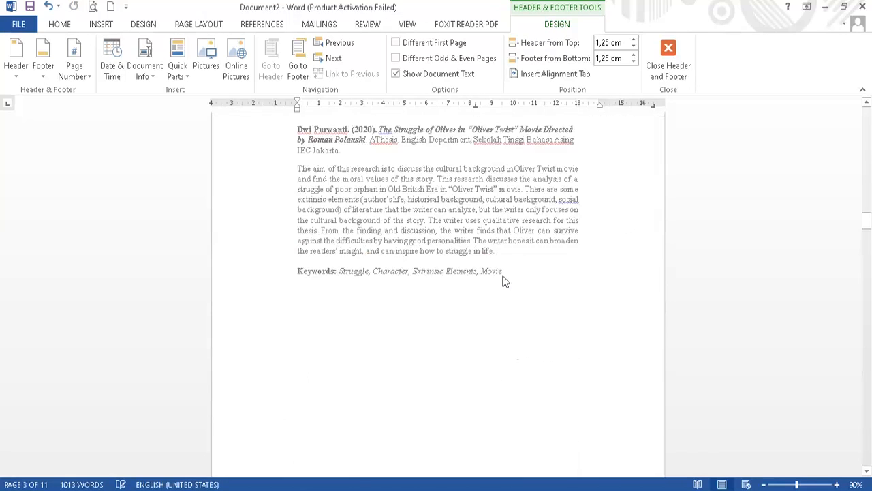
{"action": "scroll", "coordinate": [506, 280], "scroll_direction": "down", "scroll_amount": 12}
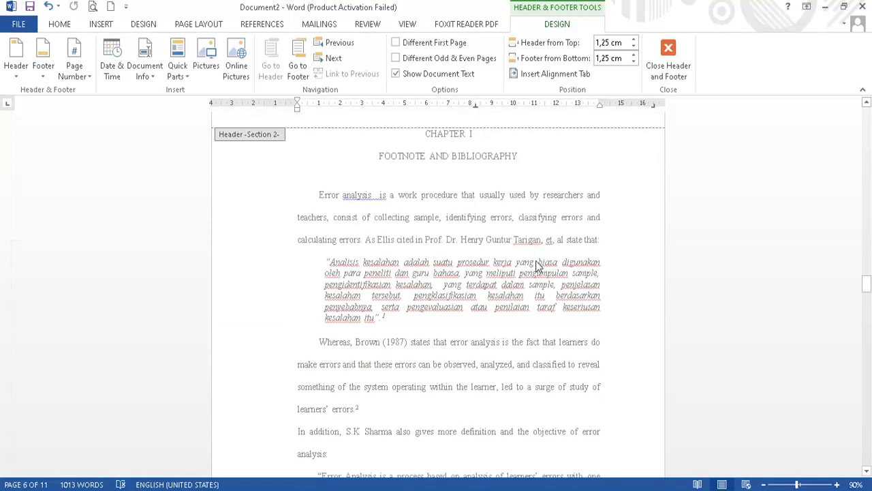
{"action": "scroll", "coordinate": [536, 268], "scroll_direction": "down", "scroll_amount": 5}
{"action": "scroll", "coordinate": [536, 271], "scroll_direction": "down", "scroll_amount": 3}
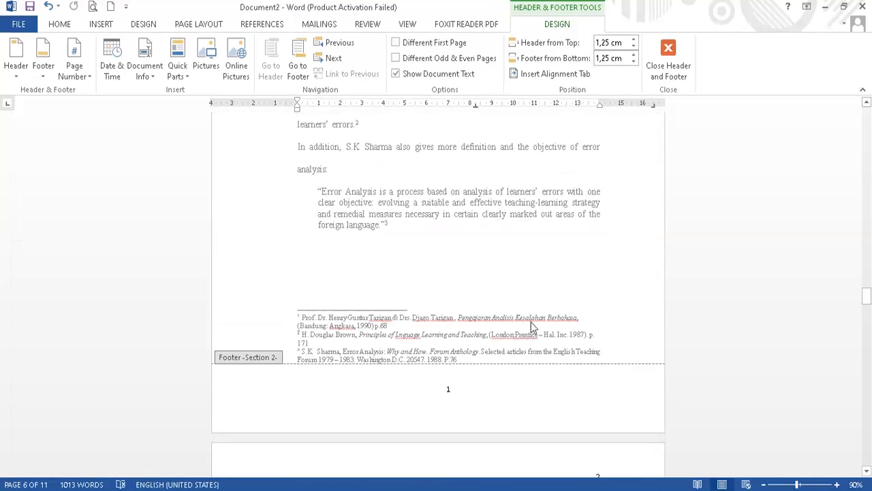
{"action": "scroll", "coordinate": [533, 326], "scroll_direction": "down", "scroll_amount": 3}
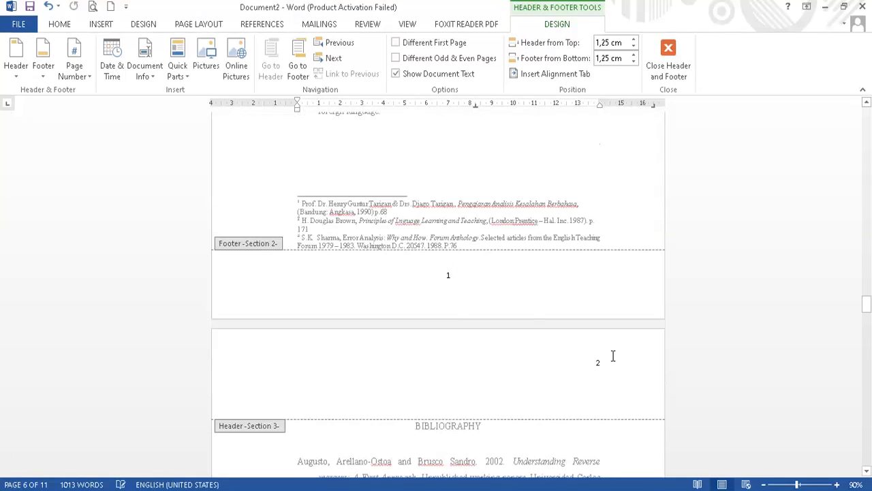
{"action": "scroll", "coordinate": [613, 356], "scroll_direction": "down", "scroll_amount": 10}
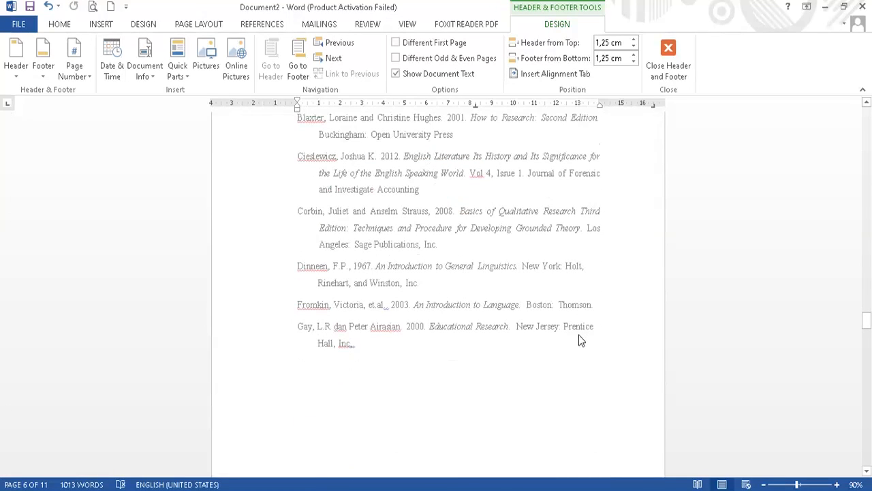
{"action": "scroll", "coordinate": [485, 380], "scroll_direction": "down", "scroll_amount": 8}
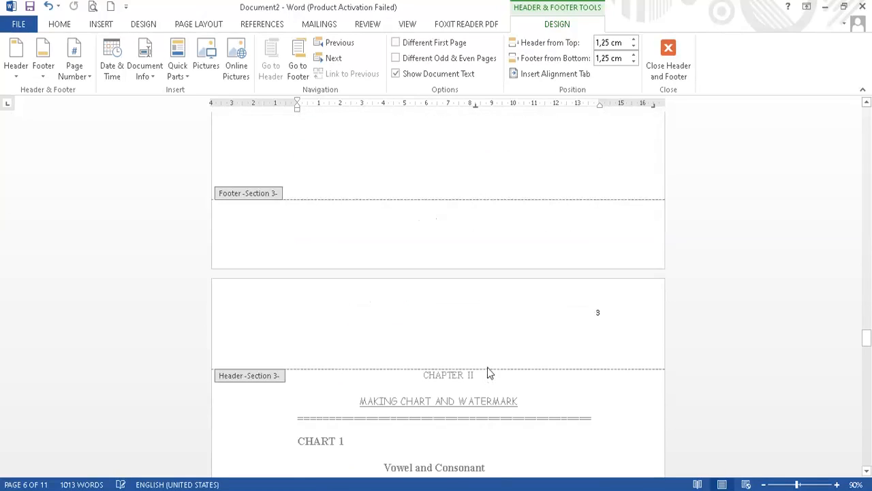
{"action": "scroll", "coordinate": [488, 374], "scroll_direction": "down", "scroll_amount": 3}
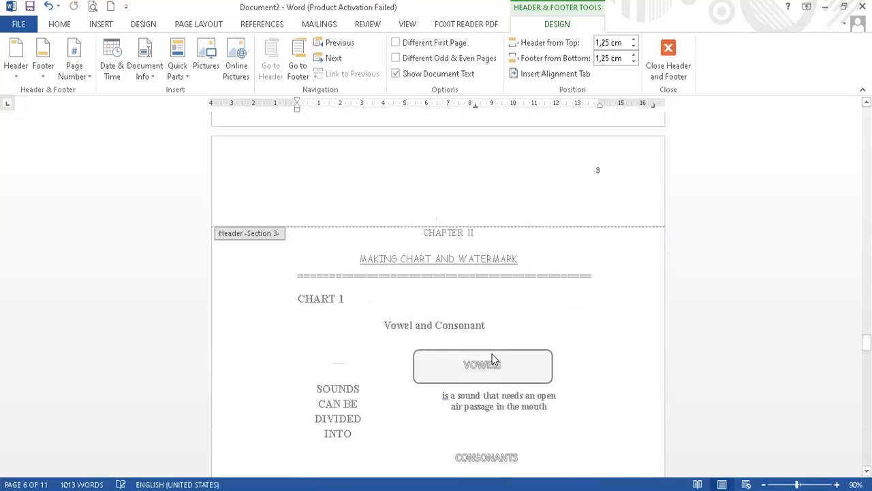
{"action": "left_click", "coordinate": [604, 170]}
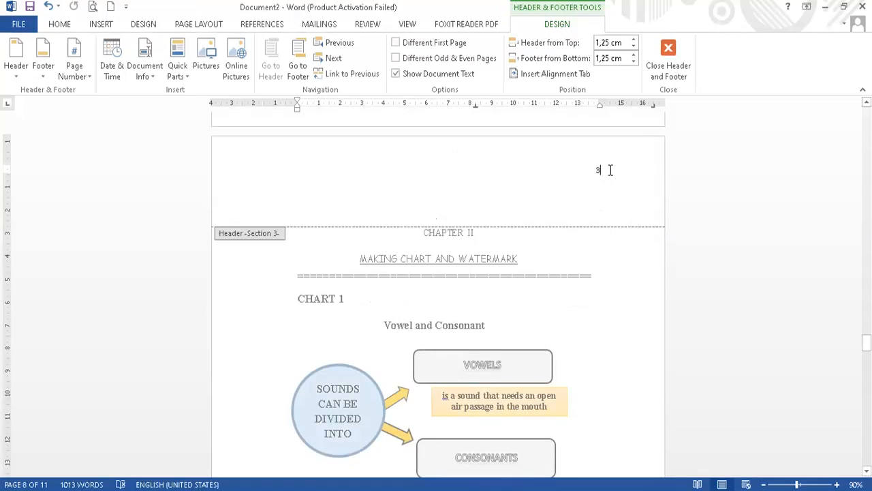
{"action": "double_click", "coordinate": [610, 170]}
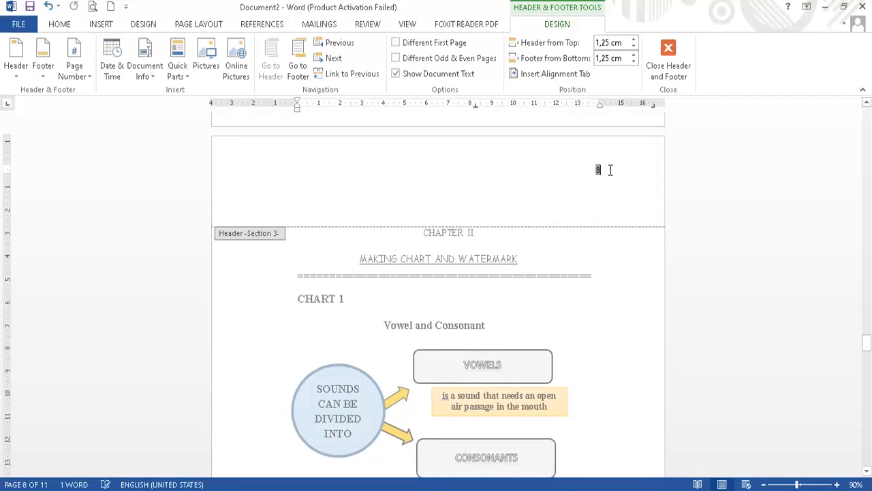
{"action": "key", "text": "Delete"}
{"action": "scroll", "coordinate": [610, 172], "scroll_direction": "up", "scroll_amount": 10}
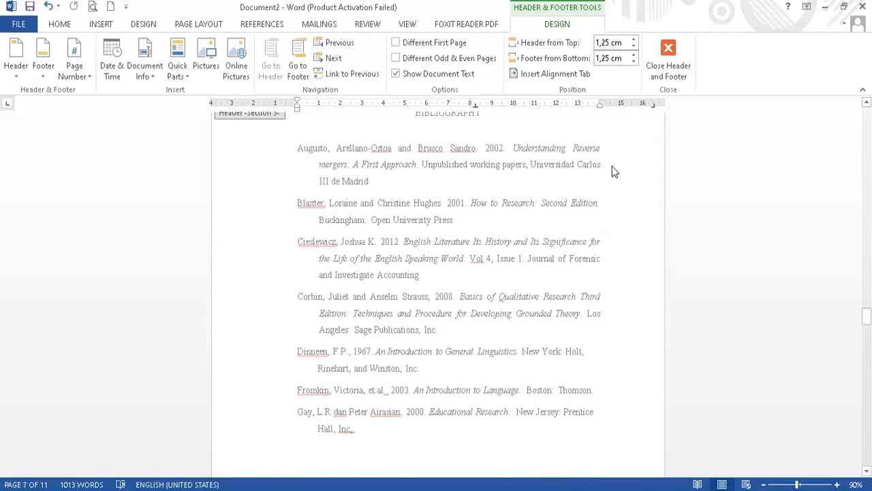
{"action": "scroll", "coordinate": [612, 172], "scroll_direction": "up", "scroll_amount": 3}
{"action": "scroll", "coordinate": [624, 177], "scroll_direction": "up", "scroll_amount": 3}
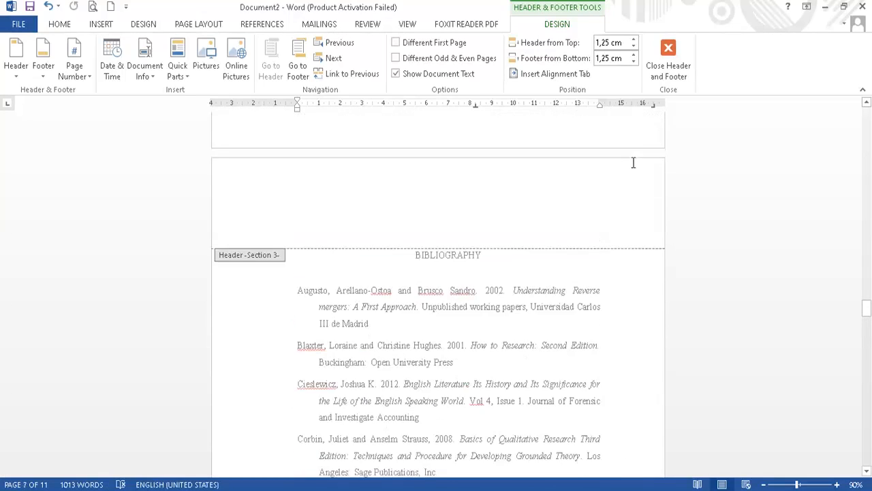
{"action": "left_click", "coordinate": [629, 245]}
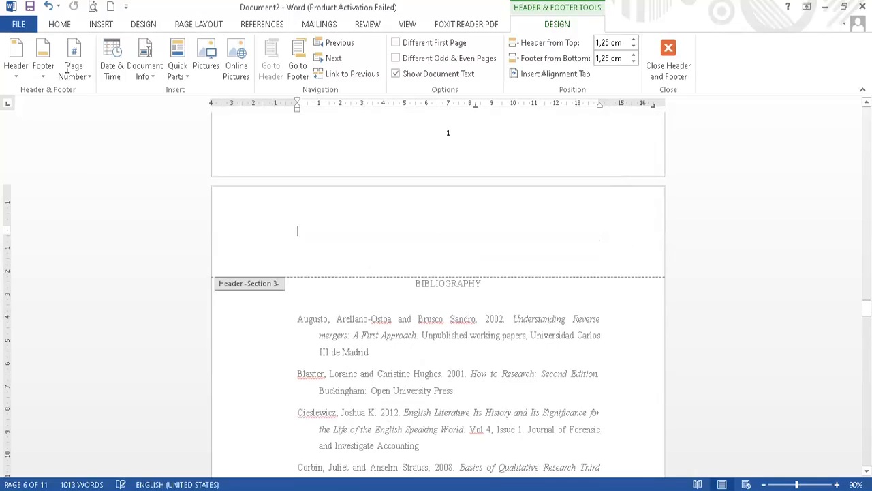
{"action": "left_click", "coordinate": [49, 7]}
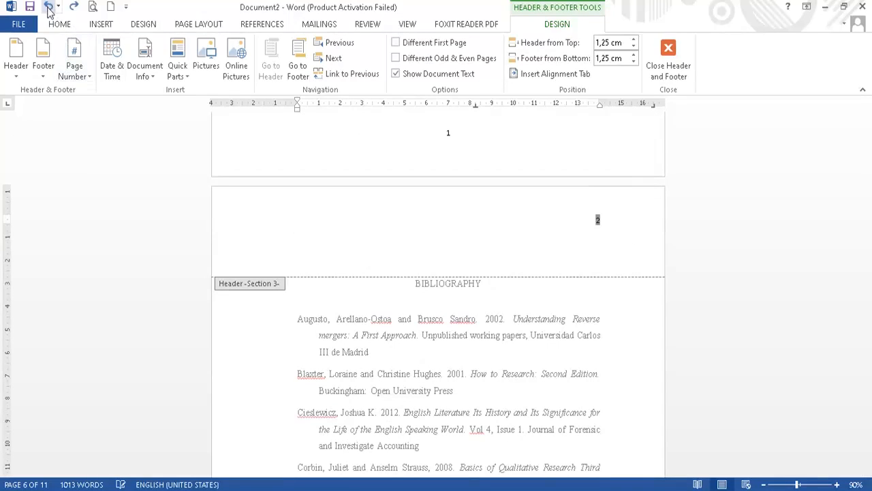
{"action": "left_click", "coordinate": [608, 219]}
Leave header editing and insert a Next Page section break directly before the CHAPTER II heading
{"action": "scroll", "coordinate": [622, 241], "scroll_direction": "down", "scroll_amount": 10}
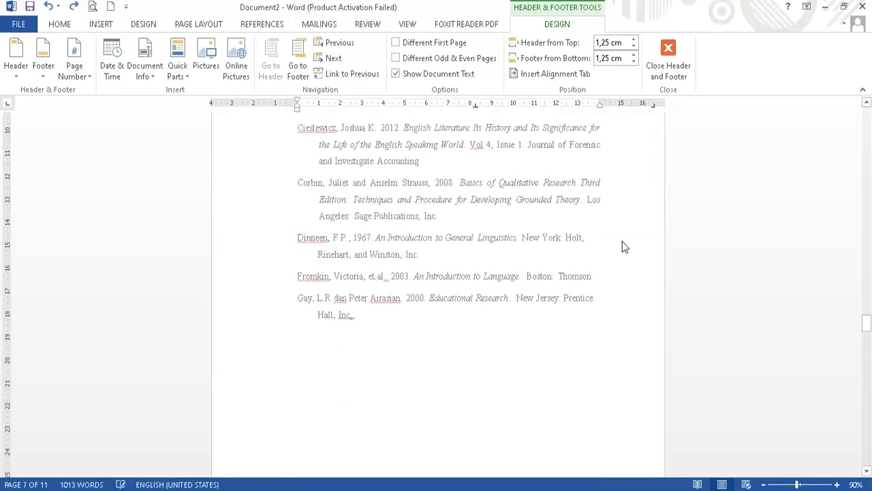
{"action": "scroll", "coordinate": [622, 256], "scroll_direction": "down", "scroll_amount": 5}
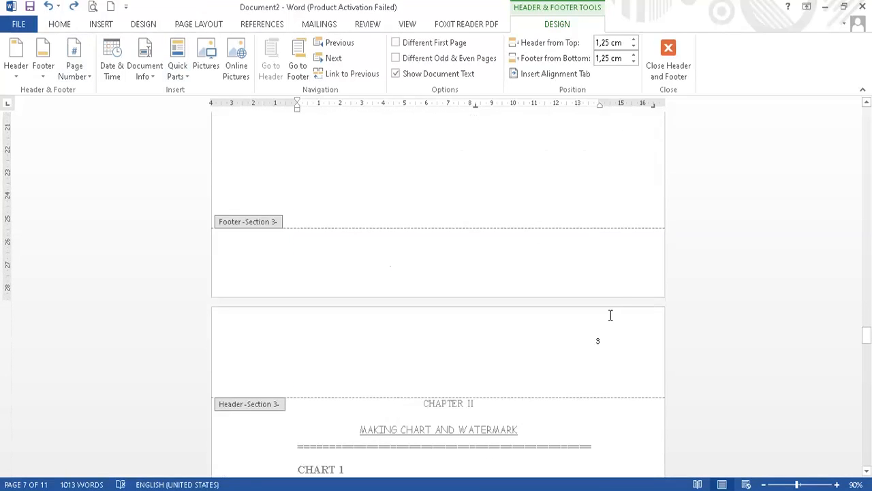
{"action": "left_click", "coordinate": [605, 342]}
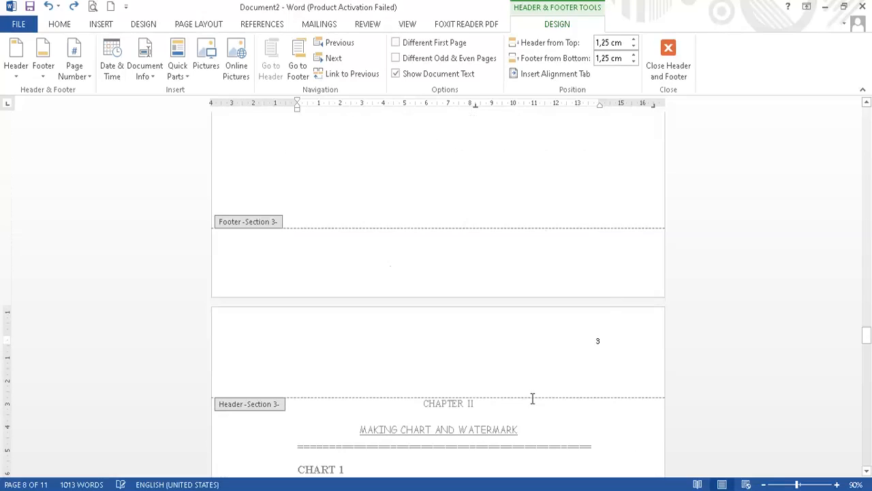
{"action": "double_click", "coordinate": [576, 413]}
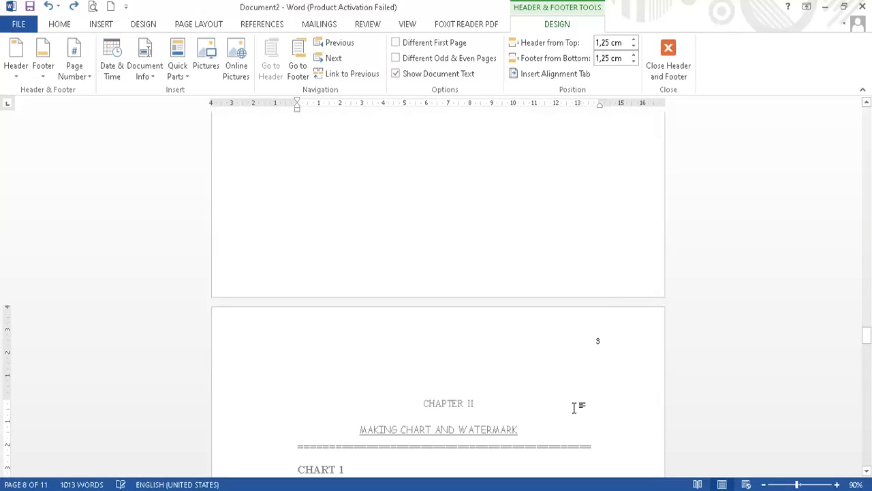
{"action": "left_click", "coordinate": [423, 404]}
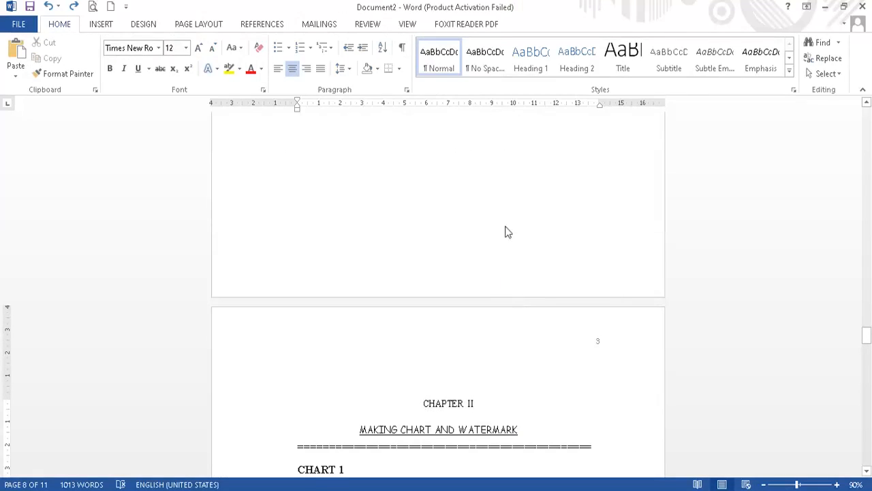
{"action": "left_click", "coordinate": [199, 26]}
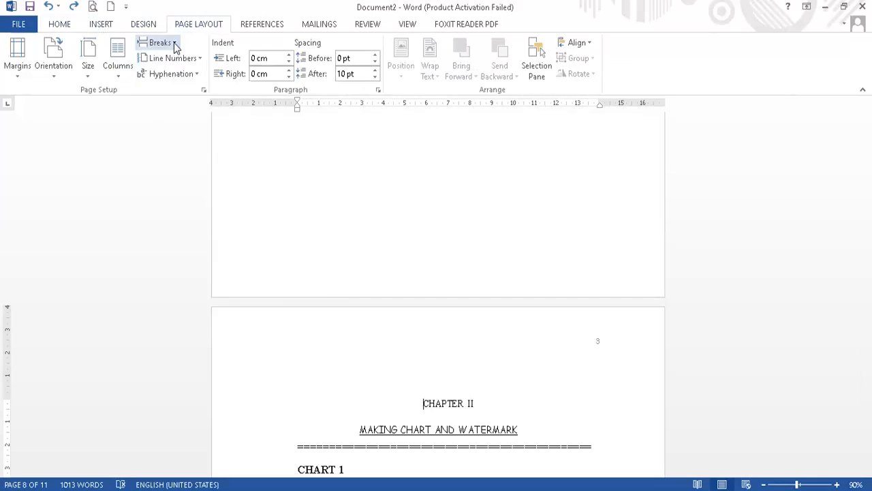
{"action": "left_click", "coordinate": [174, 43]}
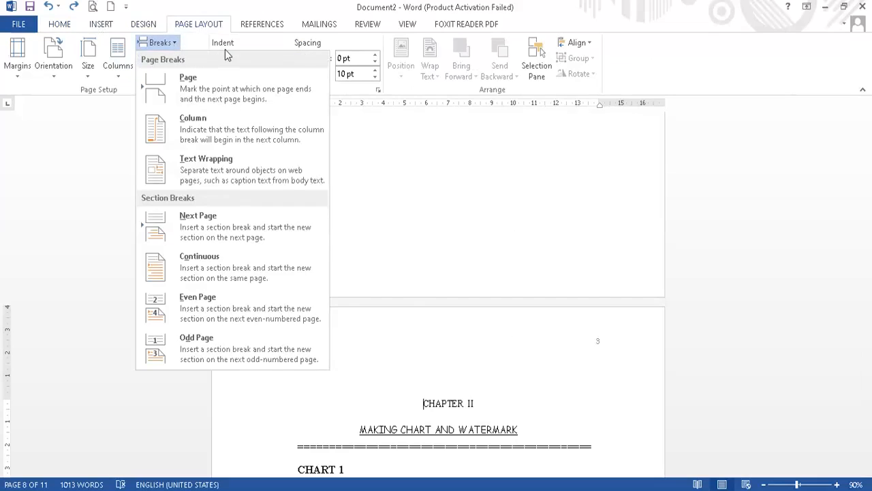
{"action": "left_click", "coordinate": [190, 217]}
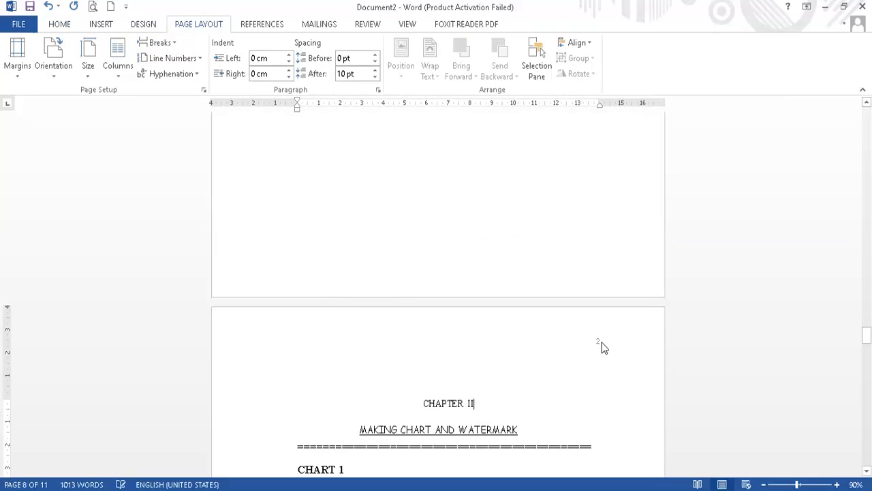
Unlink the Section 4 header on the CHAPTER II page from the previous section, delete its page number, and check the bibliography header
{"action": "double_click", "coordinate": [601, 342]}
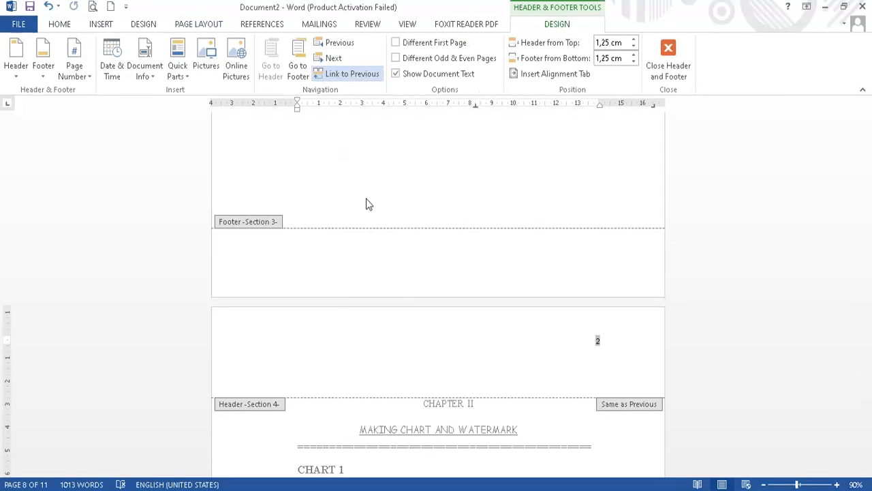
{"action": "scroll", "coordinate": [366, 200], "scroll_direction": "down", "scroll_amount": 5}
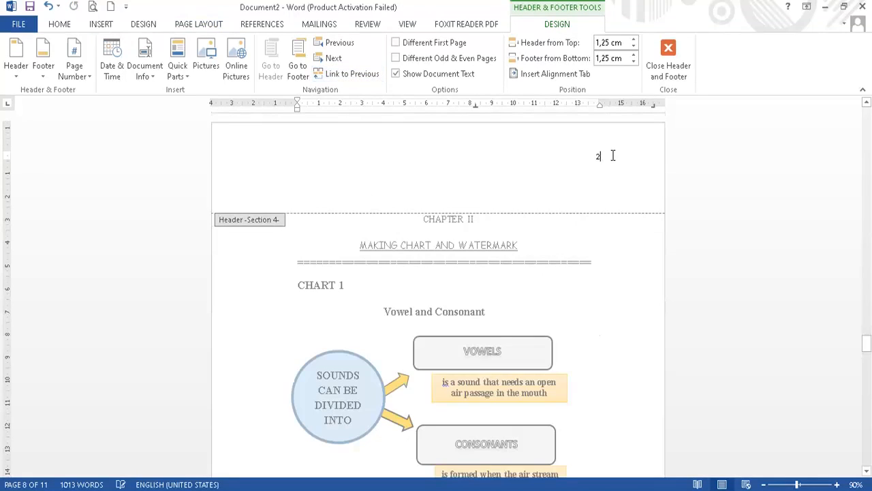
{"action": "double_click", "coordinate": [613, 156]}
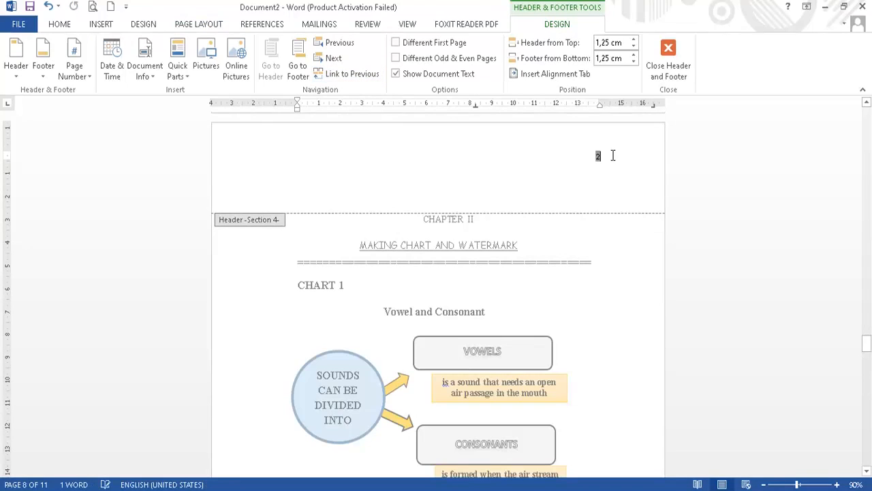
{"action": "key", "text": "BackSpace"}
{"action": "scroll", "coordinate": [621, 173], "scroll_direction": "up", "scroll_amount": 5}
{"action": "scroll", "coordinate": [627, 173], "scroll_direction": "up", "scroll_amount": 12}
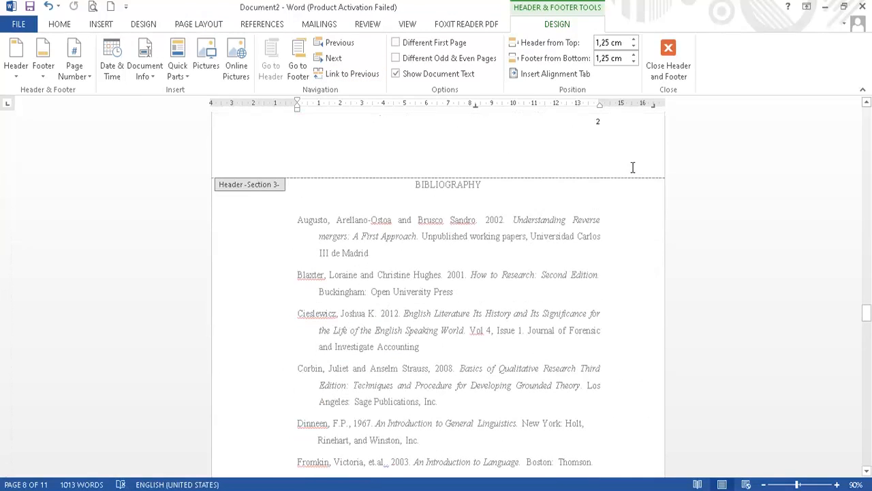
{"action": "scroll", "coordinate": [610, 174], "scroll_direction": "down", "scroll_amount": 12}
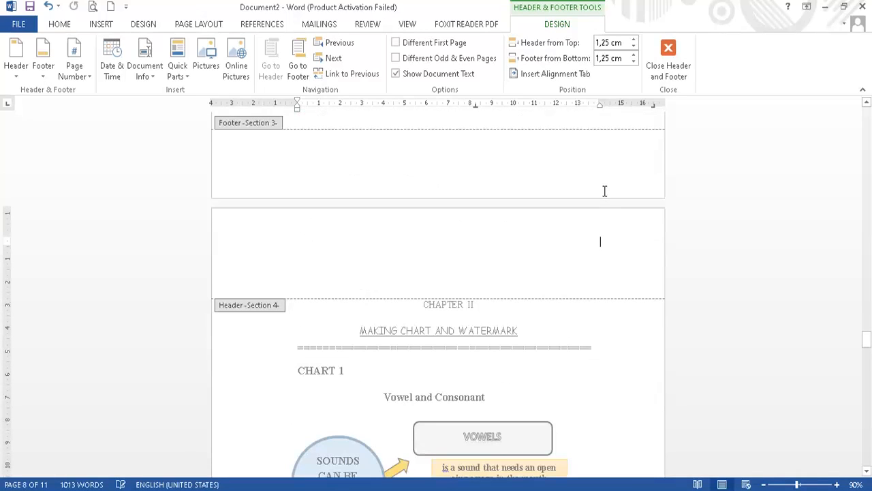
Insert a Plain Number 2 page number at the bottom of the first CHAPTER II page and unlink the Section 4 footer from the previous section
{"action": "scroll", "coordinate": [498, 292], "scroll_direction": "down", "scroll_amount": 3}
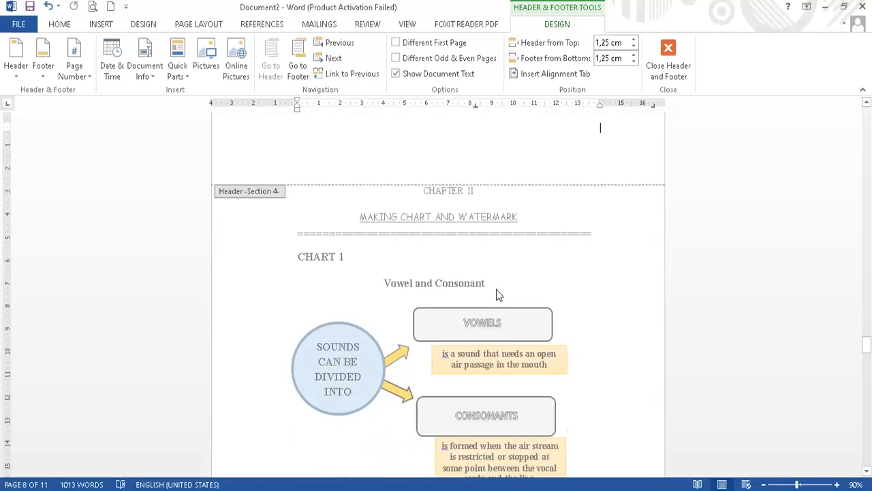
{"action": "scroll", "coordinate": [491, 306], "scroll_direction": "down", "scroll_amount": 5}
{"action": "scroll", "coordinate": [470, 300], "scroll_direction": "down", "scroll_amount": 9}
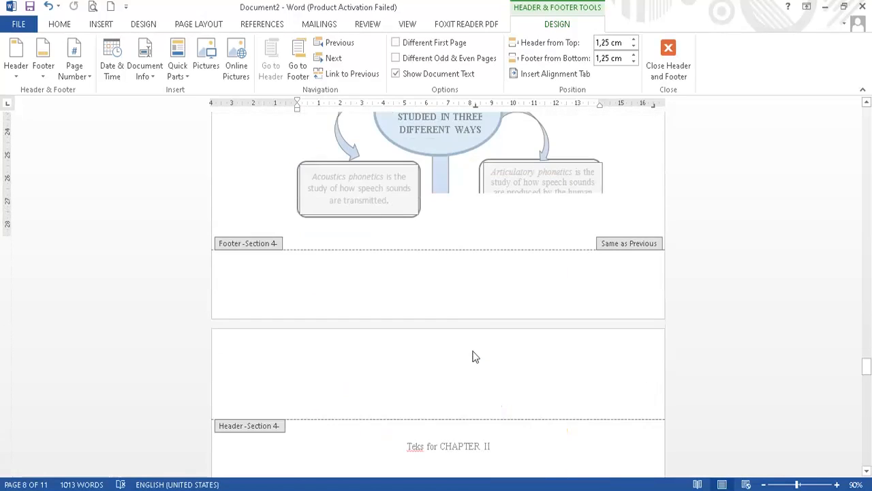
{"action": "scroll", "coordinate": [467, 282], "scroll_direction": "down", "scroll_amount": 2}
{"action": "scroll", "coordinate": [481, 242], "scroll_direction": "up", "scroll_amount": 2}
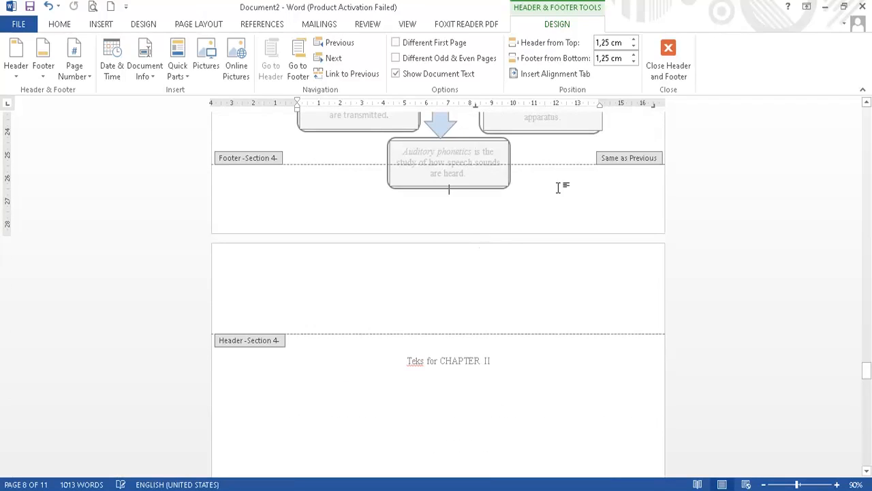
{"action": "left_click", "coordinate": [557, 186]}
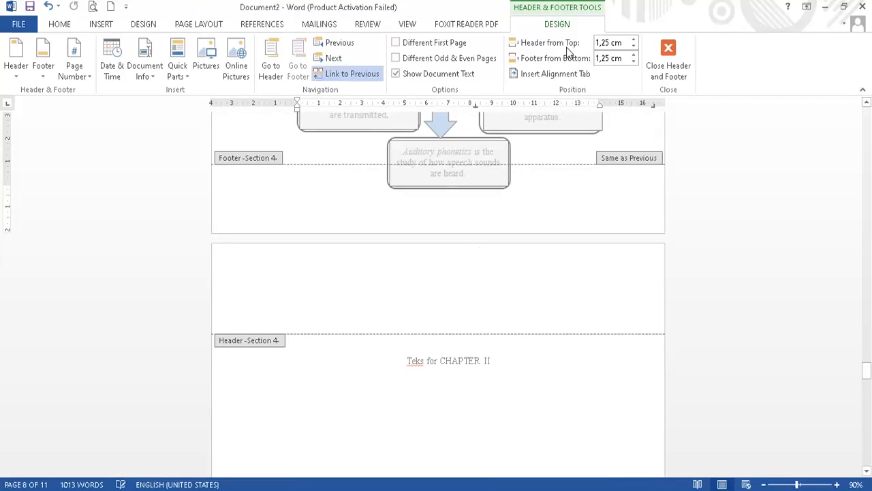
{"action": "left_click", "coordinate": [102, 24]}
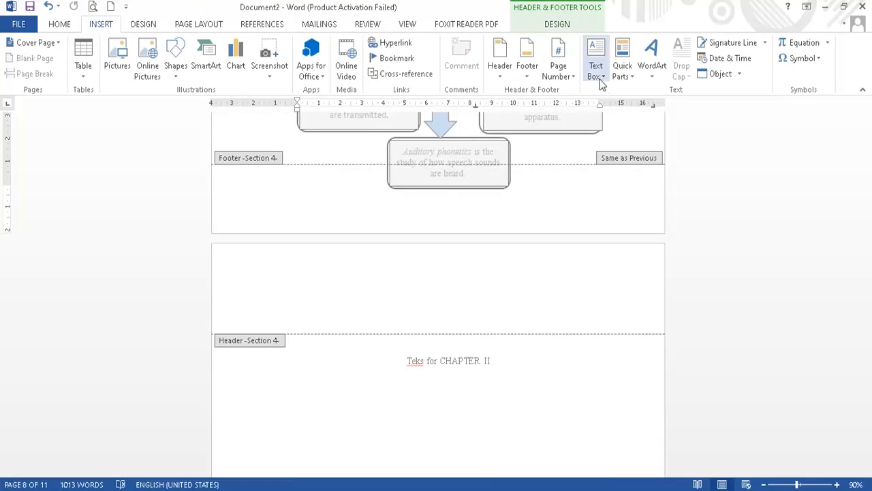
{"action": "left_click", "coordinate": [563, 73]}
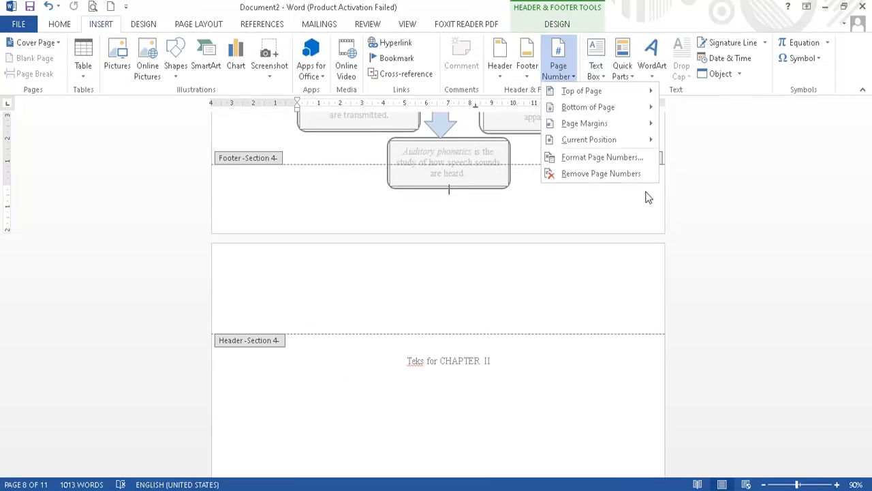
{"action": "mouse_move", "coordinate": [584, 108]}
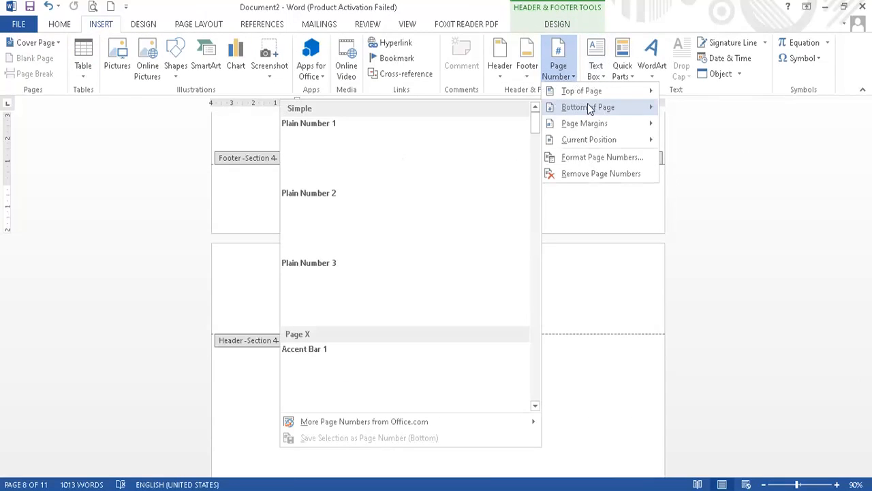
{"action": "left_click", "coordinate": [411, 227]}
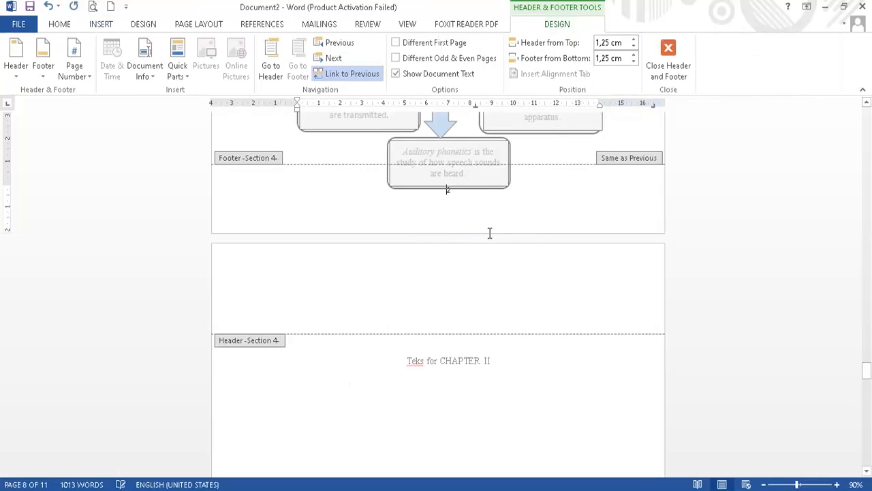
{"action": "left_click", "coordinate": [349, 75]}
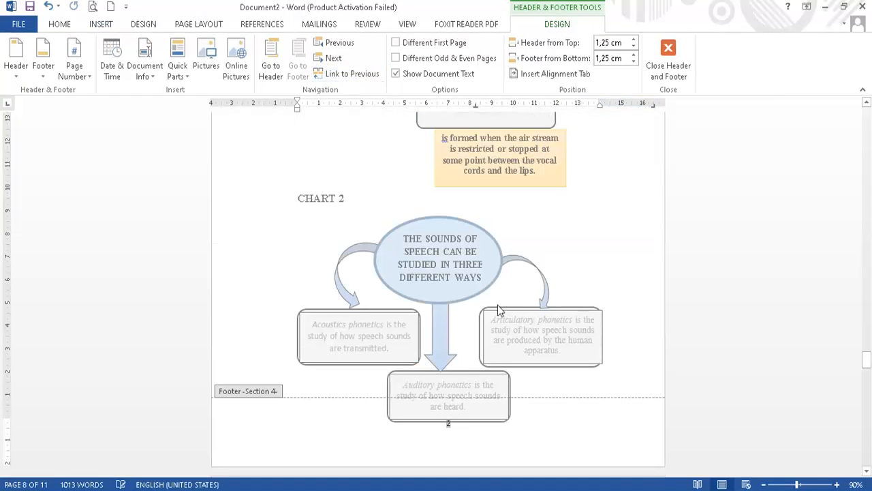
Set the Section 4 page numbering to start at 3
{"action": "left_click", "coordinate": [106, 27]}
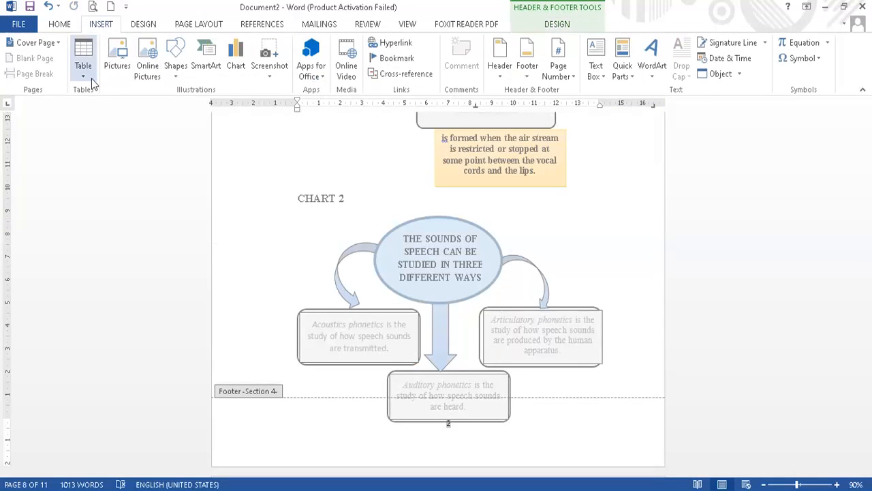
{"action": "left_click", "coordinate": [573, 80]}
{"action": "mouse_move", "coordinate": [580, 95]}
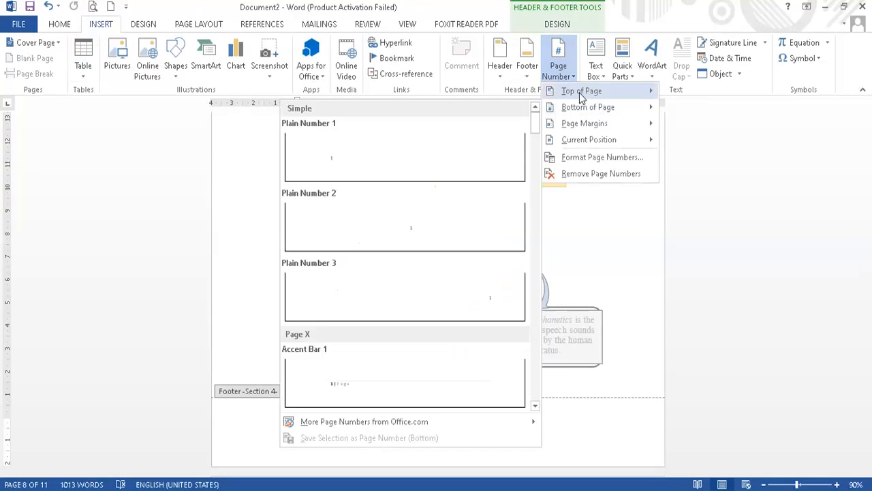
{"action": "left_click", "coordinate": [580, 158]}
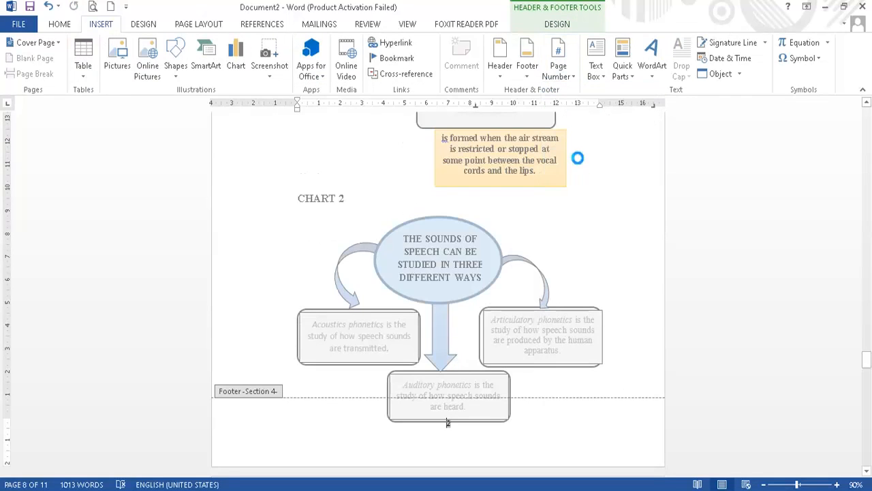
{"action": "left_click", "coordinate": [443, 287]}
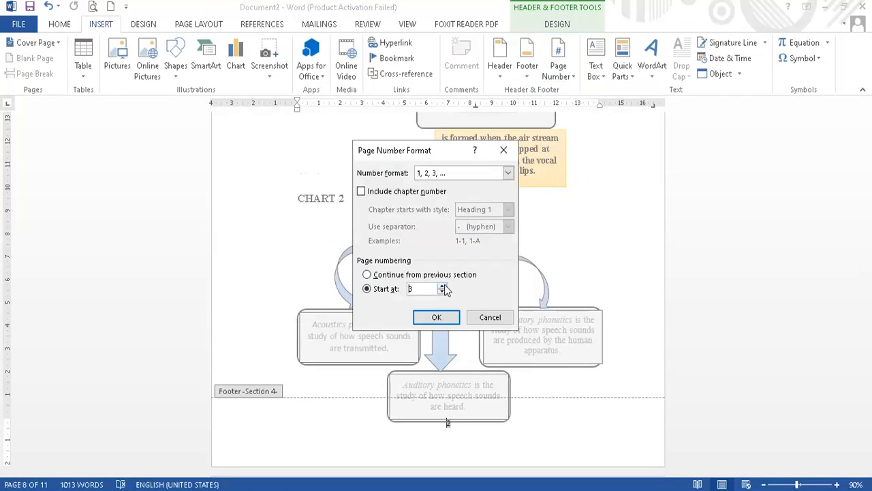
{"action": "left_click", "coordinate": [438, 316]}
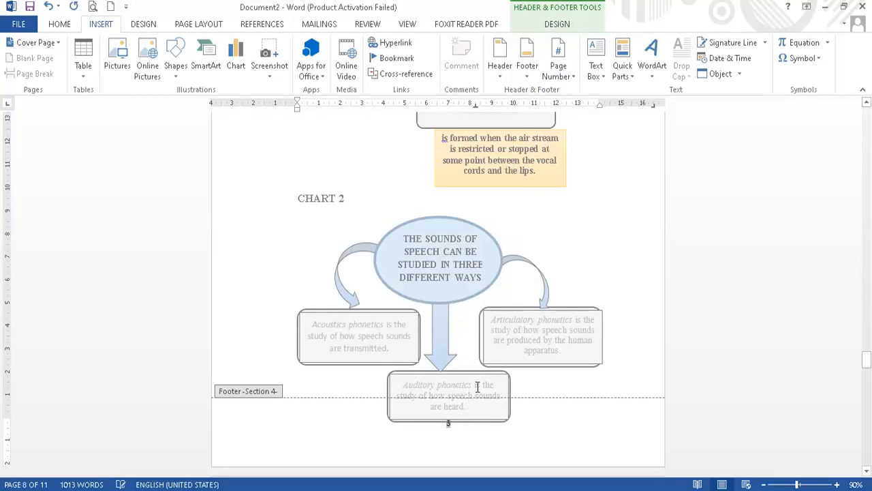
{"action": "scroll", "coordinate": [478, 368], "scroll_direction": "down", "scroll_amount": 3}
{"action": "scroll", "coordinate": [482, 304], "scroll_direction": "down", "scroll_amount": 3}
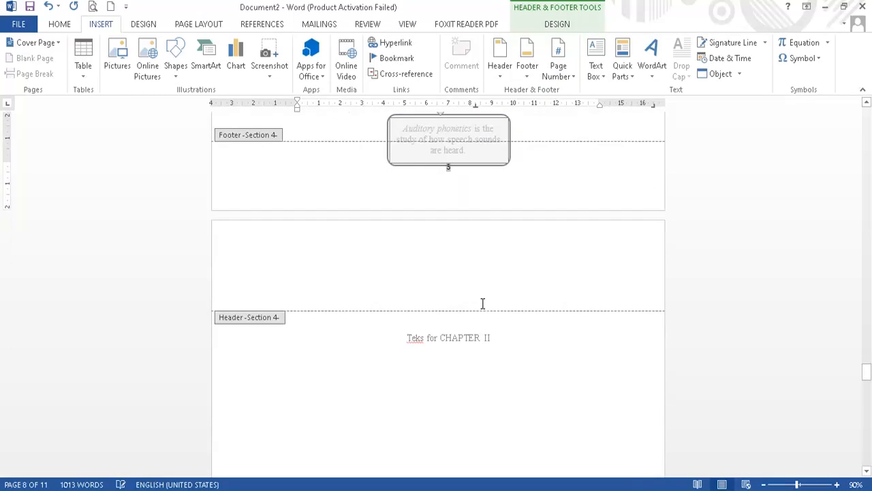
{"action": "scroll", "coordinate": [481, 285], "scroll_direction": "down", "scroll_amount": 3}
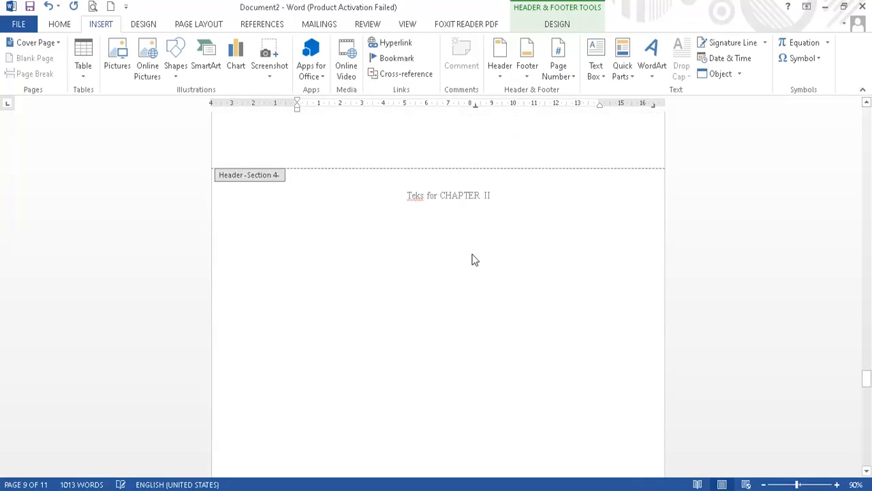
Leave header and footer editing and delete the empty line above "Teks for CHAPTER II"
{"action": "scroll", "coordinate": [469, 256], "scroll_direction": "down", "scroll_amount": 6}
{"action": "scroll", "coordinate": [466, 266], "scroll_direction": "down", "scroll_amount": 2}
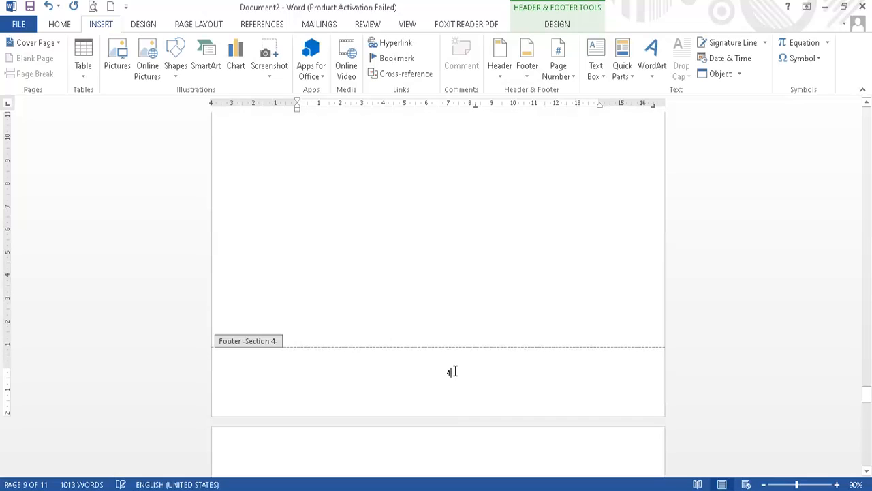
{"action": "left_click", "coordinate": [550, 25]}
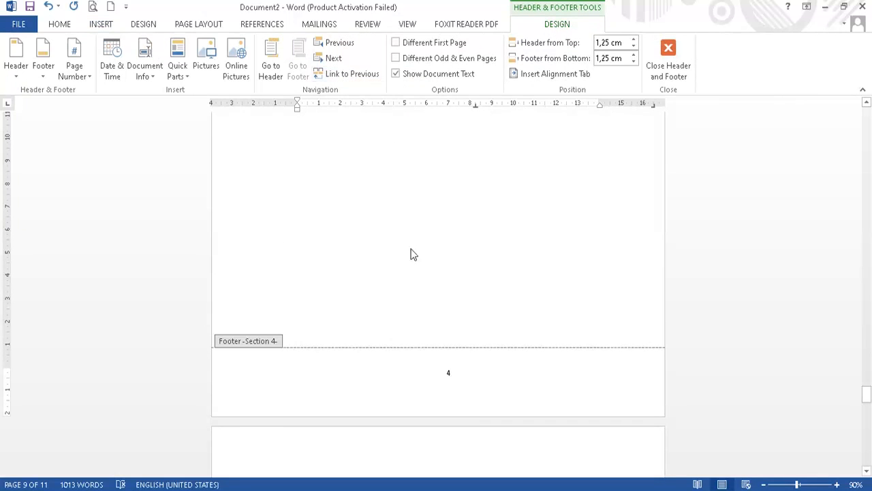
{"action": "scroll", "coordinate": [462, 278], "scroll_direction": "up", "scroll_amount": 5}
{"action": "scroll", "coordinate": [457, 274], "scroll_direction": "up", "scroll_amount": 4}
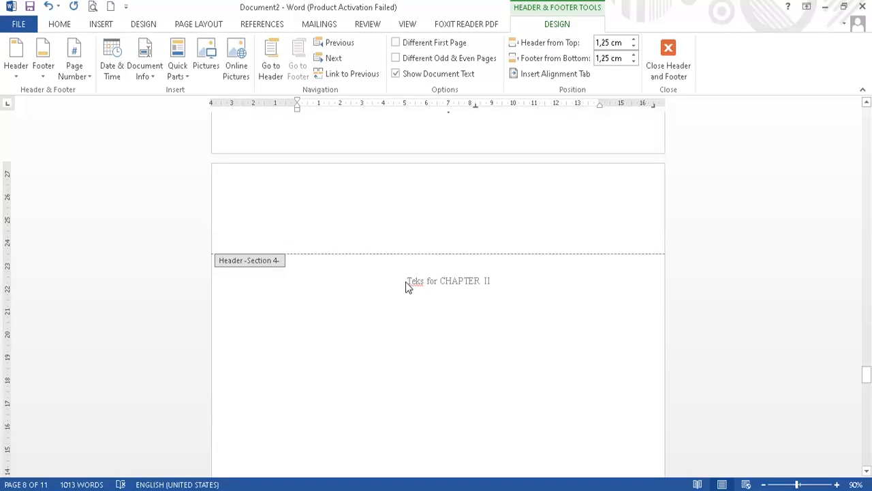
{"action": "left_click", "coordinate": [406, 282]}
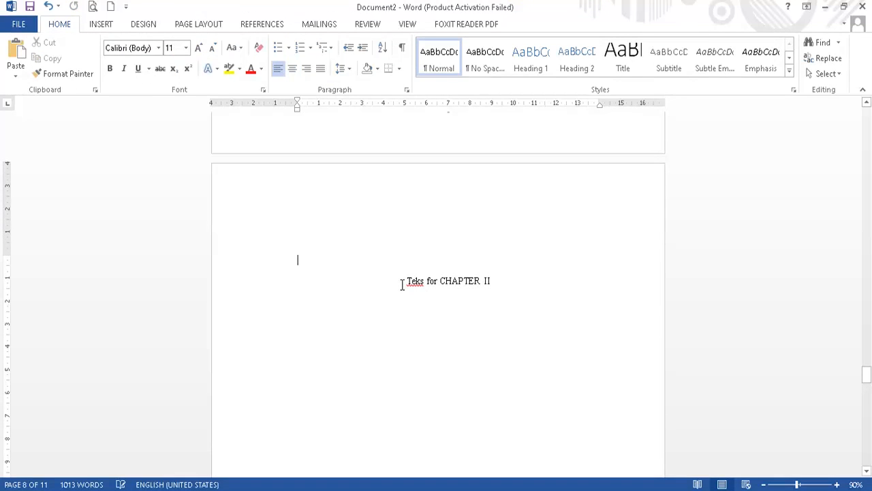
{"action": "key", "text": "Delete"}
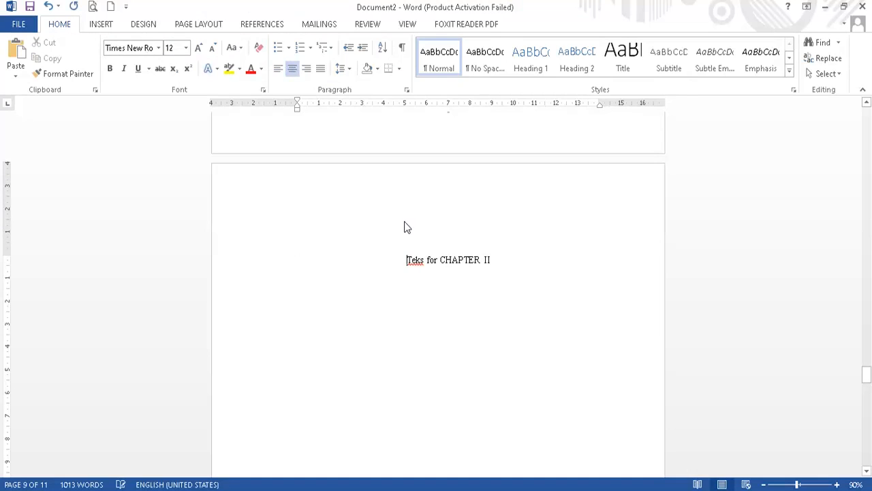
Insert a Next Page section break directly before "Teks for CHAPTER II"
{"action": "left_click", "coordinate": [198, 25]}
{"action": "left_click", "coordinate": [174, 45]}
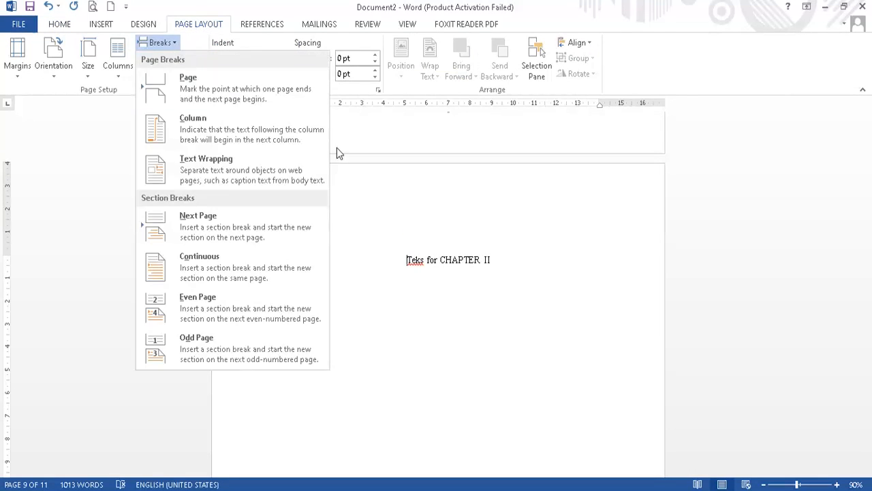
{"action": "left_click", "coordinate": [181, 215]}
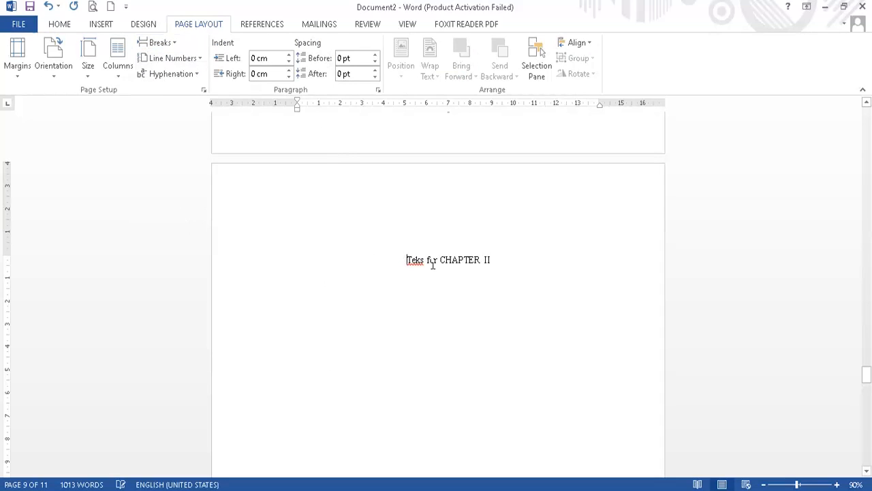
Try deleting the Section 5 footer number and unlinking that footer from the previous section, and undo both changes
{"action": "scroll", "coordinate": [432, 287], "scroll_direction": "down", "scroll_amount": 10}
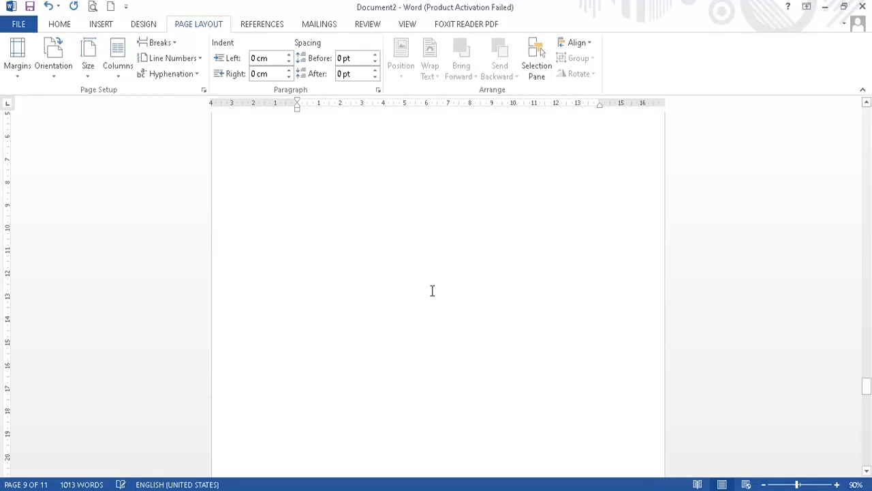
{"action": "scroll", "coordinate": [432, 297], "scroll_direction": "down", "scroll_amount": 4}
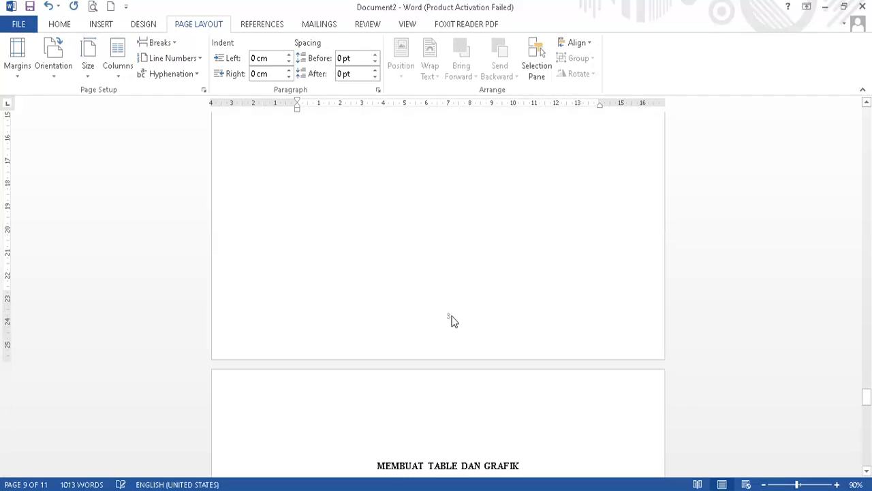
{"action": "scroll", "coordinate": [451, 318], "scroll_direction": "up", "scroll_amount": 5}
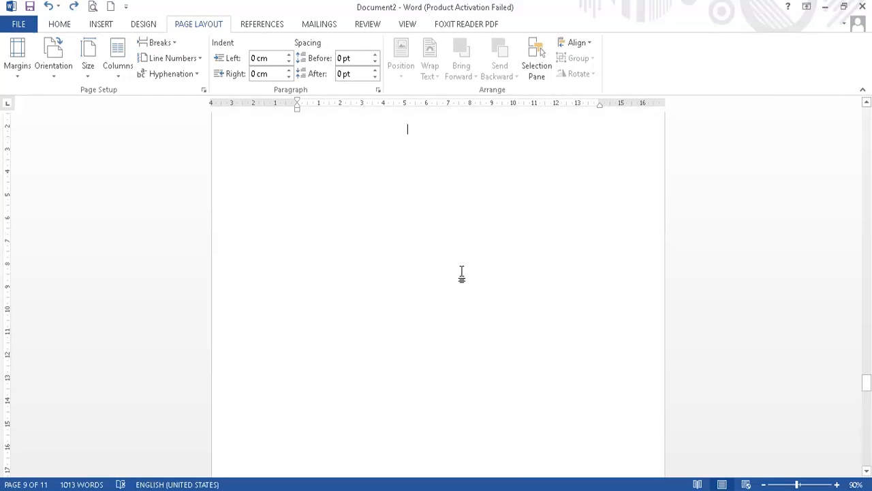
{"action": "scroll", "coordinate": [462, 274], "scroll_direction": "up", "scroll_amount": 1}
{"action": "scroll", "coordinate": [463, 287], "scroll_direction": "down", "scroll_amount": 6}
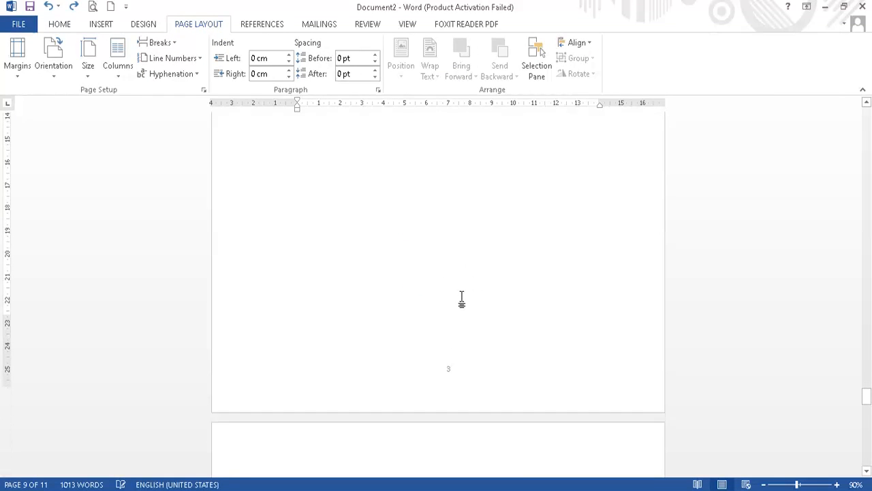
{"action": "scroll", "coordinate": [464, 295], "scroll_direction": "down", "scroll_amount": 2}
{"action": "double_click", "coordinate": [479, 376]}
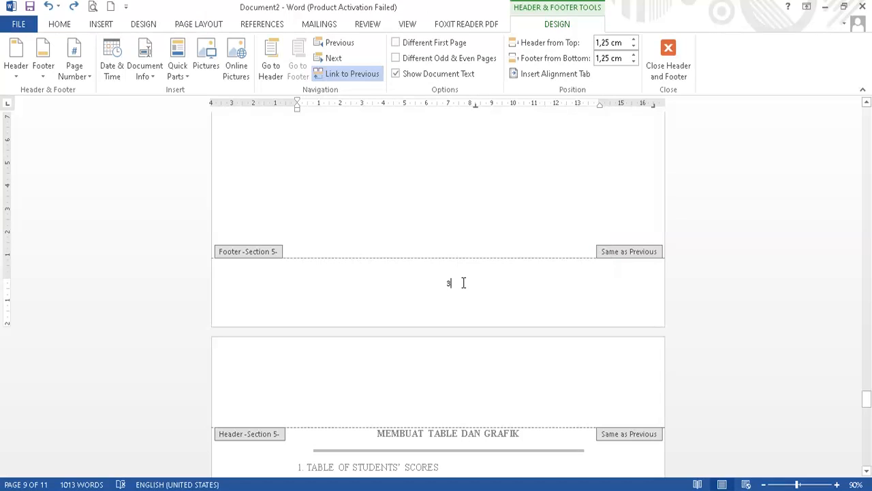
{"action": "key", "text": "shift+Left"}
{"action": "key", "text": "BackSpace"}
{"action": "left_click", "coordinate": [359, 75]}
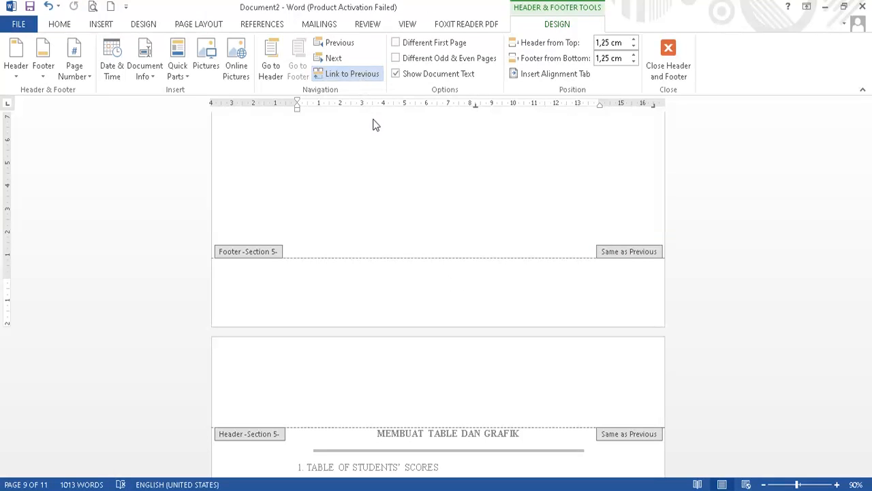
{"action": "scroll", "coordinate": [463, 205], "scroll_direction": "down", "scroll_amount": 5}
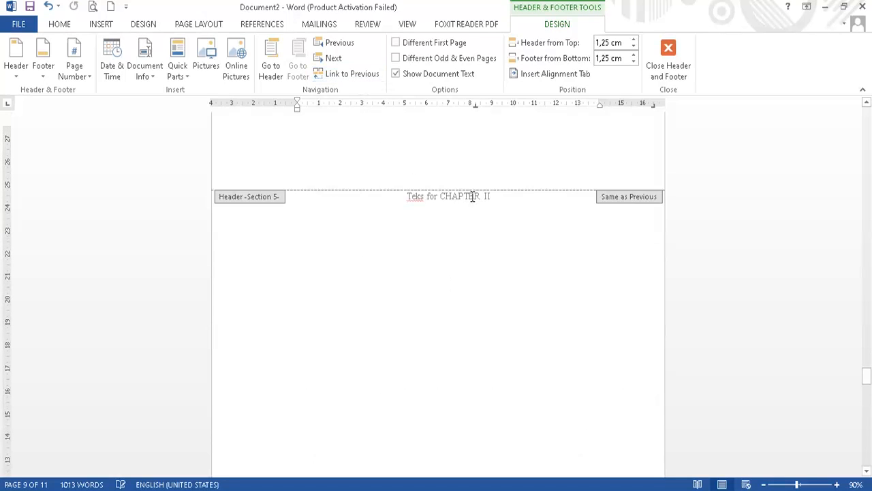
{"action": "scroll", "coordinate": [476, 193], "scroll_direction": "up", "scroll_amount": 2}
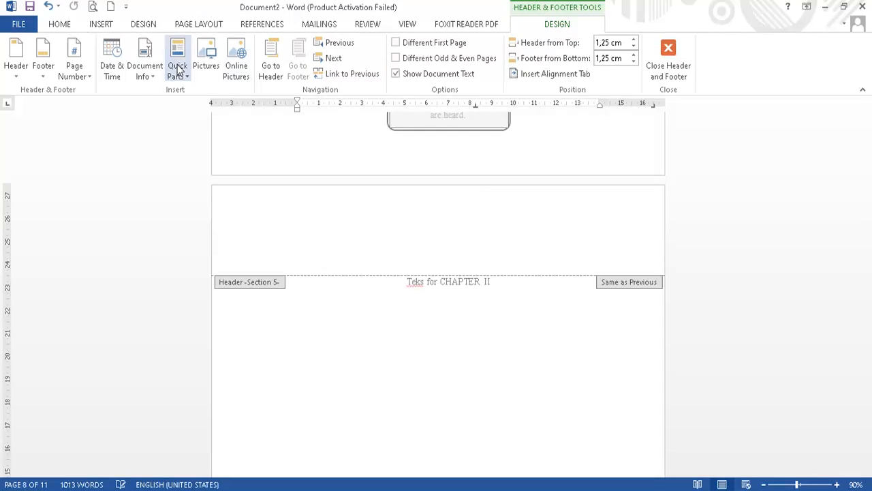
{"action": "left_click", "coordinate": [51, 8]}
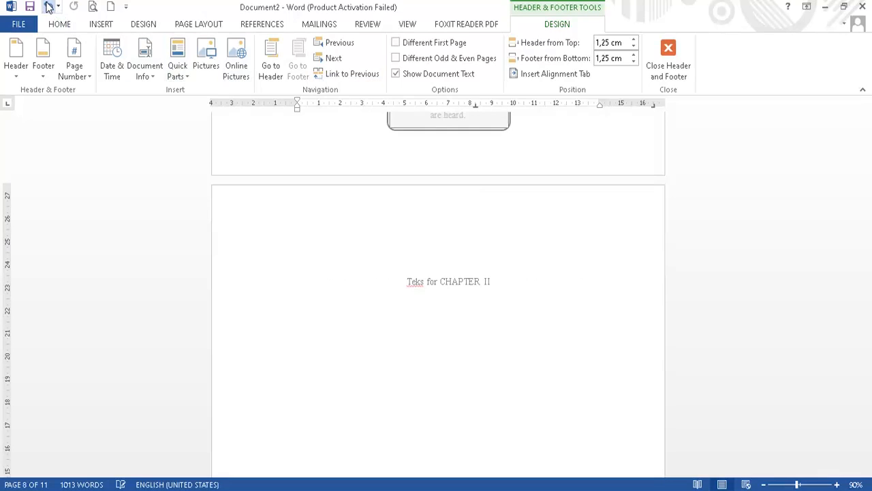
{"action": "left_click", "coordinate": [49, 7]}
Check the page numbers on the "Teks for CHAPTER II" page and on the pages around it
{"action": "scroll", "coordinate": [481, 165], "scroll_direction": "up", "scroll_amount": 5}
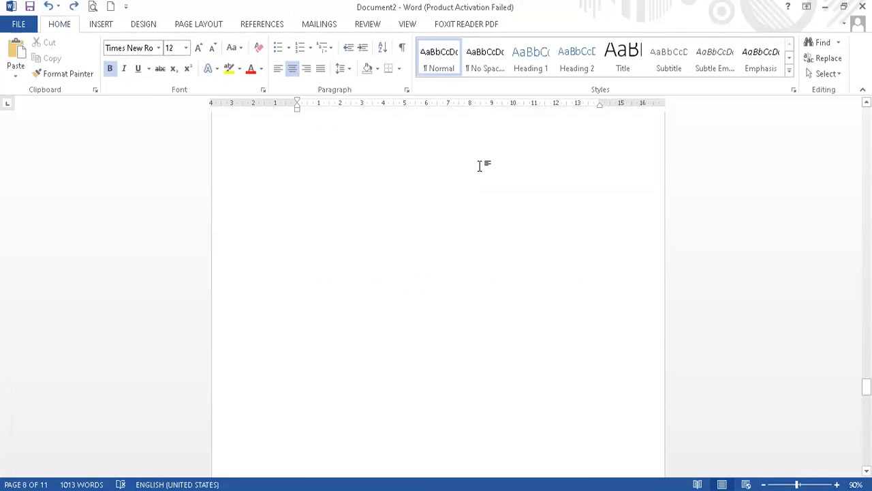
{"action": "scroll", "coordinate": [481, 165], "scroll_direction": "up", "scroll_amount": 8}
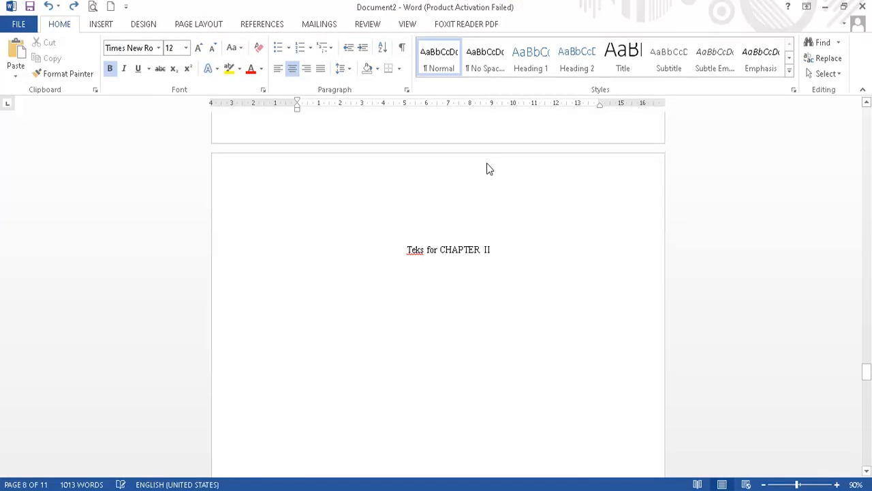
{"action": "scroll", "coordinate": [484, 173], "scroll_direction": "down", "scroll_amount": 12}
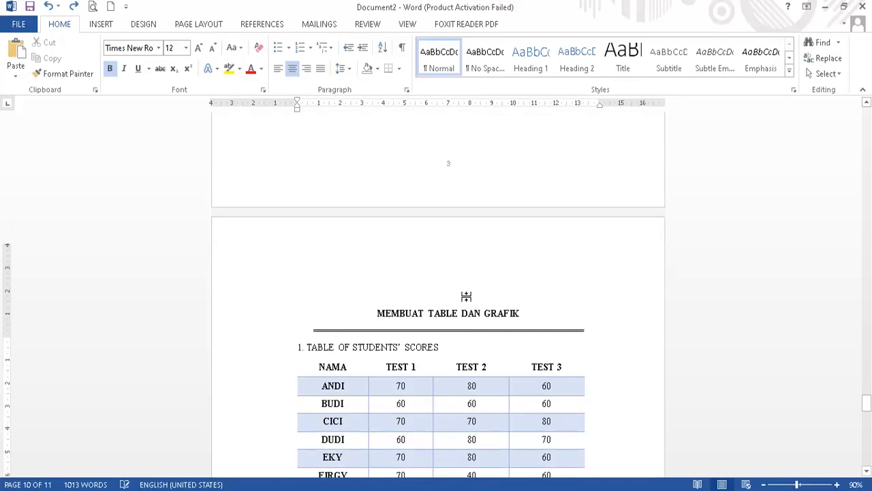
{"action": "scroll", "coordinate": [467, 286], "scroll_direction": "up", "scroll_amount": 2}
{"action": "scroll", "coordinate": [467, 273], "scroll_direction": "up", "scroll_amount": 10}
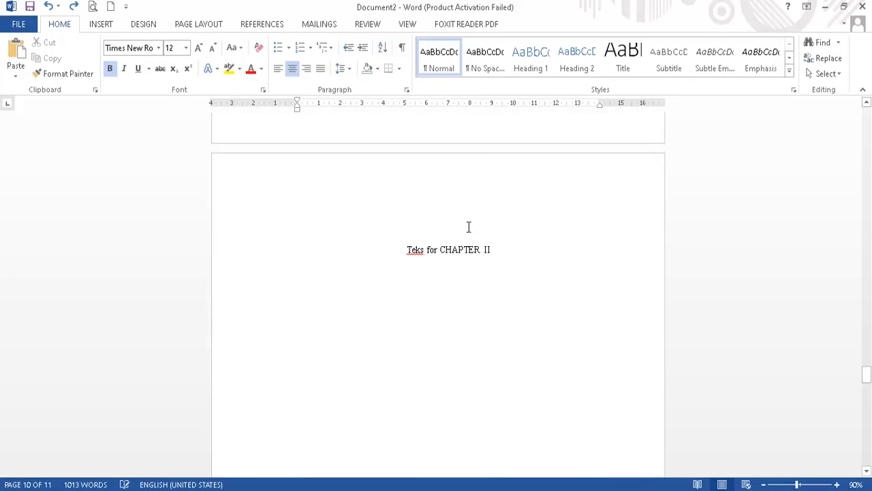
{"action": "scroll", "coordinate": [468, 224], "scroll_direction": "up", "scroll_amount": 15}
{"action": "scroll", "coordinate": [455, 334], "scroll_direction": "down", "scroll_amount": 4}
{"action": "scroll", "coordinate": [456, 330], "scroll_direction": "down", "scroll_amount": 10}
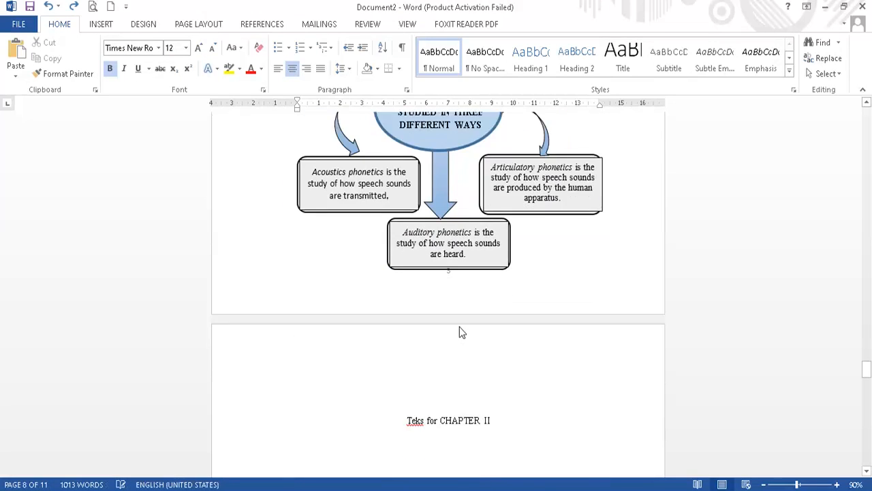
{"action": "scroll", "coordinate": [459, 329], "scroll_direction": "down", "scroll_amount": 3}
{"action": "scroll", "coordinate": [460, 329], "scroll_direction": "down", "scroll_amount": 3}
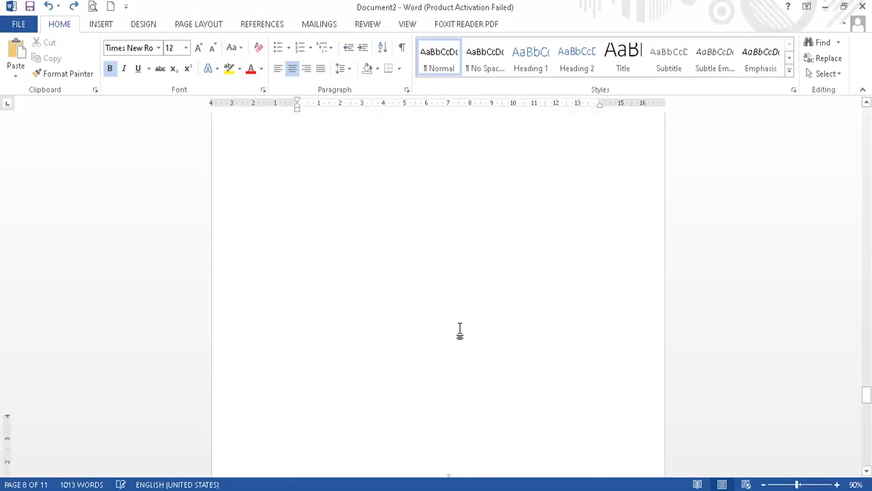
Open the Section 5 footer on the "Teks for CHAPTER II" page and unlink it from the previous section
{"action": "double_click", "coordinate": [480, 455]}
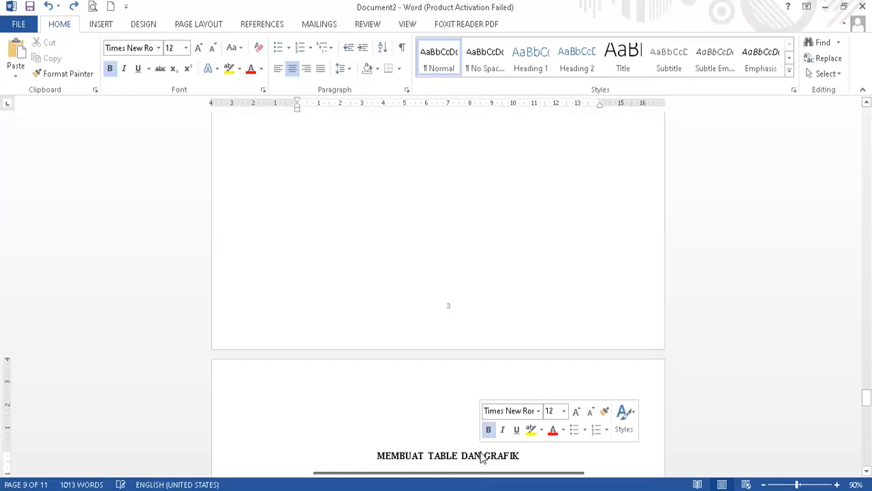
{"action": "left_click", "coordinate": [451, 376]}
{"action": "double_click", "coordinate": [452, 378]}
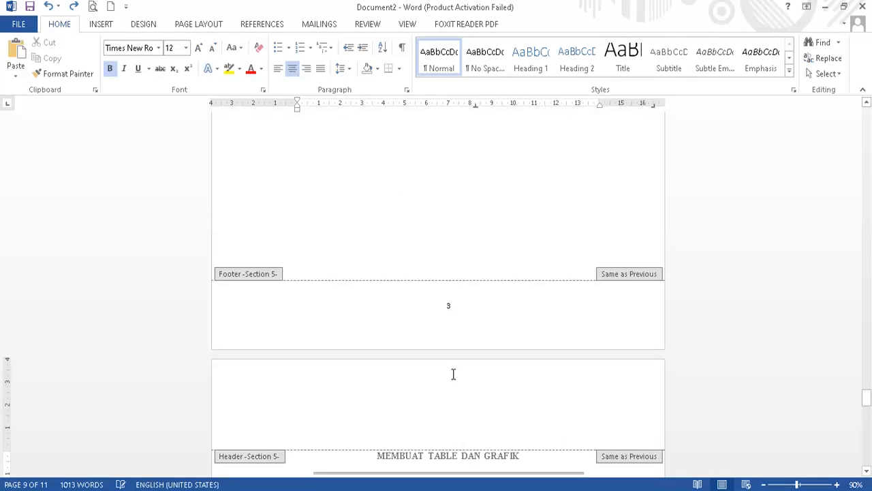
{"action": "left_click", "coordinate": [461, 303]}
{"action": "left_click", "coordinate": [348, 75]}
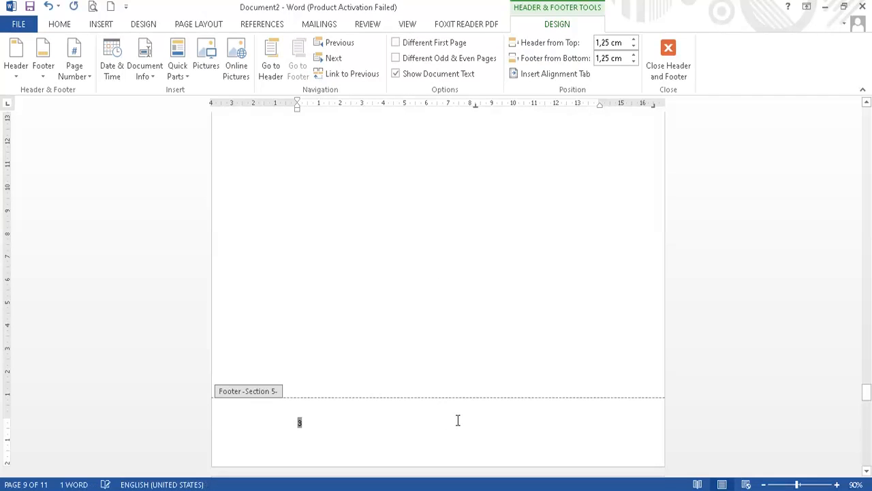
Insert a Plain Number 3 page number at the top of the page in the Section 5 header
{"action": "scroll", "coordinate": [550, 379], "scroll_direction": "down", "scroll_amount": 5}
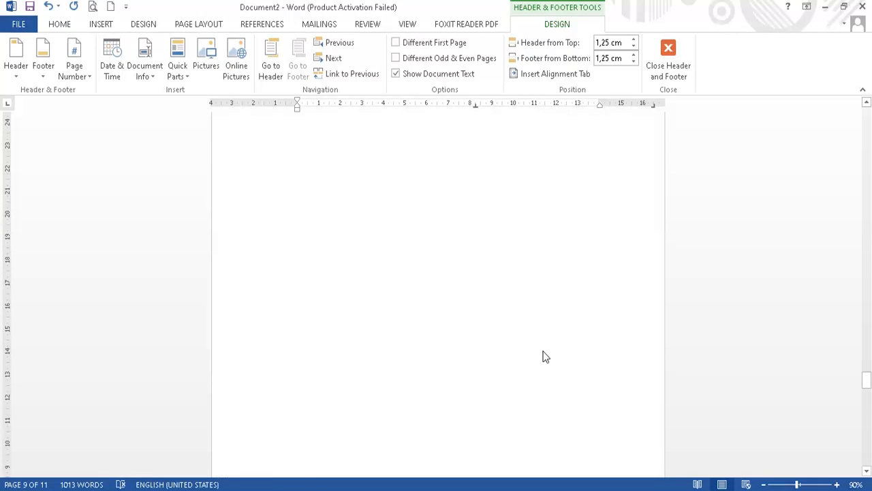
{"action": "scroll", "coordinate": [537, 348], "scroll_direction": "up", "scroll_amount": 3}
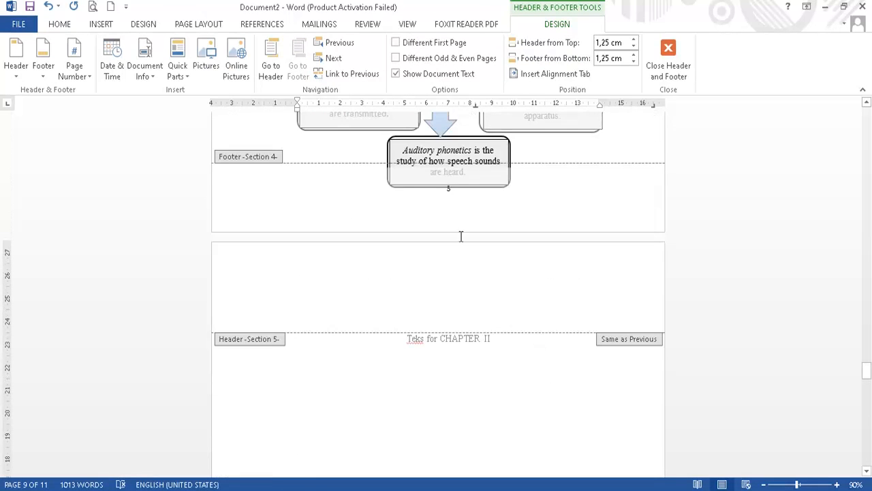
{"action": "left_click", "coordinate": [491, 308]}
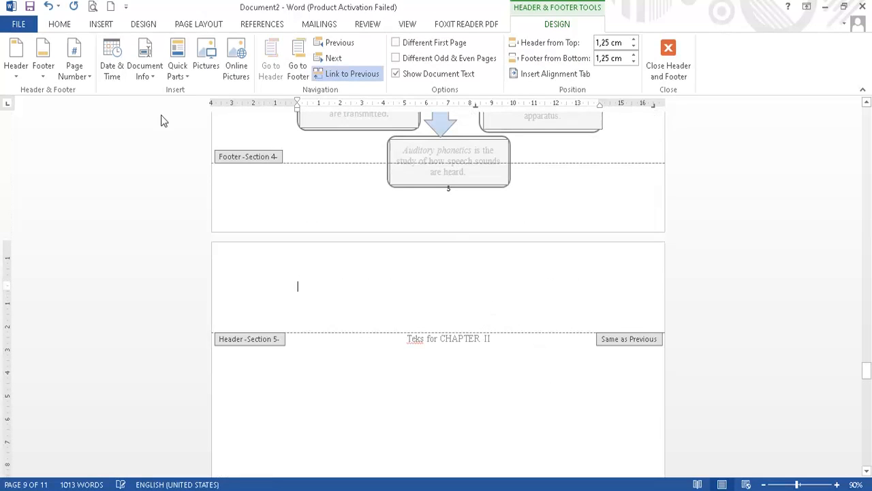
{"action": "left_click", "coordinate": [102, 25]}
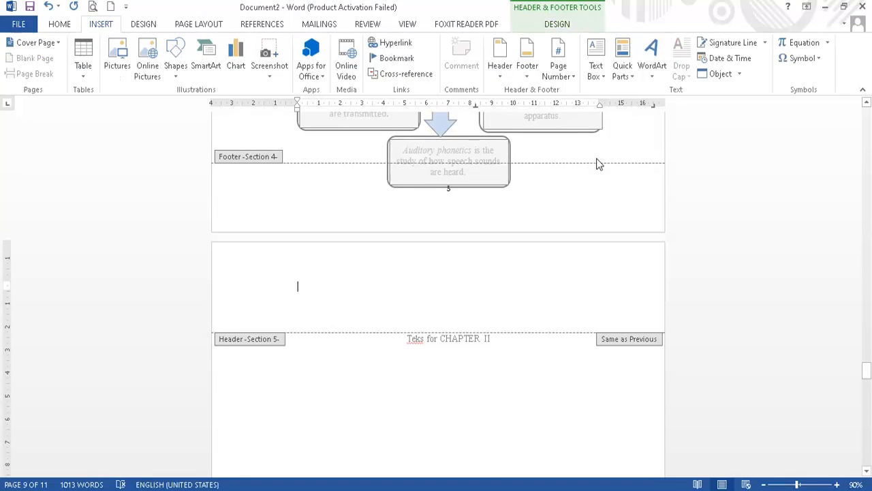
{"action": "left_click", "coordinate": [574, 81]}
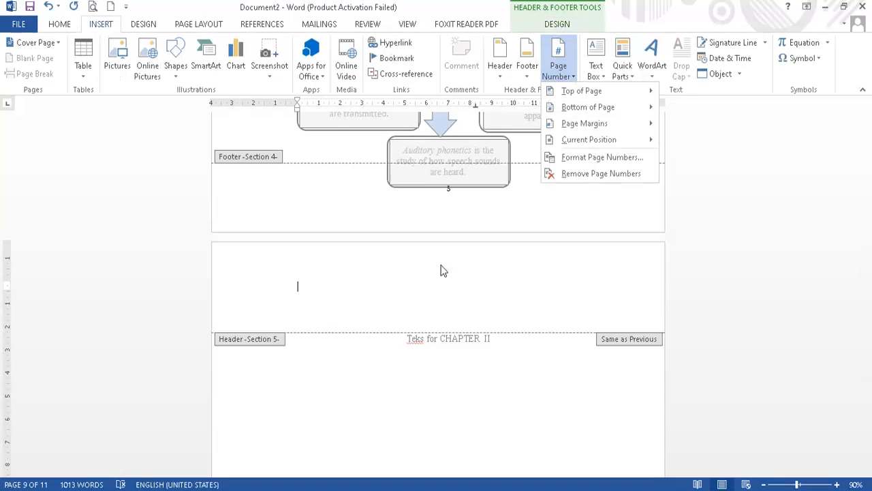
{"action": "mouse_move", "coordinate": [572, 95]}
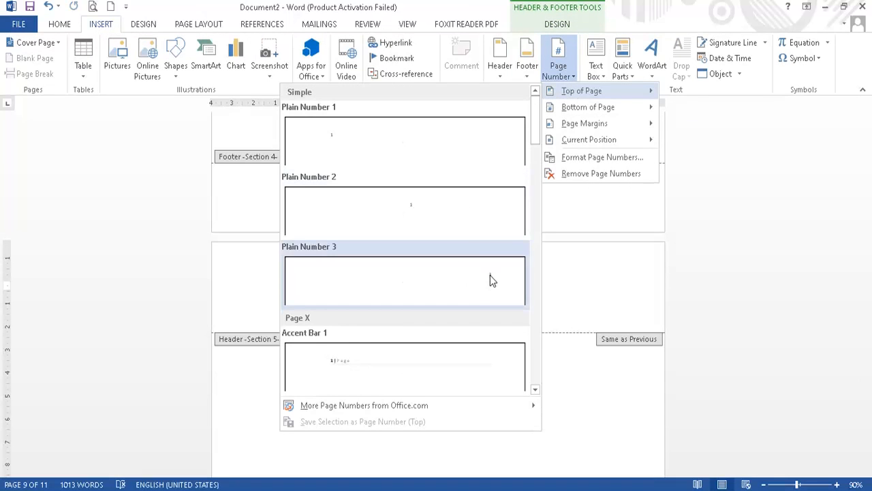
{"action": "left_click", "coordinate": [490, 275]}
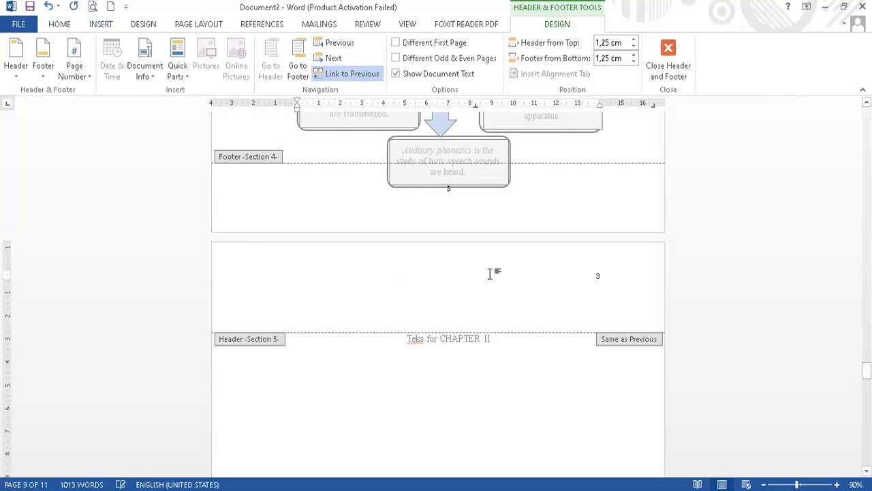
Check the Section 5 page number format and accept 1, 2, 3 numbering starting at 3
{"action": "left_click", "coordinate": [104, 25]}
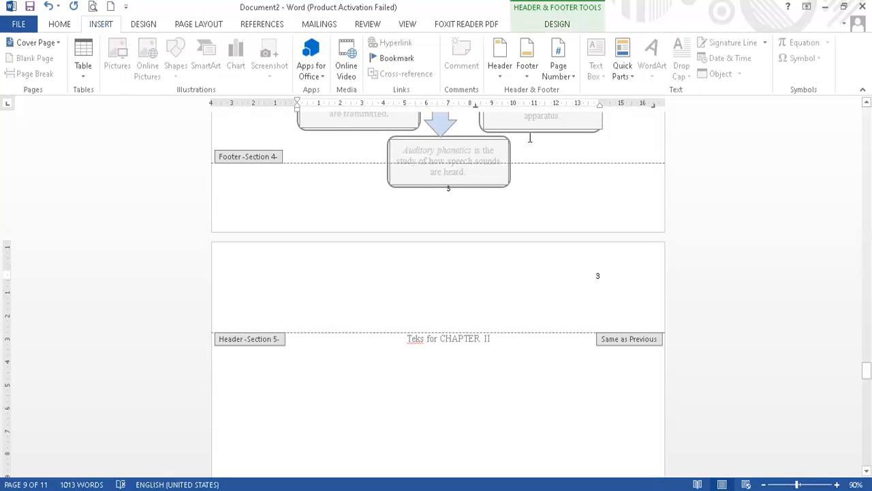
{"action": "left_click", "coordinate": [574, 79]}
{"action": "left_click", "coordinate": [580, 157]}
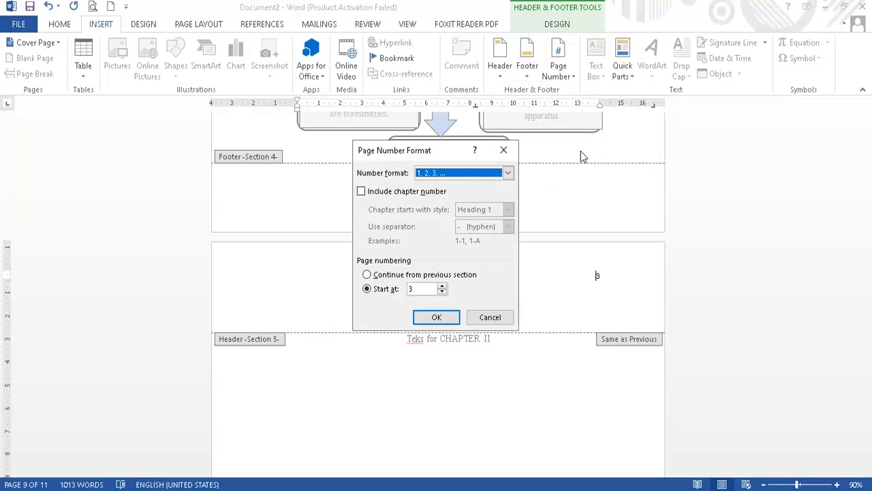
{"action": "left_click", "coordinate": [436, 317]}
{"action": "scroll", "coordinate": [436, 316], "scroll_direction": "down", "scroll_amount": 3}
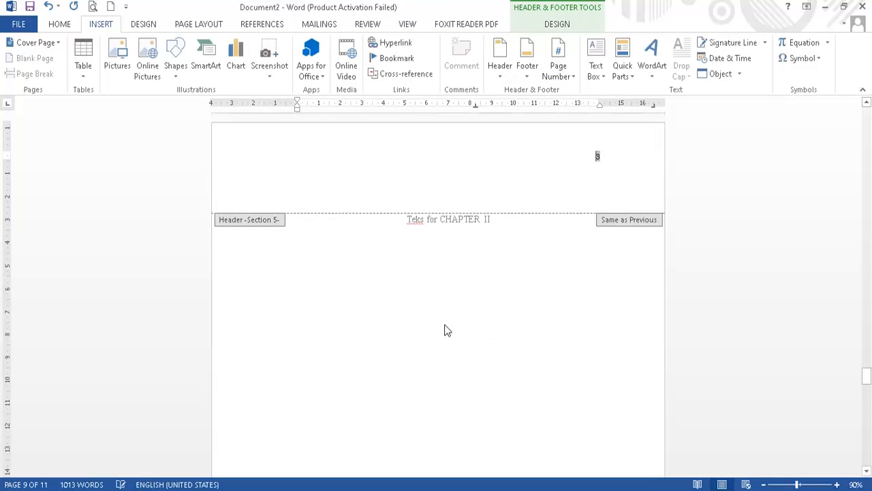
Unlink the Section 5 header on the "Teks for CHAPTER II" page from the previous section
{"action": "left_click", "coordinate": [590, 161]}
{"action": "left_click", "coordinate": [563, 23]}
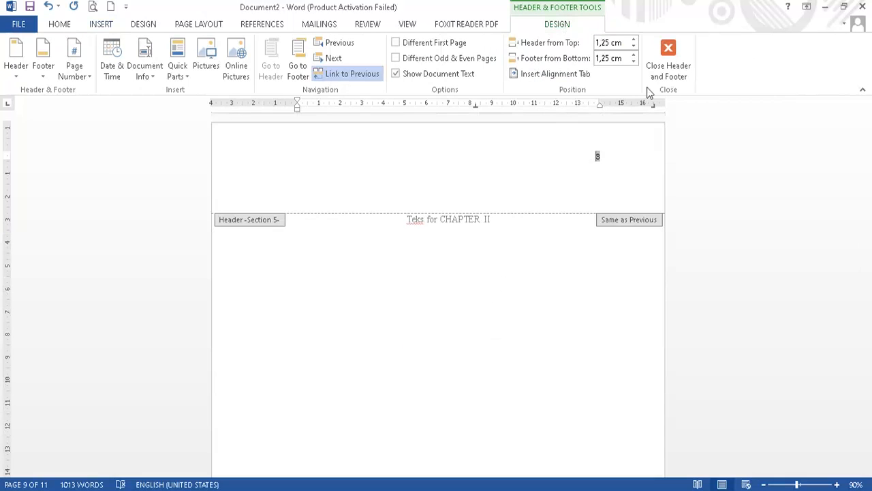
{"action": "left_click", "coordinate": [352, 75]}
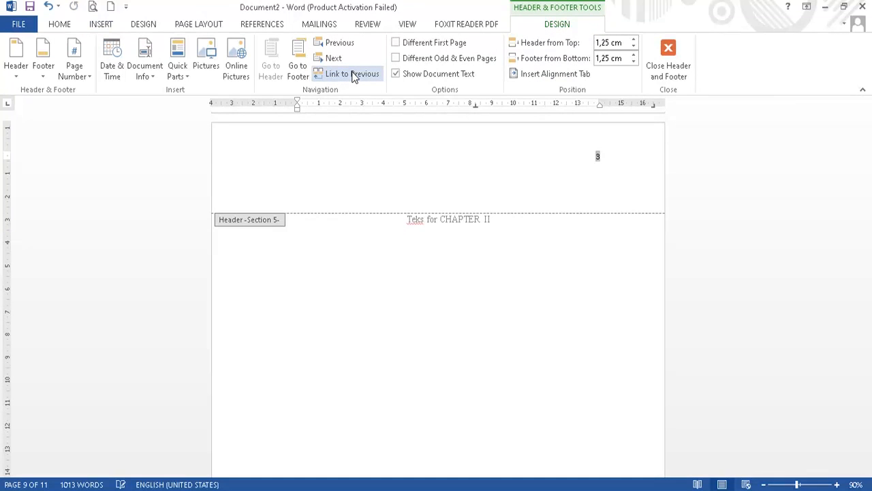
Set the Section 5 page numbering to start at 4
{"action": "scroll", "coordinate": [541, 192], "scroll_direction": "up", "scroll_amount": 3}
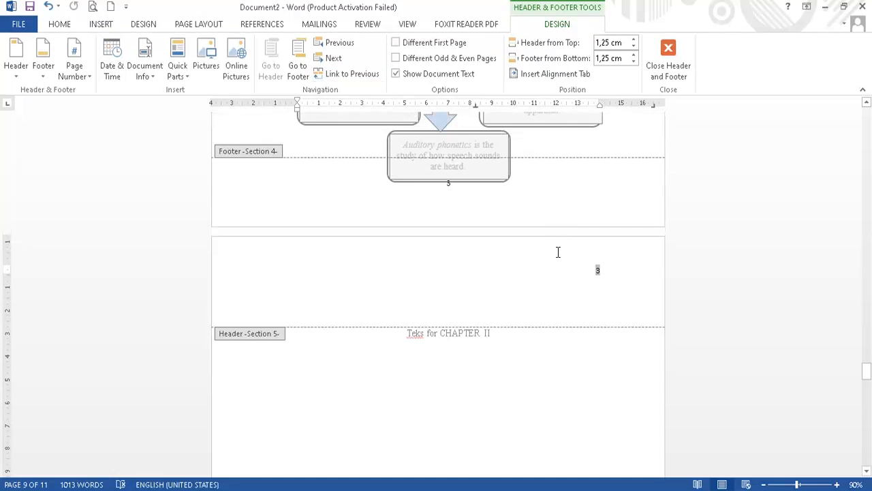
{"action": "scroll", "coordinate": [557, 253], "scroll_direction": "up", "scroll_amount": 3}
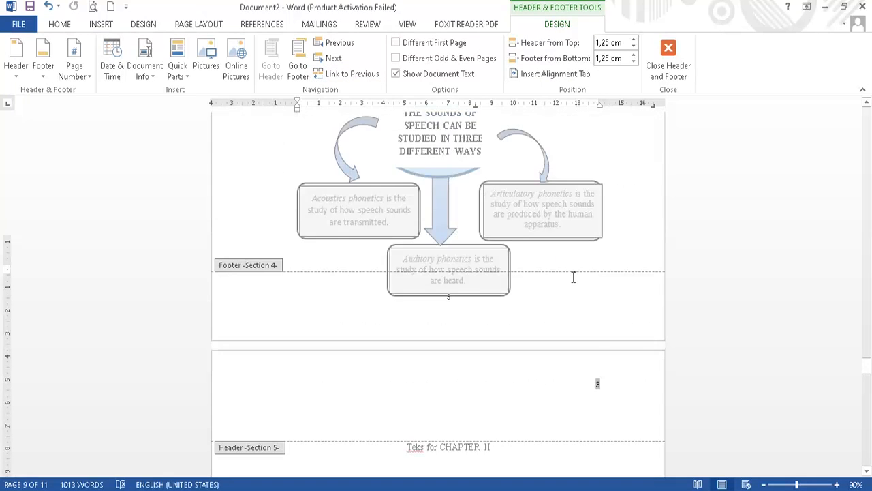
{"action": "scroll", "coordinate": [565, 313], "scroll_direction": "down", "scroll_amount": 3}
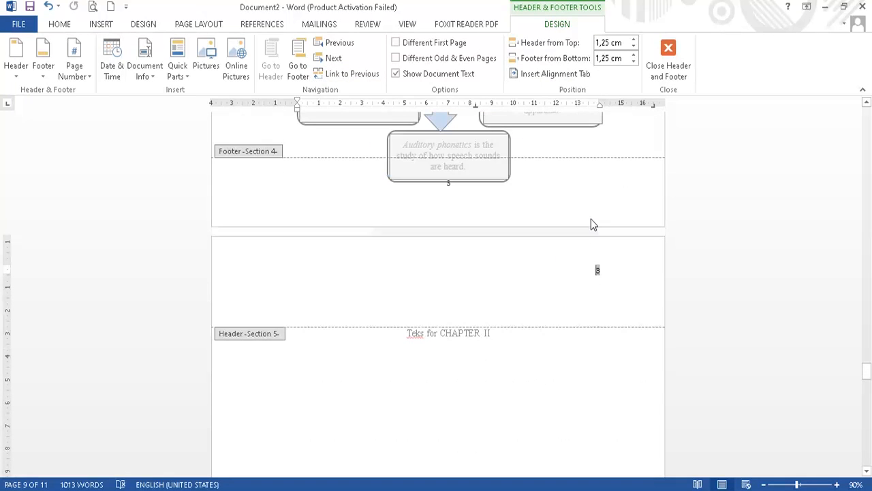
{"action": "left_click", "coordinate": [101, 25]}
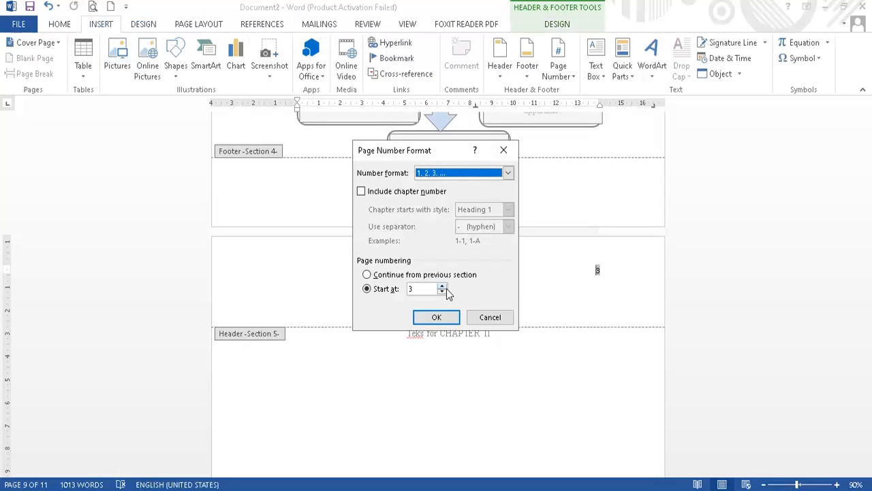
{"action": "left_click", "coordinate": [442, 285]}
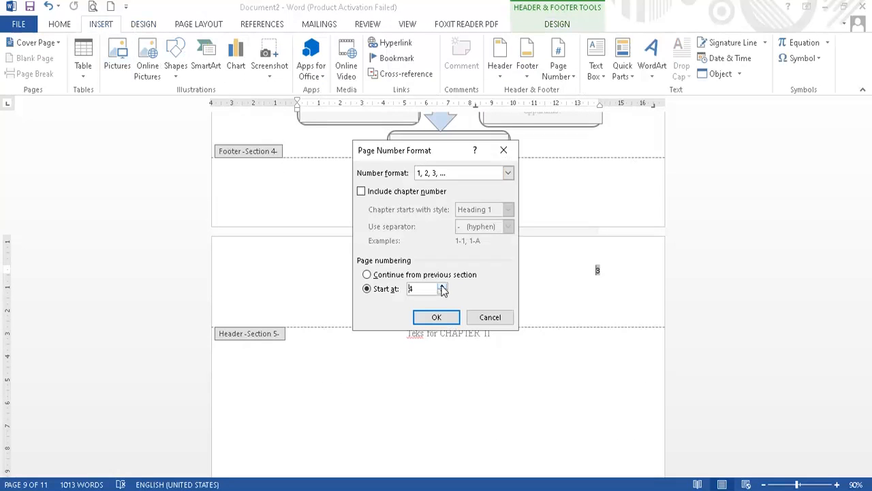
{"action": "left_click", "coordinate": [437, 318]}
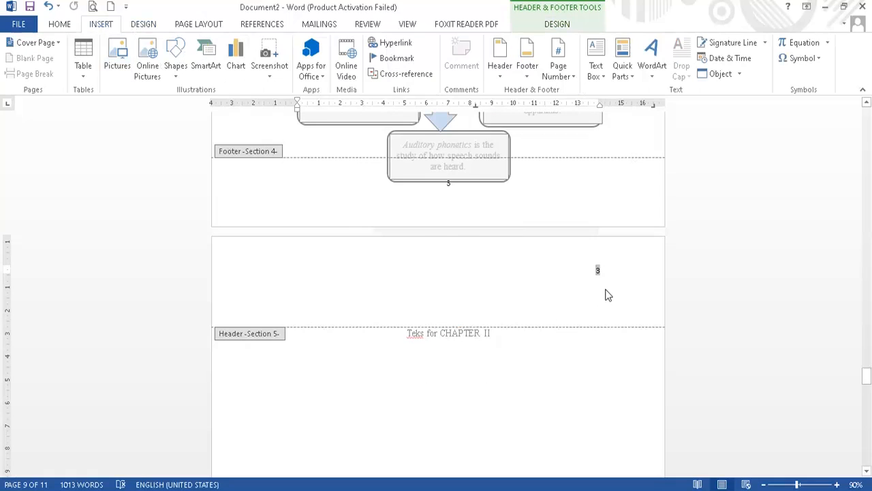
Check the page numbers and previous-section link settings of the Section 4 and Section 5 headers
{"action": "scroll", "coordinate": [607, 293], "scroll_direction": "down", "scroll_amount": 3}
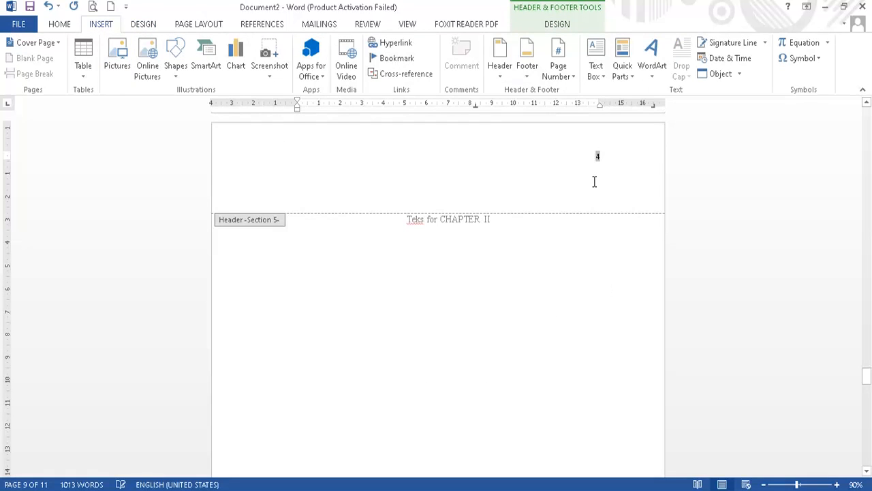
{"action": "scroll", "coordinate": [594, 181], "scroll_direction": "up", "scroll_amount": 4}
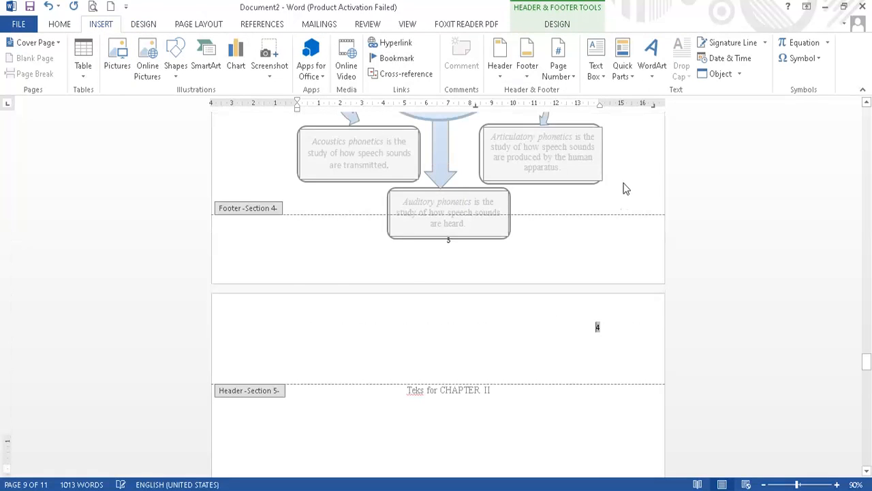
{"action": "scroll", "coordinate": [624, 181], "scroll_direction": "up", "scroll_amount": 15}
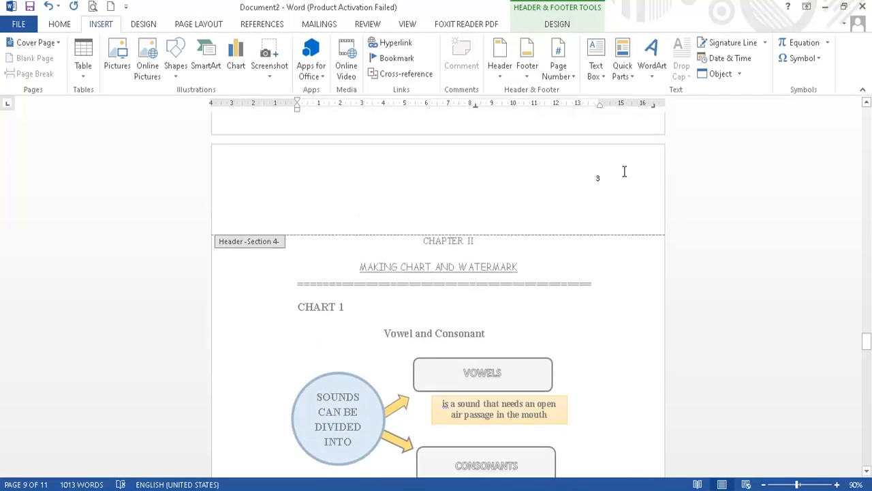
{"action": "left_click", "coordinate": [607, 204]}
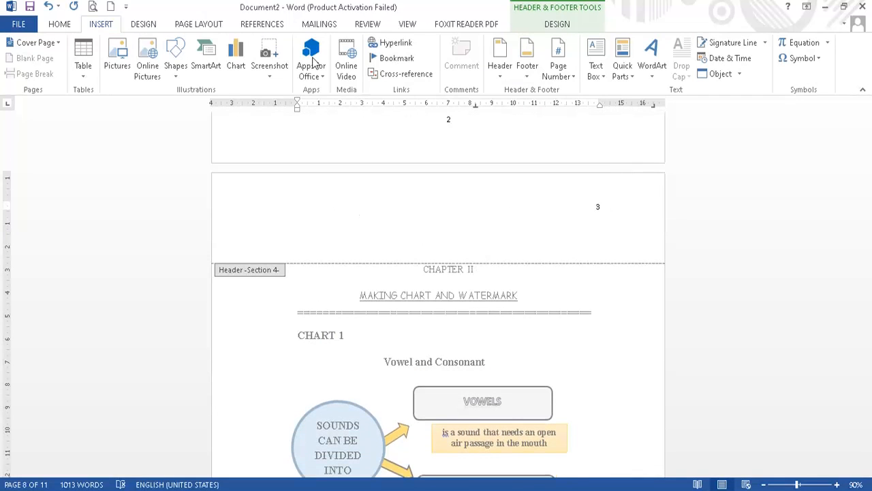
{"action": "left_click", "coordinate": [555, 24]}
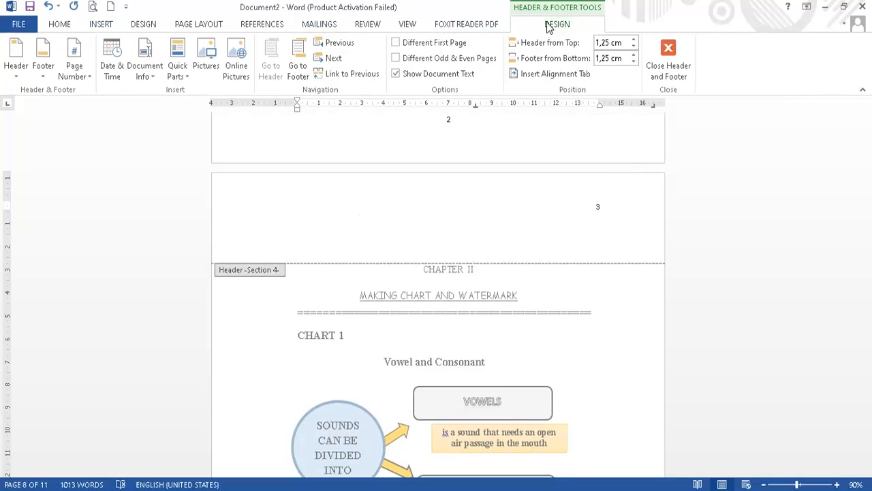
{"action": "scroll", "coordinate": [578, 261], "scroll_direction": "down", "scroll_amount": 6}
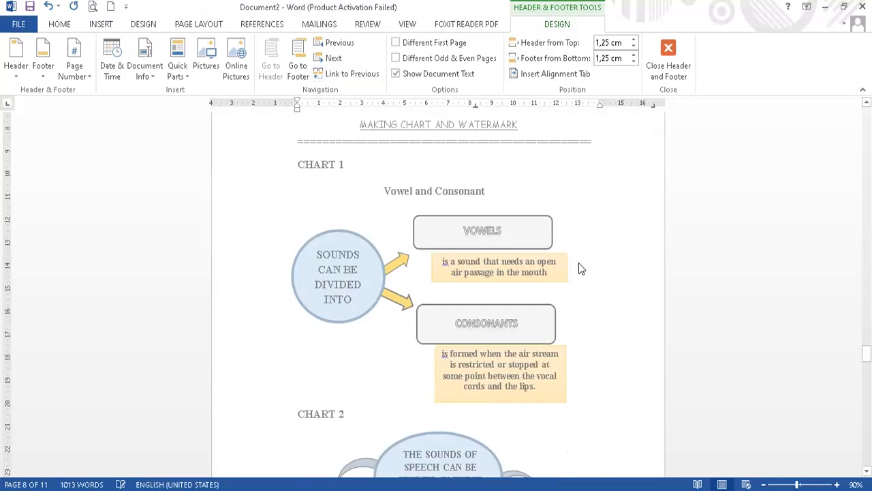
{"action": "scroll", "coordinate": [611, 336], "scroll_direction": "down", "scroll_amount": 3}
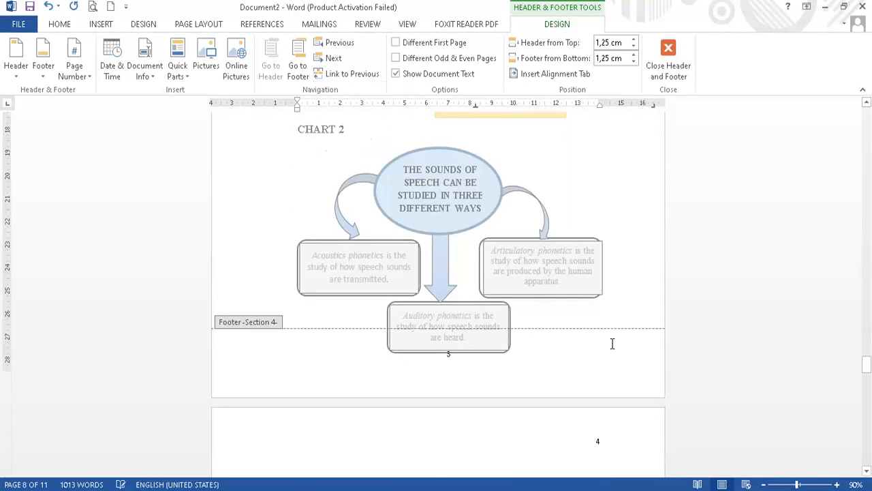
{"action": "left_click", "coordinate": [611, 411]}
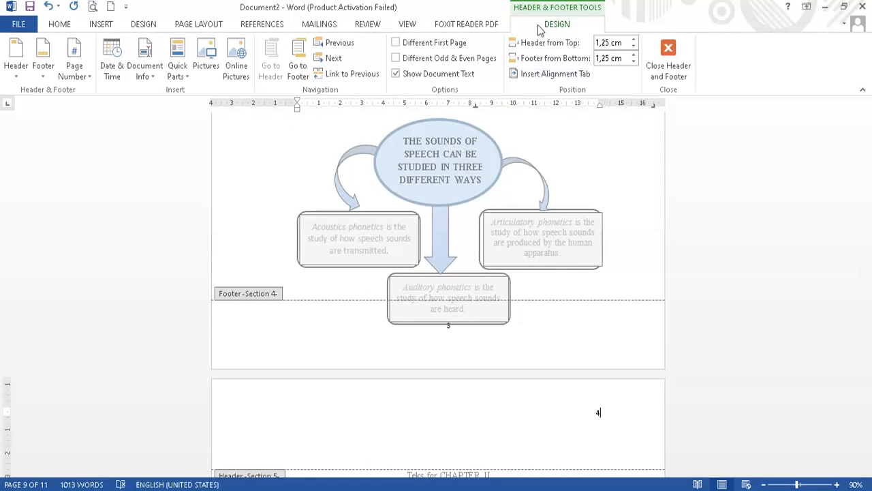
{"action": "scroll", "coordinate": [603, 170], "scroll_direction": "up", "scroll_amount": 1}
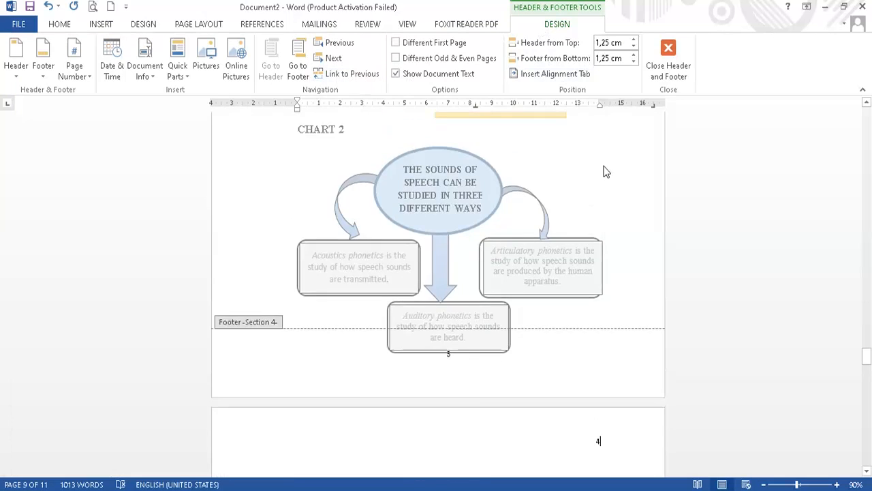
{"action": "scroll", "coordinate": [603, 170], "scroll_direction": "up", "scroll_amount": 10}
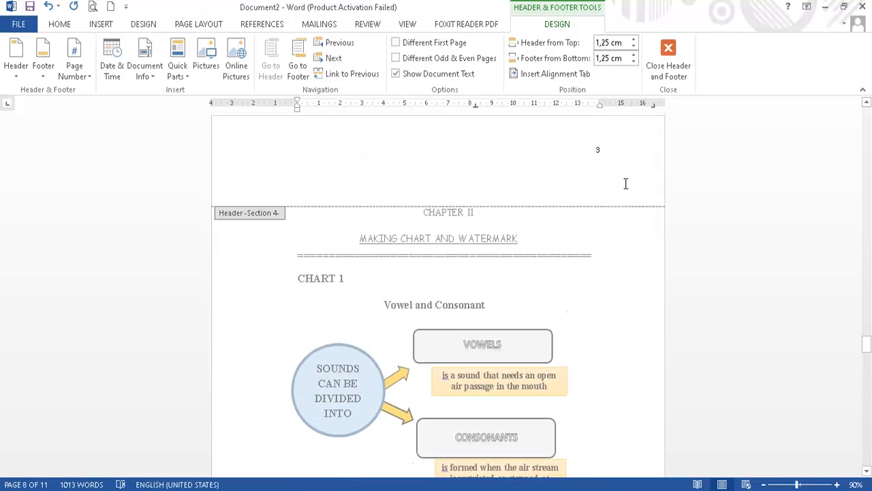
{"action": "left_click", "coordinate": [613, 151]}
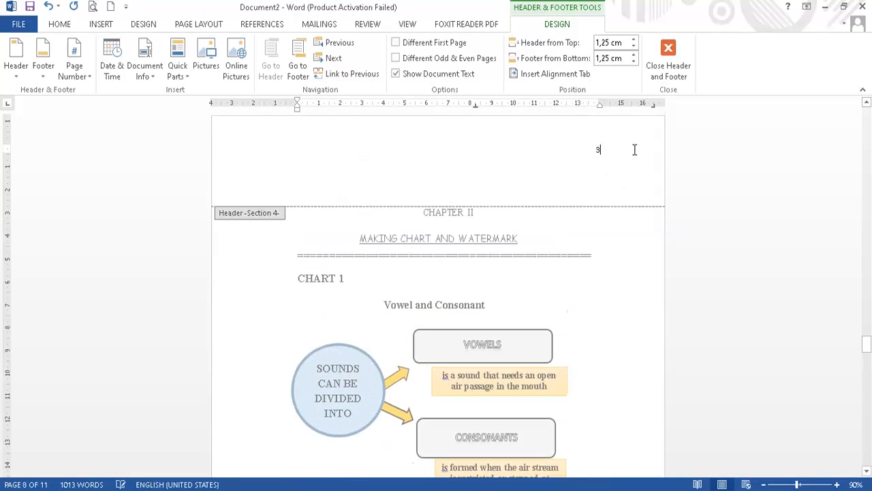
{"action": "key", "text": "shift+Left"}
{"action": "left_click", "coordinate": [634, 149]}
Try deleting the page number from the header of the "MEMBUAT TABLE DAN GRAFIK" page
{"action": "scroll", "coordinate": [627, 187], "scroll_direction": "down", "scroll_amount": 10}
{"action": "scroll", "coordinate": [627, 198], "scroll_direction": "down", "scroll_amount": 3}
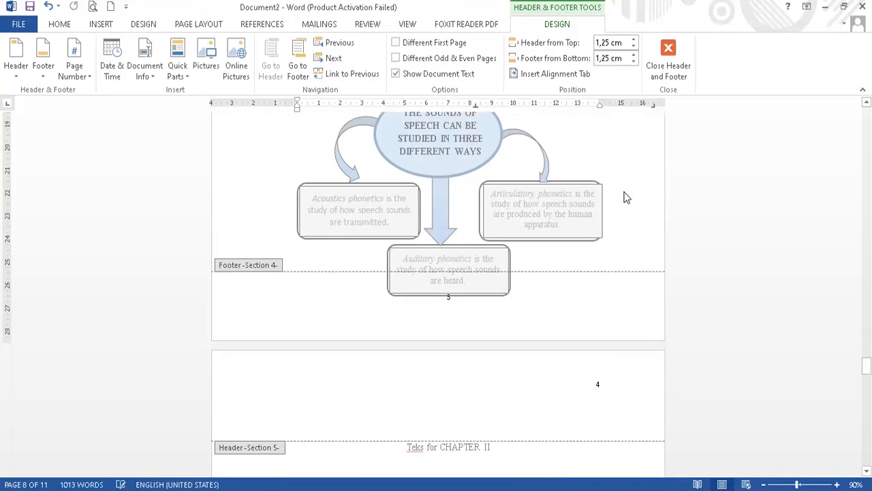
{"action": "scroll", "coordinate": [600, 352], "scroll_direction": "down", "scroll_amount": 17}
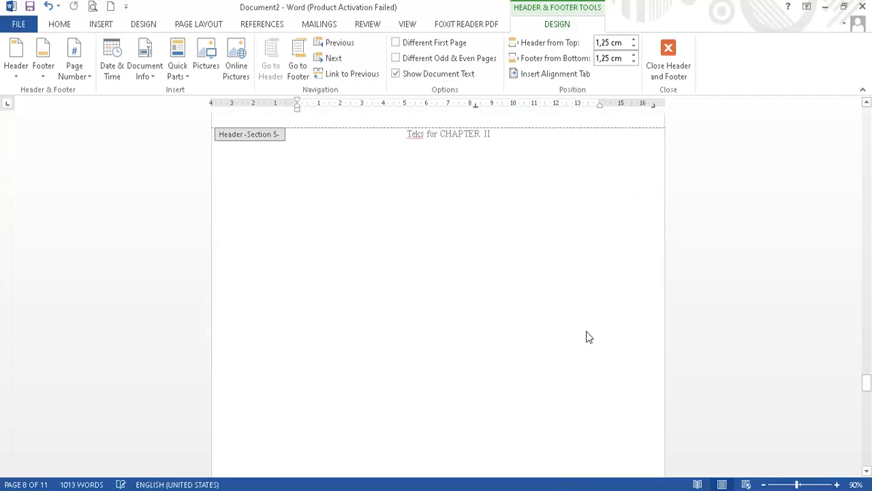
{"action": "scroll", "coordinate": [584, 327], "scroll_direction": "down", "scroll_amount": 3}
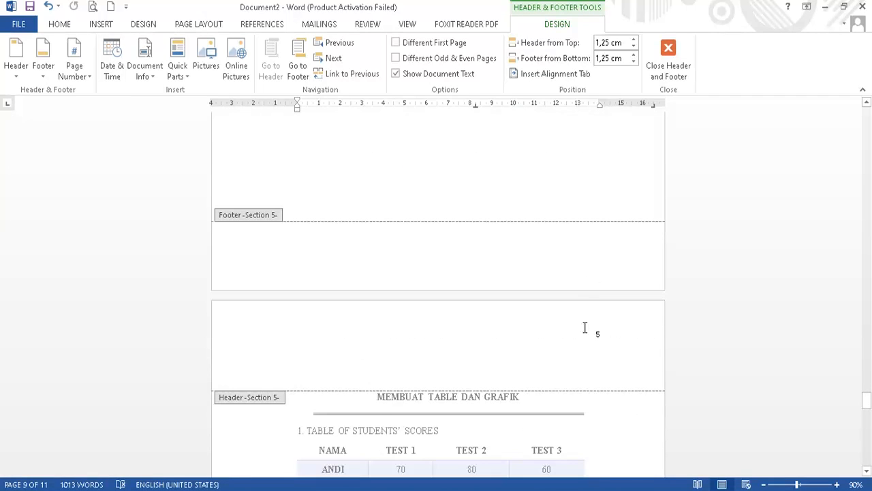
{"action": "scroll", "coordinate": [527, 342], "scroll_direction": "down", "scroll_amount": 2}
{"action": "left_click", "coordinate": [602, 245]}
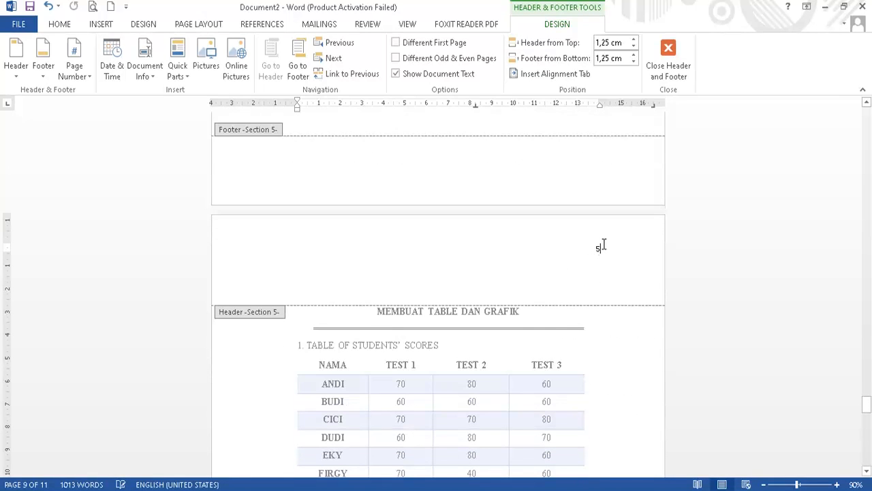
{"action": "key", "text": "BackSpace"}
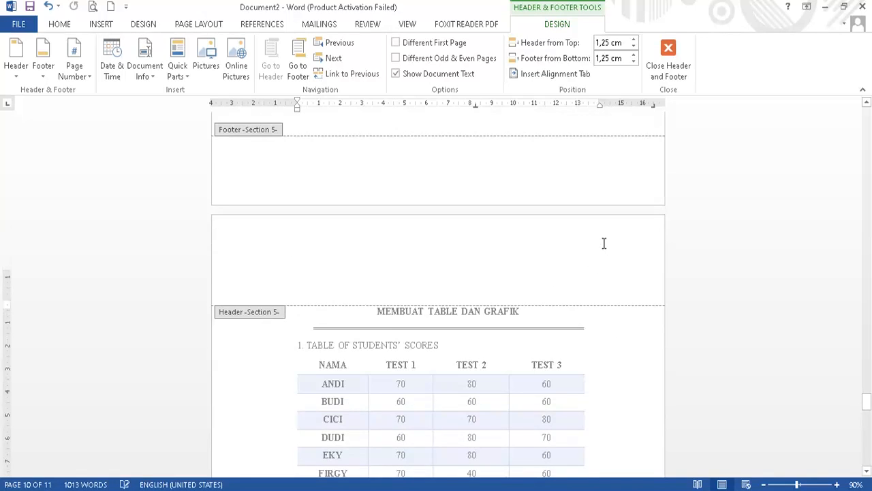
Check the header of the "Teks for CHAPTER II" page and undo the page number deletion
{"action": "scroll", "coordinate": [603, 243], "scroll_direction": "up", "scroll_amount": 10}
{"action": "scroll", "coordinate": [607, 220], "scroll_direction": "up", "scroll_amount": 5}
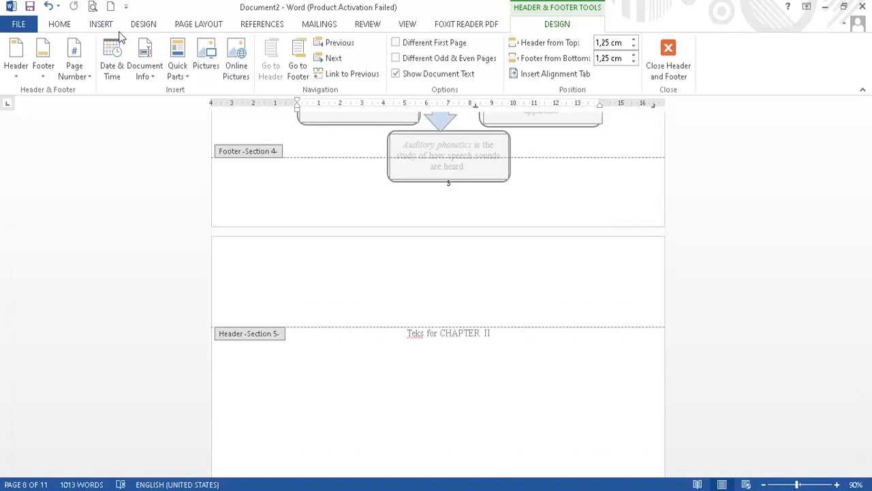
{"action": "left_click", "coordinate": [49, 7]}
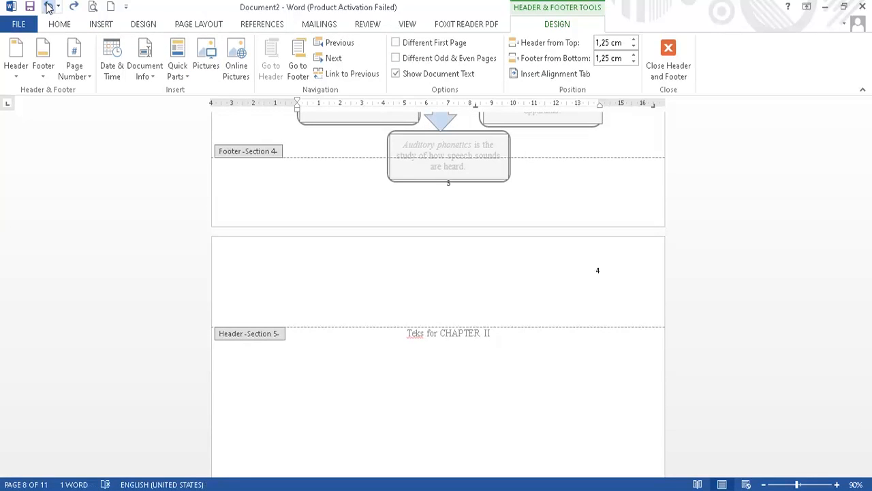
Leave header editing and add the heading line "CHAPTER III" above "MEMBUAT TABLE DAN GRAFIK"
{"action": "scroll", "coordinate": [581, 302], "scroll_direction": "down", "scroll_amount": 6}
{"action": "scroll", "coordinate": [581, 299], "scroll_direction": "down", "scroll_amount": 3}
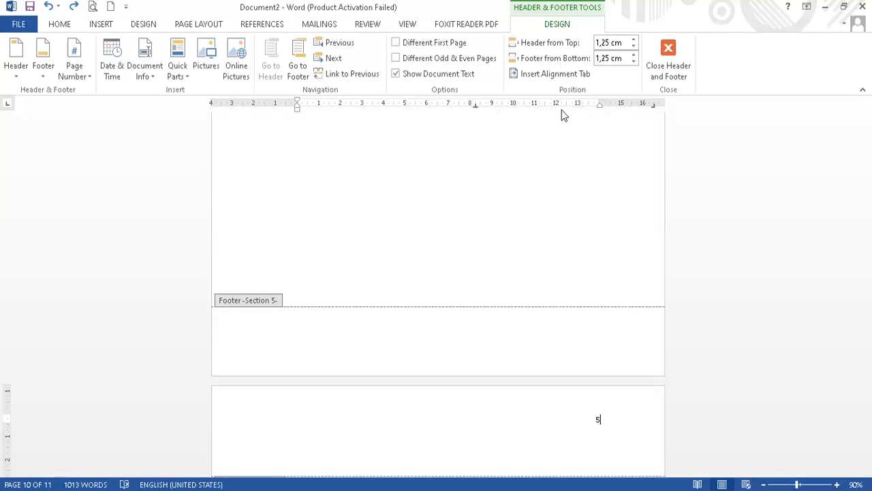
{"action": "scroll", "coordinate": [540, 395], "scroll_direction": "down", "scroll_amount": 3}
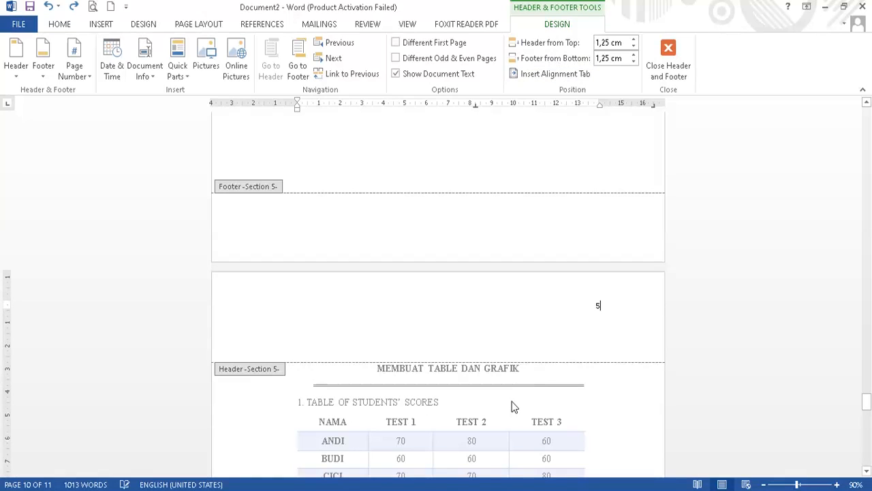
{"action": "double_click", "coordinate": [399, 383]}
{"action": "left_click", "coordinate": [372, 367]}
{"action": "type", "text": "H"}
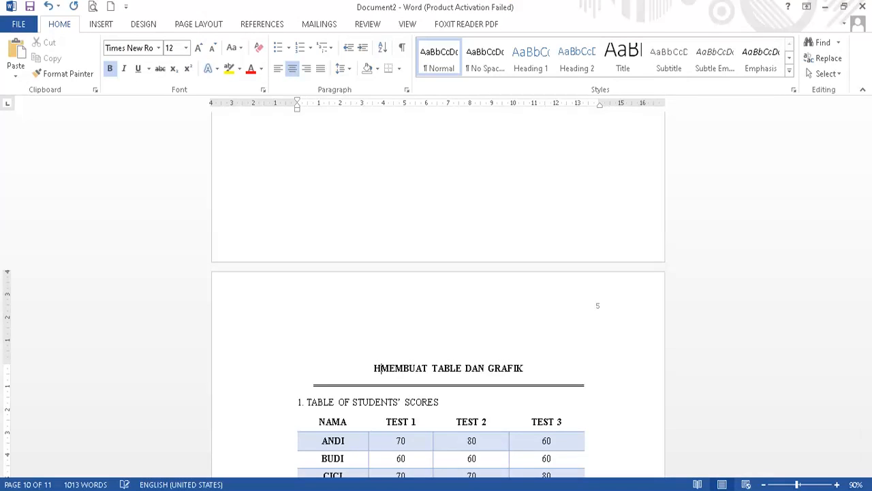
{"action": "key", "text": "BackSpace"}
{"action": "type", "text": "CHAPTER "}
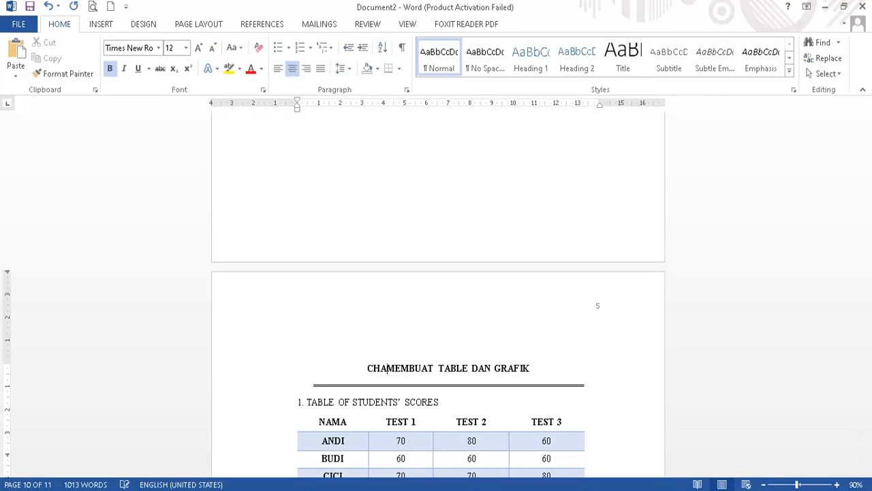
{"action": "type", "text": "III"}
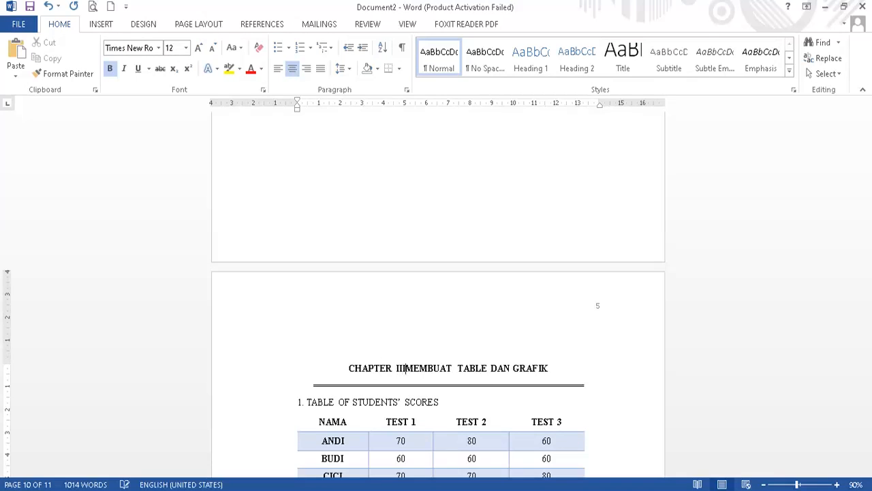
{"action": "key", "text": "Return"}
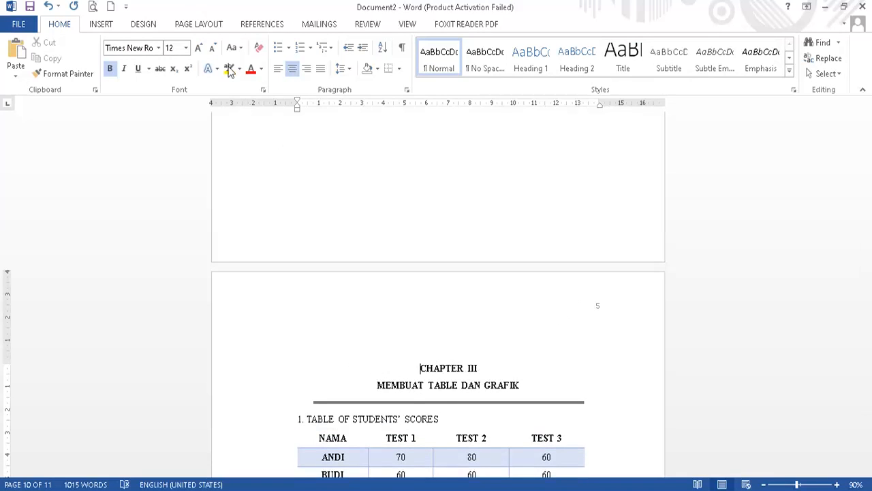
Insert a section break before the "CHAPTER III" heading and open the header of the chapter's first page
{"action": "left_click", "coordinate": [193, 25]}
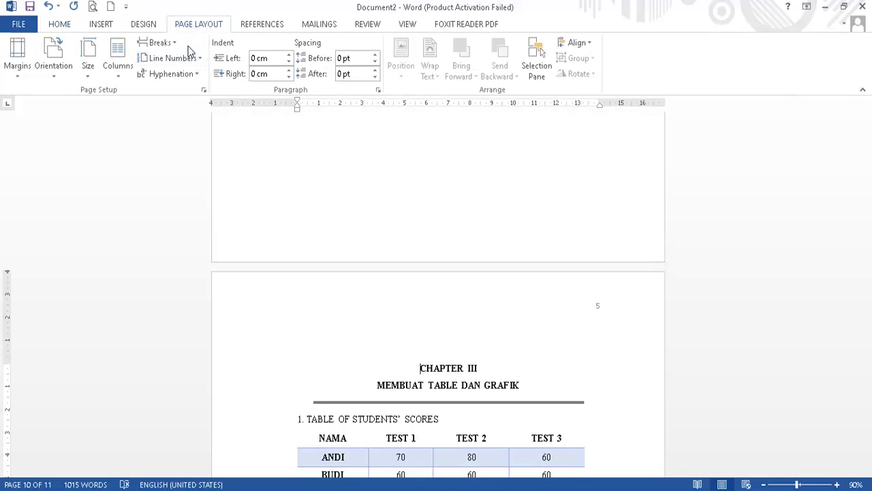
{"action": "left_click", "coordinate": [170, 43]}
{"action": "left_click", "coordinate": [193, 215]}
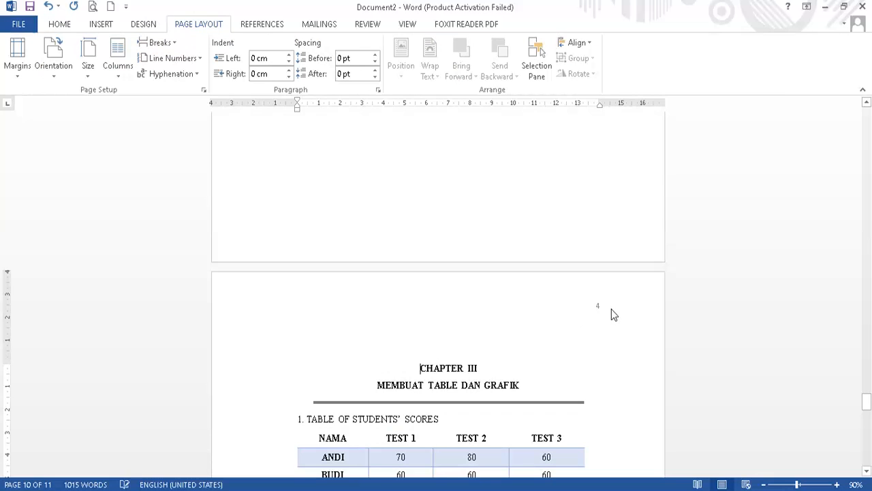
{"action": "double_click", "coordinate": [599, 306]}
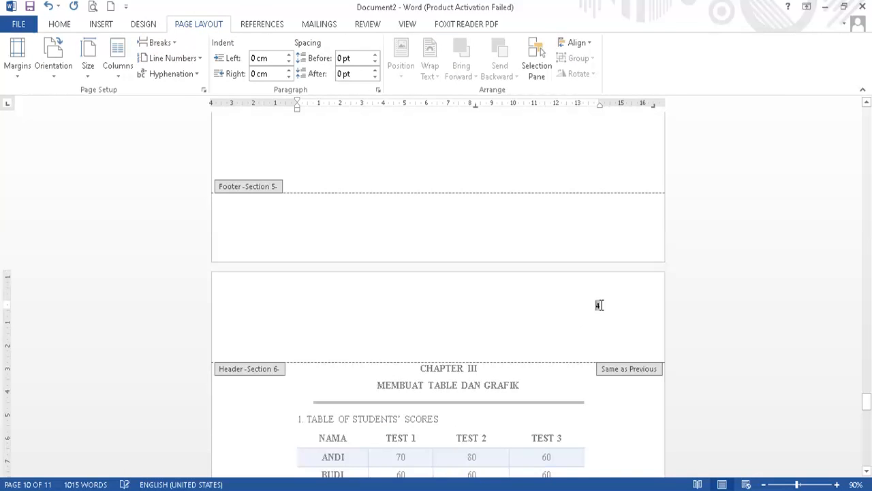
Unlink the header of the CHAPTER III page from the previous section and delete its page number
{"action": "left_click", "coordinate": [353, 74]}
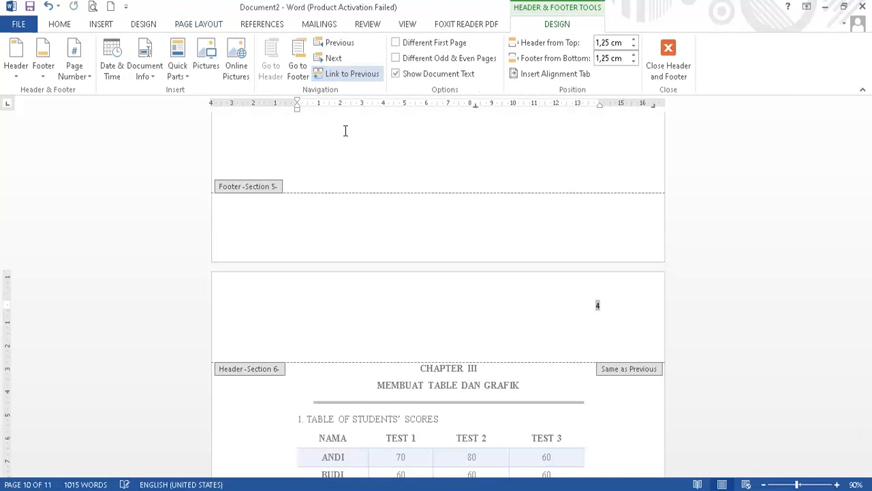
{"action": "scroll", "coordinate": [346, 131], "scroll_direction": "down", "scroll_amount": 3}
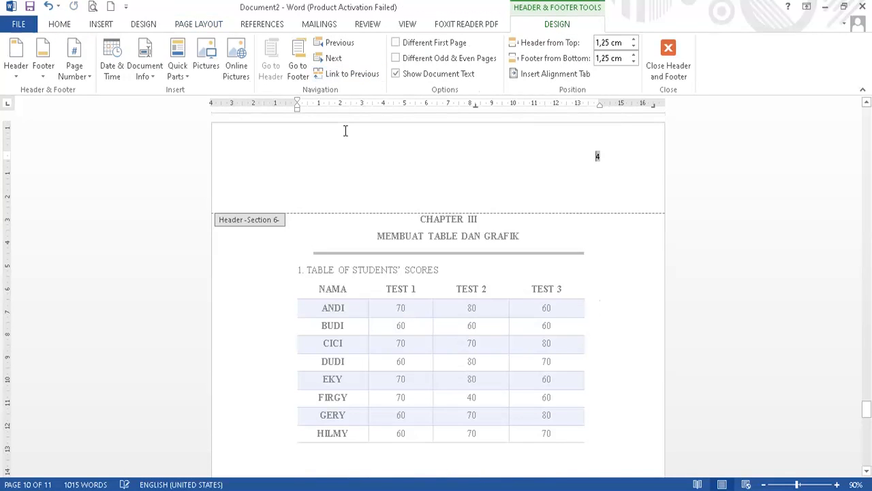
{"action": "double_click", "coordinate": [598, 156]}
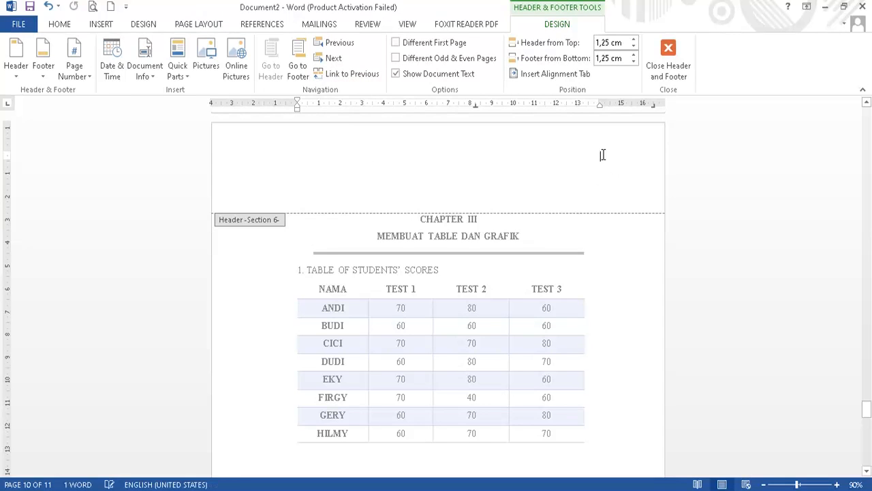
{"action": "left_click", "coordinate": [602, 154]}
Check the header and footer page numbers on the Chapter II pages, returning to the CHAPTER III page
{"action": "scroll", "coordinate": [607, 213], "scroll_direction": "up", "scroll_amount": 8}
{"action": "scroll", "coordinate": [608, 214], "scroll_direction": "up", "scroll_amount": 8}
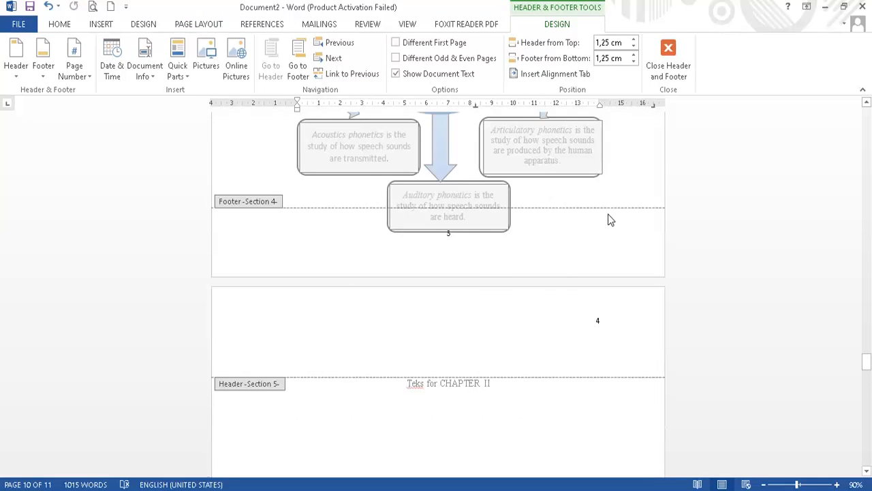
{"action": "scroll", "coordinate": [600, 323], "scroll_direction": "up", "scroll_amount": 6}
{"action": "scroll", "coordinate": [593, 409], "scroll_direction": "down", "scroll_amount": 5}
{"action": "scroll", "coordinate": [595, 409], "scroll_direction": "down", "scroll_amount": 15}
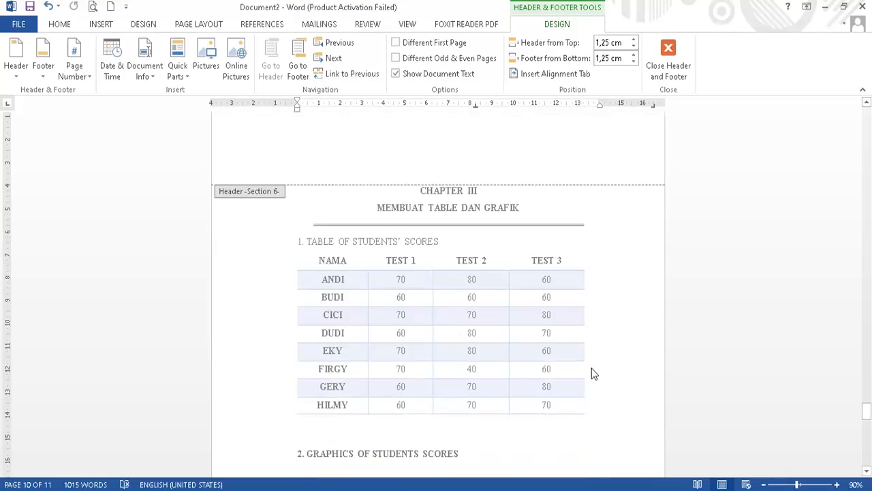
{"action": "scroll", "coordinate": [593, 361], "scroll_direction": "down", "scroll_amount": 1}
{"action": "scroll", "coordinate": [559, 267], "scroll_direction": "up", "scroll_amount": 2}
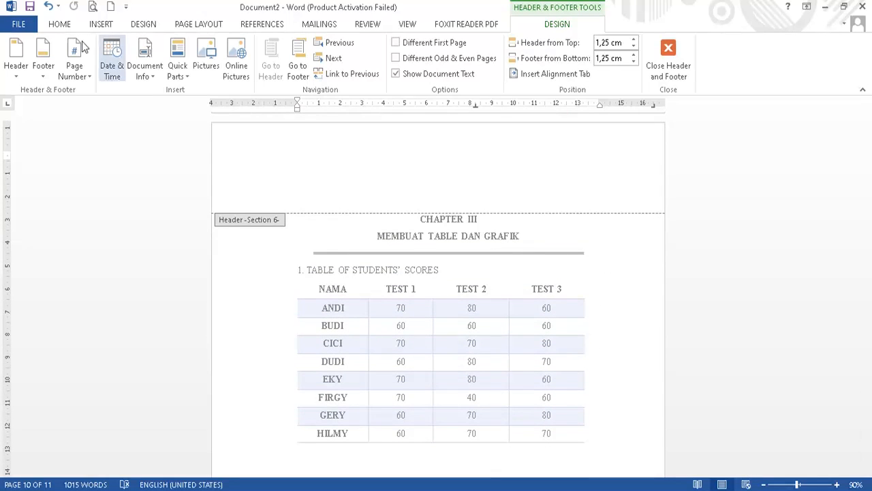
Insert a Plain Number 2 page number in the footer of the CHAPTER III page and unlink that footer from the previous section
{"action": "left_click", "coordinate": [100, 24]}
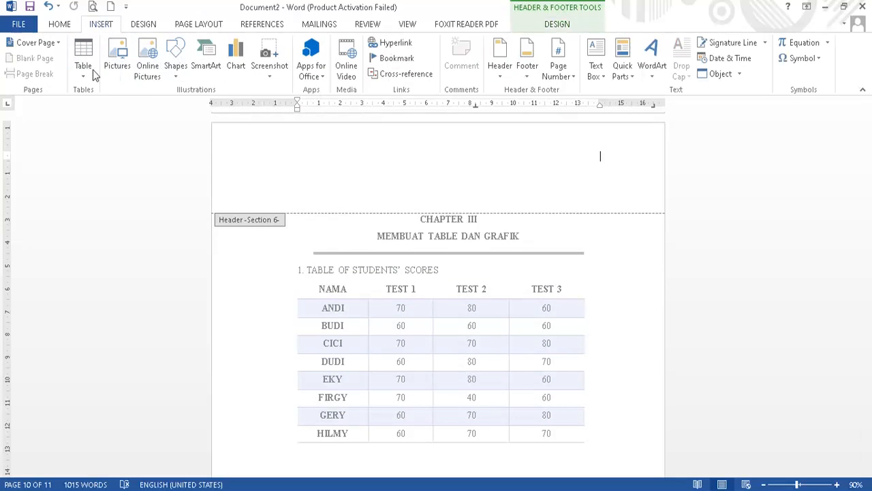
{"action": "left_click", "coordinate": [575, 76]}
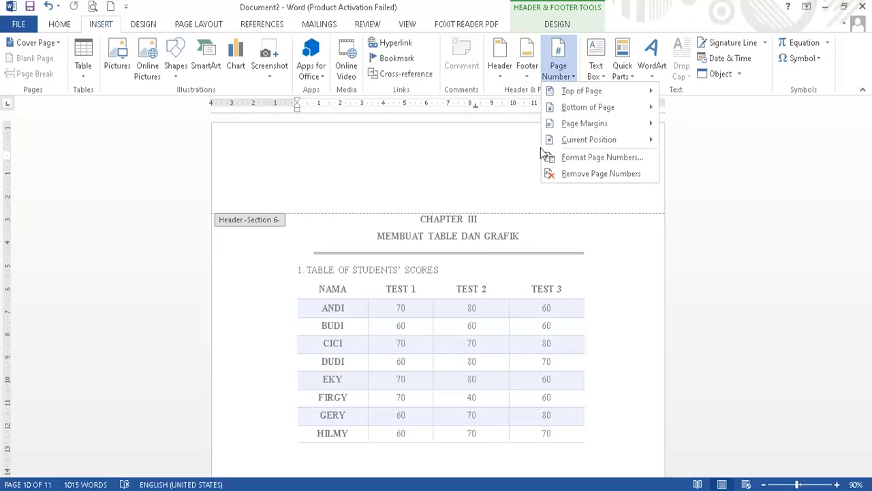
{"action": "mouse_move", "coordinate": [577, 109]}
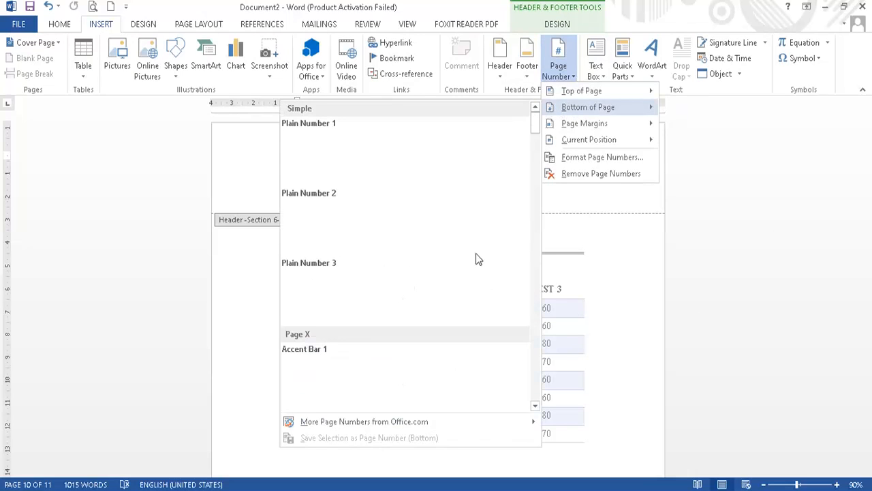
{"action": "left_click", "coordinate": [402, 227]}
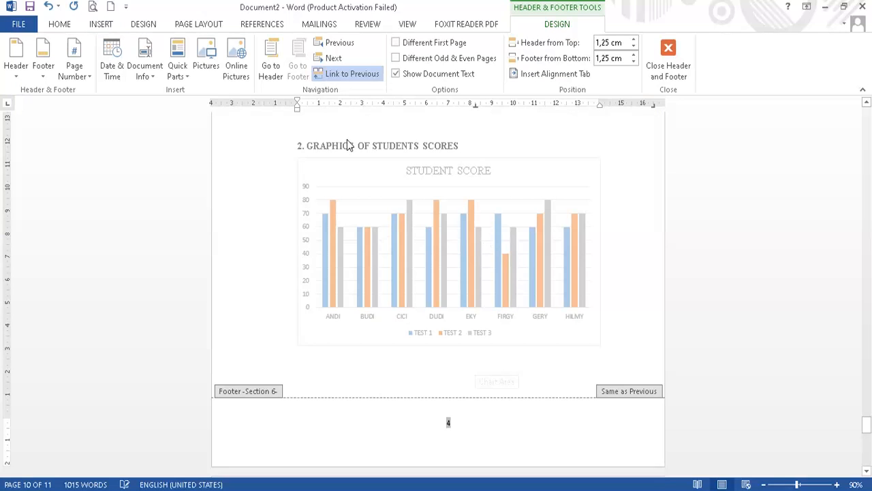
{"action": "left_click", "coordinate": [355, 75]}
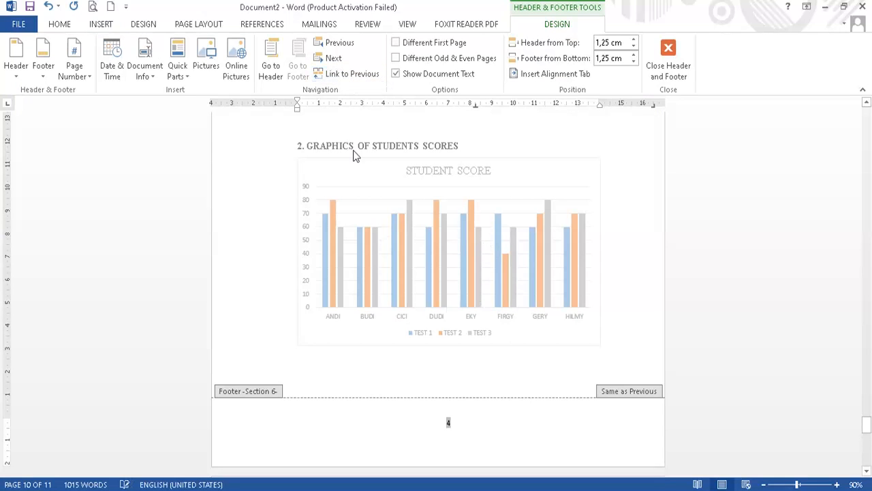
Set the page numbering of the CHAPTER III section to start at 5
{"action": "left_click", "coordinate": [109, 25]}
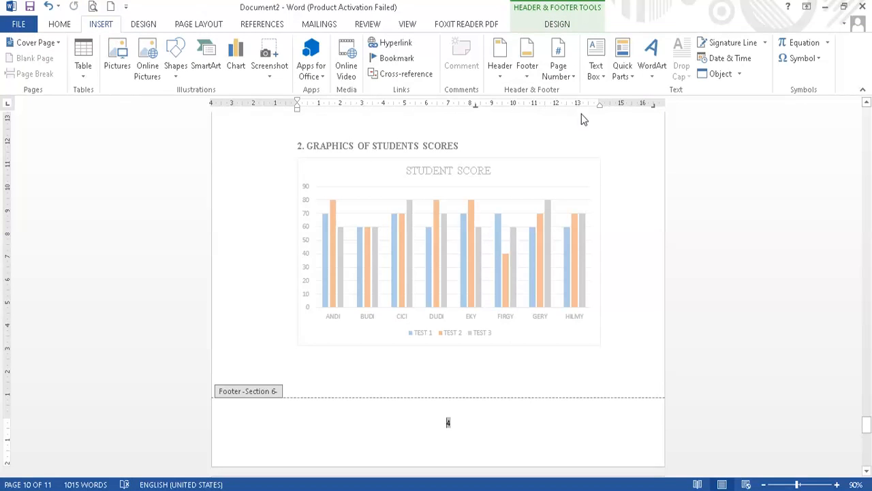
{"action": "left_click", "coordinate": [573, 79]}
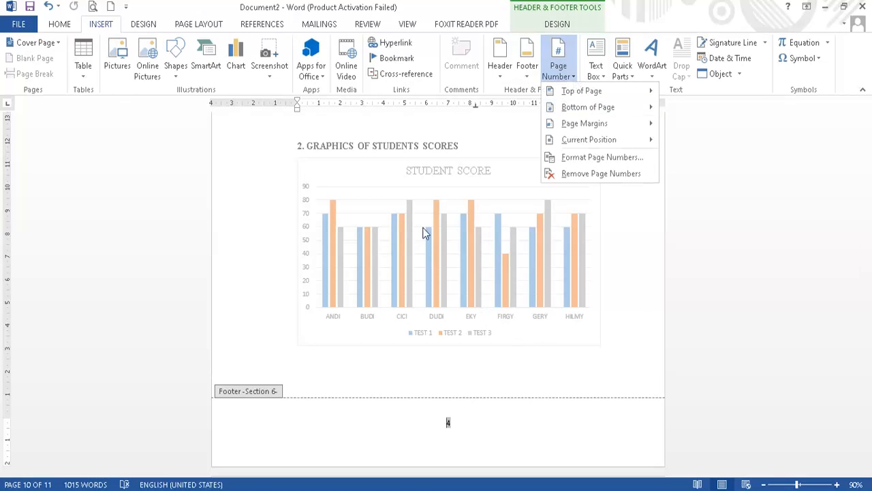
{"action": "left_click", "coordinate": [579, 158]}
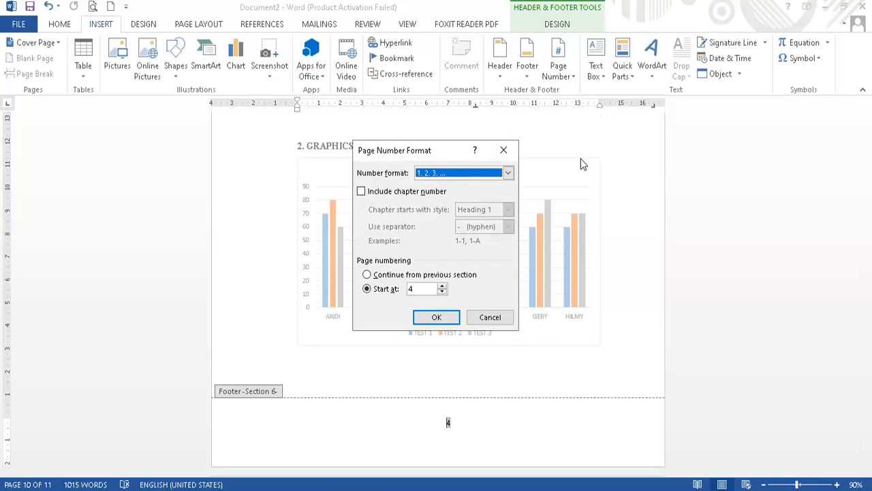
{"action": "left_click", "coordinate": [442, 286]}
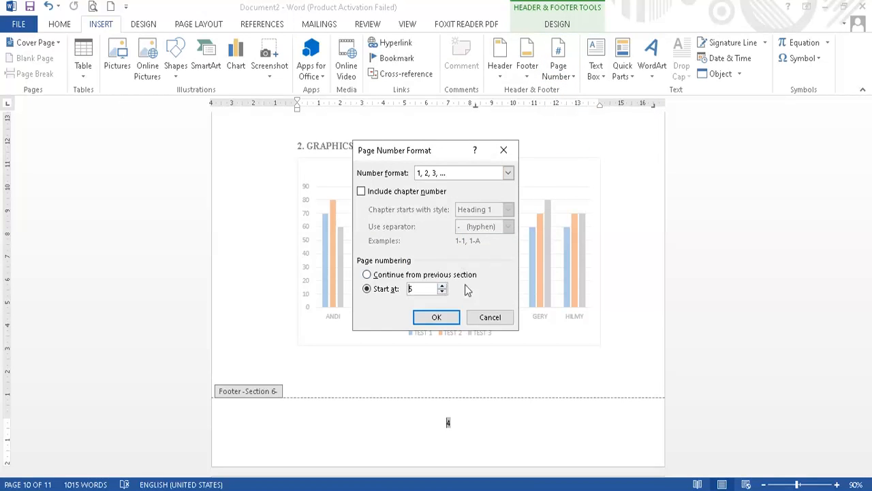
{"action": "left_click", "coordinate": [436, 318]}
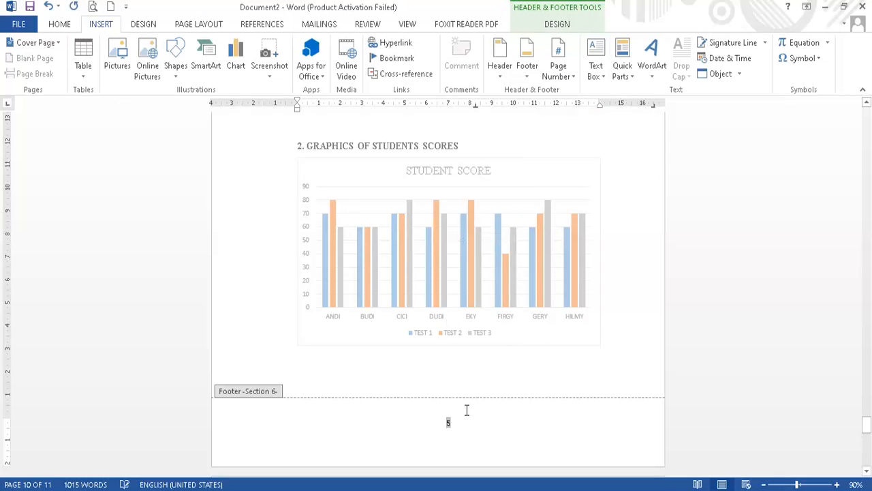
Examine the footer page numbers across the CHAPTER III section, including the pie chart page
{"action": "scroll", "coordinate": [470, 381], "scroll_direction": "down", "scroll_amount": 2}
{"action": "scroll", "coordinate": [473, 341], "scroll_direction": "up", "scroll_amount": 2}
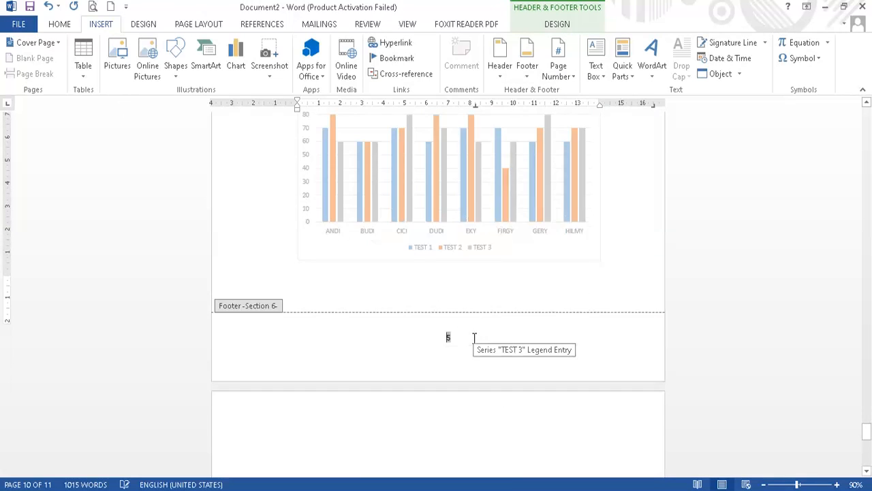
{"action": "scroll", "coordinate": [473, 349], "scroll_direction": "down", "scroll_amount": 4}
{"action": "scroll", "coordinate": [473, 348], "scroll_direction": "down", "scroll_amount": 12}
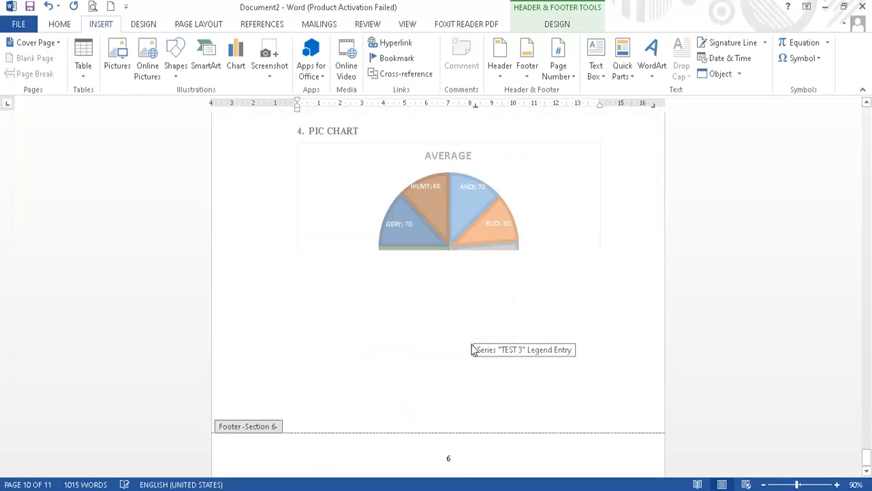
{"action": "left_click", "coordinate": [452, 422]}
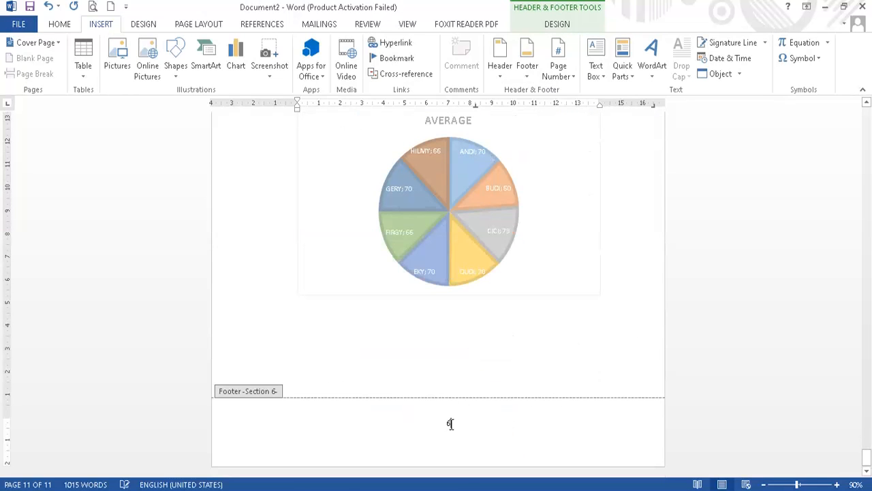
{"action": "left_click", "coordinate": [558, 23]}
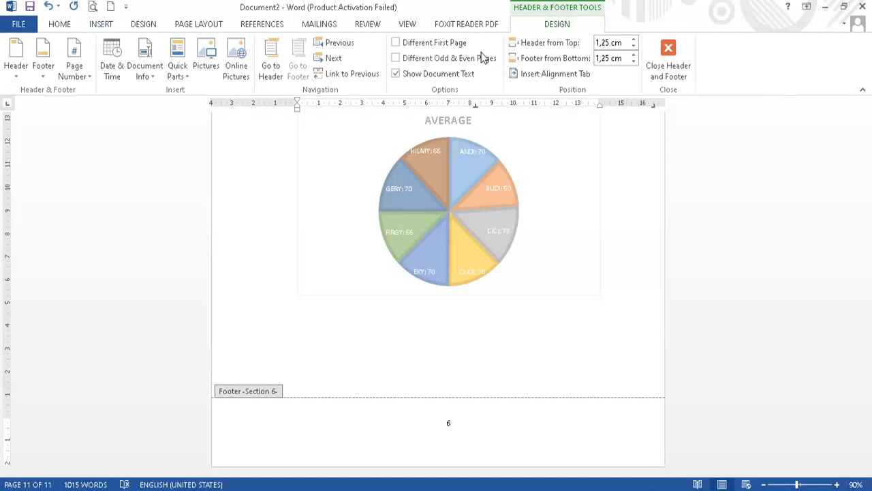
{"action": "scroll", "coordinate": [484, 255], "scroll_direction": "up", "scroll_amount": 3}
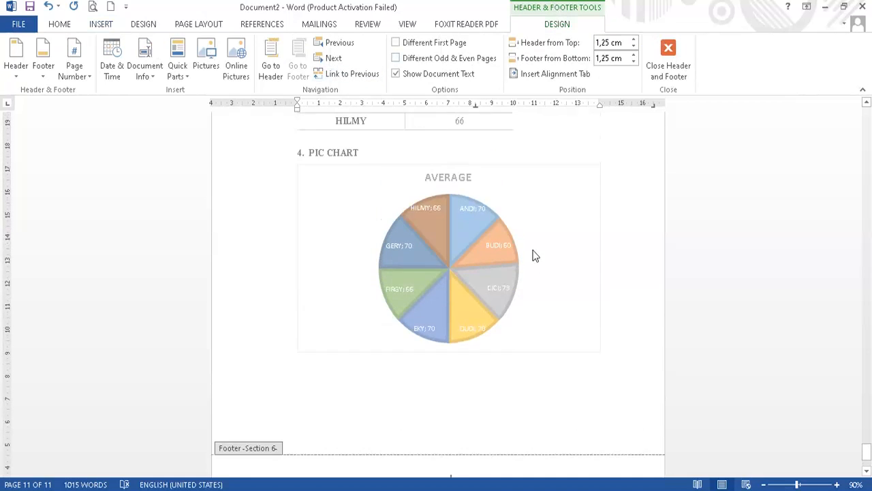
{"action": "scroll", "coordinate": [525, 255], "scroll_direction": "up", "scroll_amount": 3}
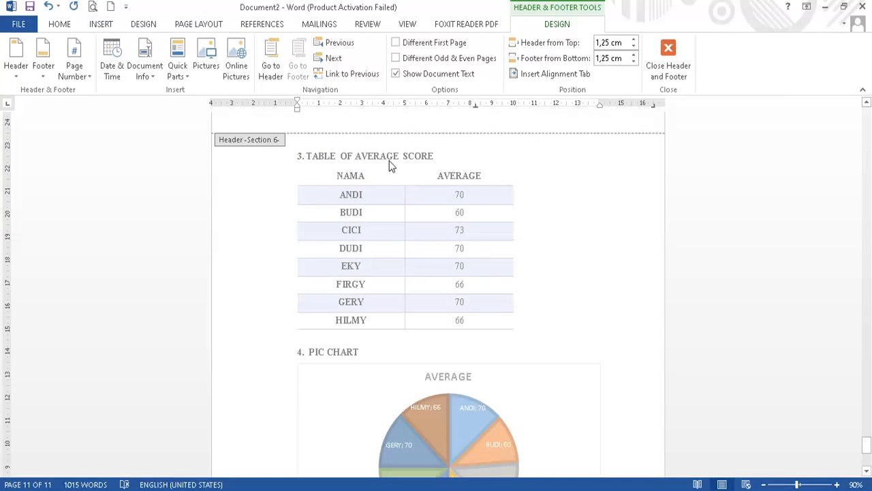
Leave footer editing and place the text cursor before the heading "3. TABLE OF AVERAGE SCORE"
{"action": "double_click", "coordinate": [389, 160]}
{"action": "left_click", "coordinate": [286, 157]}
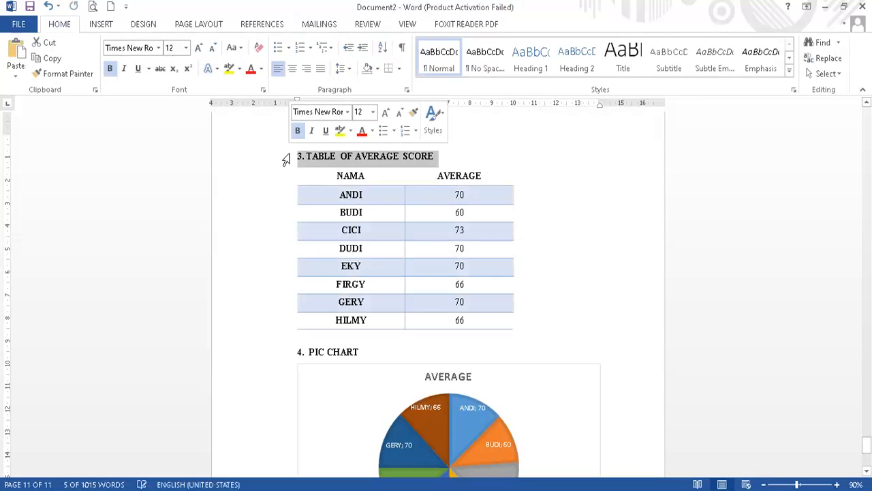
{"action": "left_click", "coordinate": [298, 159]}
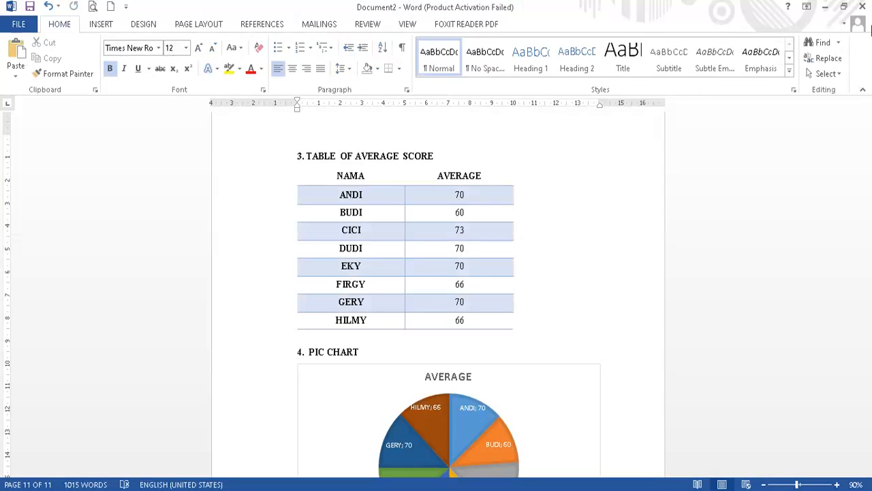
Try inserting a Next Page section break before "3. TABLE OF AVERAGE SCORE" and undo it
{"action": "left_click", "coordinate": [194, 23]}
{"action": "left_click", "coordinate": [159, 42]}
{"action": "left_click", "coordinate": [210, 226]}
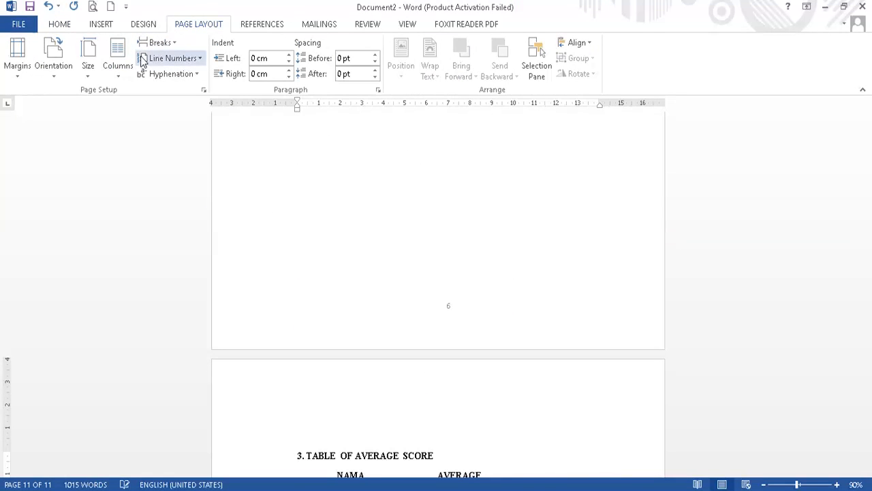
{"action": "left_click", "coordinate": [46, 6]}
Delete the empty line above "3. TABLE OF AVERAGE SCORE" and insert a Next Page section break before that heading
{"action": "scroll", "coordinate": [443, 177], "scroll_direction": "up", "scroll_amount": 10}
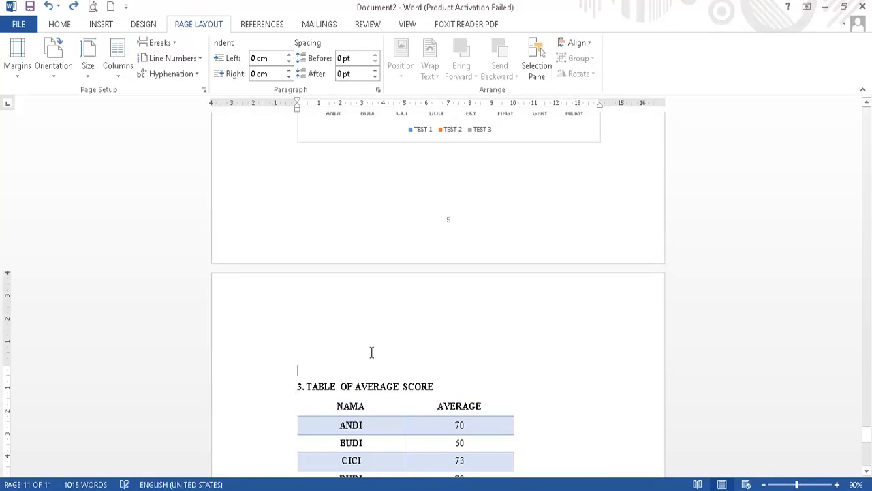
{"action": "key", "text": "BackSpace"}
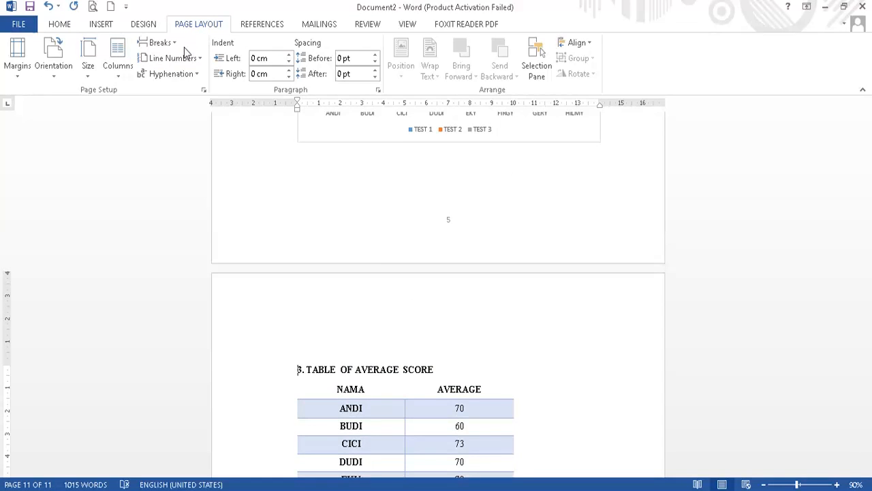
{"action": "left_click", "coordinate": [174, 43]}
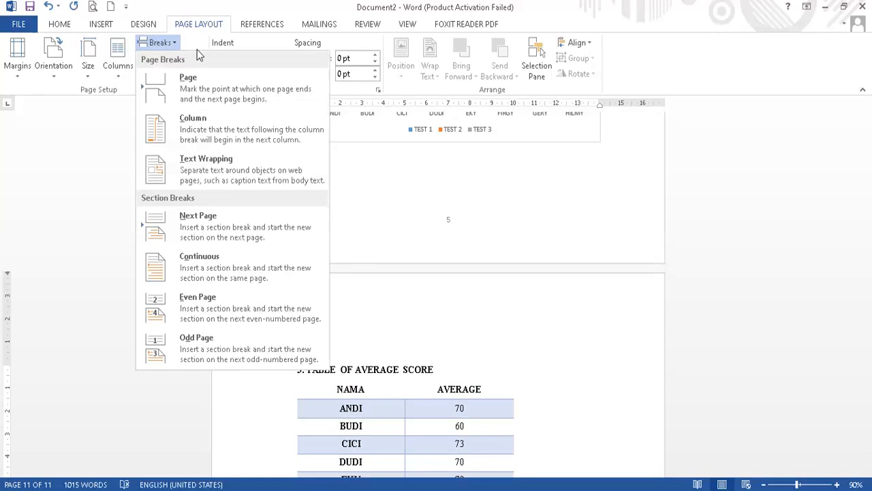
{"action": "left_click", "coordinate": [197, 217]}
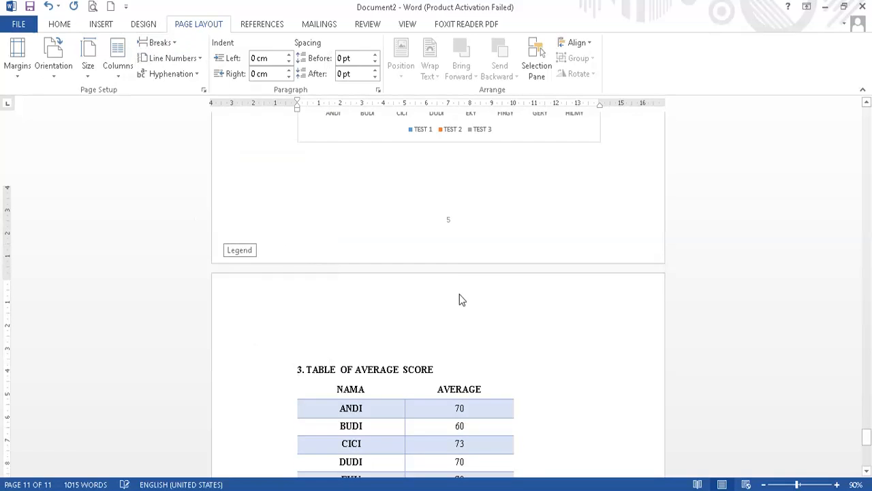
Unlink the footer of the pie chart page from the previous section and delete its page number
{"action": "scroll", "coordinate": [459, 299], "scroll_direction": "down", "scroll_amount": 15}
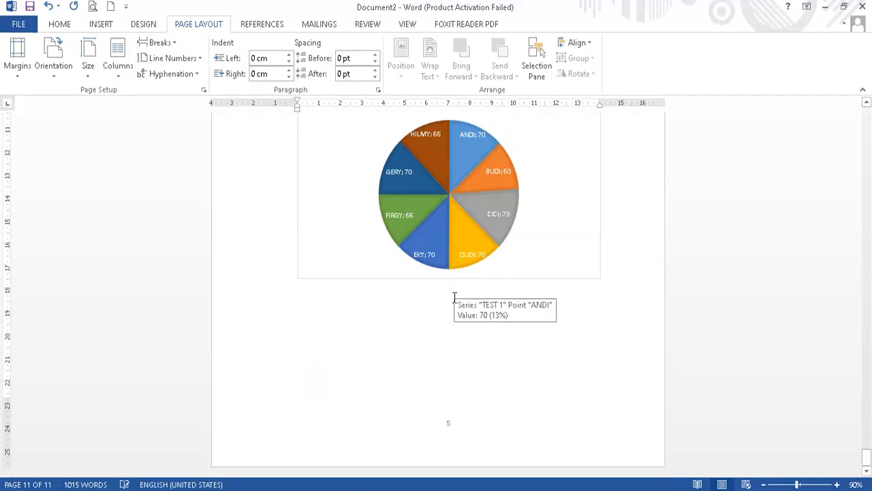
{"action": "left_click", "coordinate": [450, 426]}
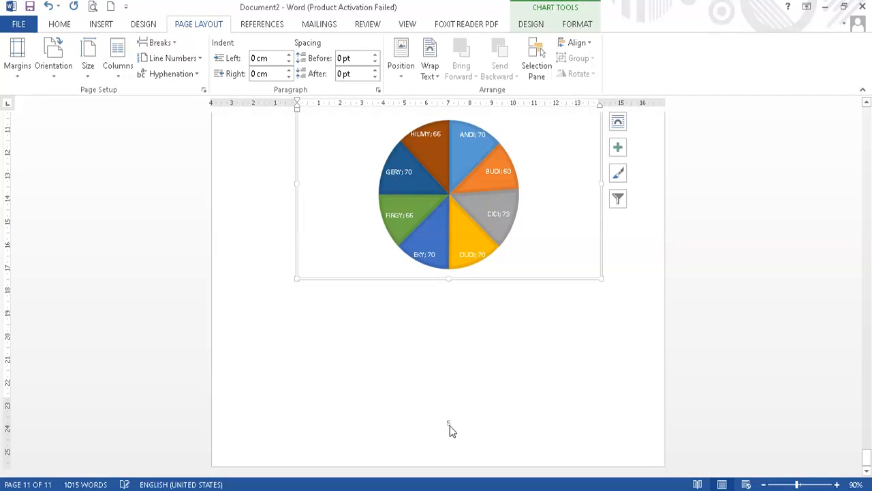
{"action": "double_click", "coordinate": [451, 425]}
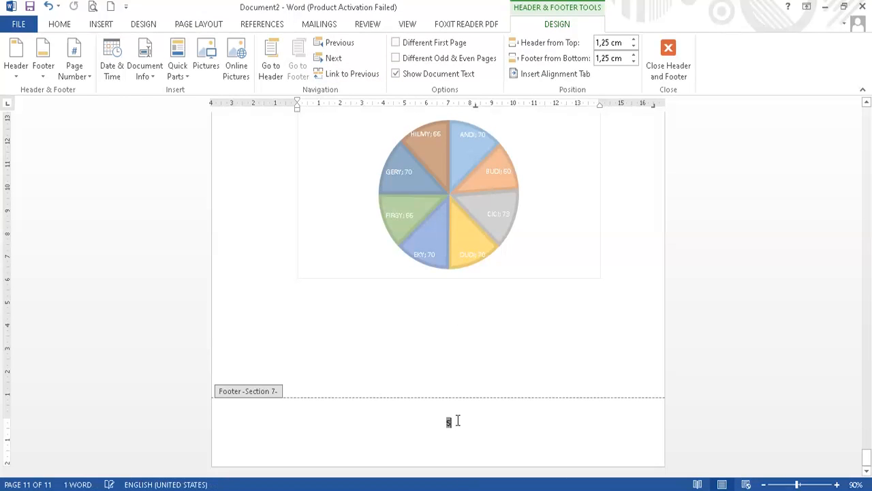
{"action": "scroll", "coordinate": [294, 197], "scroll_direction": "up", "scroll_amount": 3}
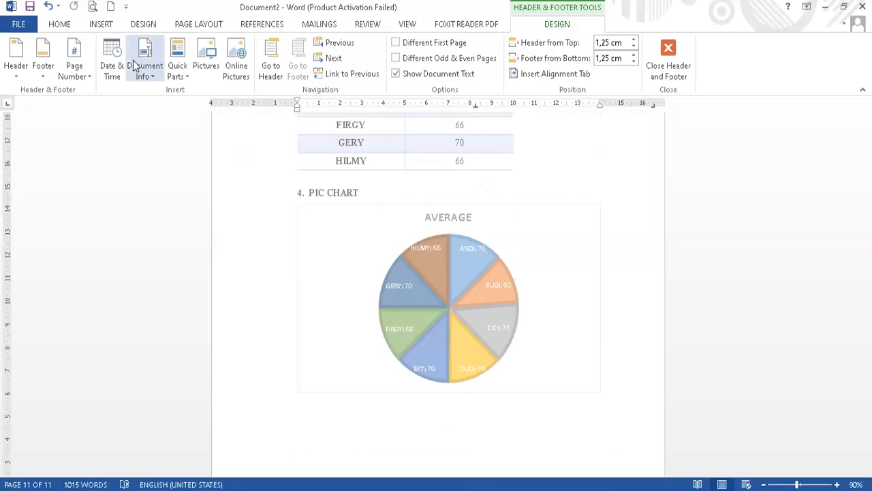
Insert a Plain Number 3 page number in the header of the "3. TABLE OF AVERAGE SCORE" page and unlink that header from the previous section
{"action": "left_click", "coordinate": [106, 23]}
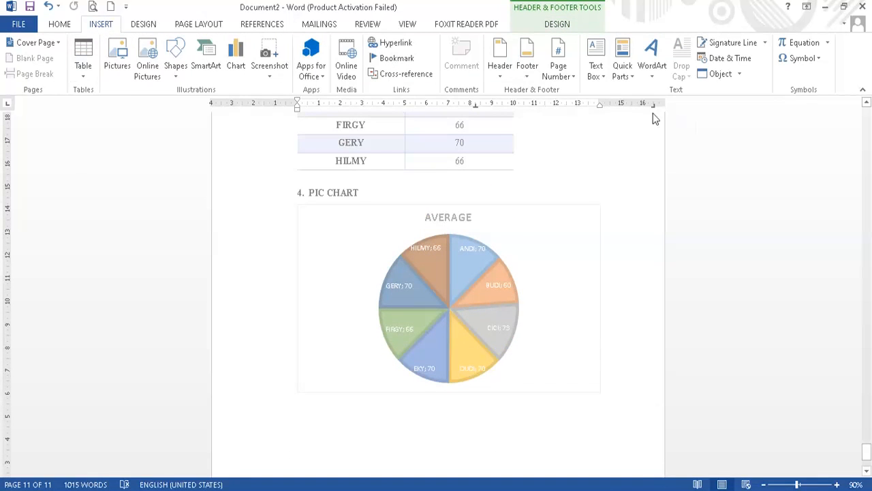
{"action": "left_click", "coordinate": [574, 76]}
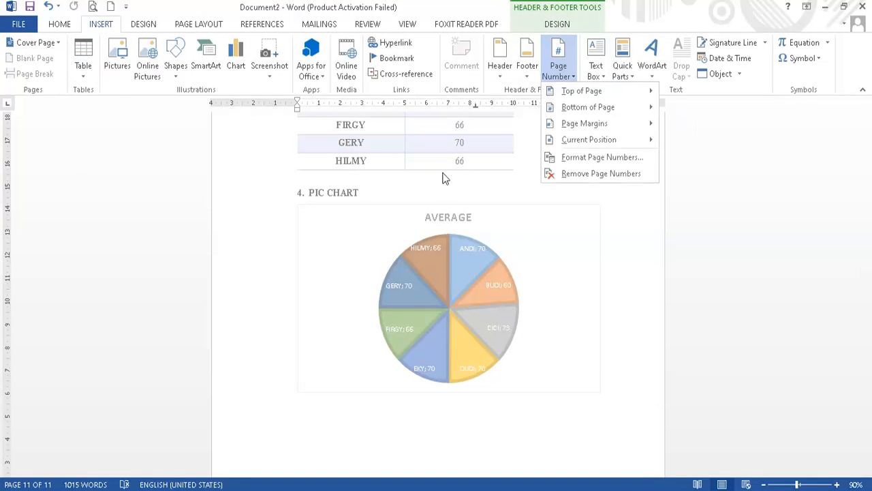
{"action": "mouse_move", "coordinate": [572, 93]}
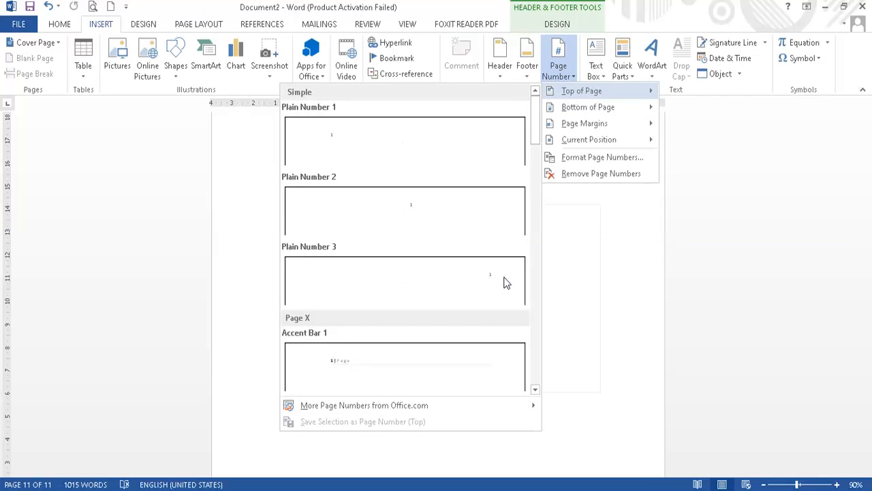
{"action": "left_click", "coordinate": [505, 282]}
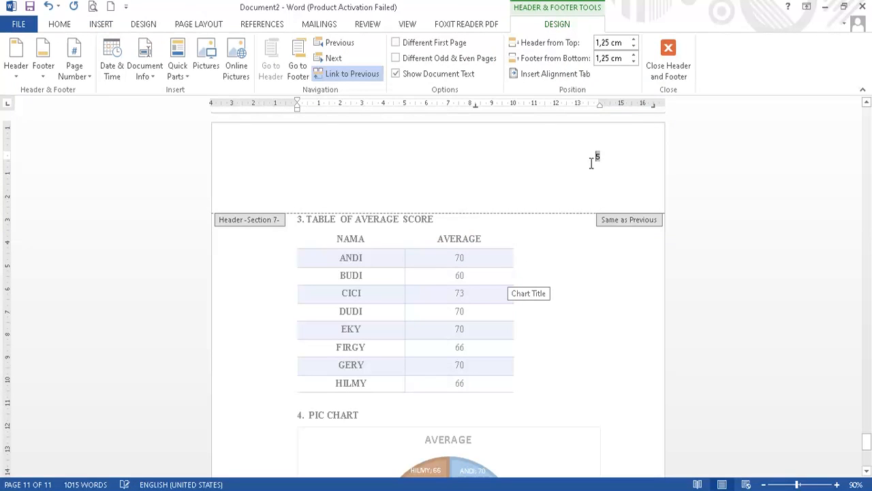
{"action": "left_click", "coordinate": [344, 74]}
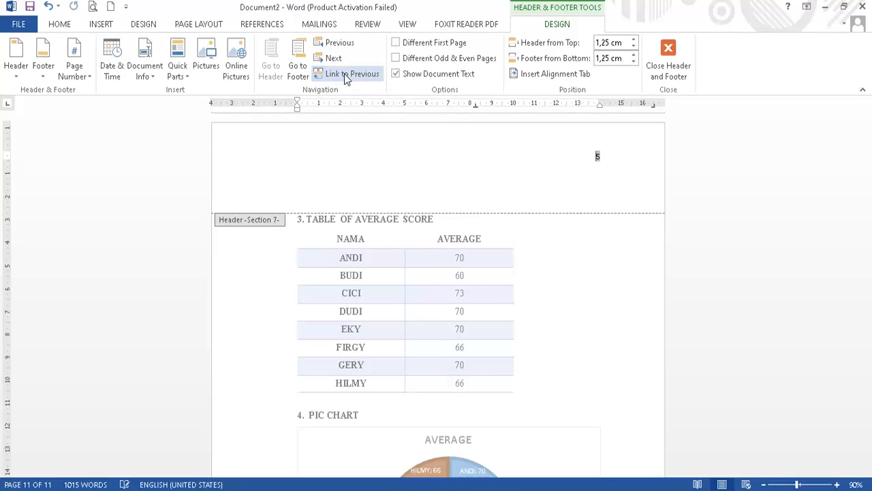
Set the page numbering of the "3. TABLE OF AVERAGE SCORE" section to start at 6
{"action": "left_click", "coordinate": [98, 26]}
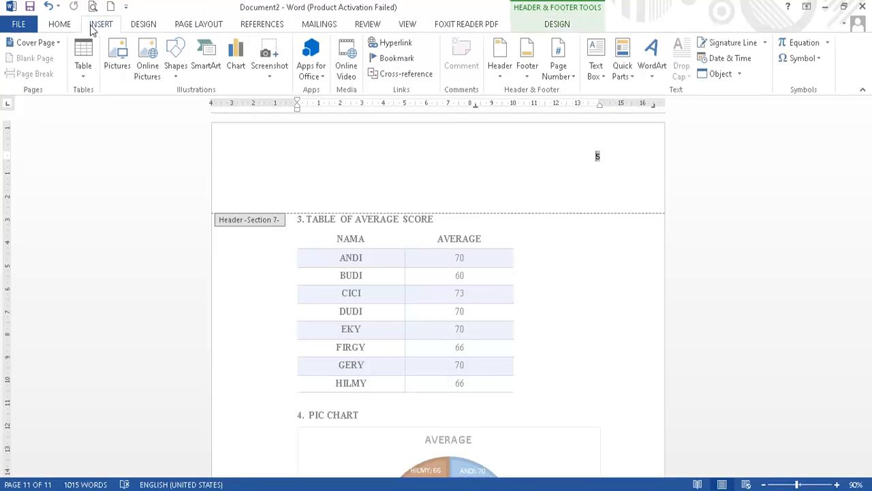
{"action": "left_click", "coordinate": [573, 78]}
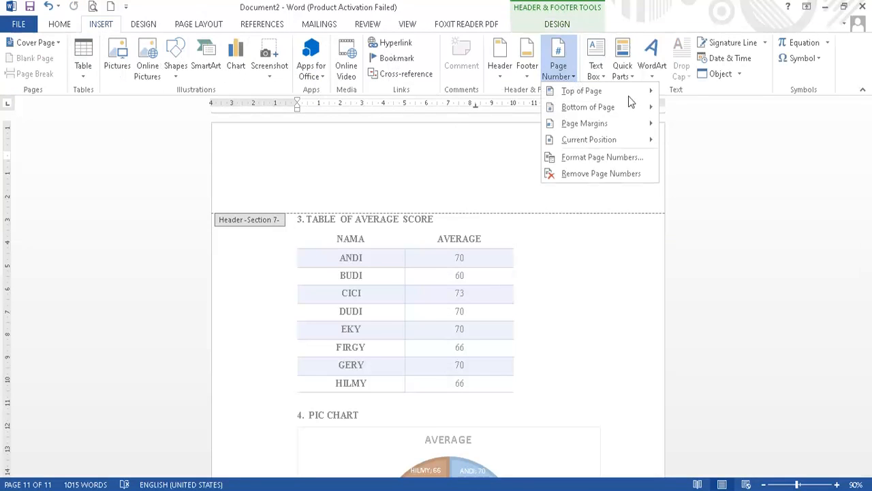
{"action": "left_click", "coordinate": [577, 157]}
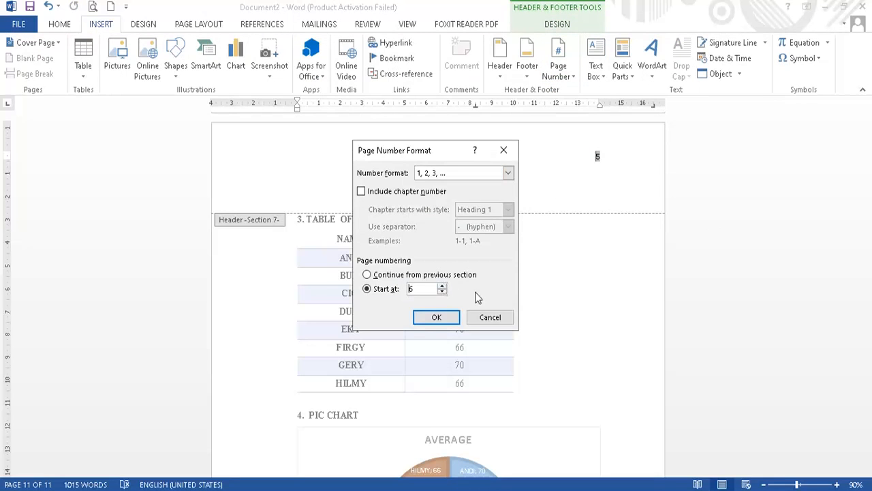
{"action": "left_click", "coordinate": [437, 318]}
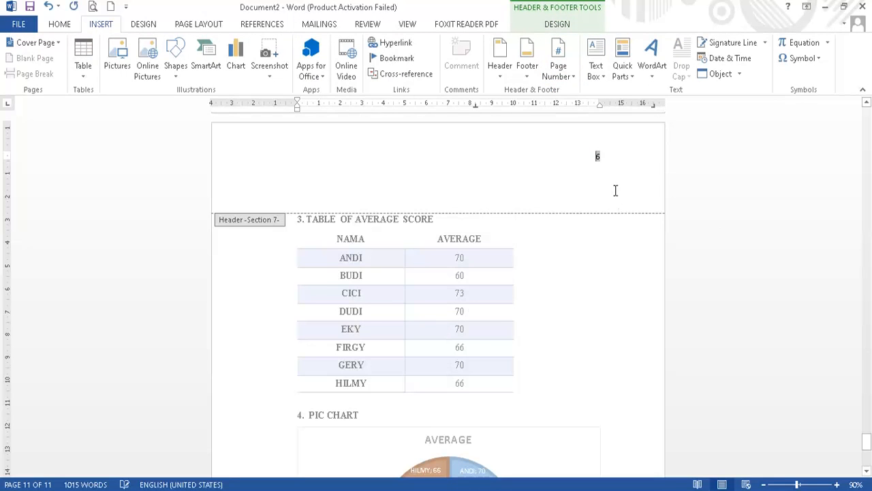
{"action": "scroll", "coordinate": [550, 259], "scroll_direction": "down", "scroll_amount": 10}
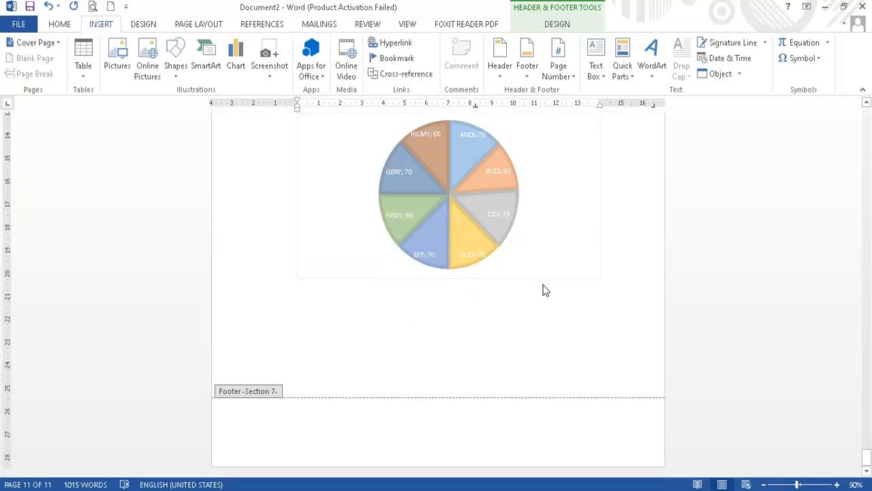
{"action": "scroll", "coordinate": [553, 278], "scroll_direction": "up", "scroll_amount": 10}
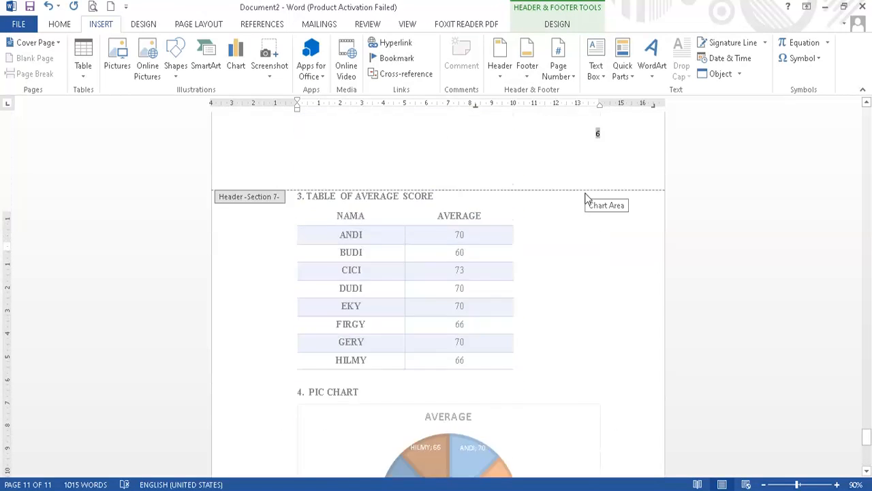
Delete the page number from the header of the Chapter III opening page
{"action": "left_click", "coordinate": [556, 24]}
{"action": "scroll", "coordinate": [572, 180], "scroll_direction": "up", "scroll_amount": 10}
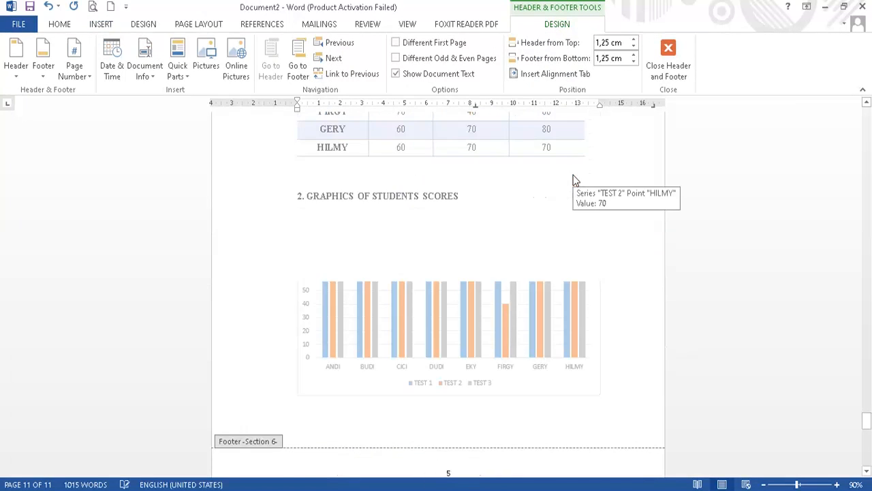
{"action": "scroll", "coordinate": [621, 195], "scroll_direction": "up", "scroll_amount": 2}
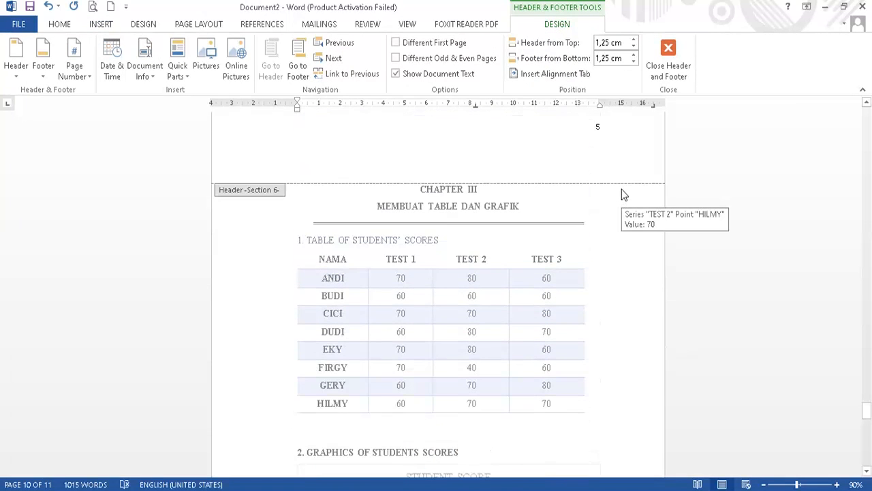
{"action": "left_click", "coordinate": [605, 128]}
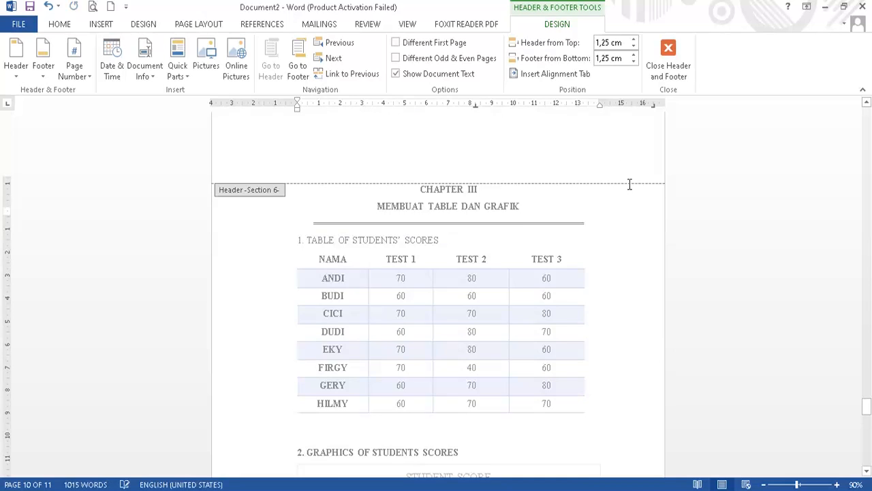
Examine the header and footer page numbers from Chapter III back to the abstract page
{"action": "scroll", "coordinate": [628, 186], "scroll_direction": "up", "scroll_amount": 10}
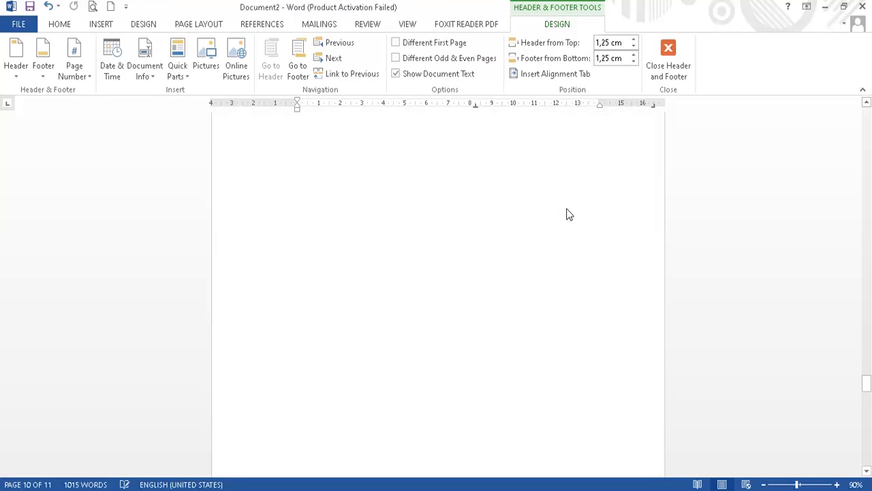
{"action": "scroll", "coordinate": [593, 289], "scroll_direction": "up", "scroll_amount": 5}
{"action": "scroll", "coordinate": [538, 286], "scroll_direction": "up", "scroll_amount": 8}
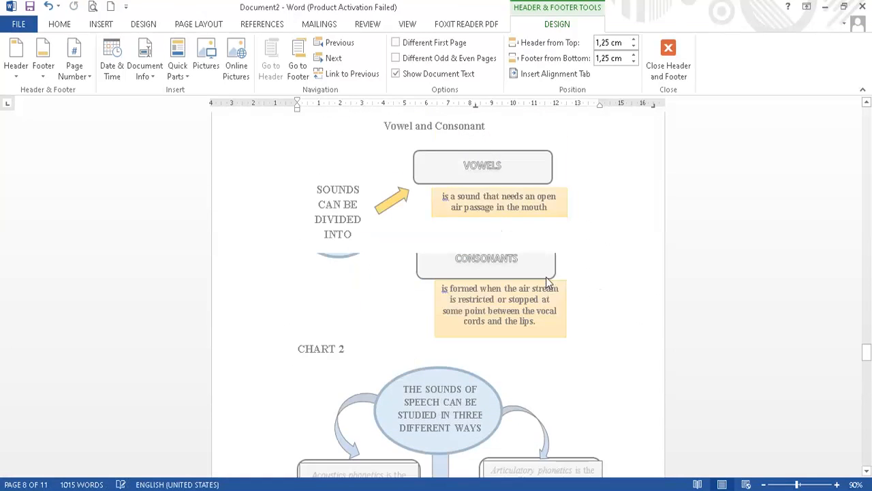
{"action": "scroll", "coordinate": [548, 237], "scroll_direction": "up", "scroll_amount": 5}
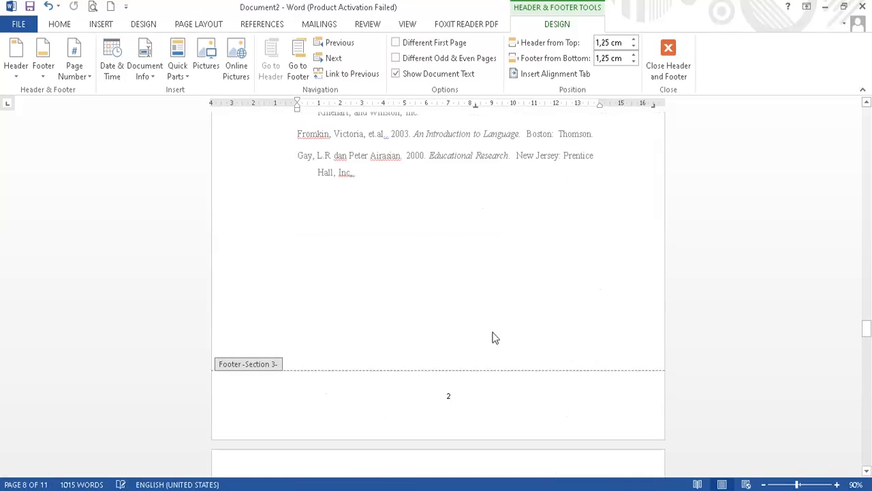
{"action": "scroll", "coordinate": [545, 263], "scroll_direction": "up", "scroll_amount": 10}
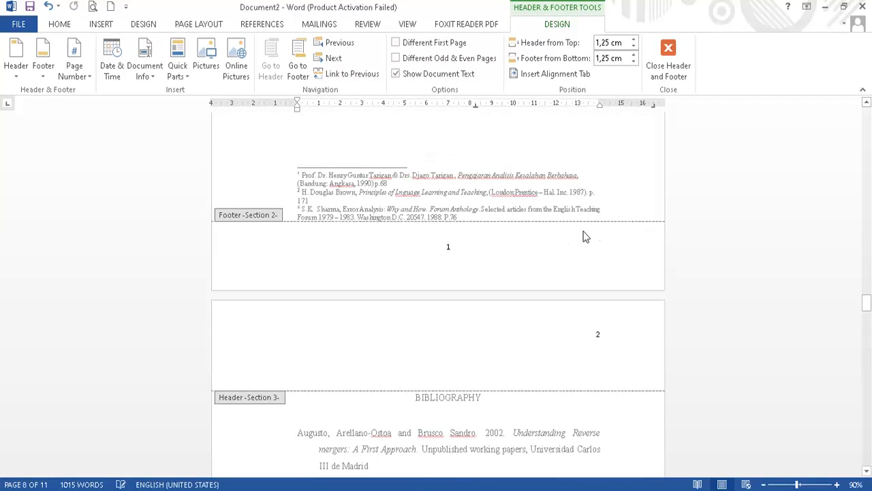
{"action": "scroll", "coordinate": [535, 265], "scroll_direction": "up", "scroll_amount": 10}
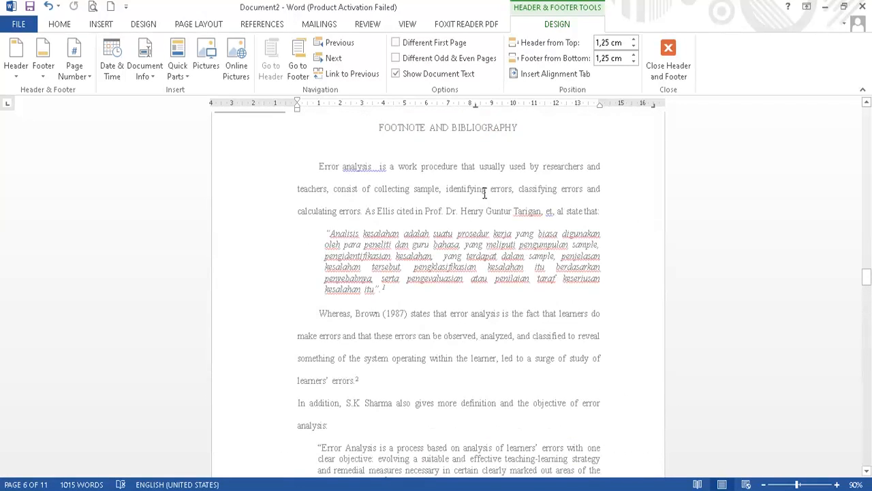
{"action": "scroll", "coordinate": [485, 197], "scroll_direction": "up", "scroll_amount": 2}
{"action": "scroll", "coordinate": [471, 283], "scroll_direction": "up", "scroll_amount": 10}
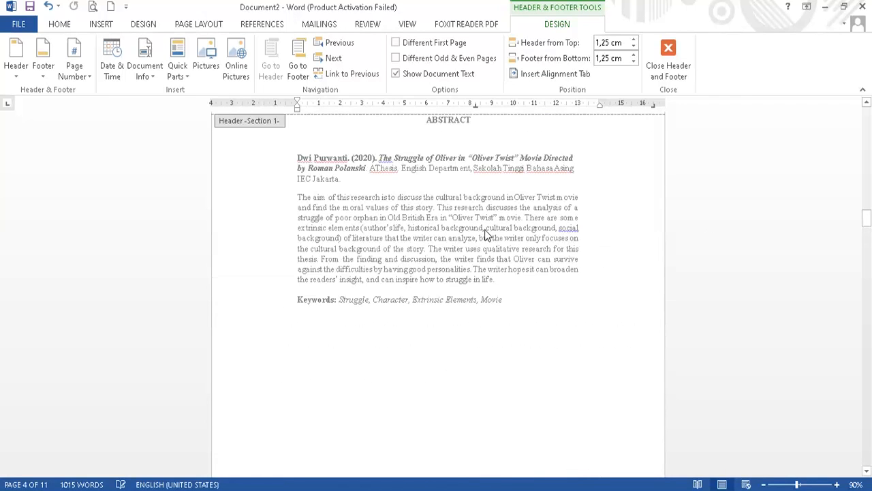
Switch to BEDA HALAMAN-TASK.pdf in Foxit Reader and examine the page number positions from the approval page through the last page
{"action": "scroll", "coordinate": [460, 244], "scroll_direction": "down", "scroll_amount": 6}
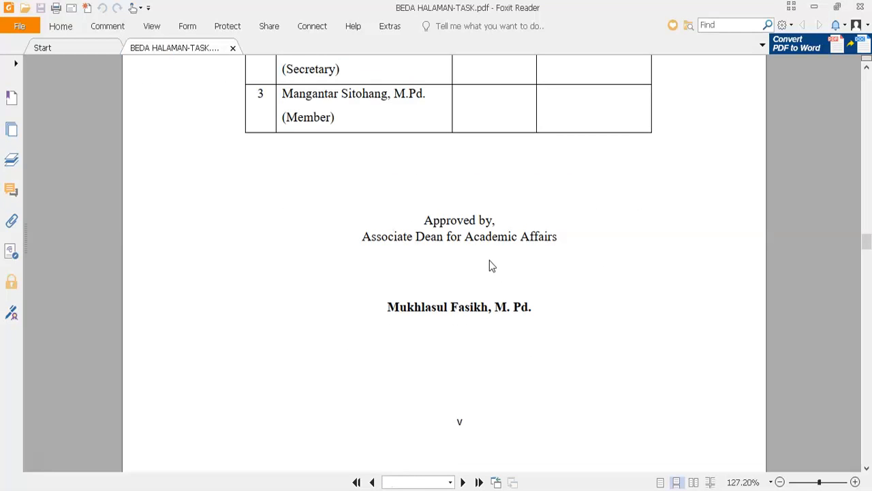
{"action": "scroll", "coordinate": [490, 260], "scroll_direction": "up", "scroll_amount": 3}
{"action": "scroll", "coordinate": [486, 263], "scroll_direction": "down", "scroll_amount": 5}
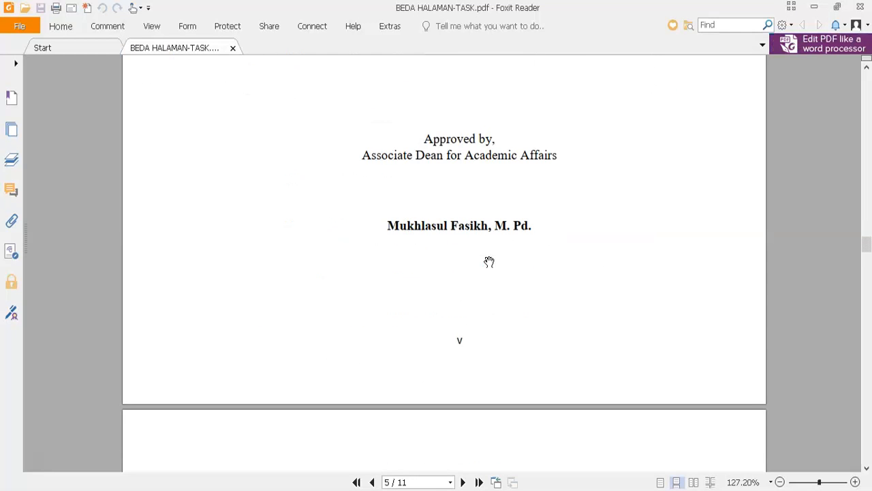
{"action": "scroll", "coordinate": [489, 256], "scroll_direction": "up", "scroll_amount": 4}
{"action": "scroll", "coordinate": [490, 245], "scroll_direction": "down", "scroll_amount": 15}
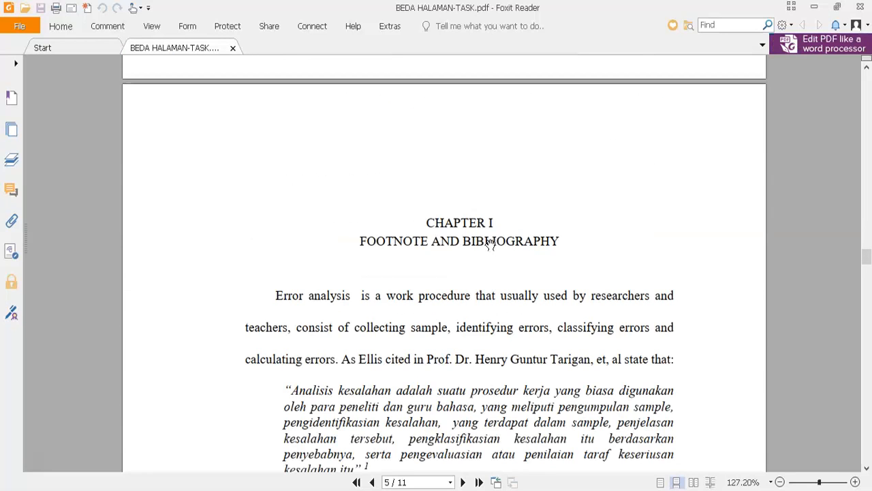
{"action": "scroll", "coordinate": [495, 245], "scroll_direction": "down", "scroll_amount": 15}
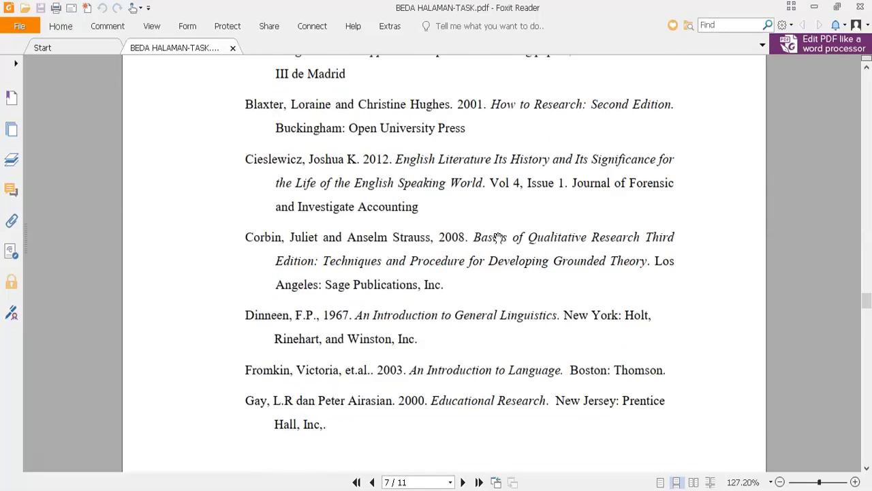
{"action": "scroll", "coordinate": [487, 280], "scroll_direction": "down", "scroll_amount": 12}
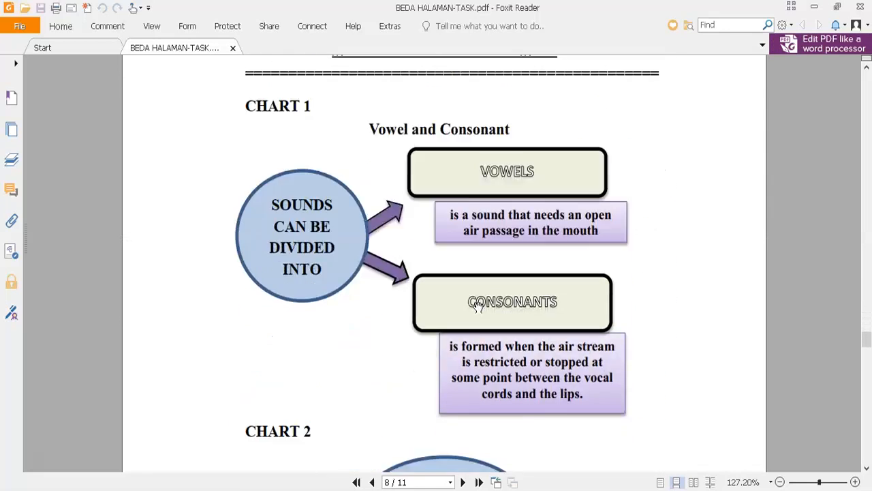
{"action": "scroll", "coordinate": [479, 296], "scroll_direction": "down", "scroll_amount": 10}
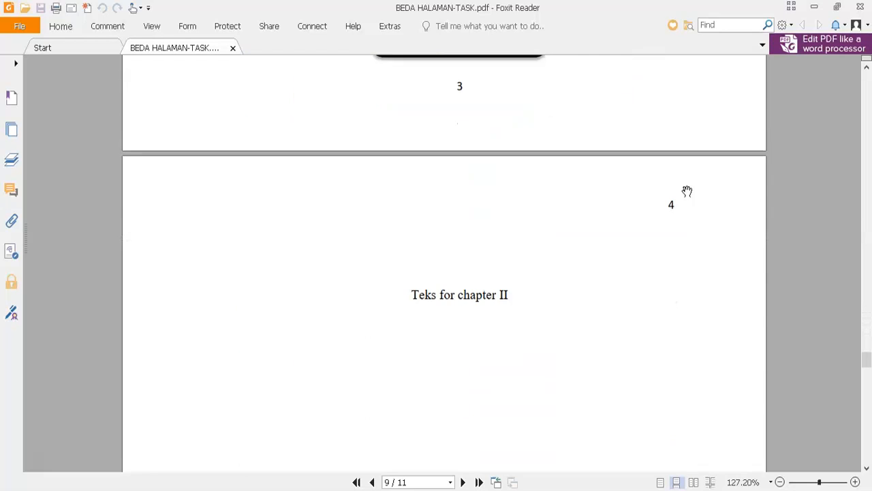
{"action": "scroll", "coordinate": [520, 294], "scroll_direction": "down", "scroll_amount": 12}
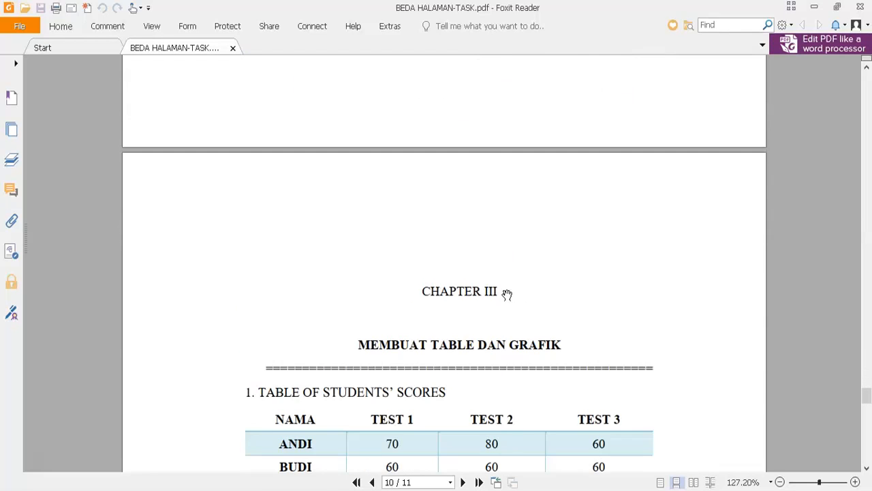
{"action": "scroll", "coordinate": [497, 299], "scroll_direction": "down", "scroll_amount": 4}
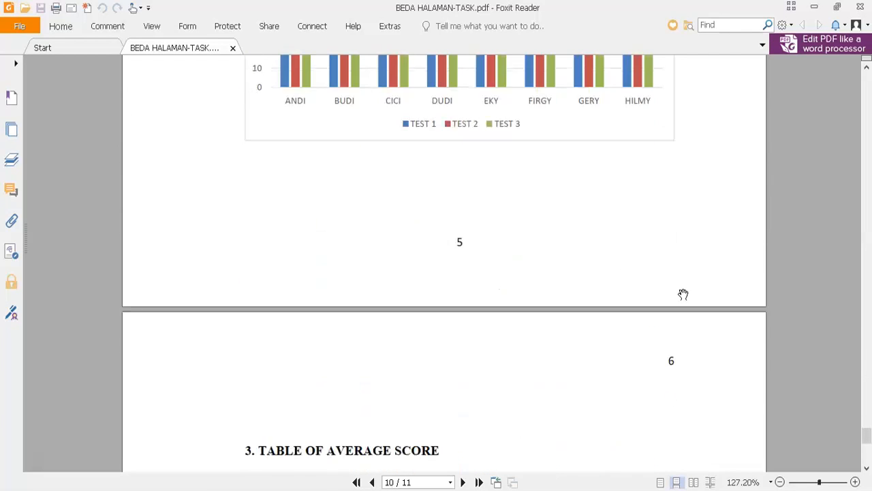
{"action": "scroll", "coordinate": [682, 294], "scroll_direction": "down", "scroll_amount": 9}
{"action": "scroll", "coordinate": [585, 293], "scroll_direction": "down", "scroll_amount": 3}
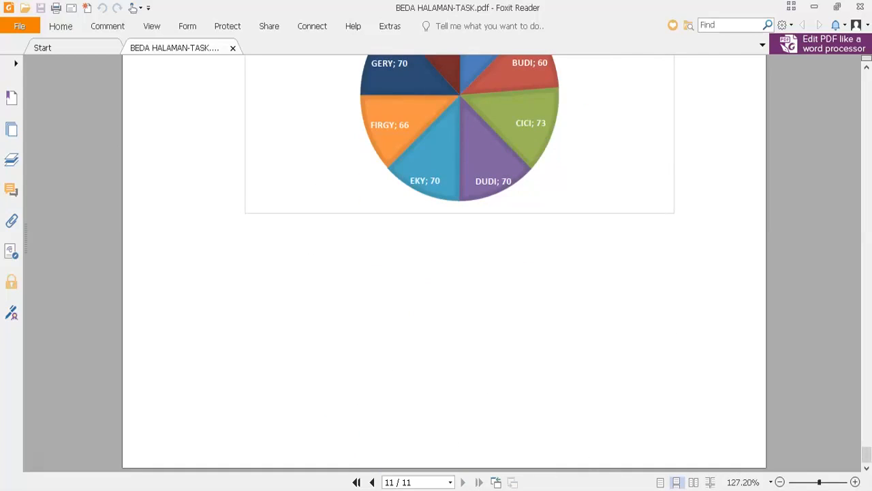
Switch back to the Word document and compare its page numbers from Chapter II back to the title page
{"action": "key", "text": "alt+Tab"}
{"action": "scroll", "coordinate": [352, 308], "scroll_direction": "down", "scroll_amount": 3}
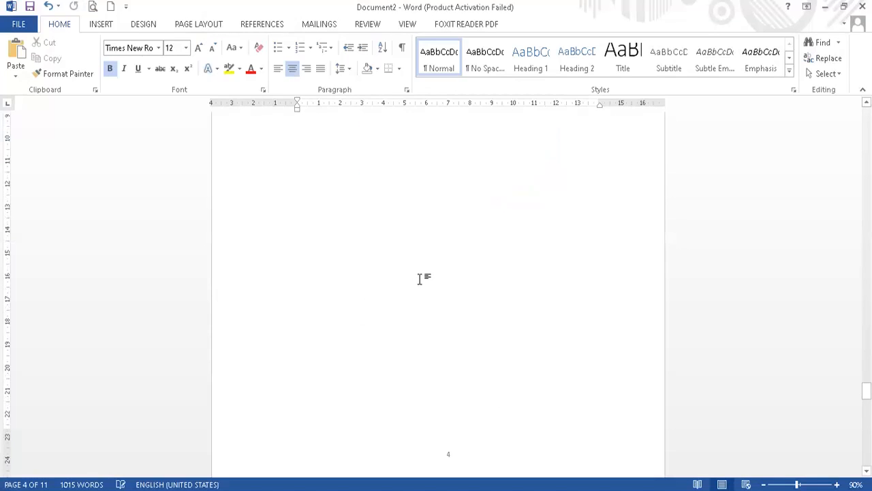
{"action": "scroll", "coordinate": [438, 271], "scroll_direction": "up", "scroll_amount": 10}
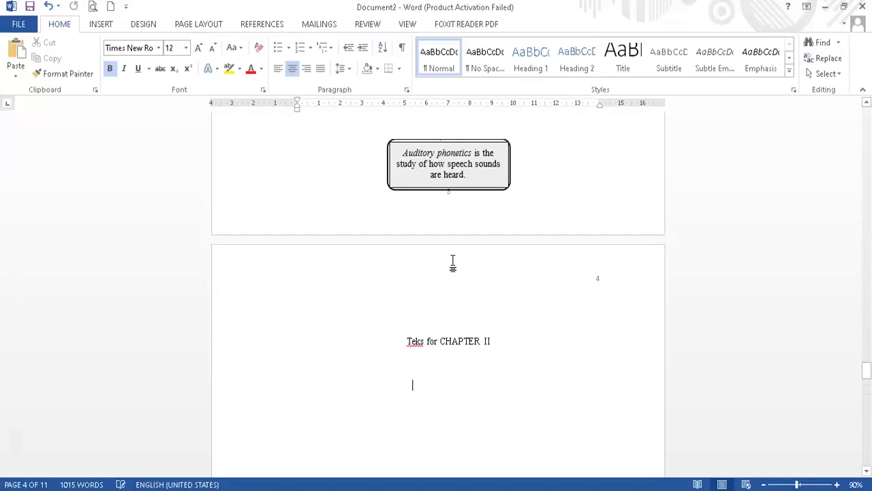
{"action": "scroll", "coordinate": [549, 245], "scroll_direction": "up", "scroll_amount": 15}
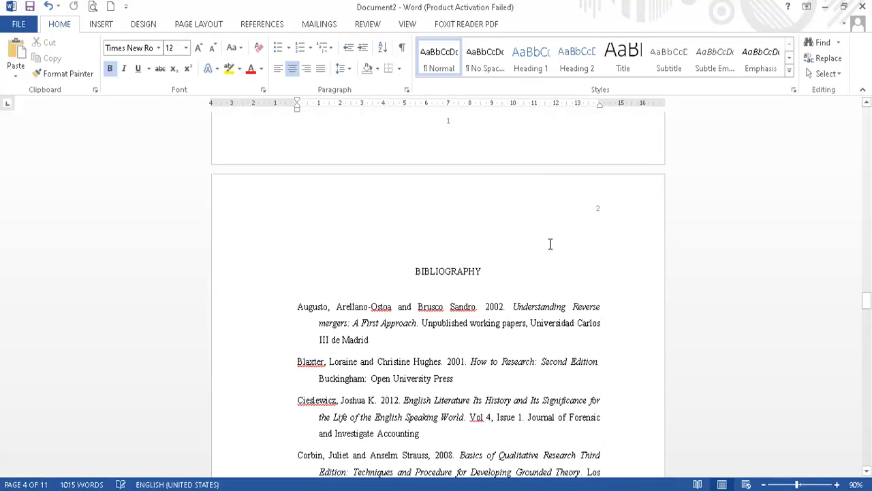
{"action": "scroll", "coordinate": [543, 240], "scroll_direction": "up", "scroll_amount": 15}
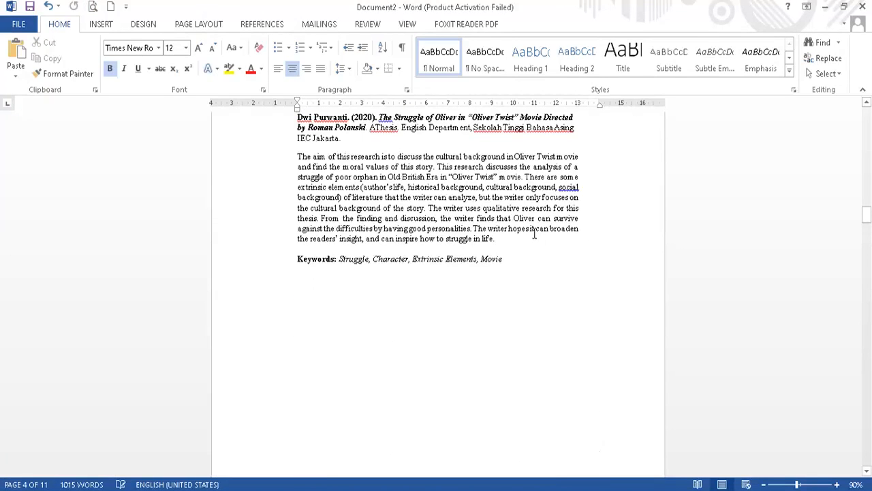
{"action": "scroll", "coordinate": [486, 214], "scroll_direction": "up", "scroll_amount": 10}
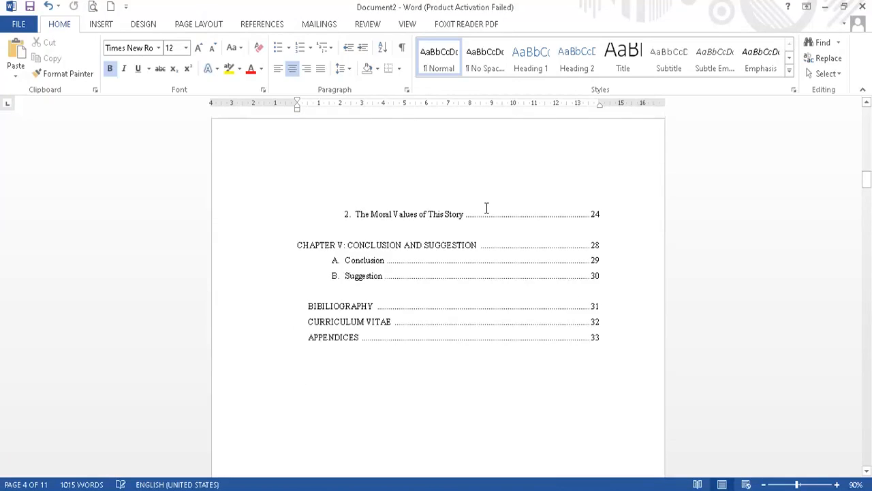
{"action": "scroll", "coordinate": [485, 208], "scroll_direction": "up", "scroll_amount": 15}
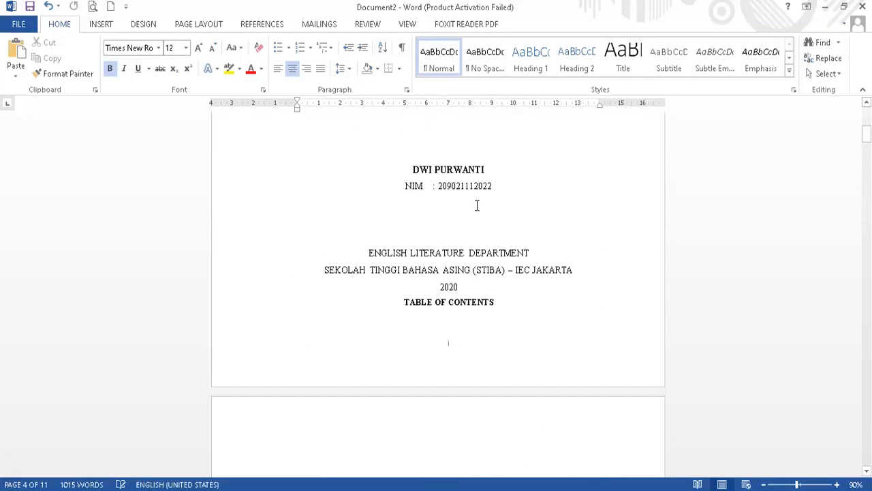
Review the footer page numbers on the front matter, from the title page through the Board of Examiners page
{"action": "scroll", "coordinate": [476, 204], "scroll_direction": "up", "scroll_amount": 8}
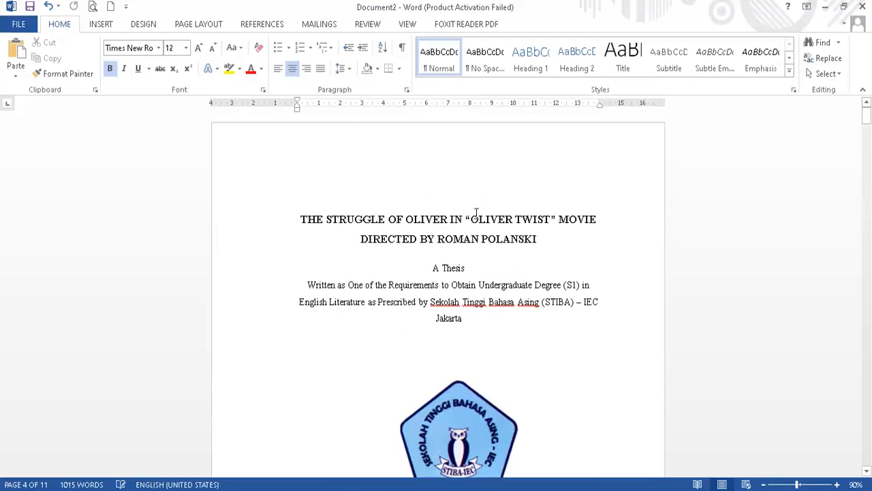
{"action": "scroll", "coordinate": [477, 216], "scroll_direction": "down", "scroll_amount": 12}
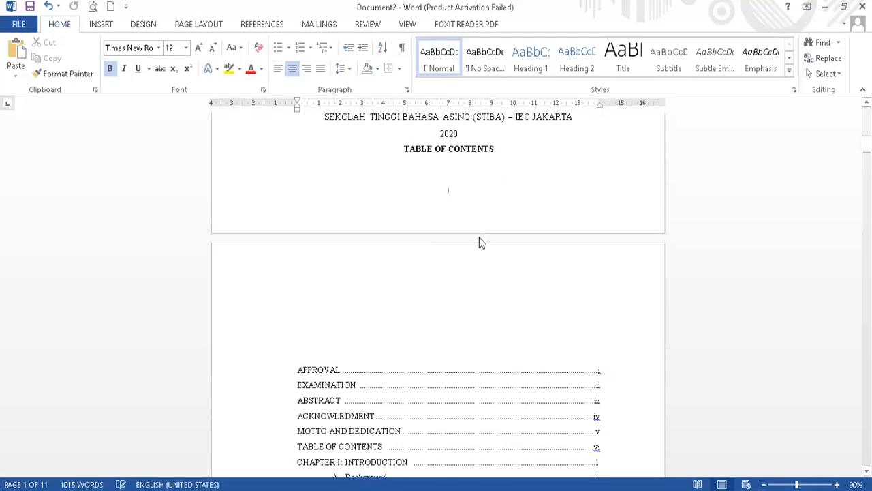
{"action": "scroll", "coordinate": [455, 197], "scroll_direction": "down", "scroll_amount": 12}
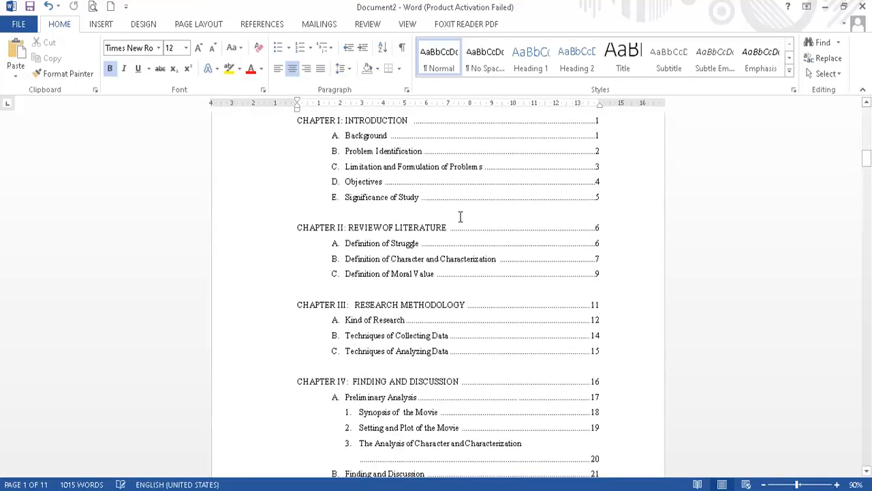
{"action": "scroll", "coordinate": [464, 212], "scroll_direction": "down", "scroll_amount": 15}
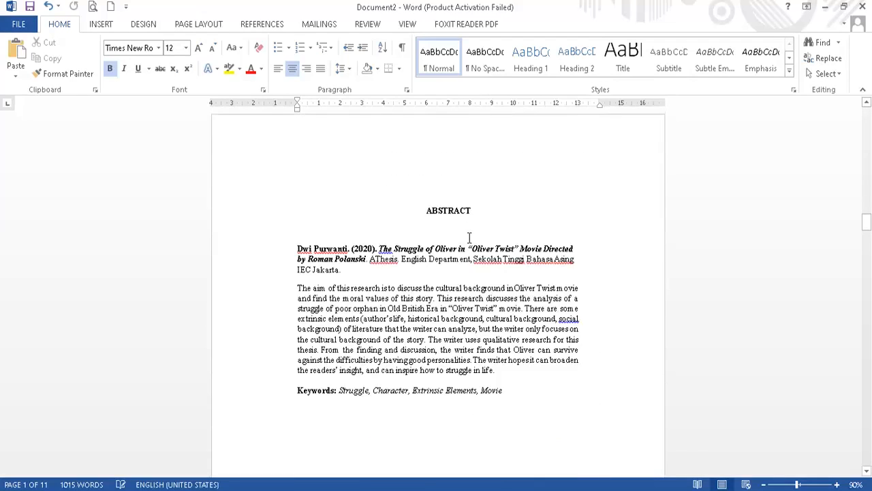
{"action": "scroll", "coordinate": [473, 235], "scroll_direction": "down", "scroll_amount": 15}
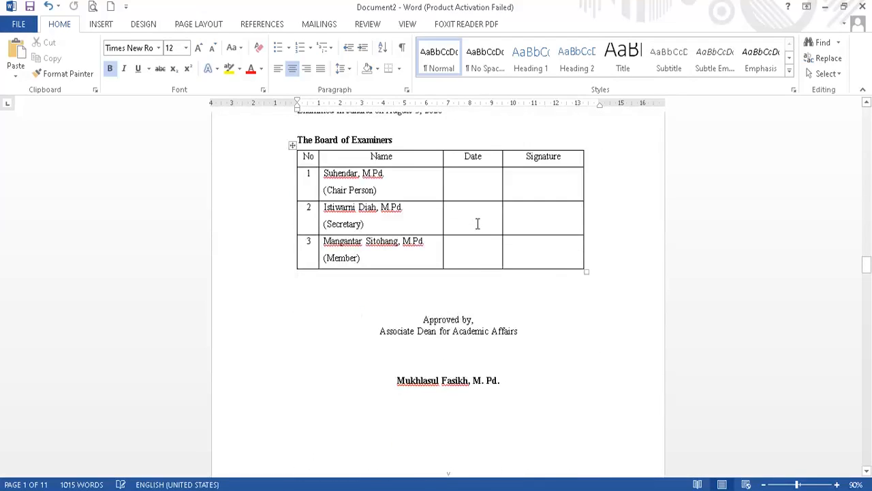
Check the header and footer page numbers from the Chapter I opening page through the bibliography, Chapter II and Chapter III to the last page
{"action": "scroll", "coordinate": [476, 245], "scroll_direction": "down", "scroll_amount": 10}
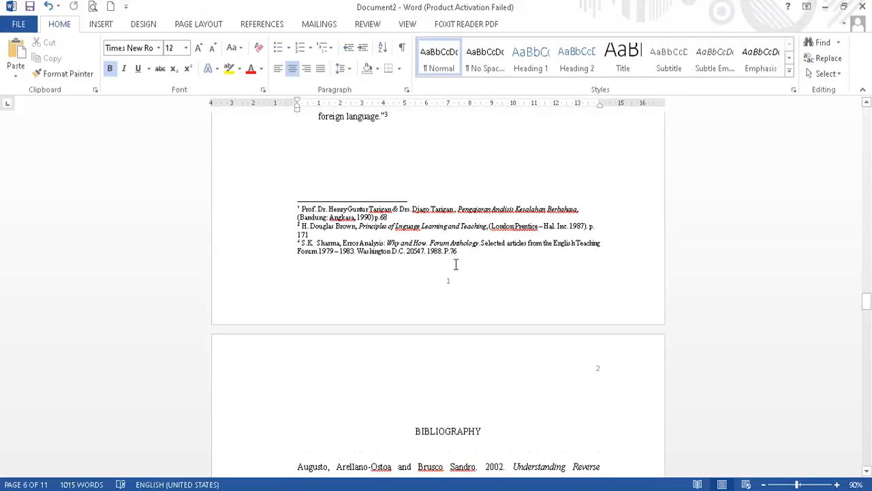
{"action": "scroll", "coordinate": [457, 268], "scroll_direction": "up", "scroll_amount": 6}
{"action": "scroll", "coordinate": [455, 262], "scroll_direction": "down", "scroll_amount": 9}
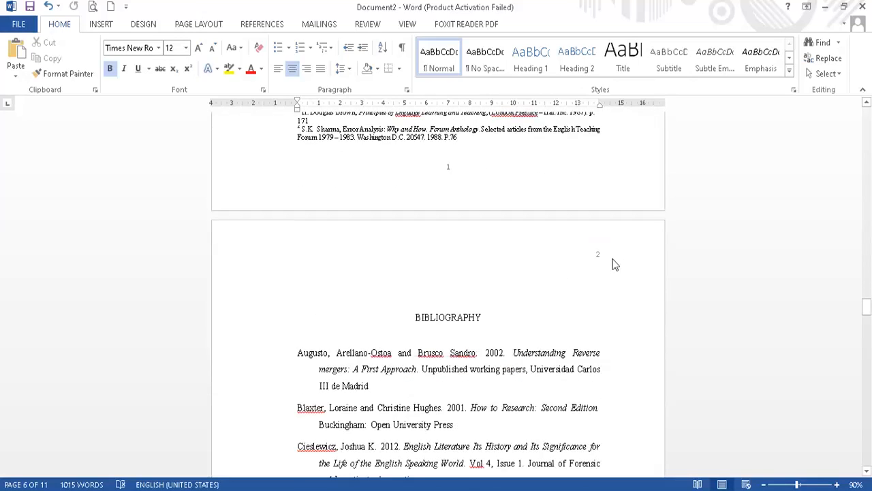
{"action": "scroll", "coordinate": [493, 273], "scroll_direction": "down", "scroll_amount": 5}
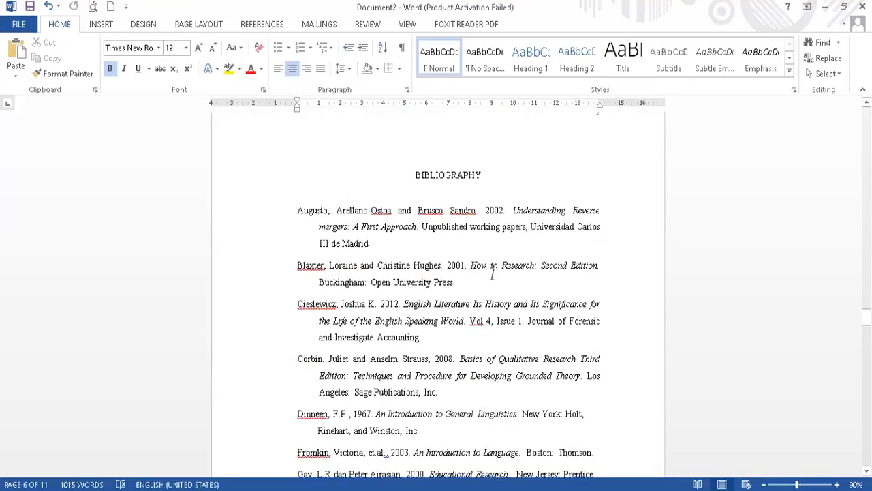
{"action": "scroll", "coordinate": [488, 282], "scroll_direction": "down", "scroll_amount": 8}
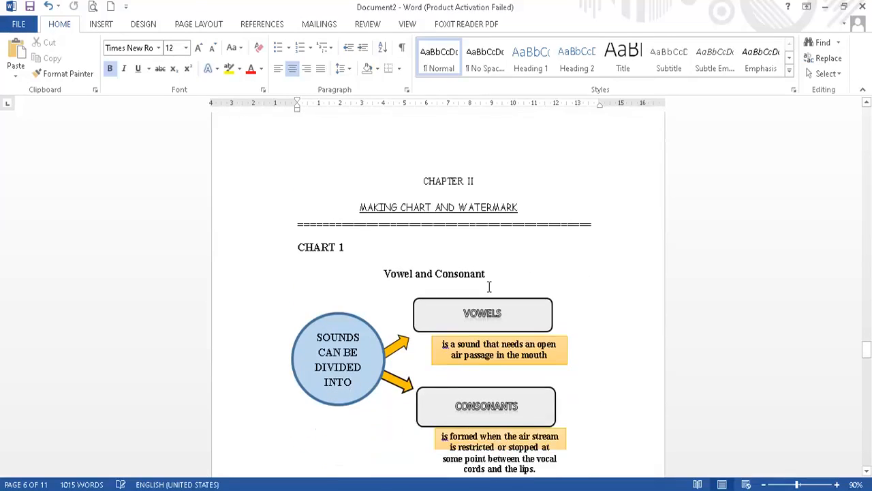
{"action": "scroll", "coordinate": [474, 258], "scroll_direction": "down", "scroll_amount": 5}
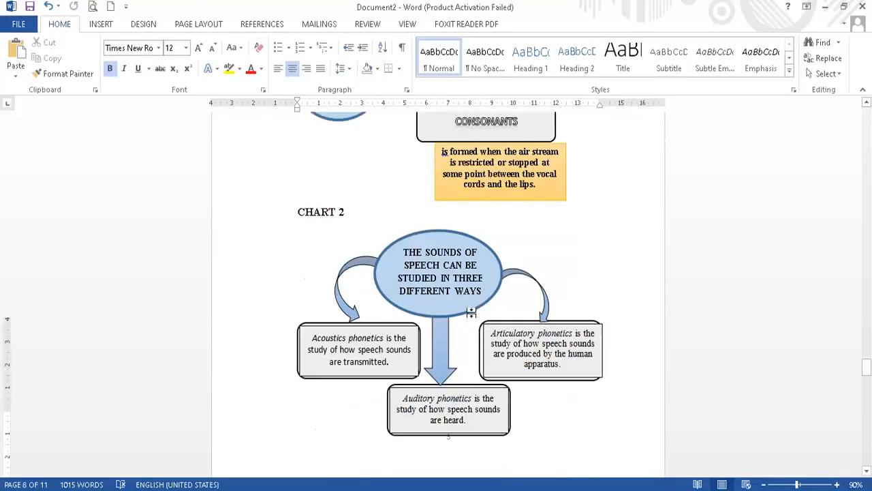
{"action": "scroll", "coordinate": [471, 312], "scroll_direction": "down", "scroll_amount": 6}
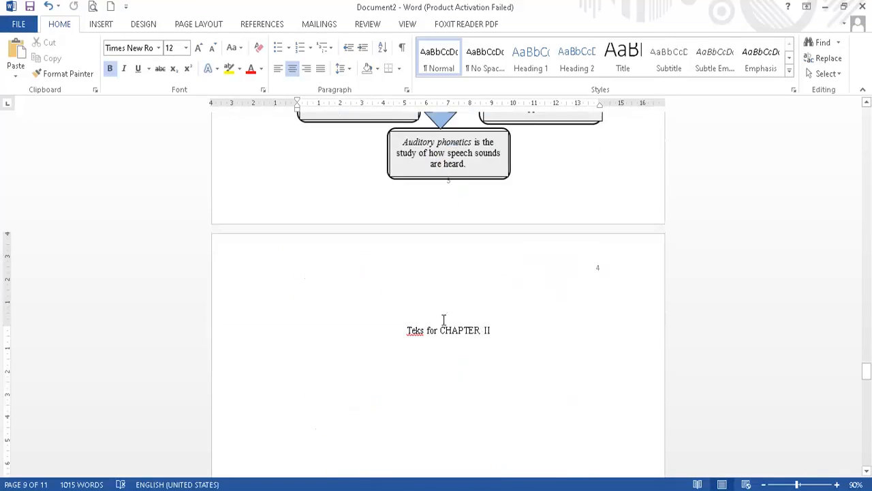
{"action": "scroll", "coordinate": [444, 319], "scroll_direction": "down", "scroll_amount": 12}
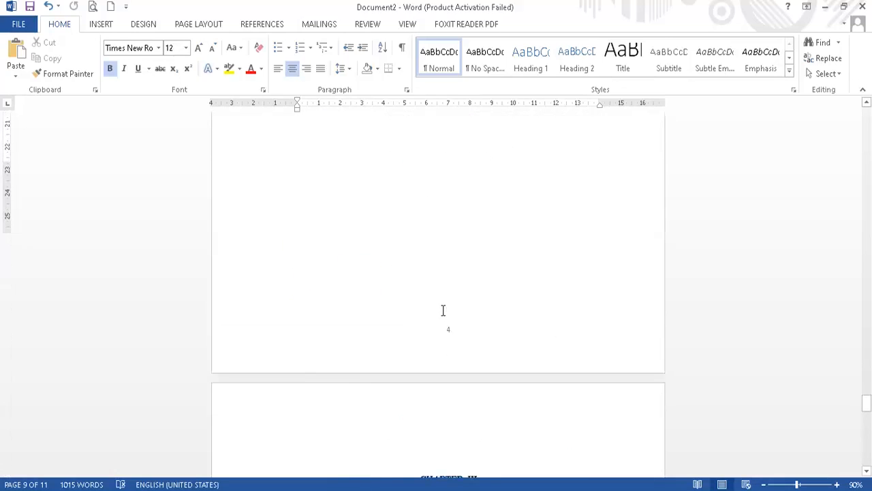
{"action": "scroll", "coordinate": [444, 310], "scroll_direction": "down", "scroll_amount": 6}
{"action": "scroll", "coordinate": [451, 249], "scroll_direction": "down", "scroll_amount": 12}
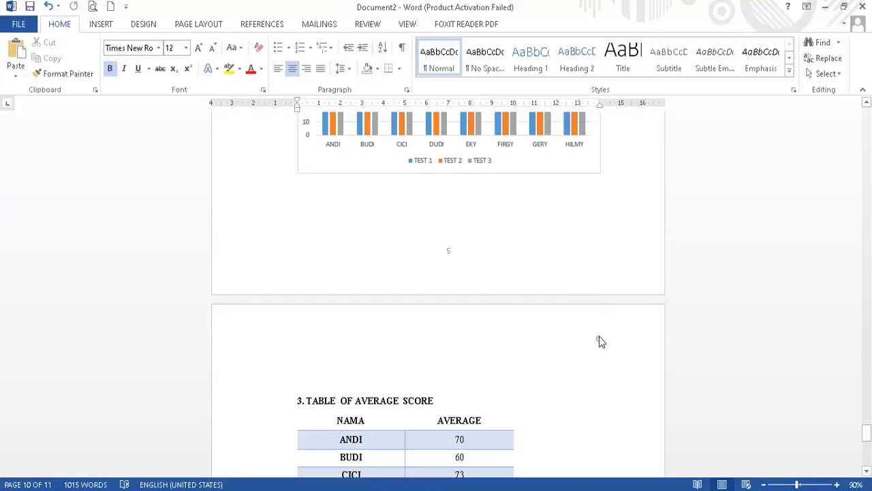
{"action": "scroll", "coordinate": [597, 337], "scroll_direction": "down", "scroll_amount": 12}
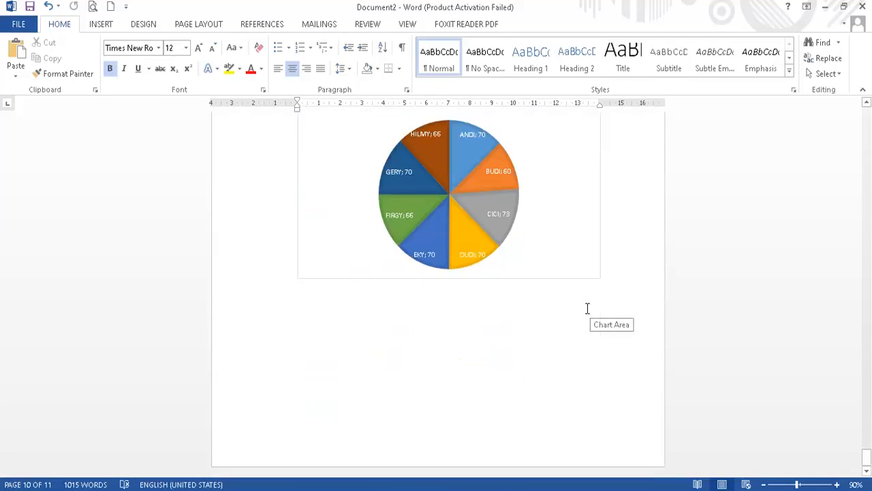
{"action": "scroll", "coordinate": [415, 269], "scroll_direction": "up", "scroll_amount": 6}
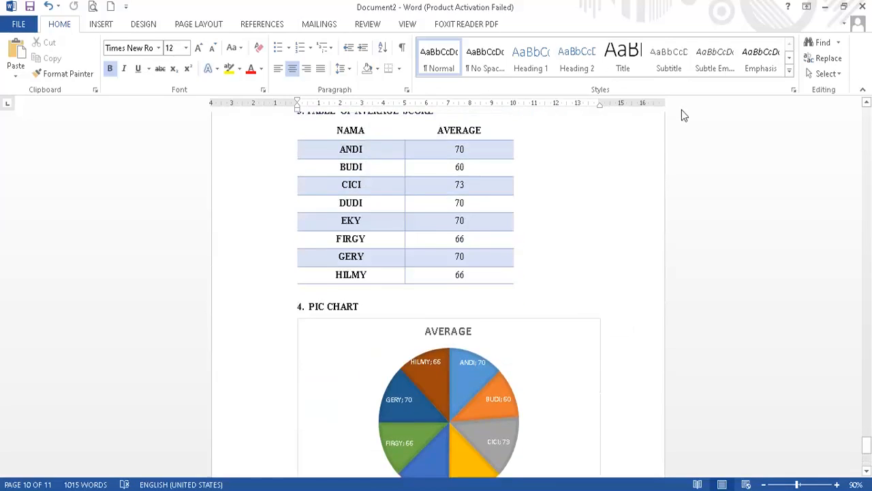